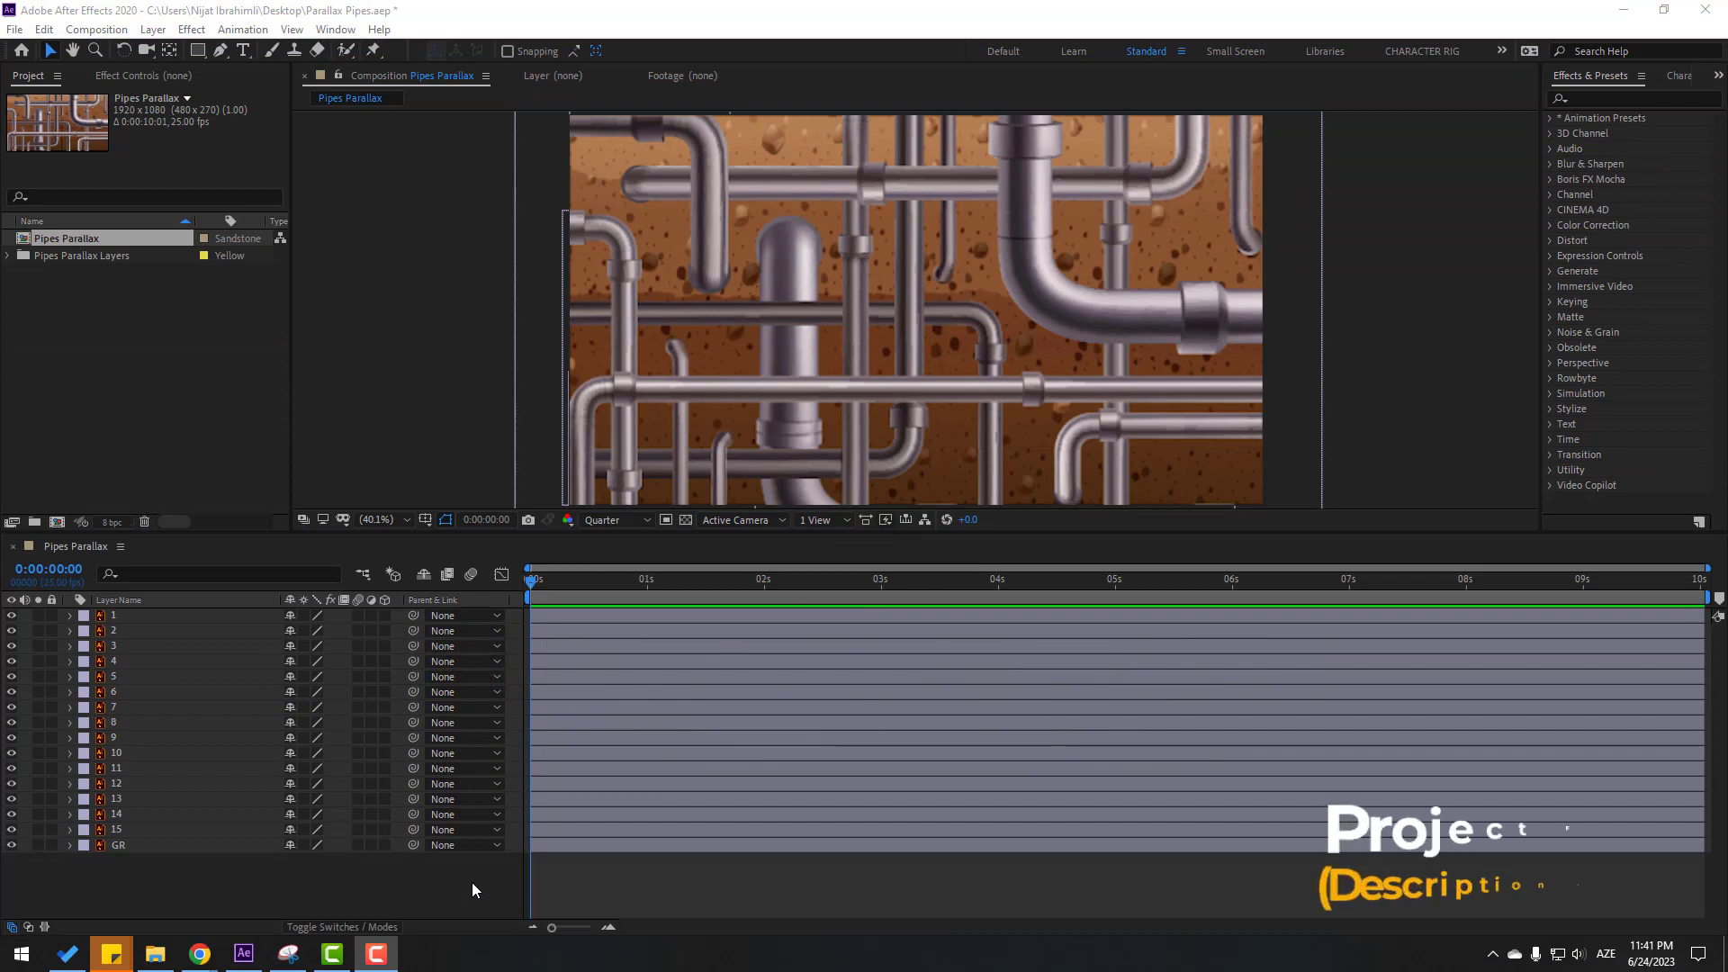
Step: Turn all layers from 1 through GR into 3D layers and set the composition's 3D renderer to Classic 3D
{"action": "left_click_drag", "start_coordinate": [133, 871], "coordinate": [153, 596]}
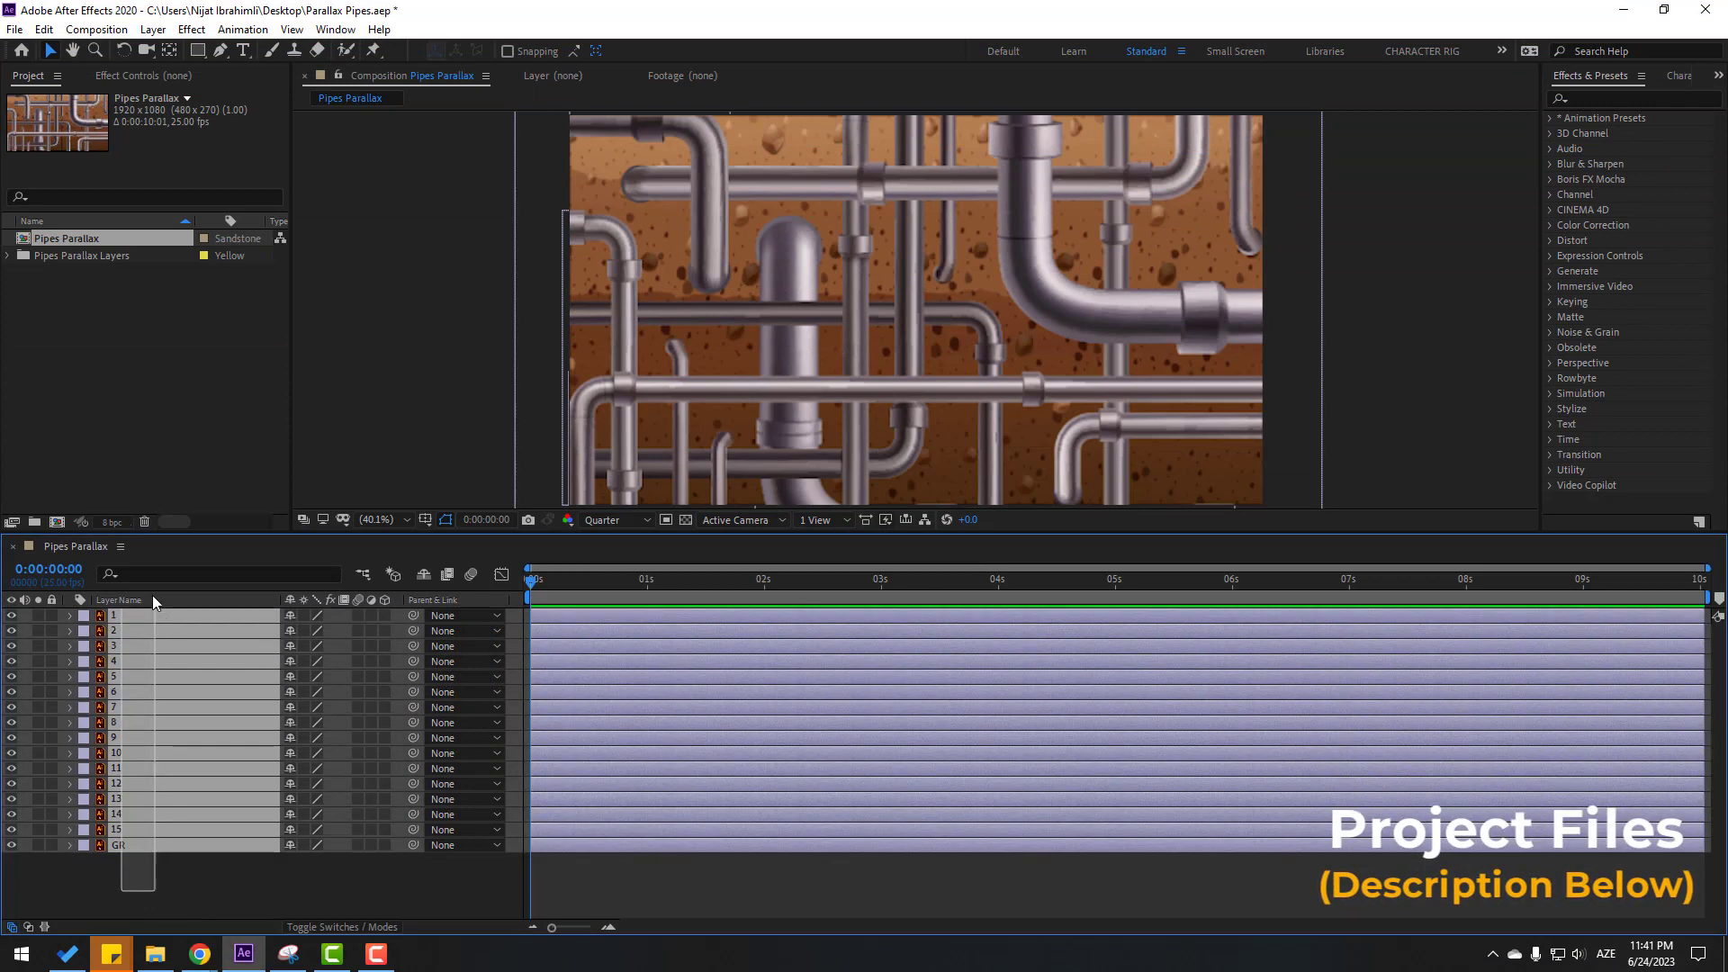
{"action": "left_click", "coordinate": [385, 616]}
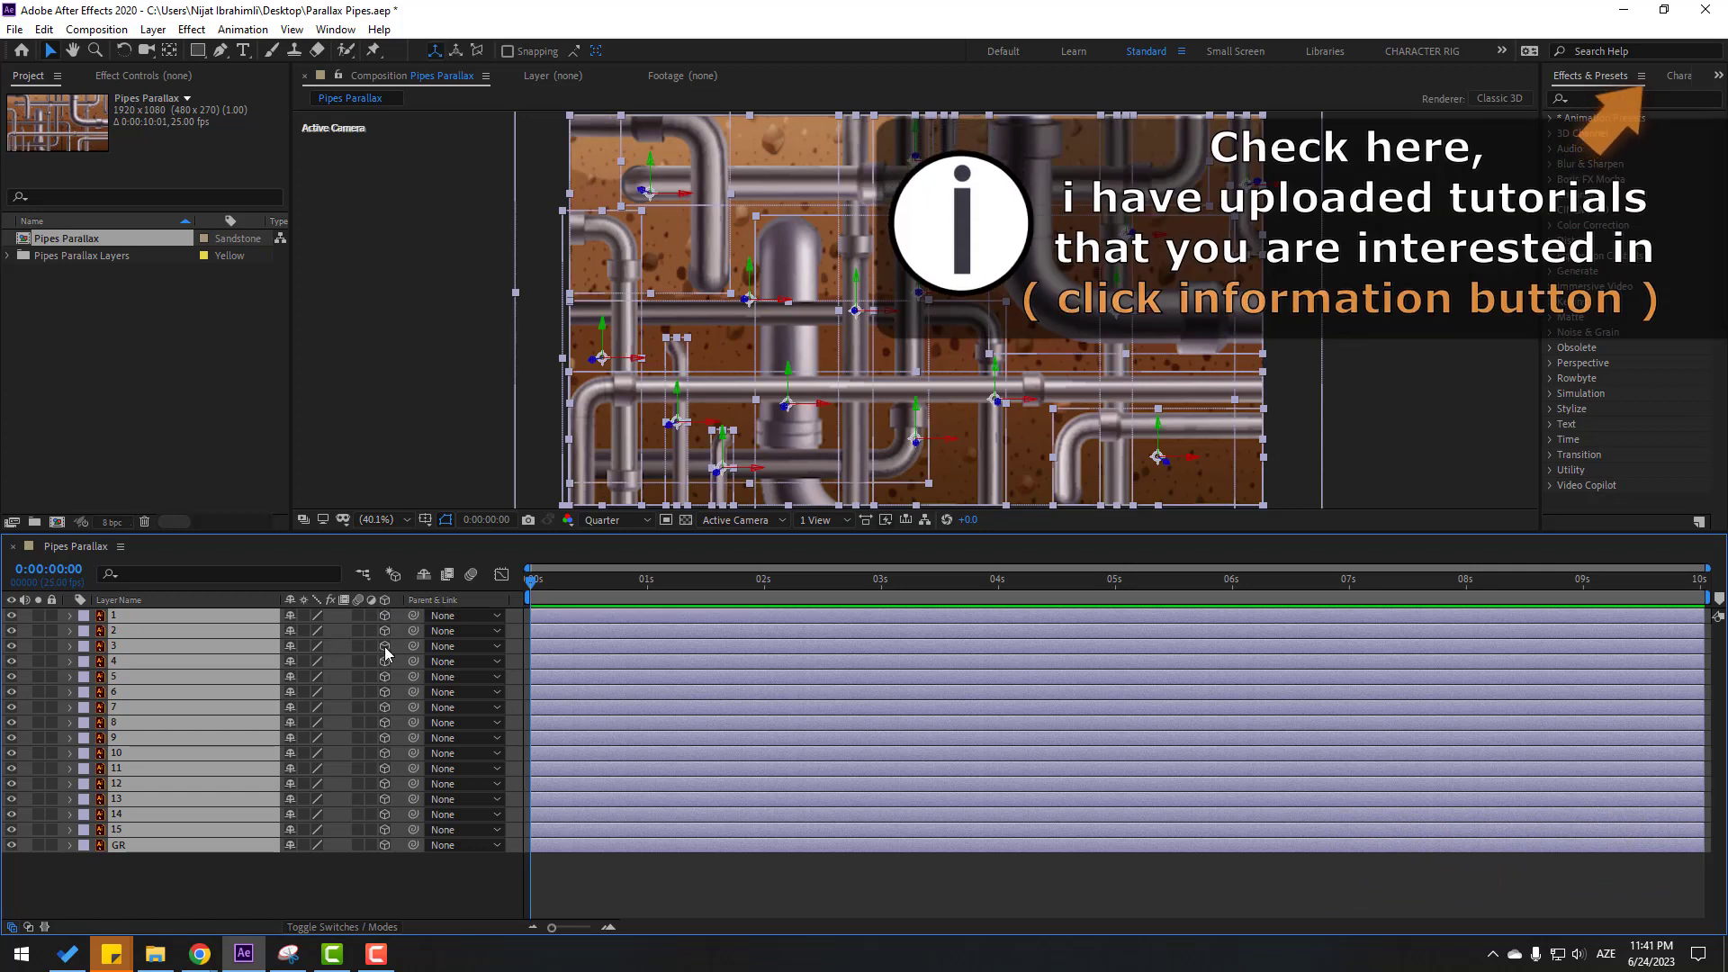
{"action": "left_click", "coordinate": [162, 880]}
{"action": "right_click", "coordinate": [195, 885]}
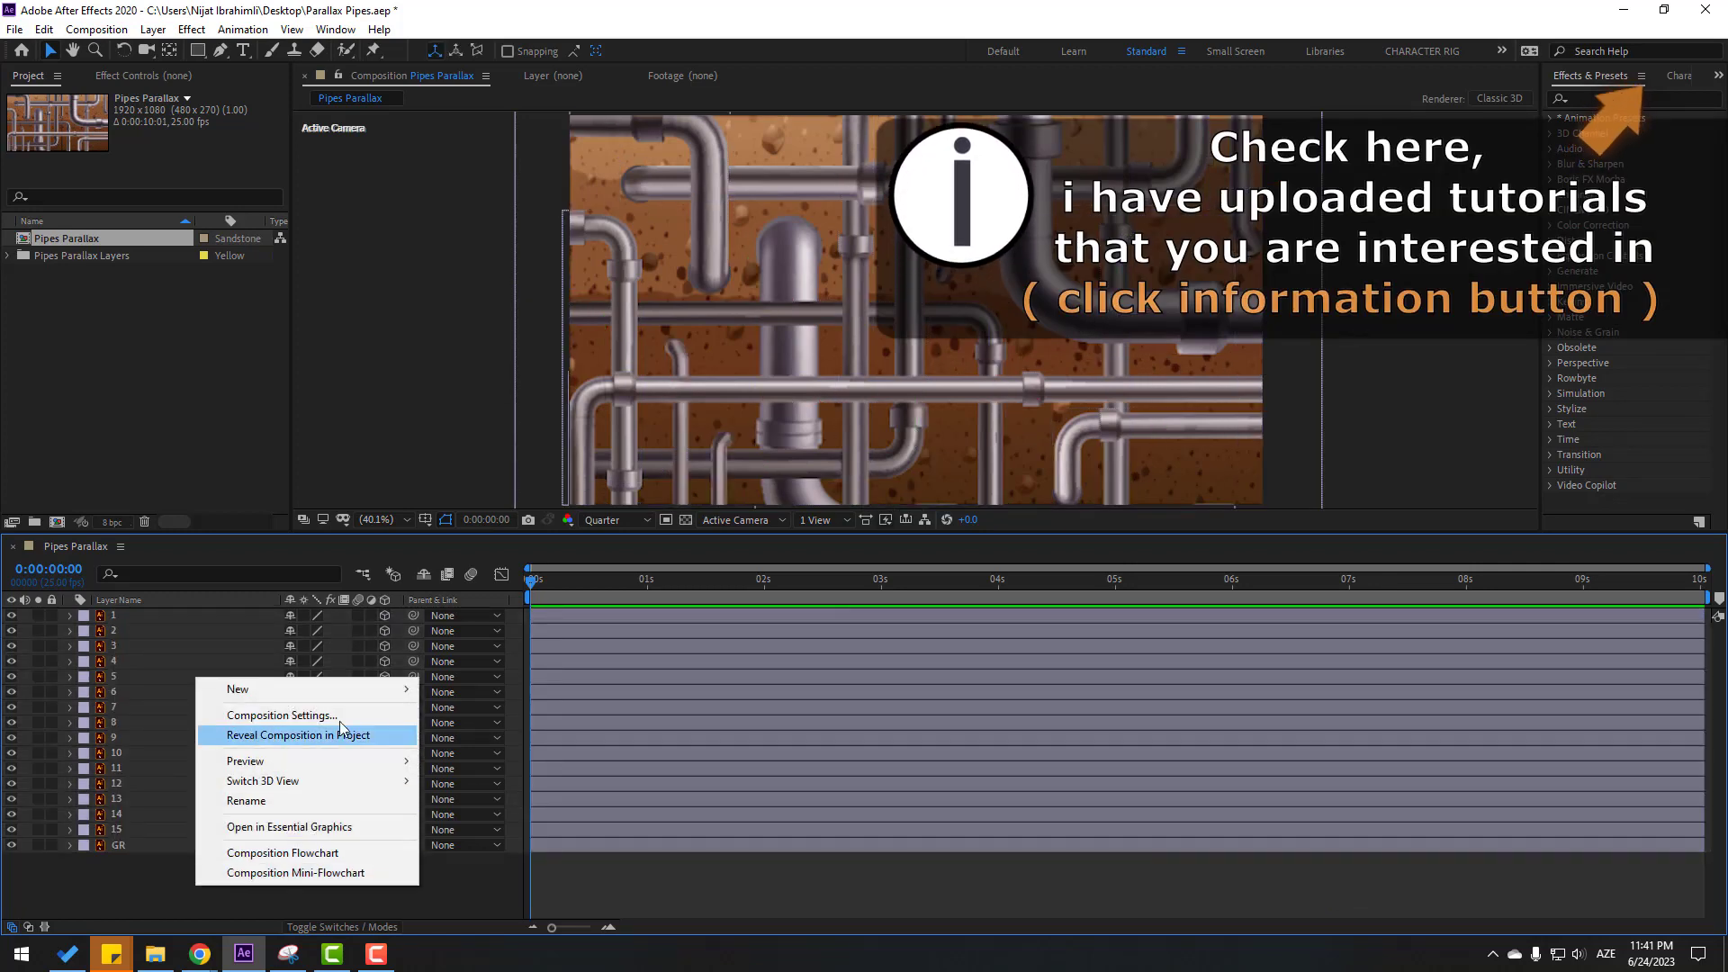
{"action": "left_click", "coordinate": [306, 716]}
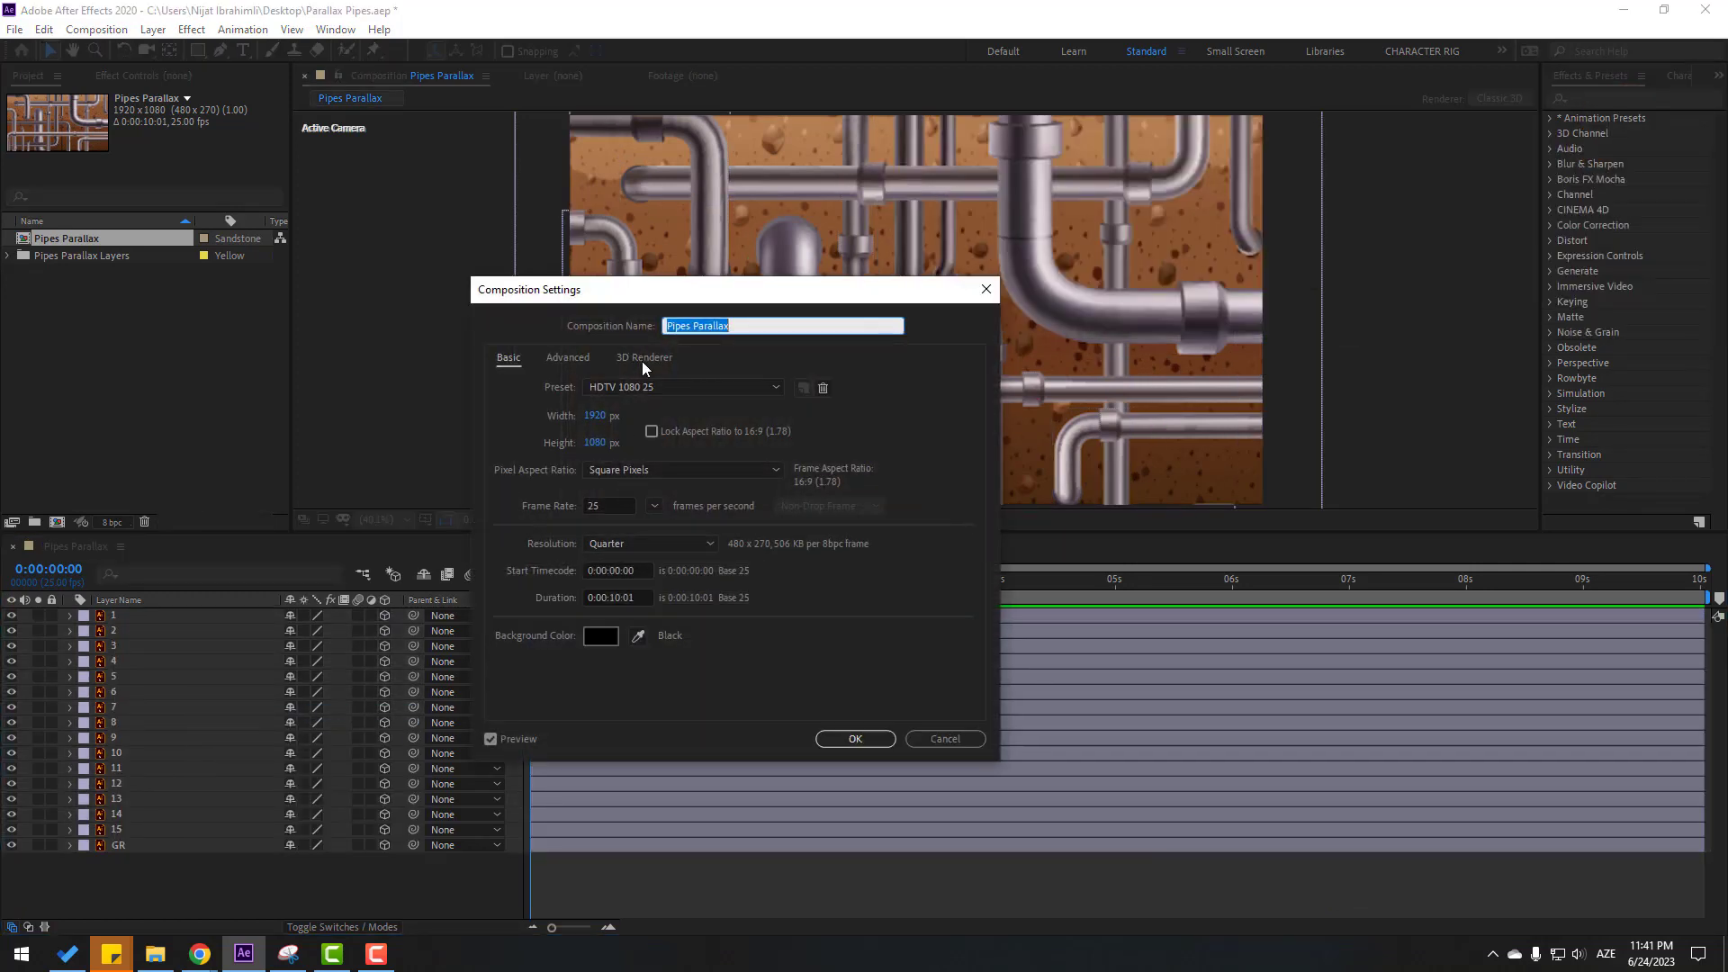
{"action": "left_click", "coordinate": [641, 360]}
{"action": "left_click", "coordinate": [609, 441]}
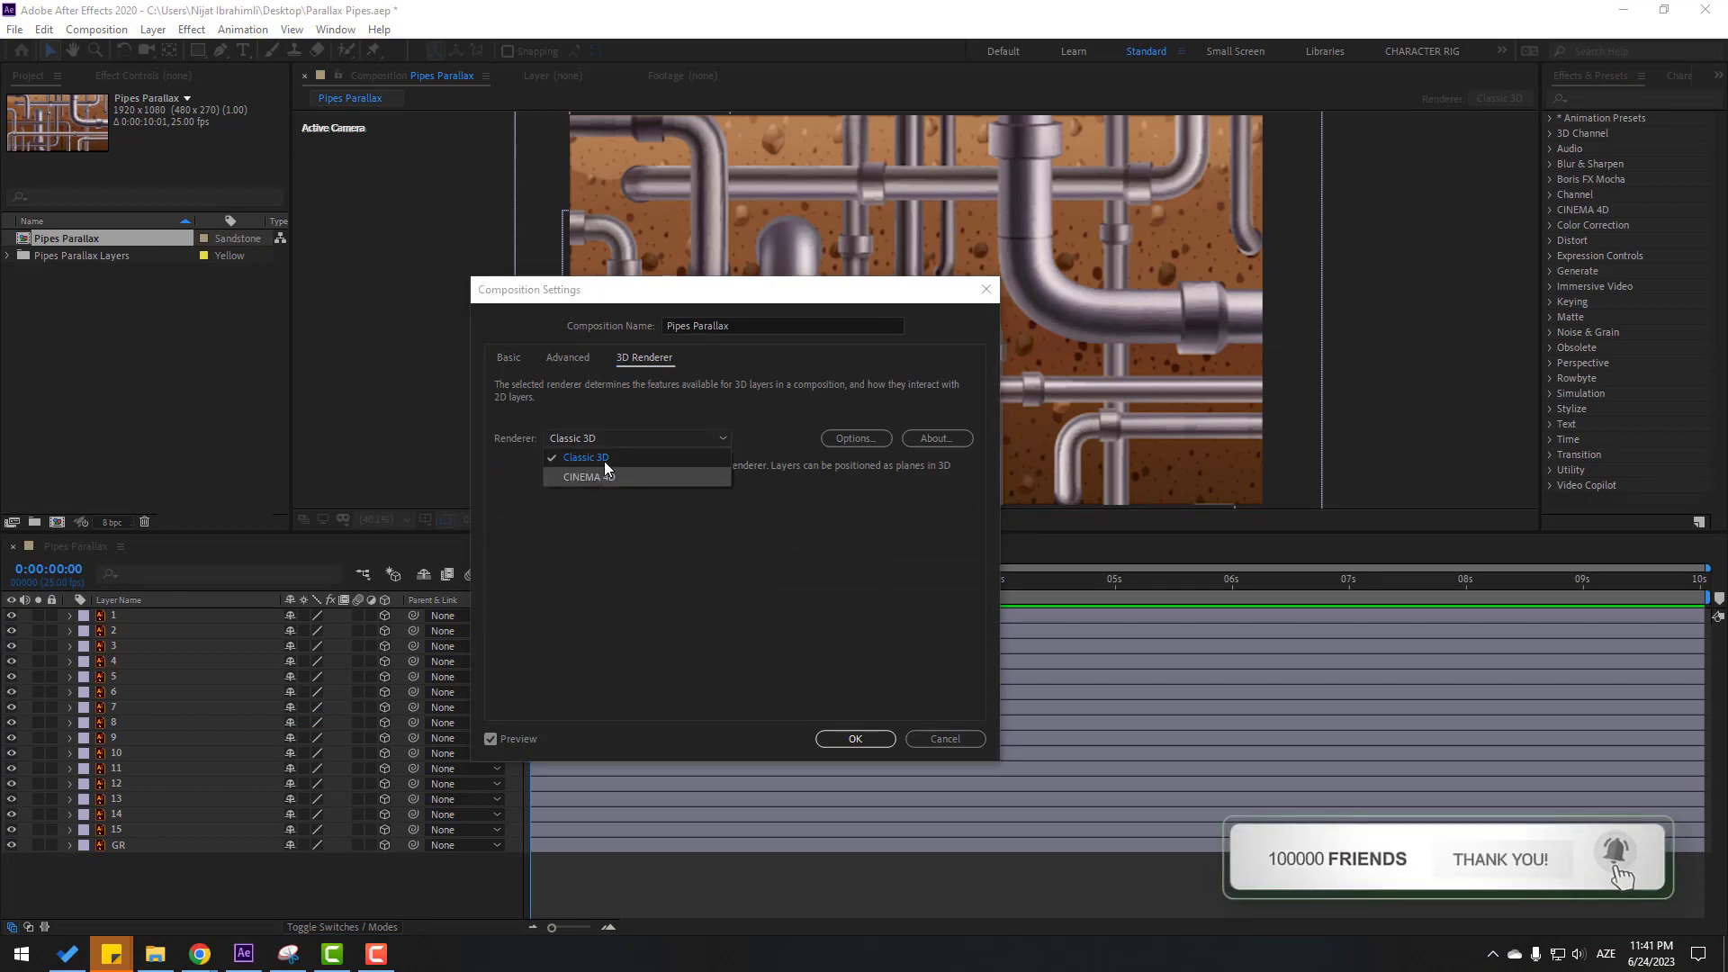
{"action": "left_click", "coordinate": [606, 460]}
{"action": "left_click", "coordinate": [855, 739]}
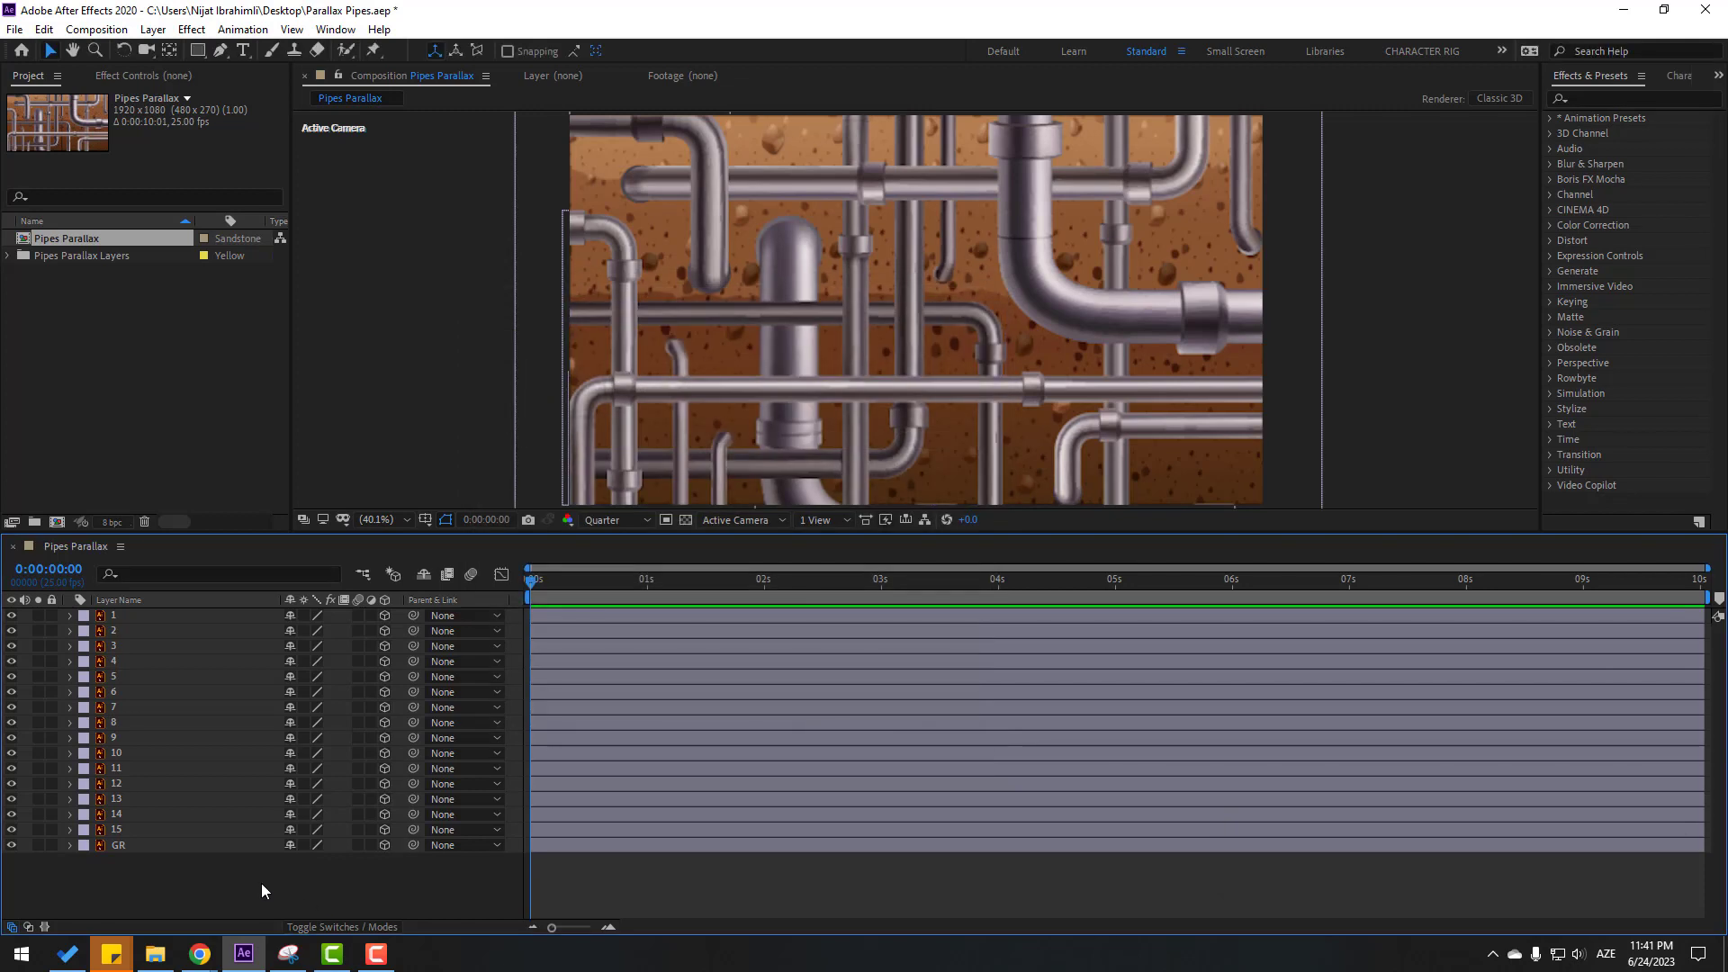
Step: Switch the composition to the Top view and push the GR layer back to a Z position of about 13516
{"action": "left_click", "coordinate": [741, 522]}
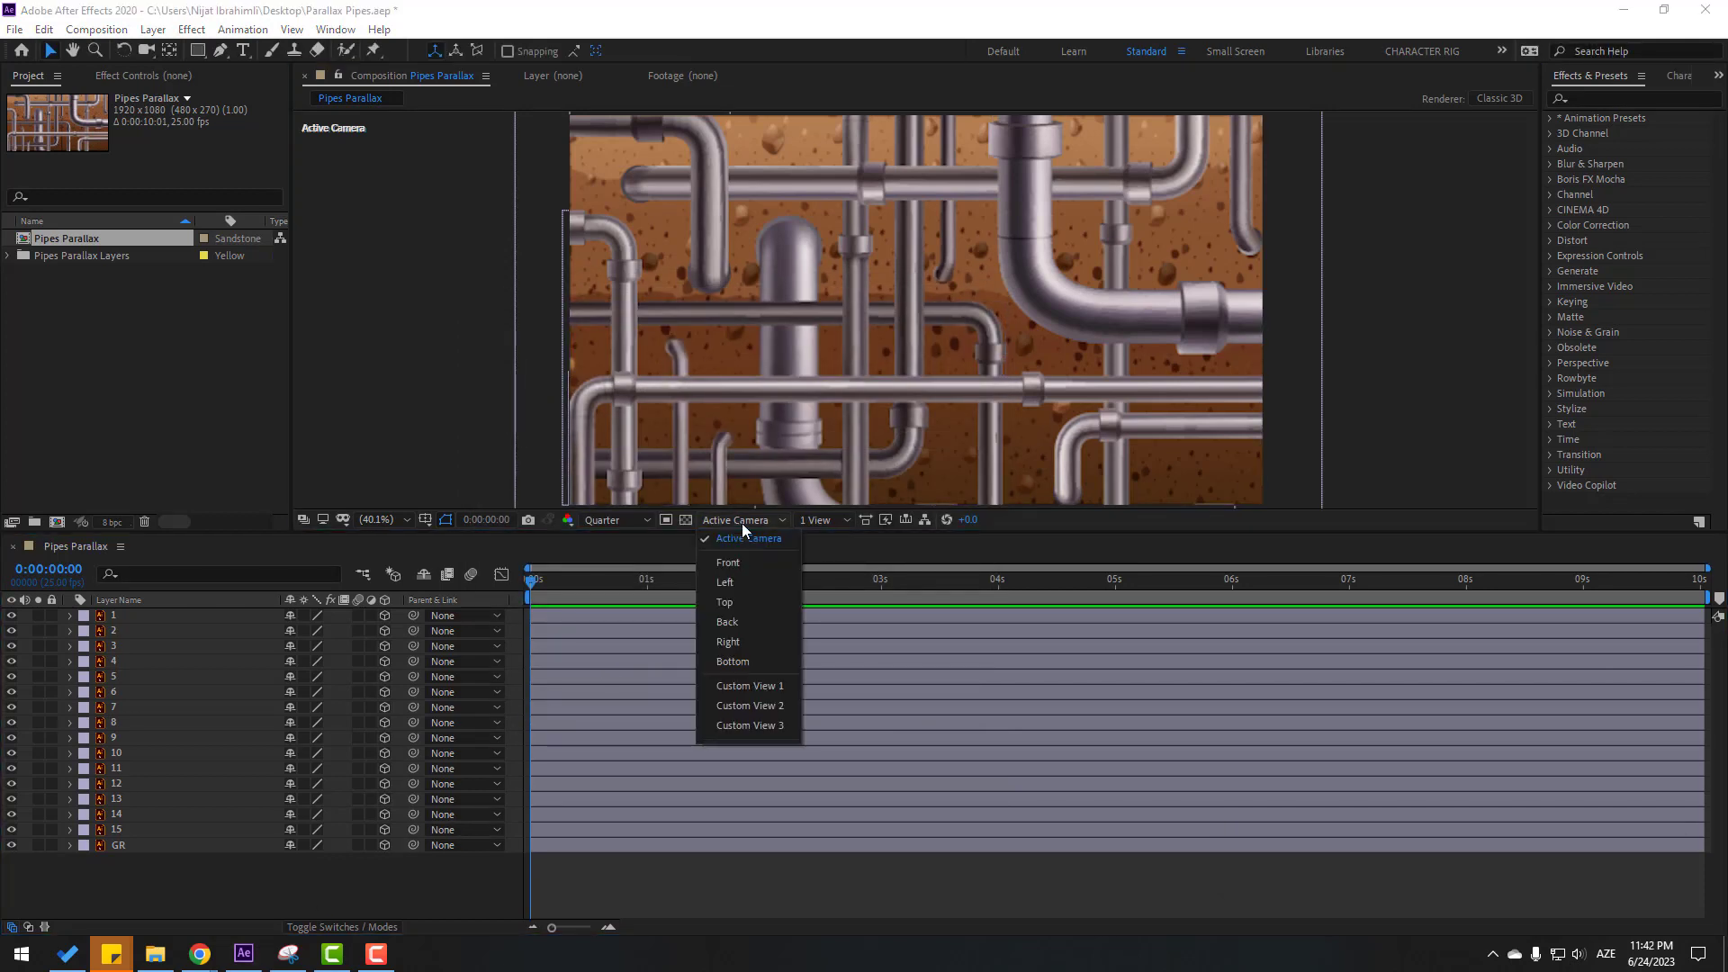
{"action": "left_click", "coordinate": [725, 603]}
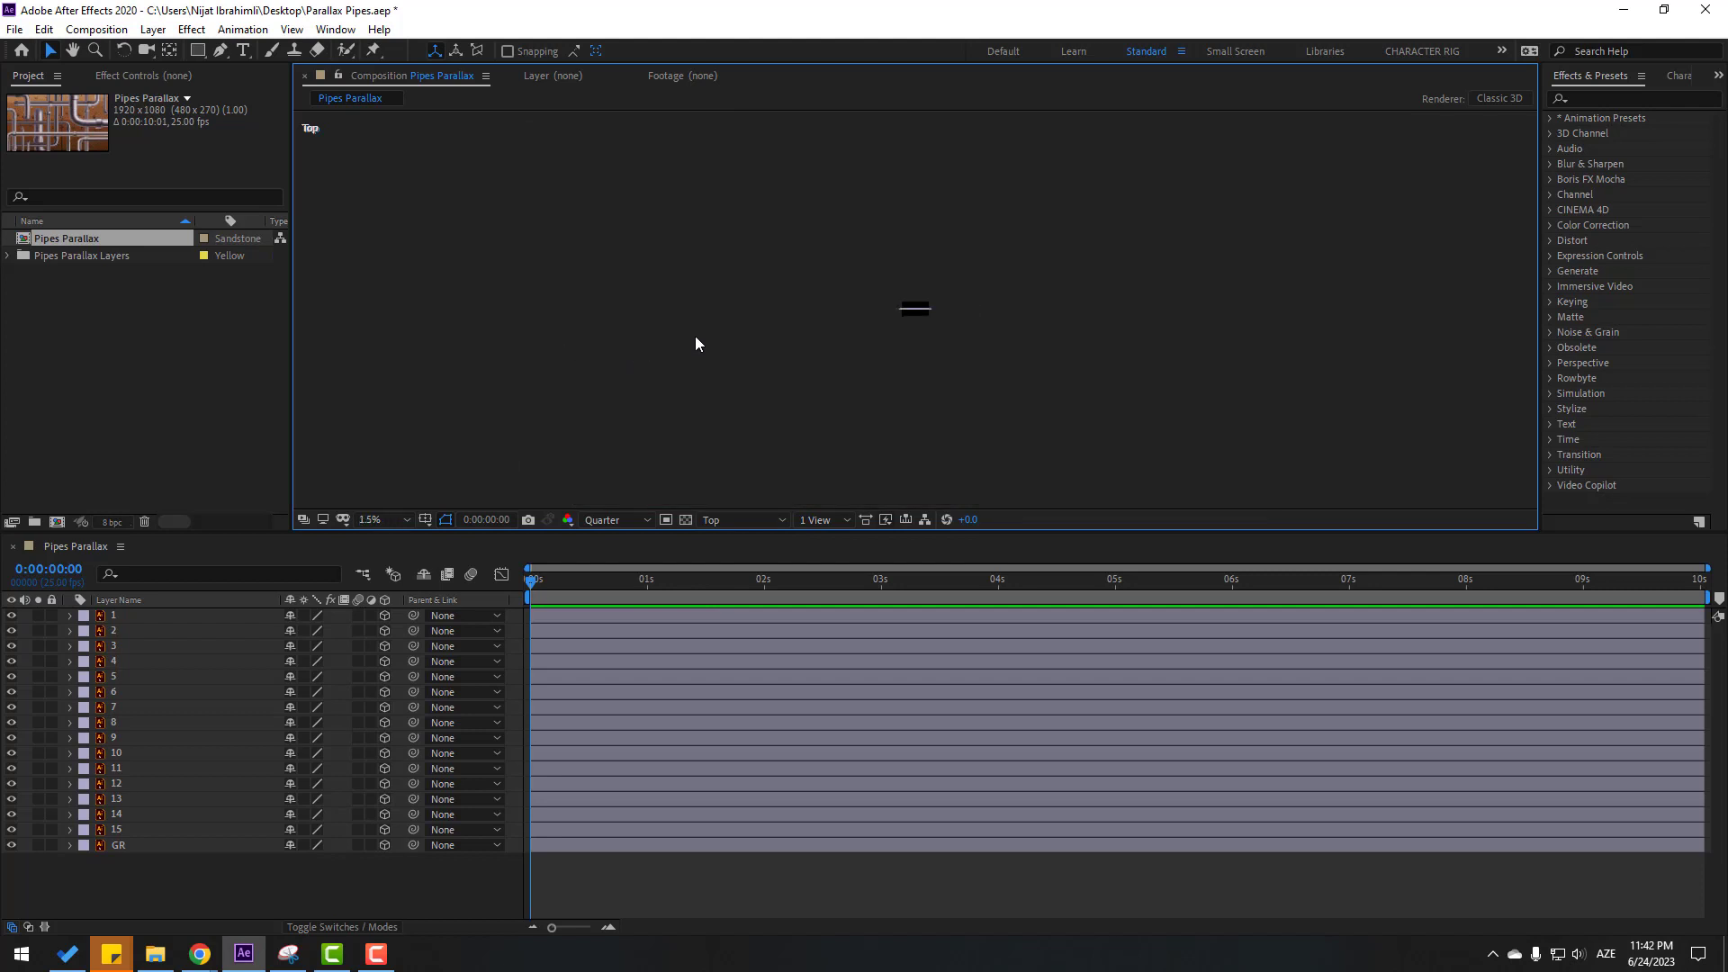
{"action": "left_click", "coordinate": [117, 853]}
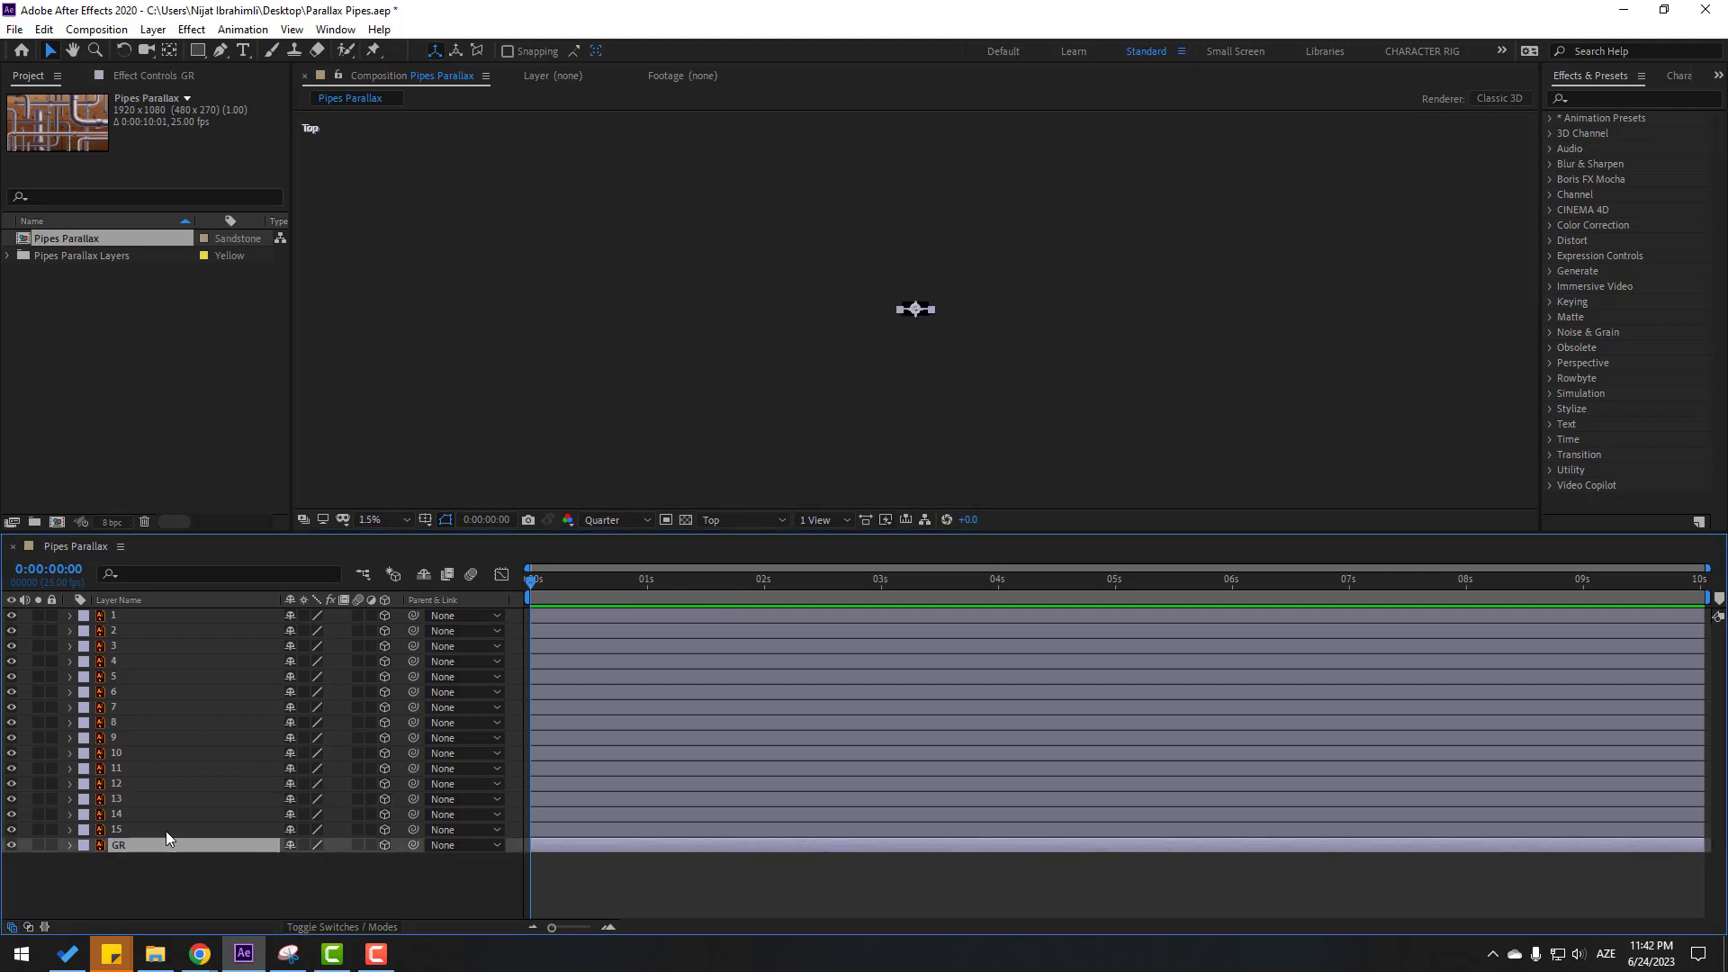
{"action": "left_click_drag", "start_coordinate": [348, 862], "coordinate": [526, 821]}
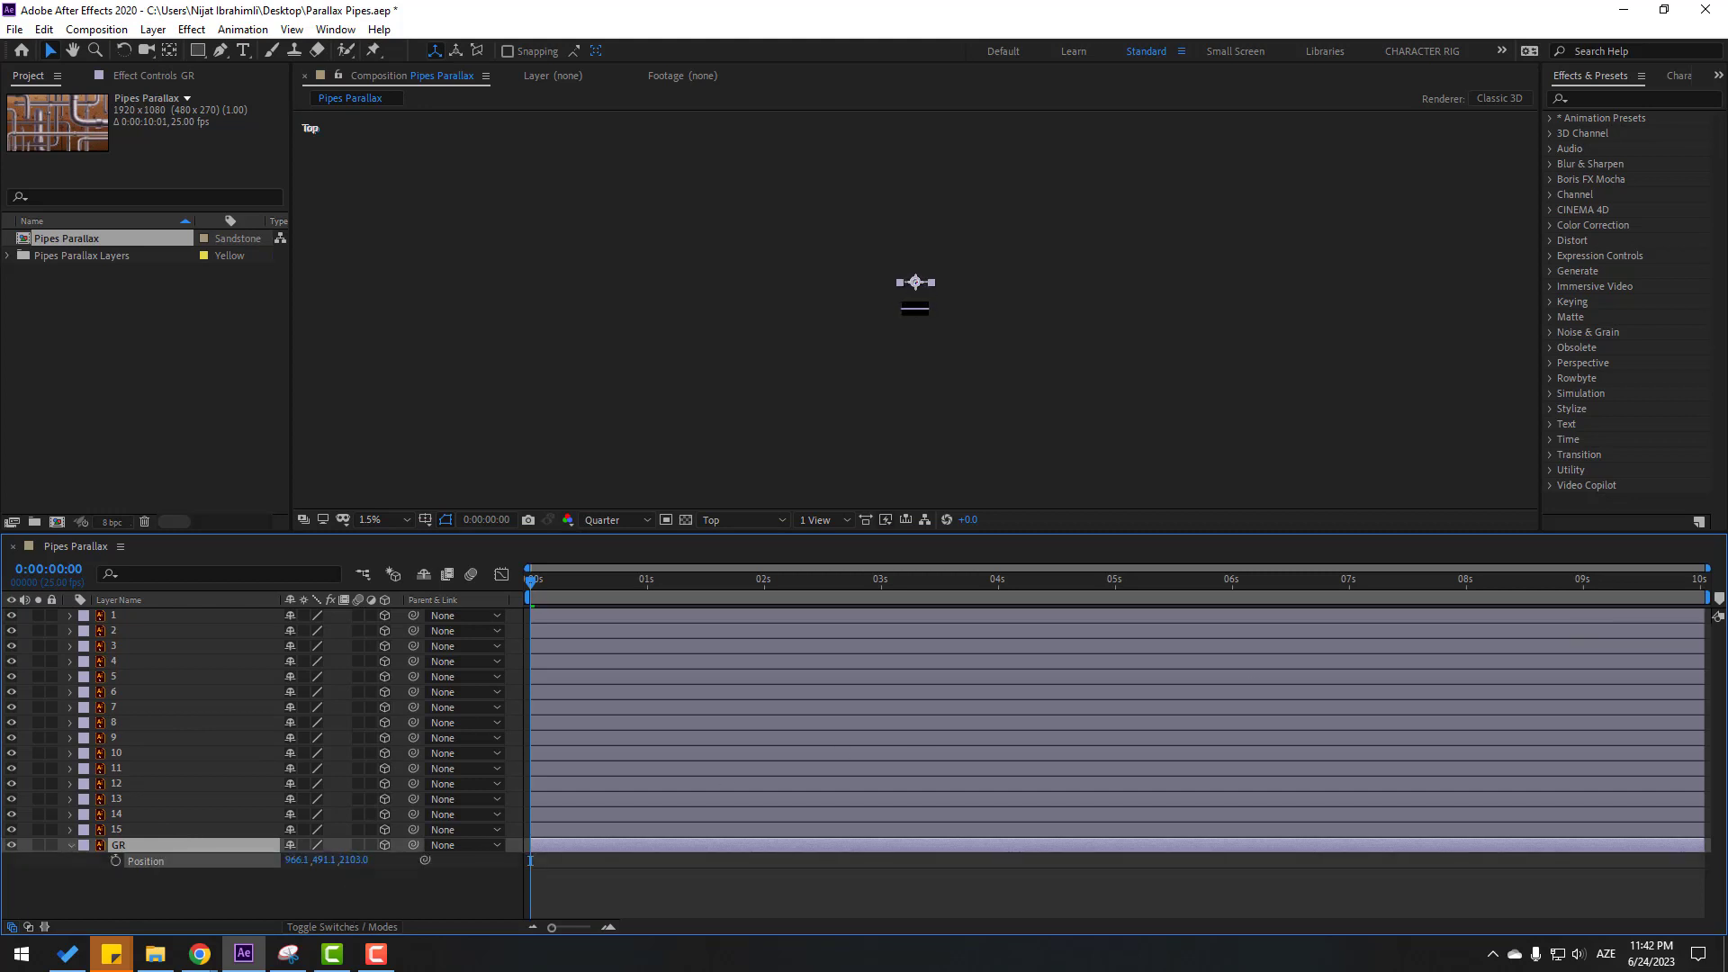
{"action": "left_click_drag", "start_coordinate": [351, 861], "coordinate": [486, 847]}
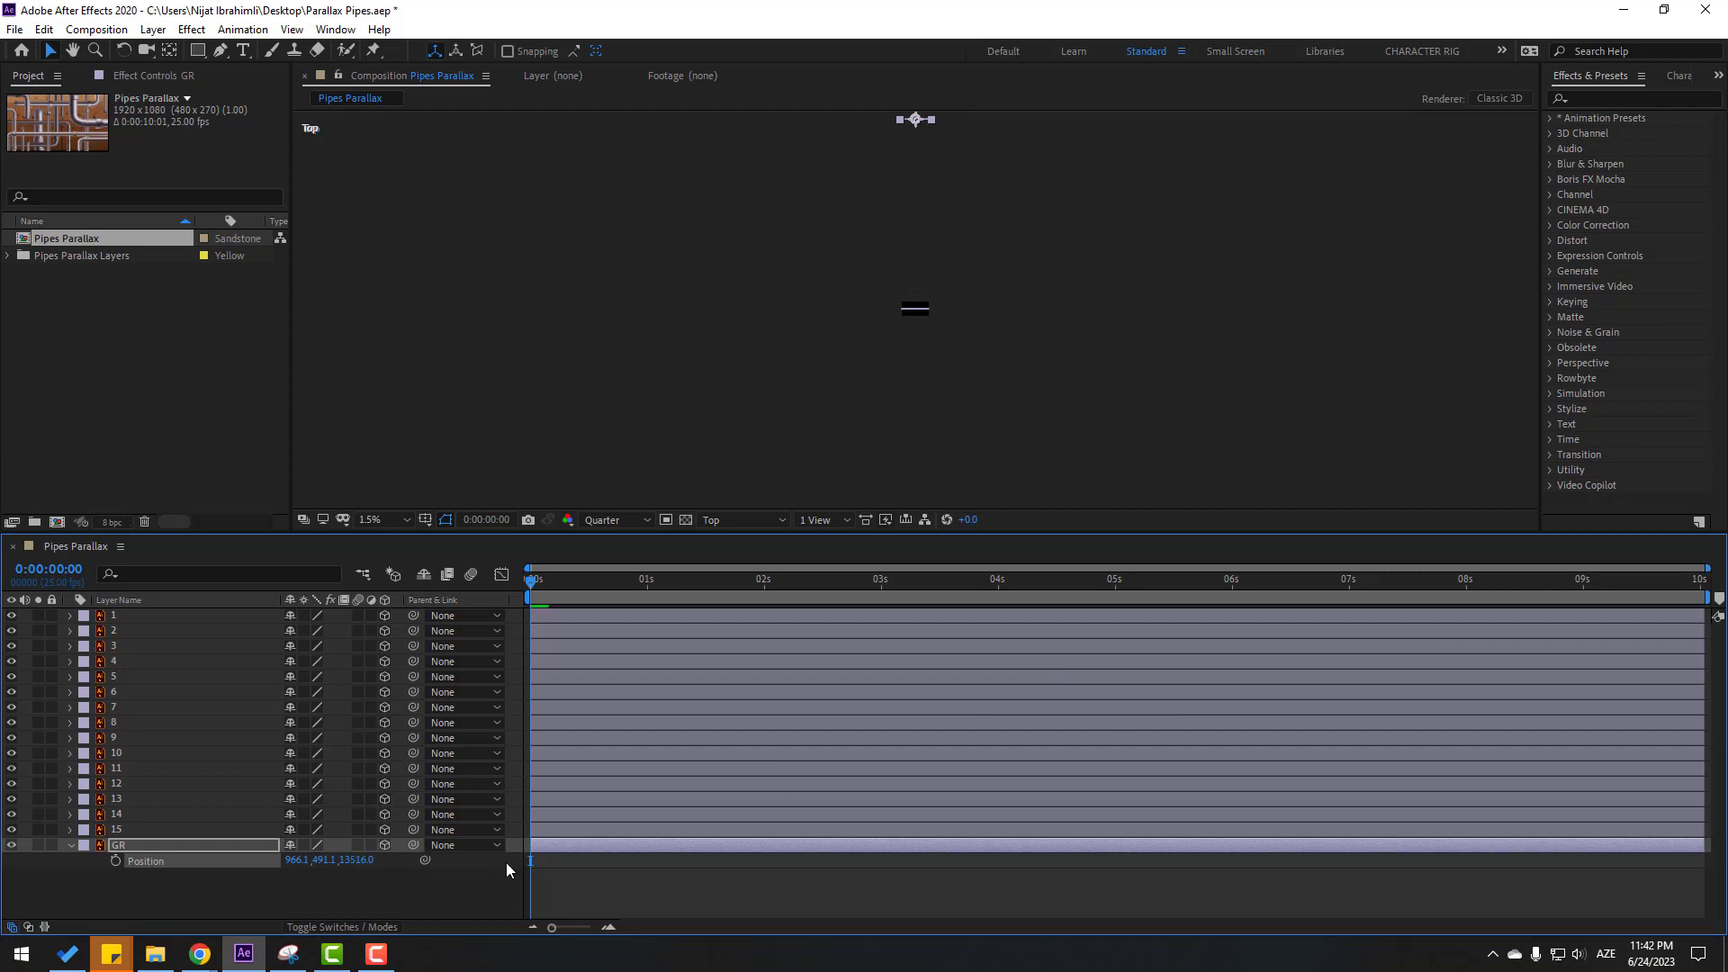
Step: Push layer 15 back to a Z position of about 12070 and layer 14 to about 11030
{"action": "left_click", "coordinate": [118, 833]}
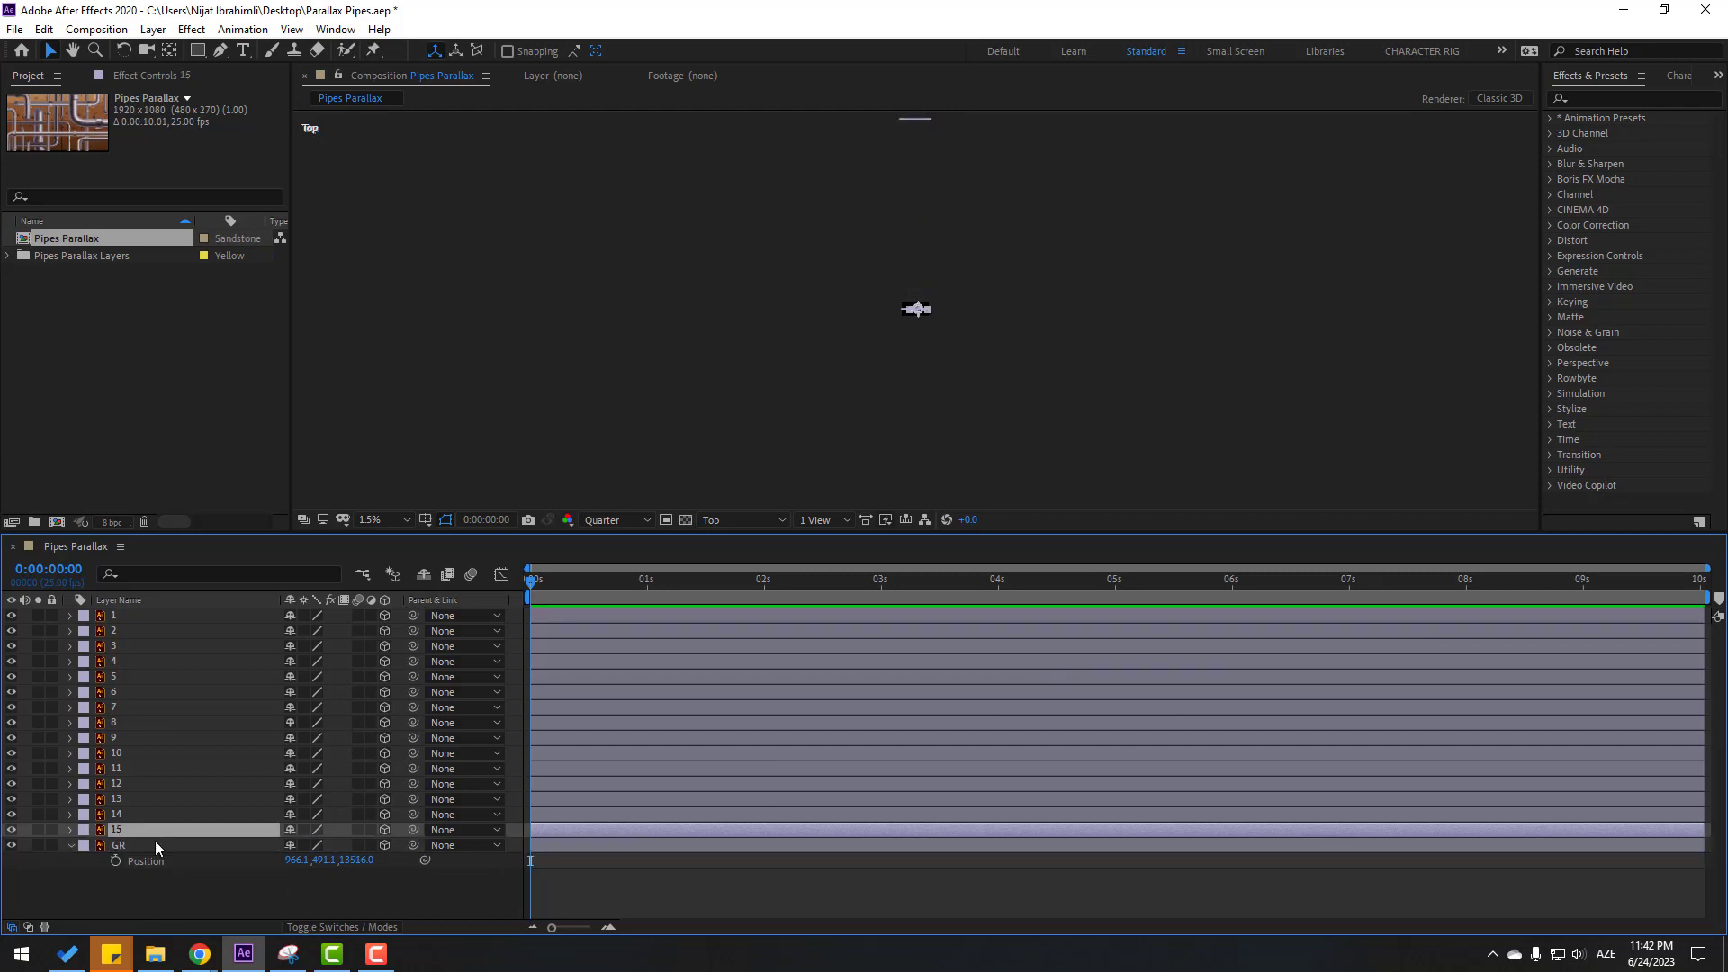
{"action": "key", "text": "p"}
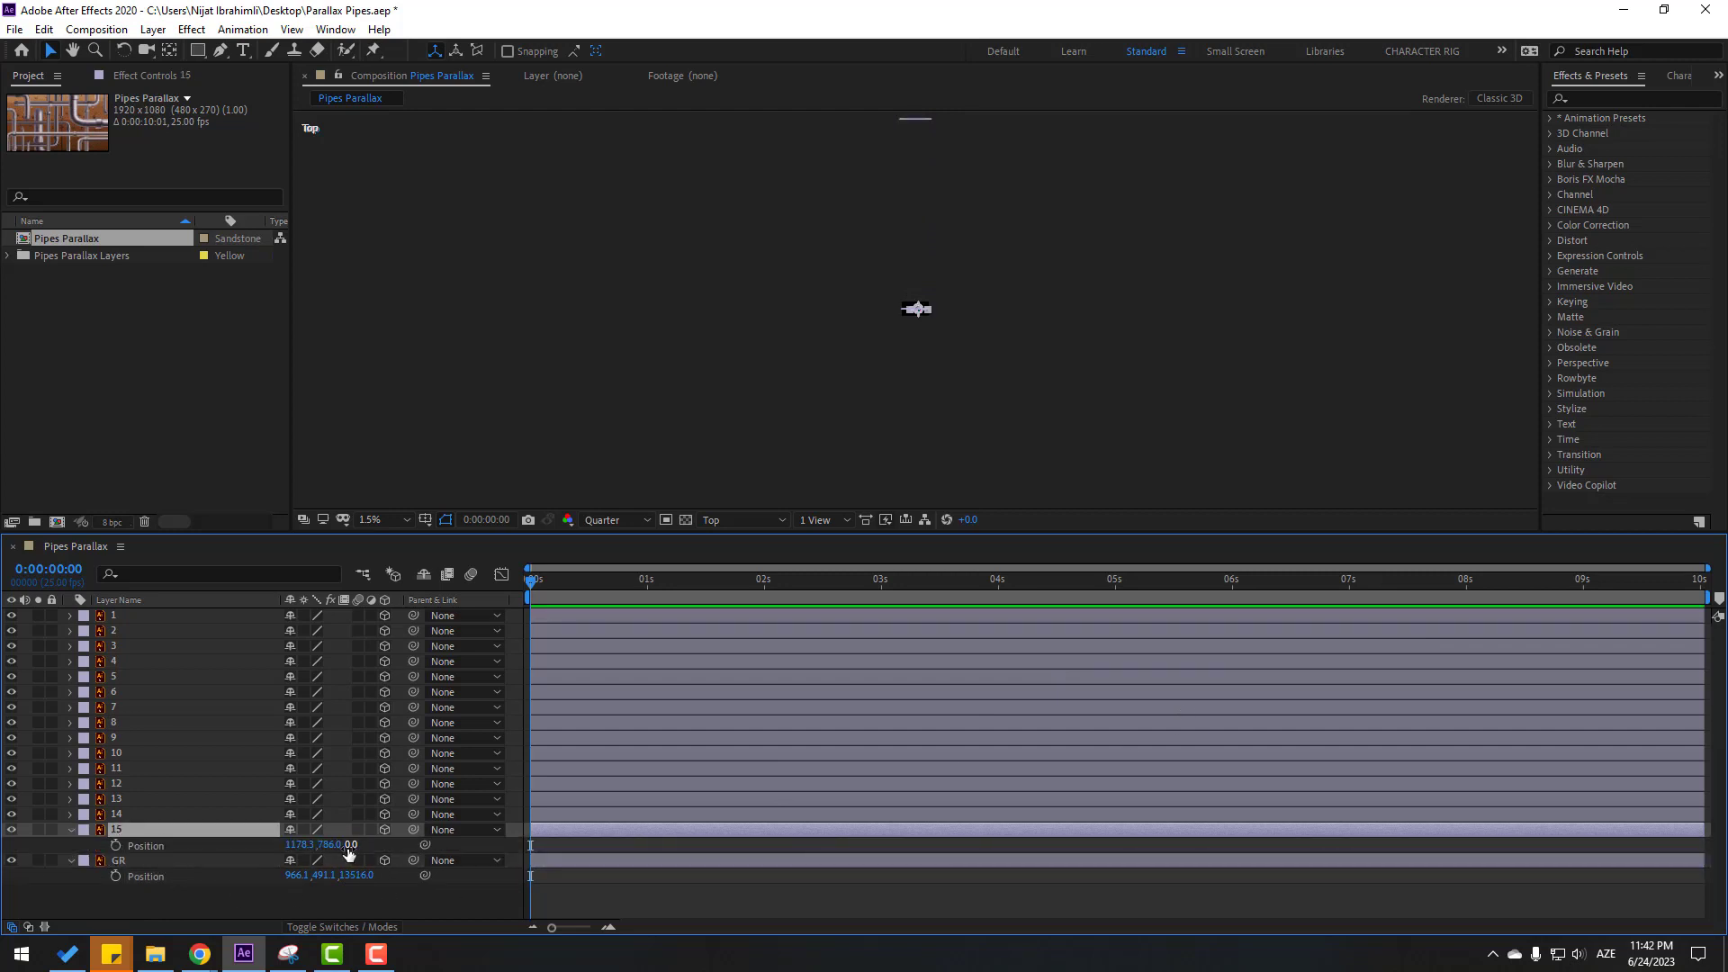
{"action": "left_click_drag", "start_coordinate": [349, 846], "coordinate": [739, 795]}
{"action": "left_click_drag", "start_coordinate": [1275, 689], "coordinate": [630, 839]}
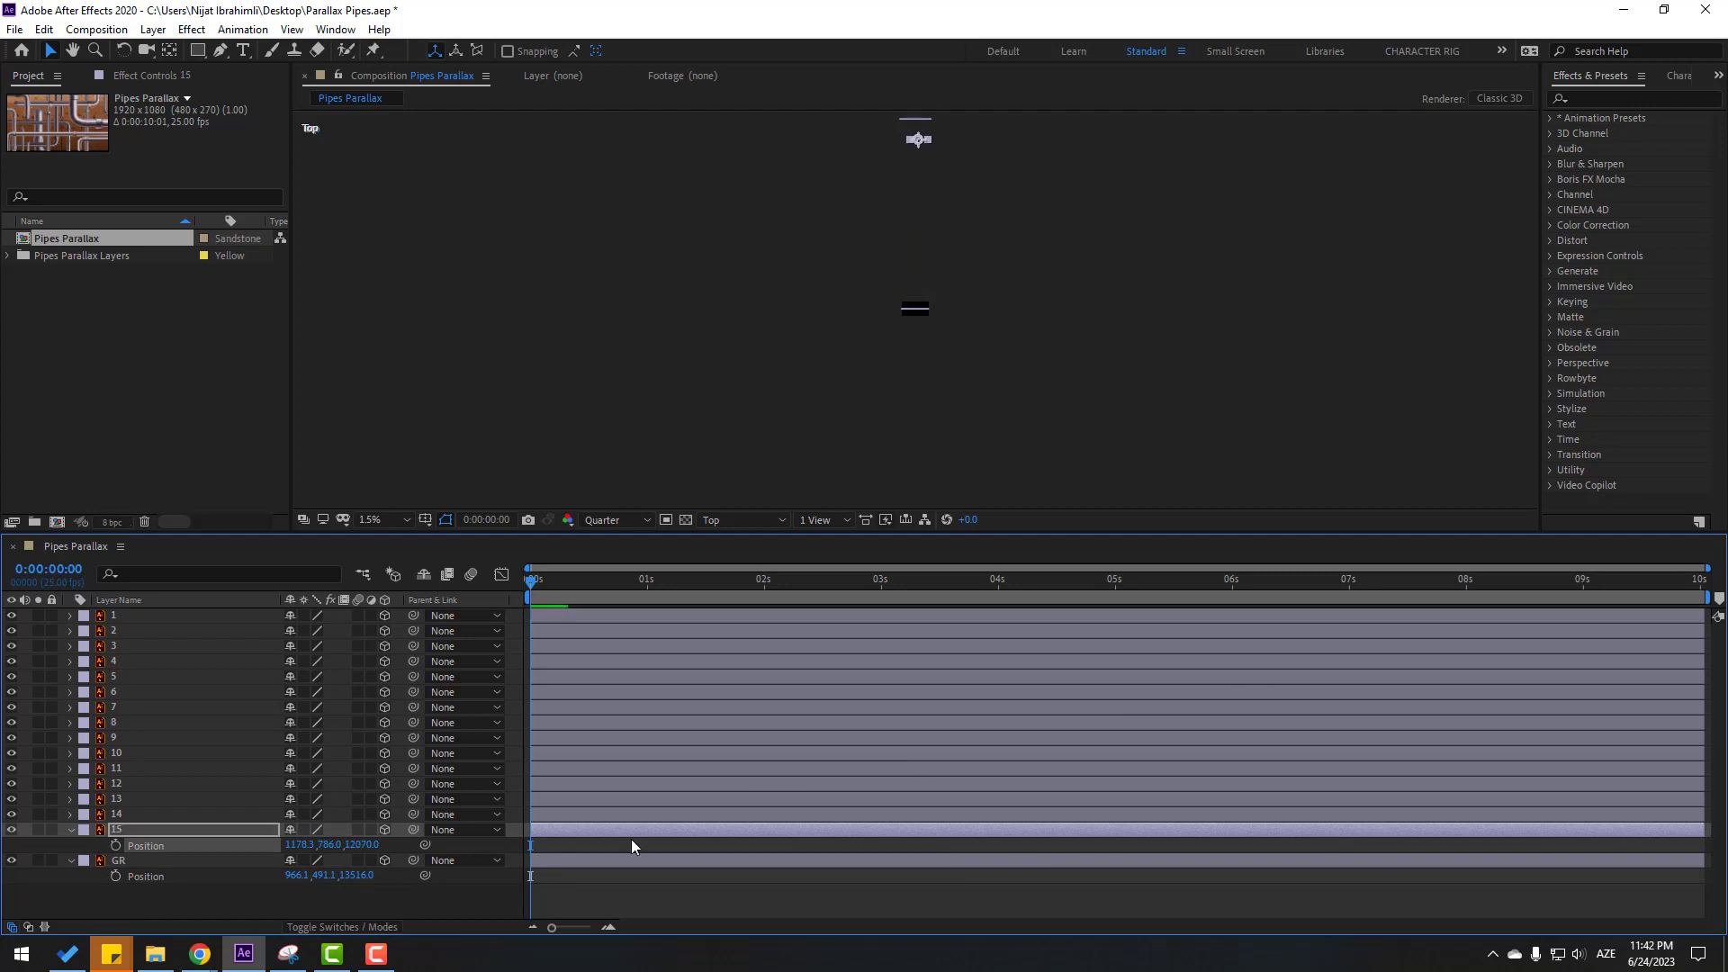
{"action": "left_click", "coordinate": [137, 819]}
{"action": "key", "text": "p"}
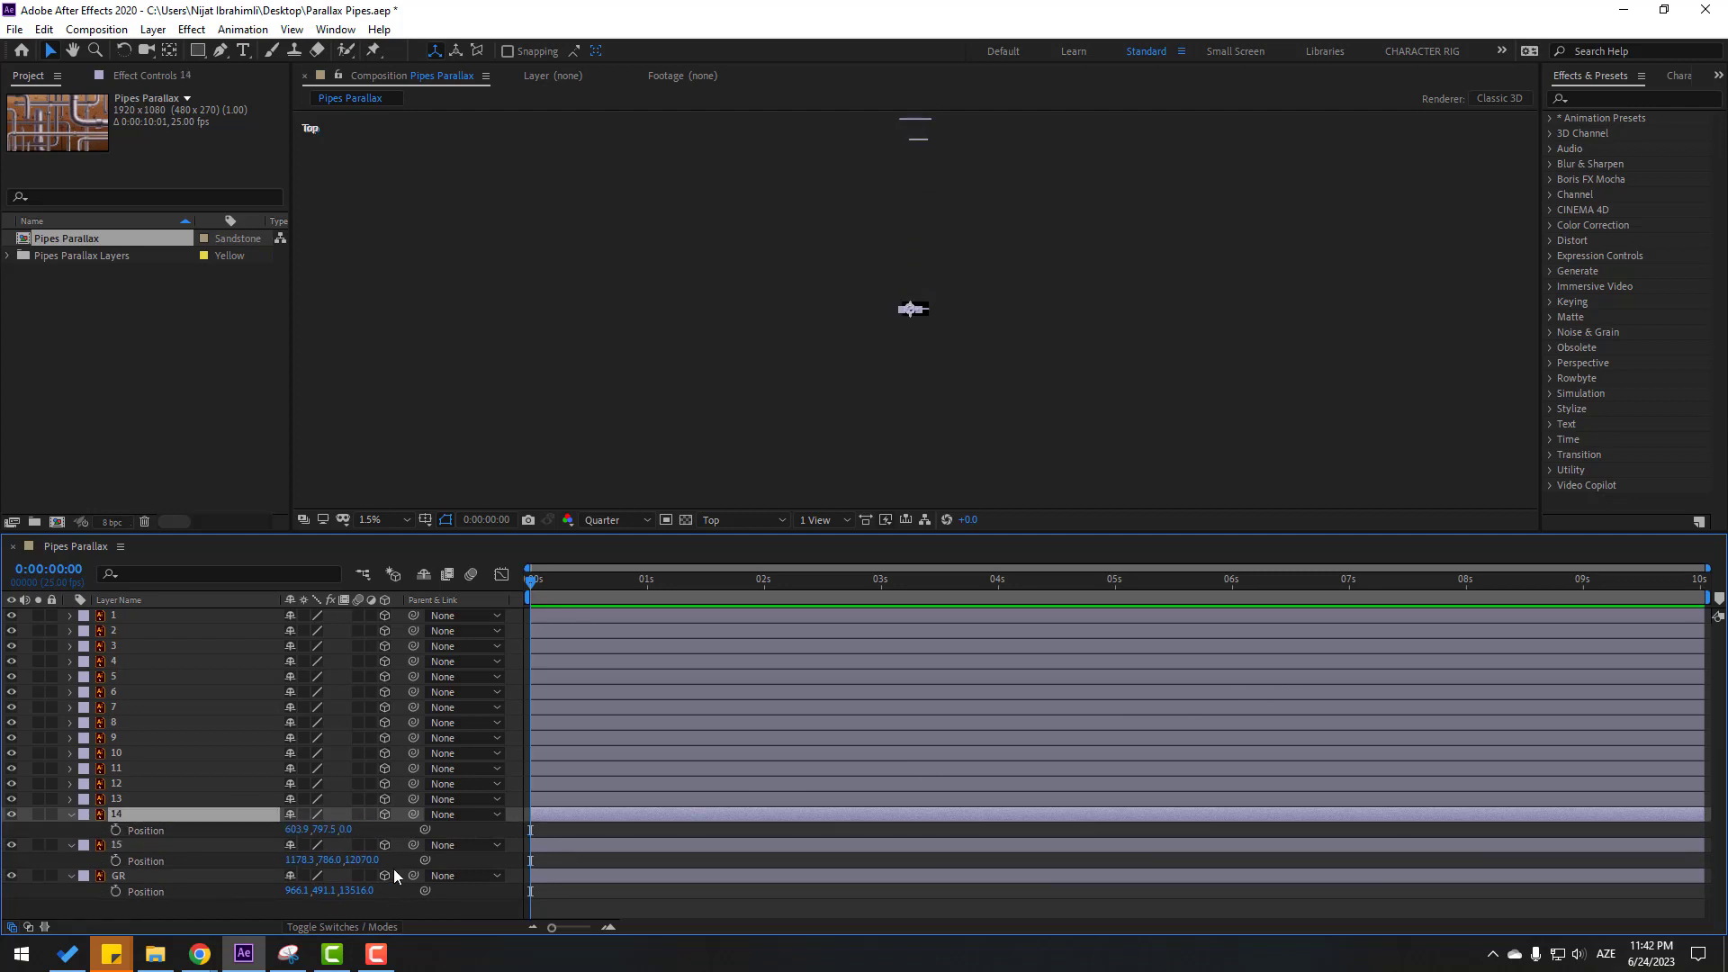
{"action": "left_click_drag", "start_coordinate": [345, 829], "coordinate": [497, 829]}
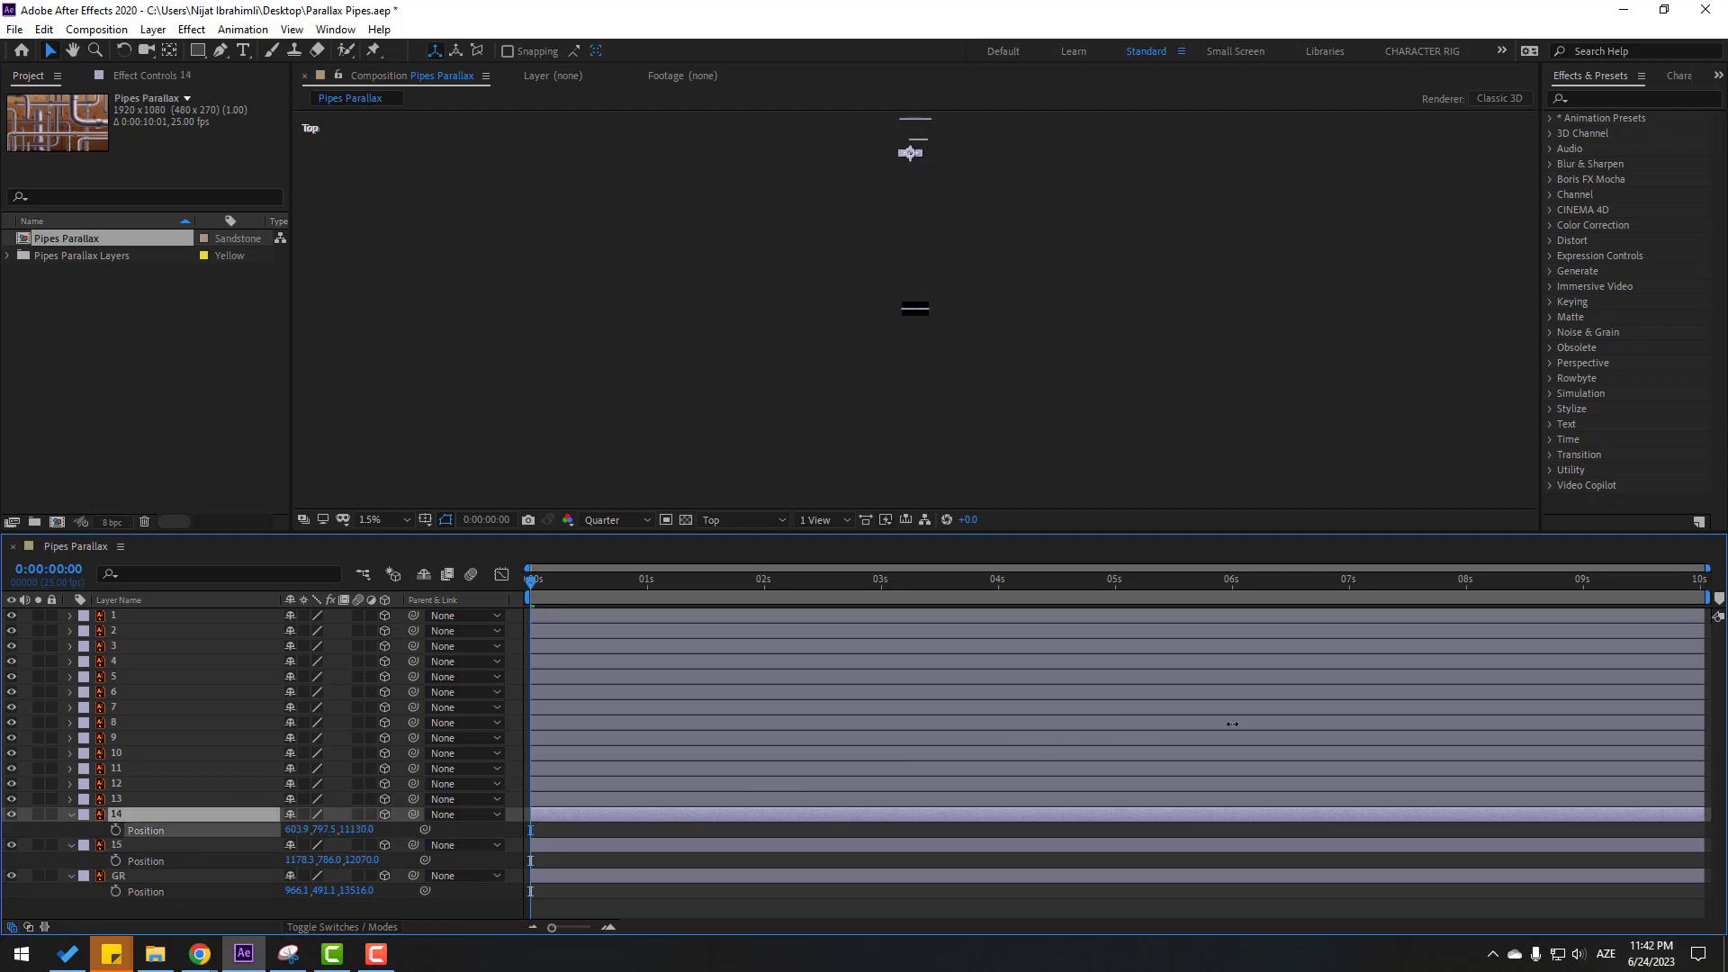
Step: Push layer 13 back to a Z position of about 10110 and layer 12 to about 9370
{"action": "left_click", "coordinate": [141, 805]}
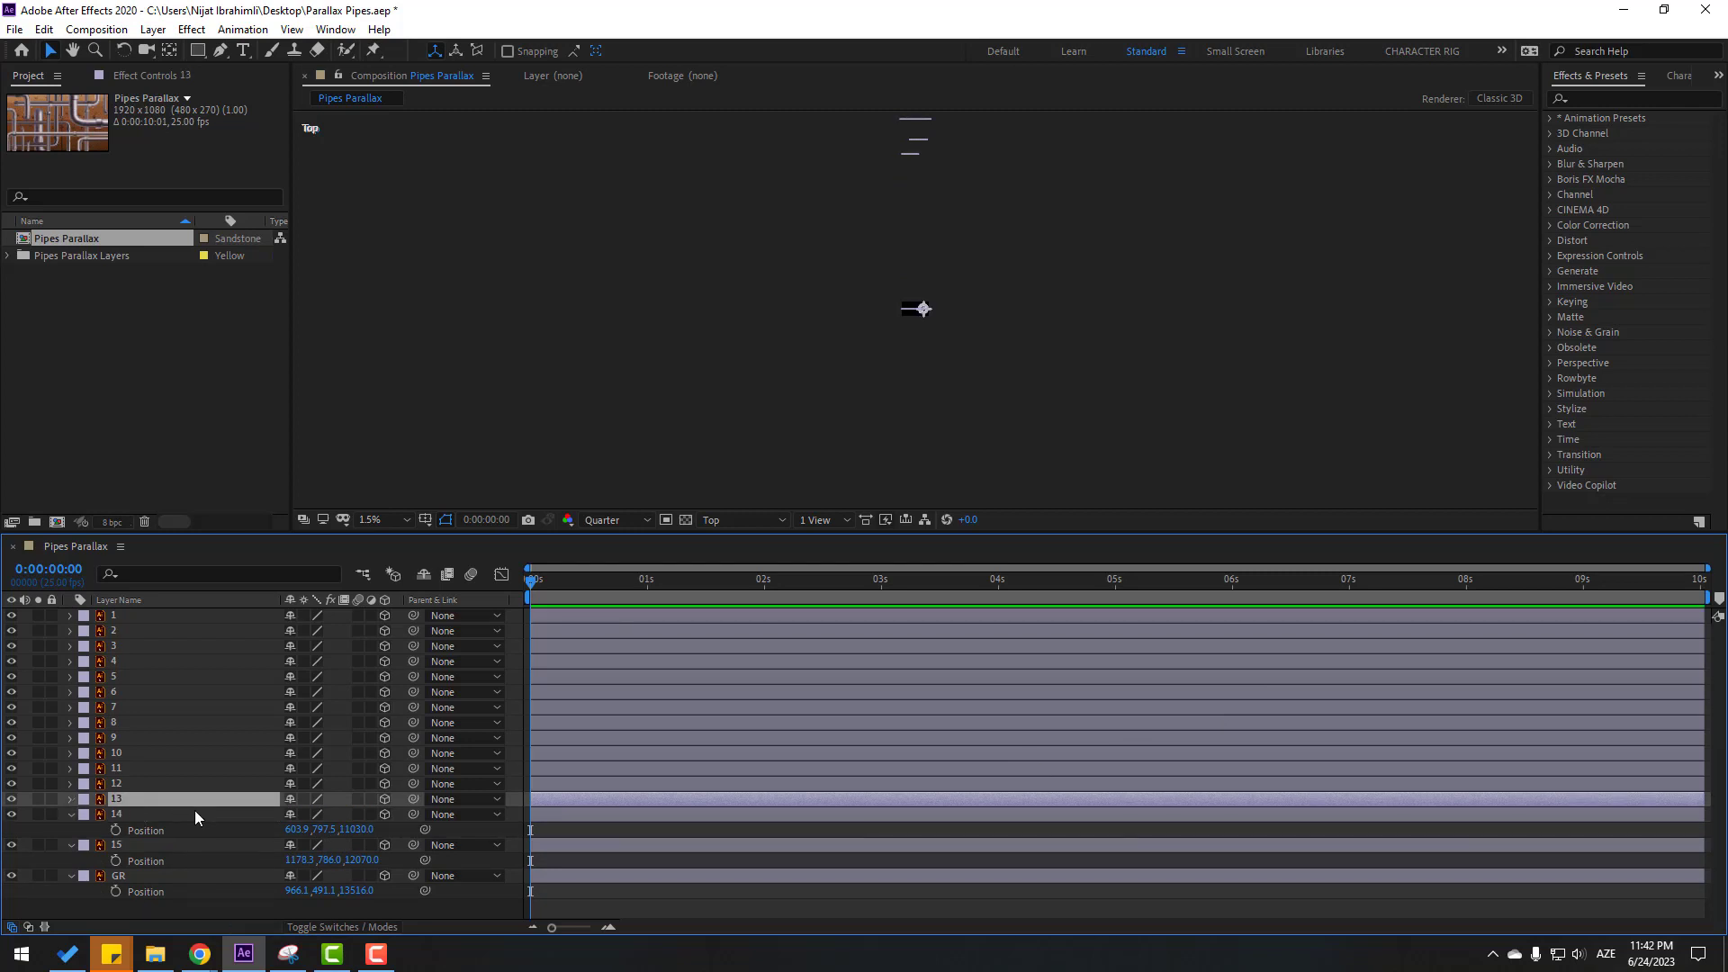
{"action": "key", "text": "p"}
{"action": "left_click_drag", "start_coordinate": [350, 815], "coordinate": [1066, 743]}
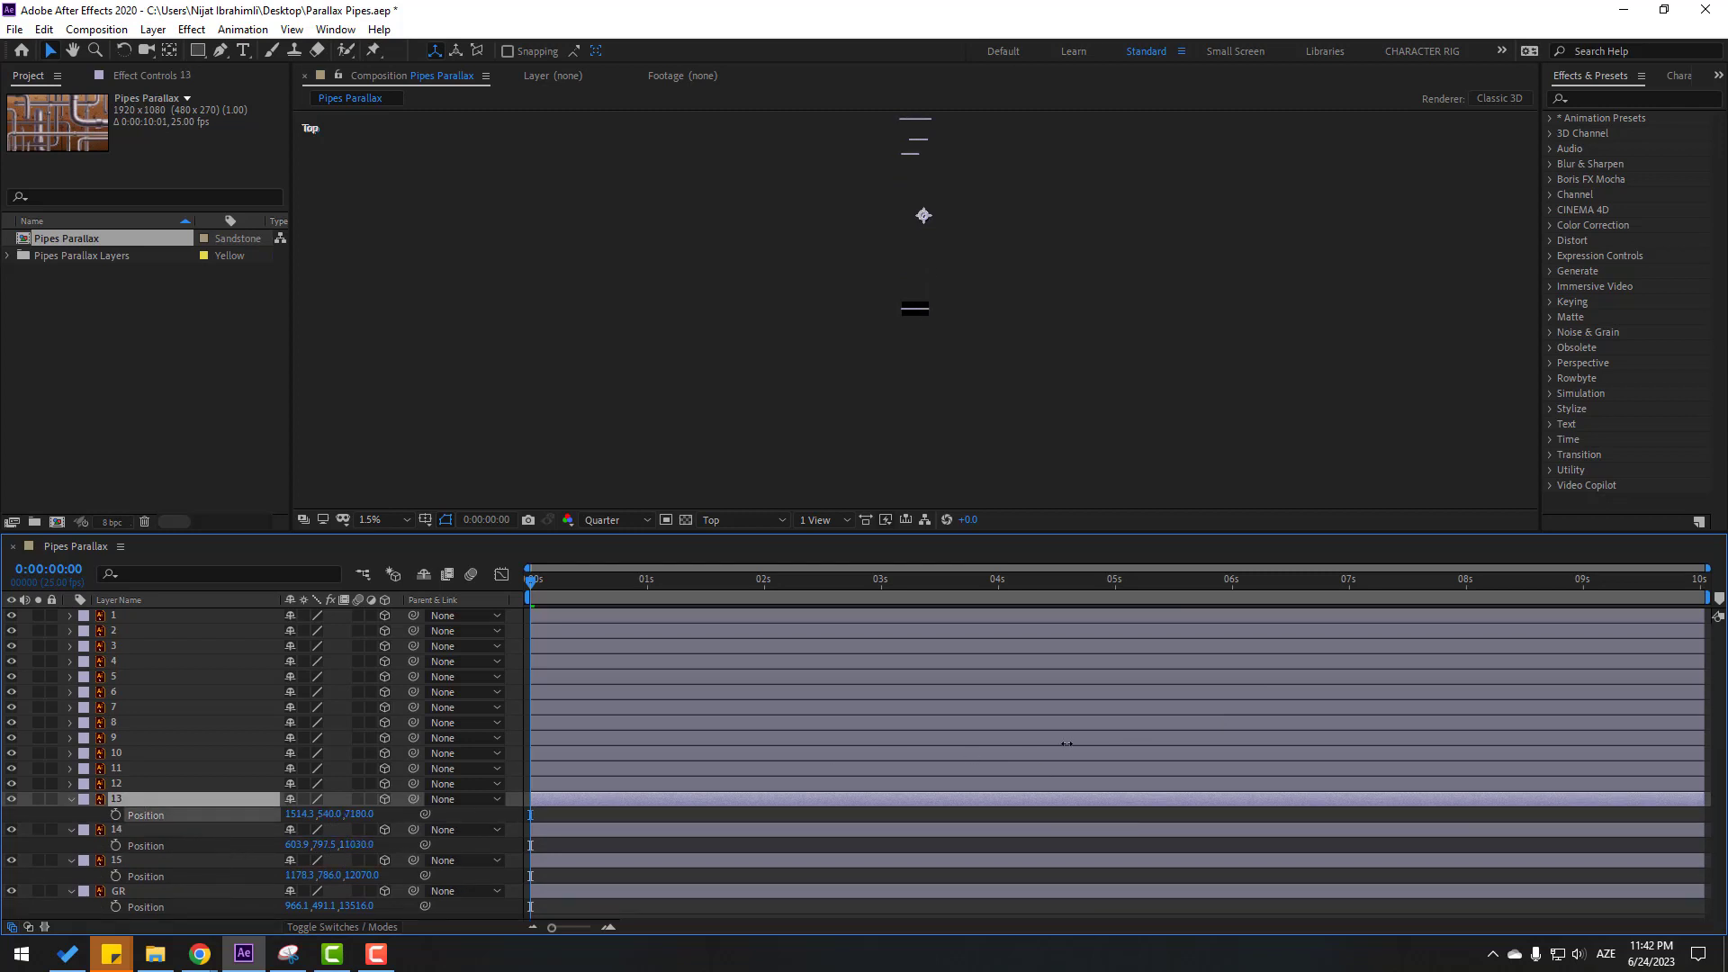
{"action": "left_click", "coordinate": [142, 786]}
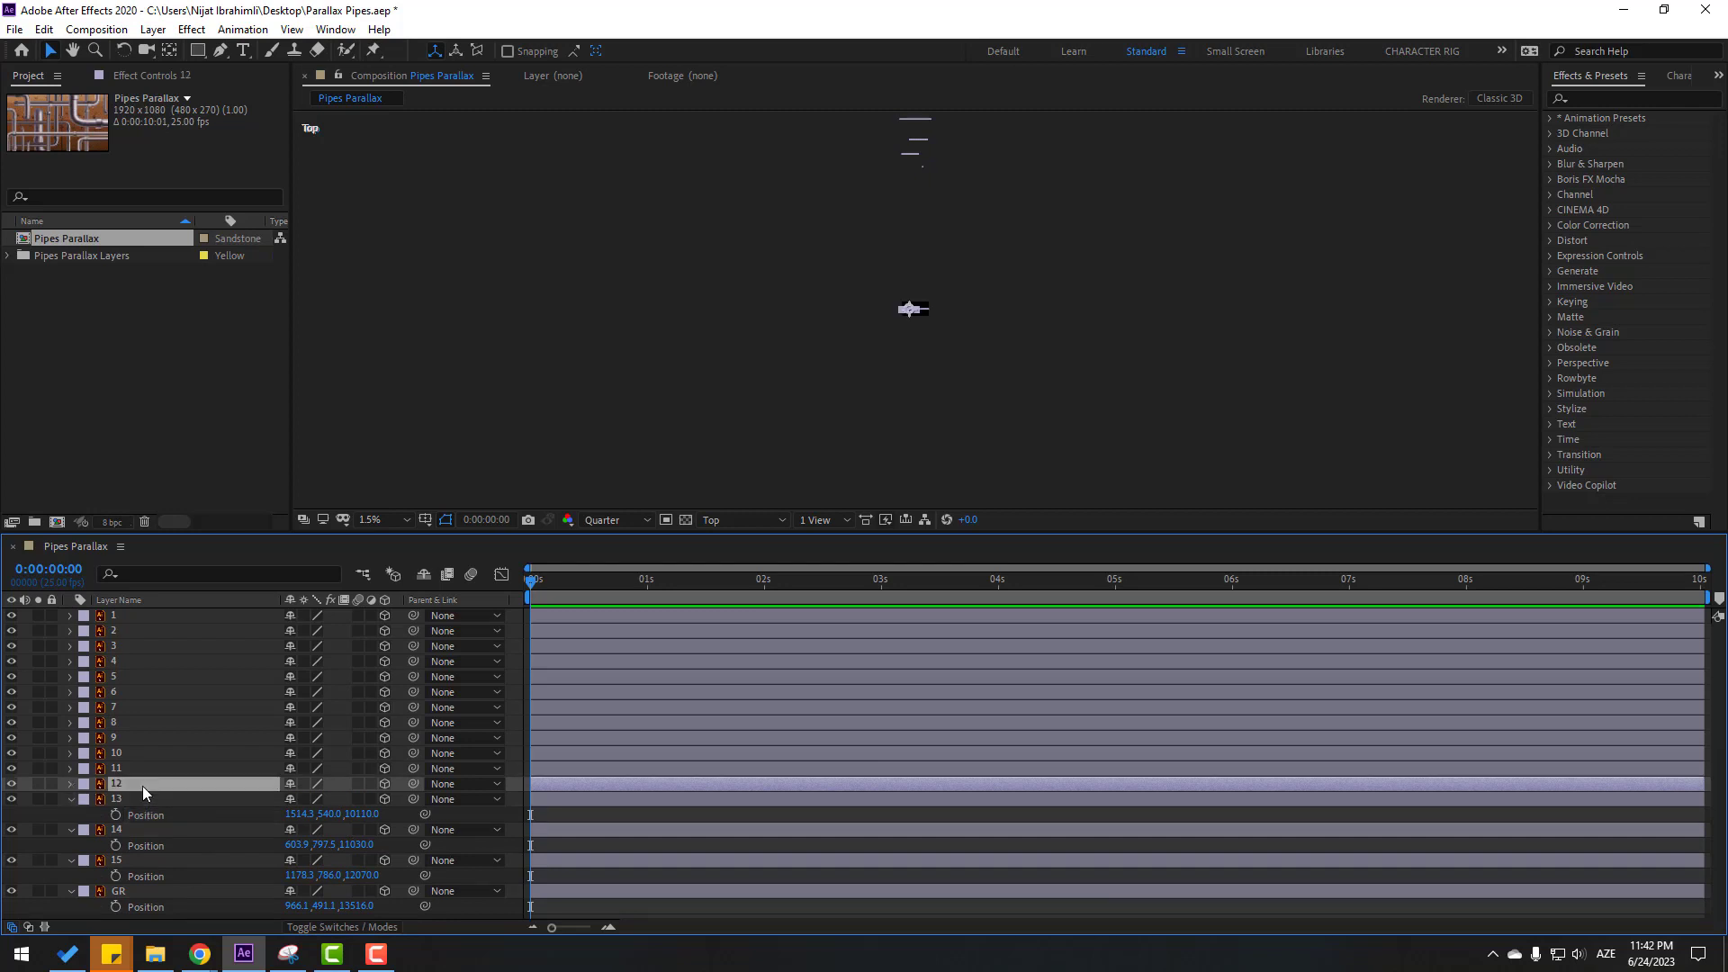
{"action": "key", "text": "p"}
{"action": "left_click_drag", "start_coordinate": [350, 799], "coordinate": [659, 786]}
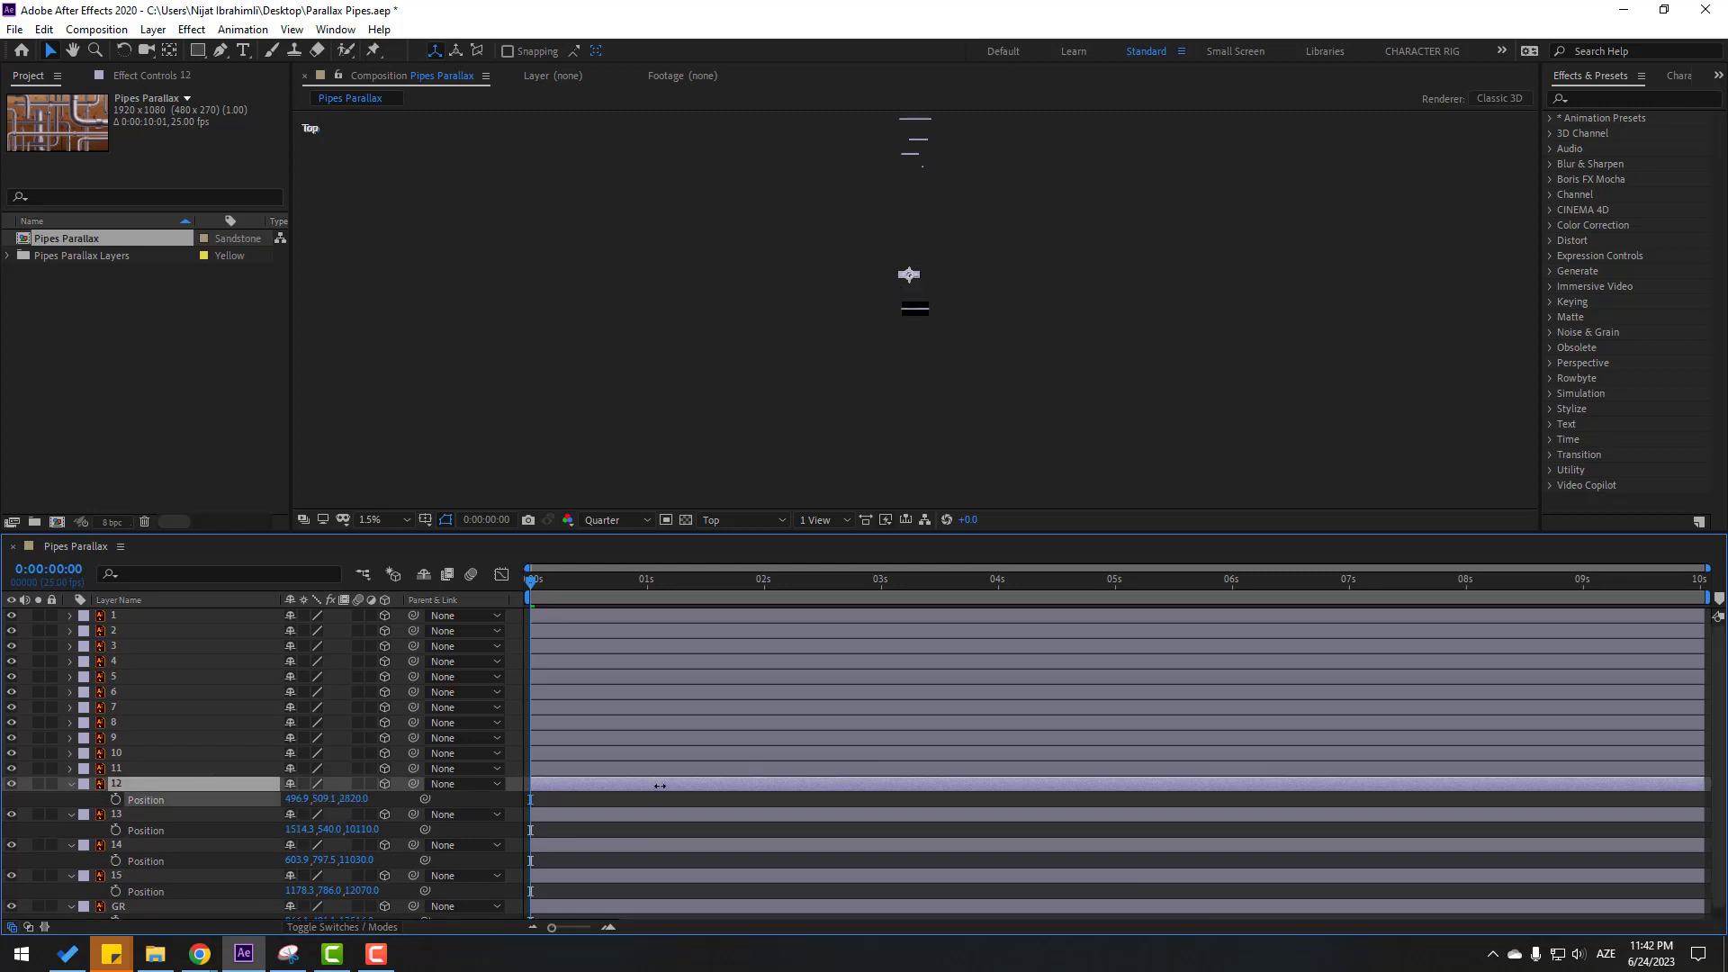
Step: Push layer 11 back to a Z position of about 8460 and layer 10 to about 7640
{"action": "left_click", "coordinate": [135, 771]}
{"action": "key", "text": "p"}
{"action": "left_click_drag", "start_coordinate": [358, 783], "coordinate": [565, 756]}
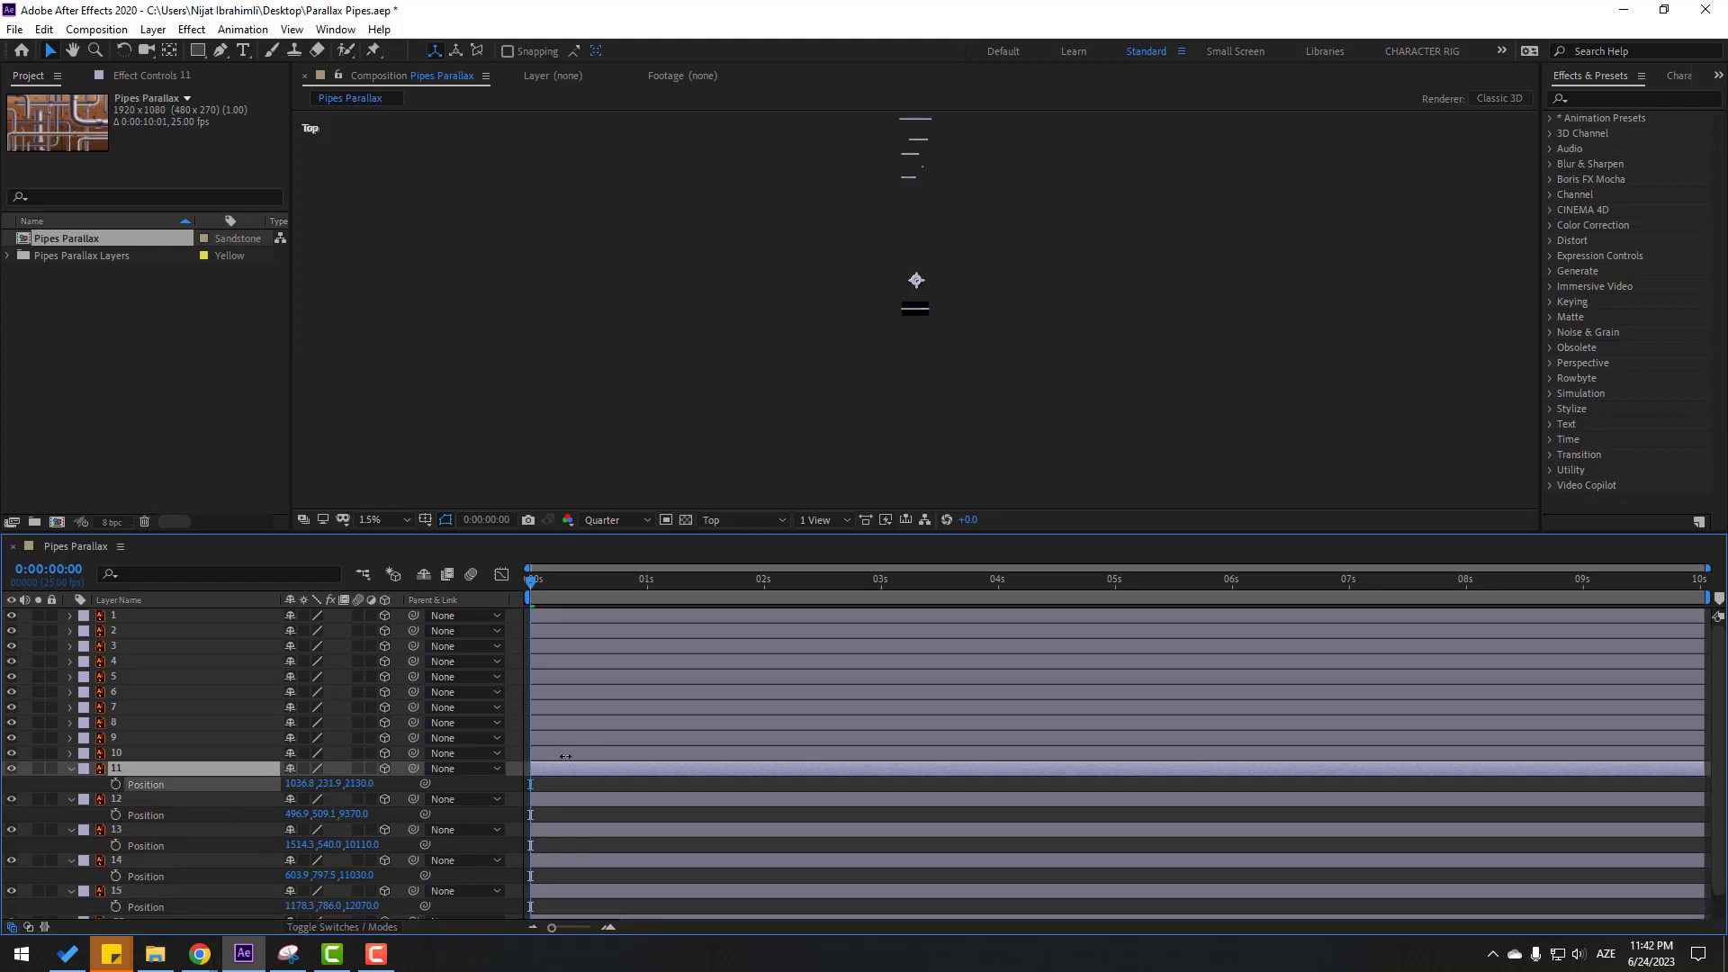
{"action": "left_click", "coordinate": [147, 756]}
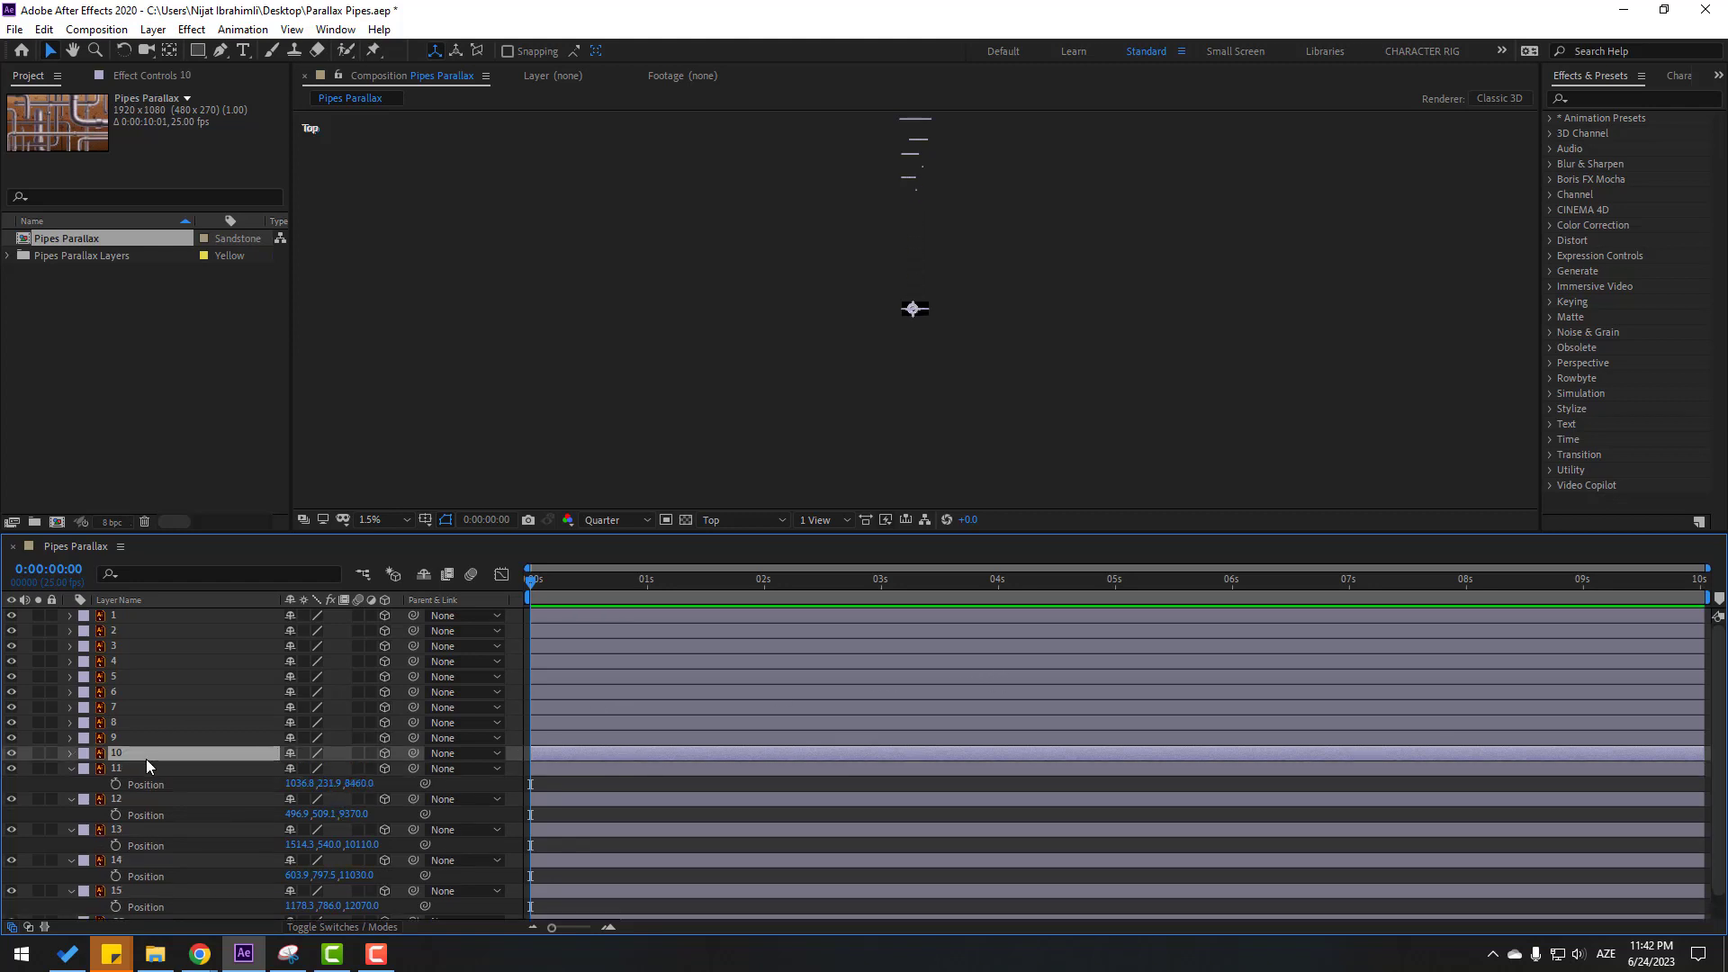
{"action": "key", "text": "p"}
{"action": "left_click_drag", "start_coordinate": [355, 768], "coordinate": [795, 717]}
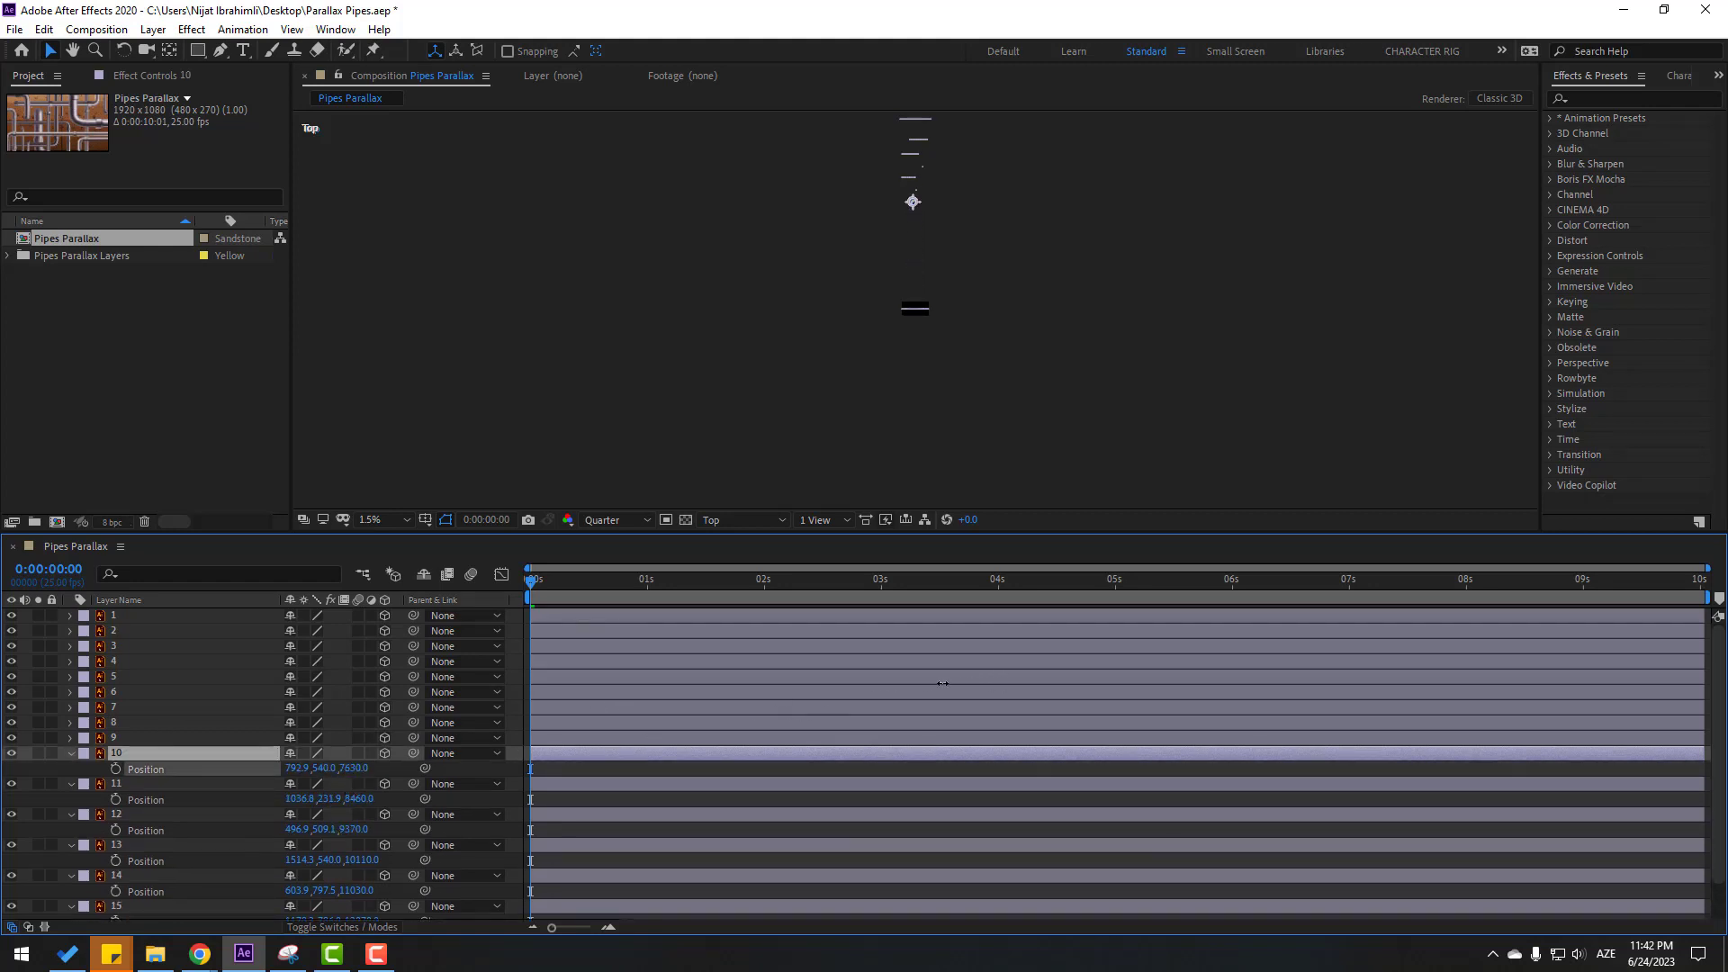
{"action": "left_click_drag", "start_coordinate": [943, 683], "coordinate": [943, 683]}
Step: Push layer 9 back to a Z position of about 6820 and layer 8 to about 5310
{"action": "left_click", "coordinate": [123, 738]}
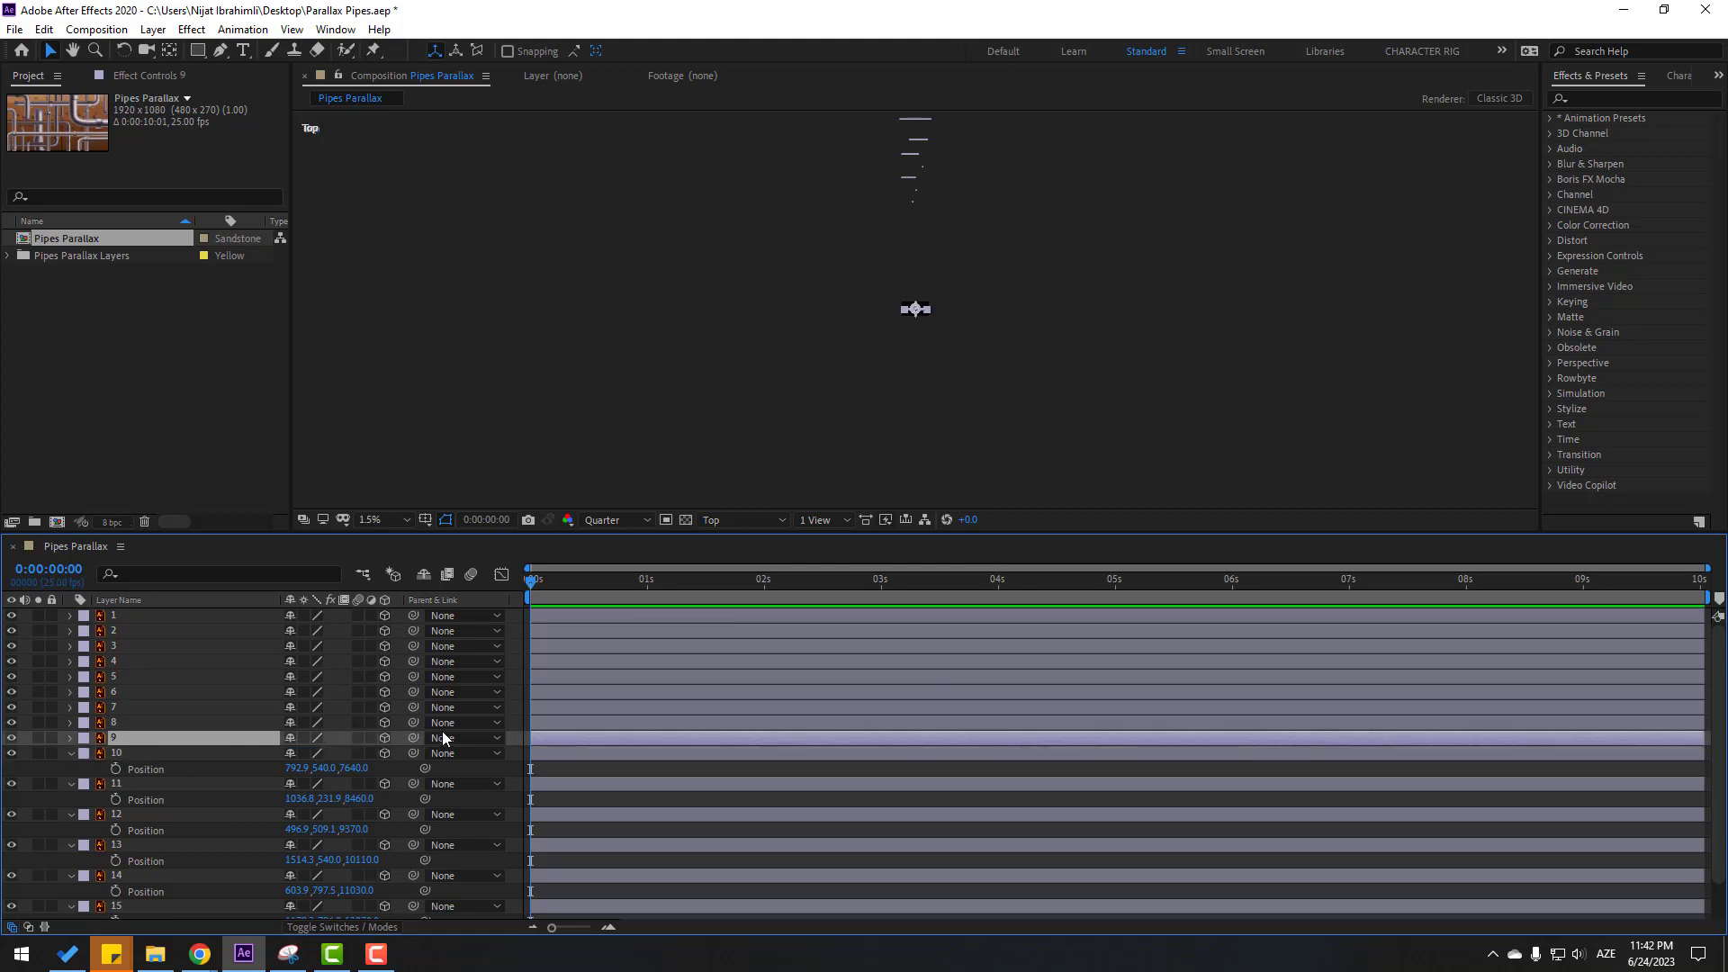
{"action": "key", "text": "p"}
{"action": "left_click_drag", "start_coordinate": [391, 750], "coordinate": [707, 702]}
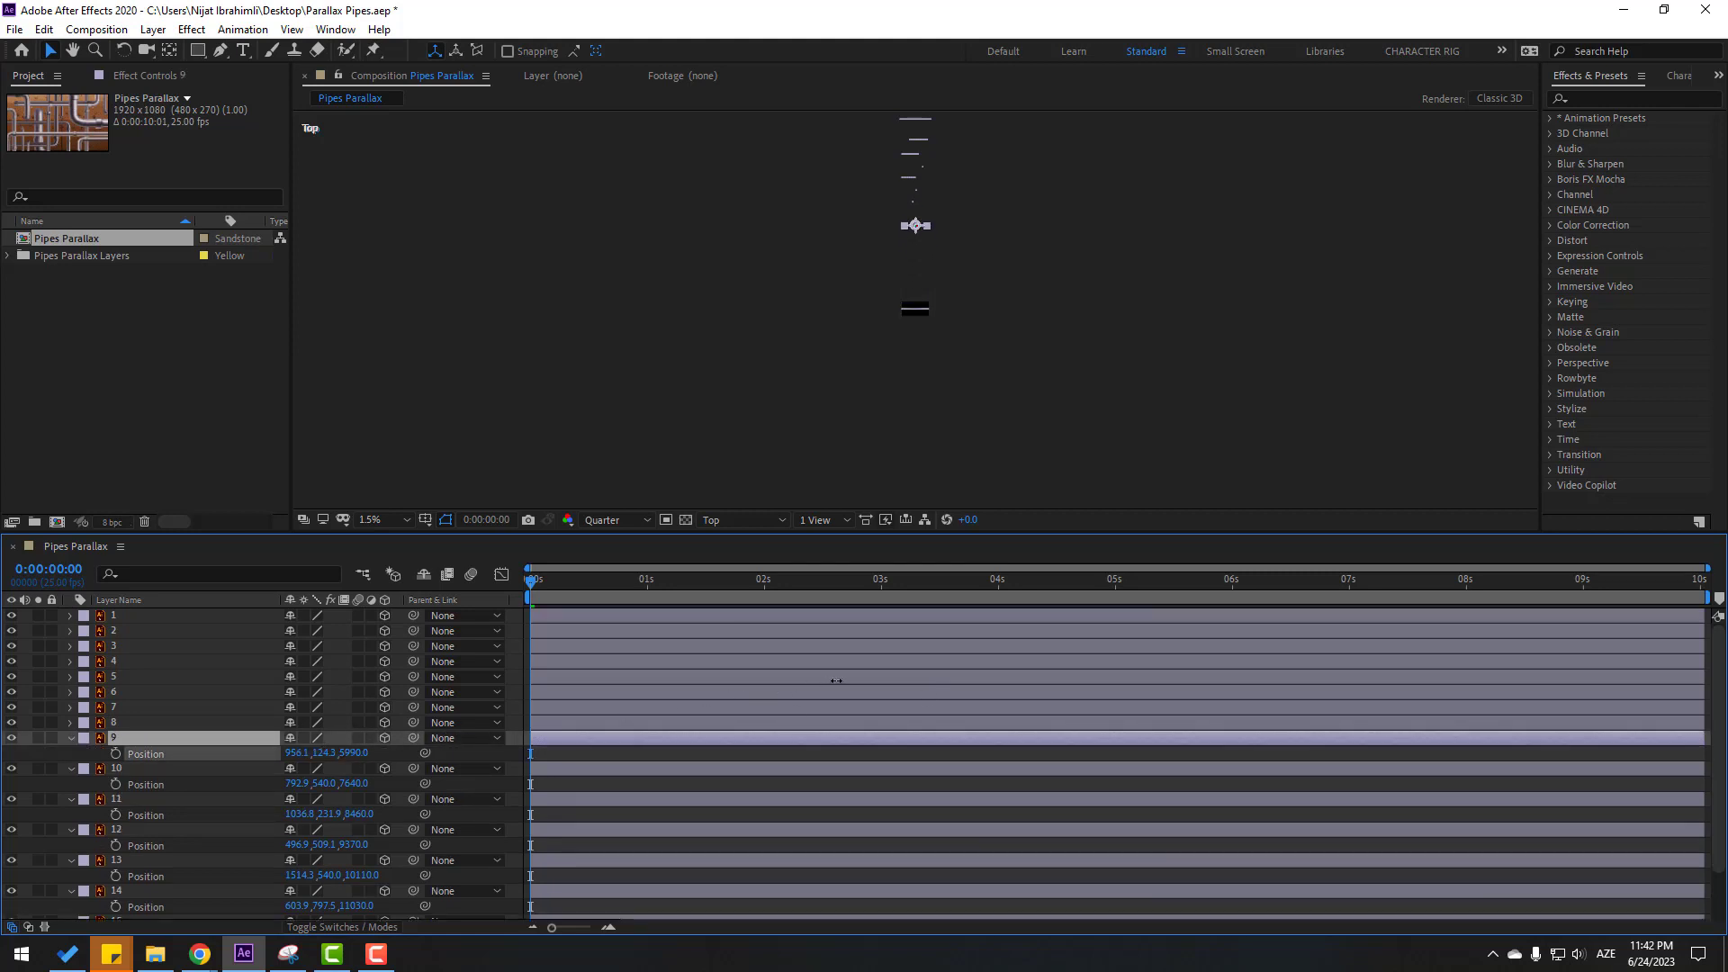
{"action": "left_click_drag", "start_coordinate": [880, 674], "coordinate": [884, 674]}
{"action": "left_click", "coordinate": [729, 754]}
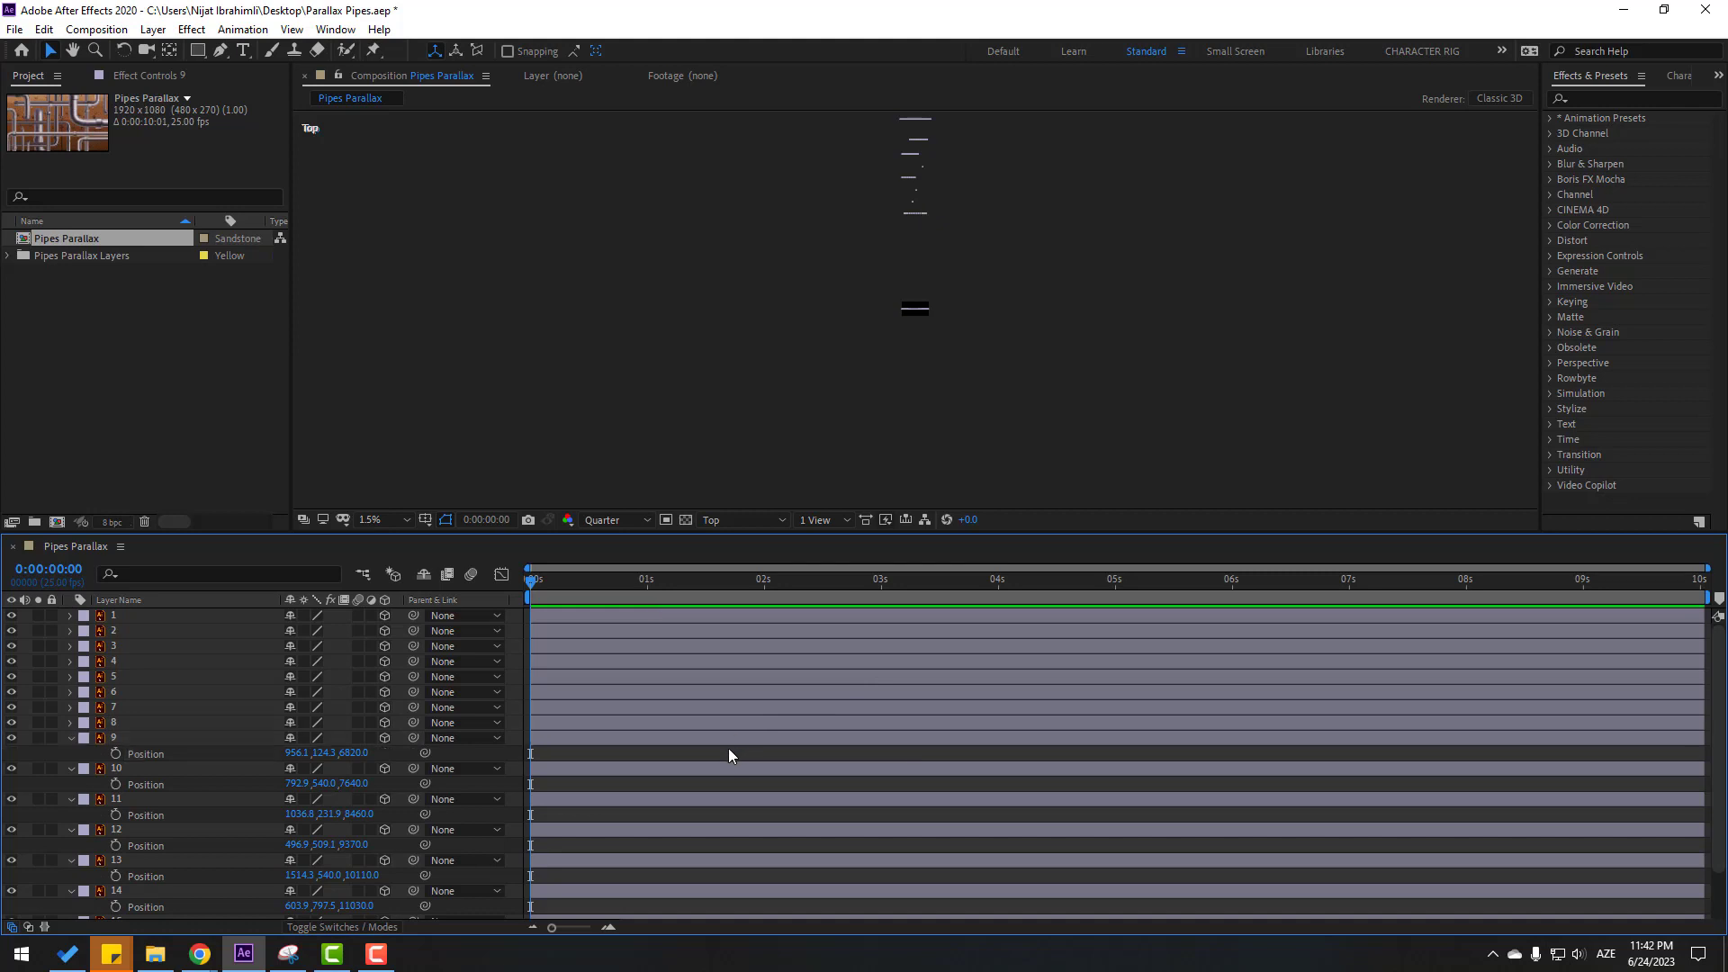
{"action": "left_click", "coordinate": [131, 725]}
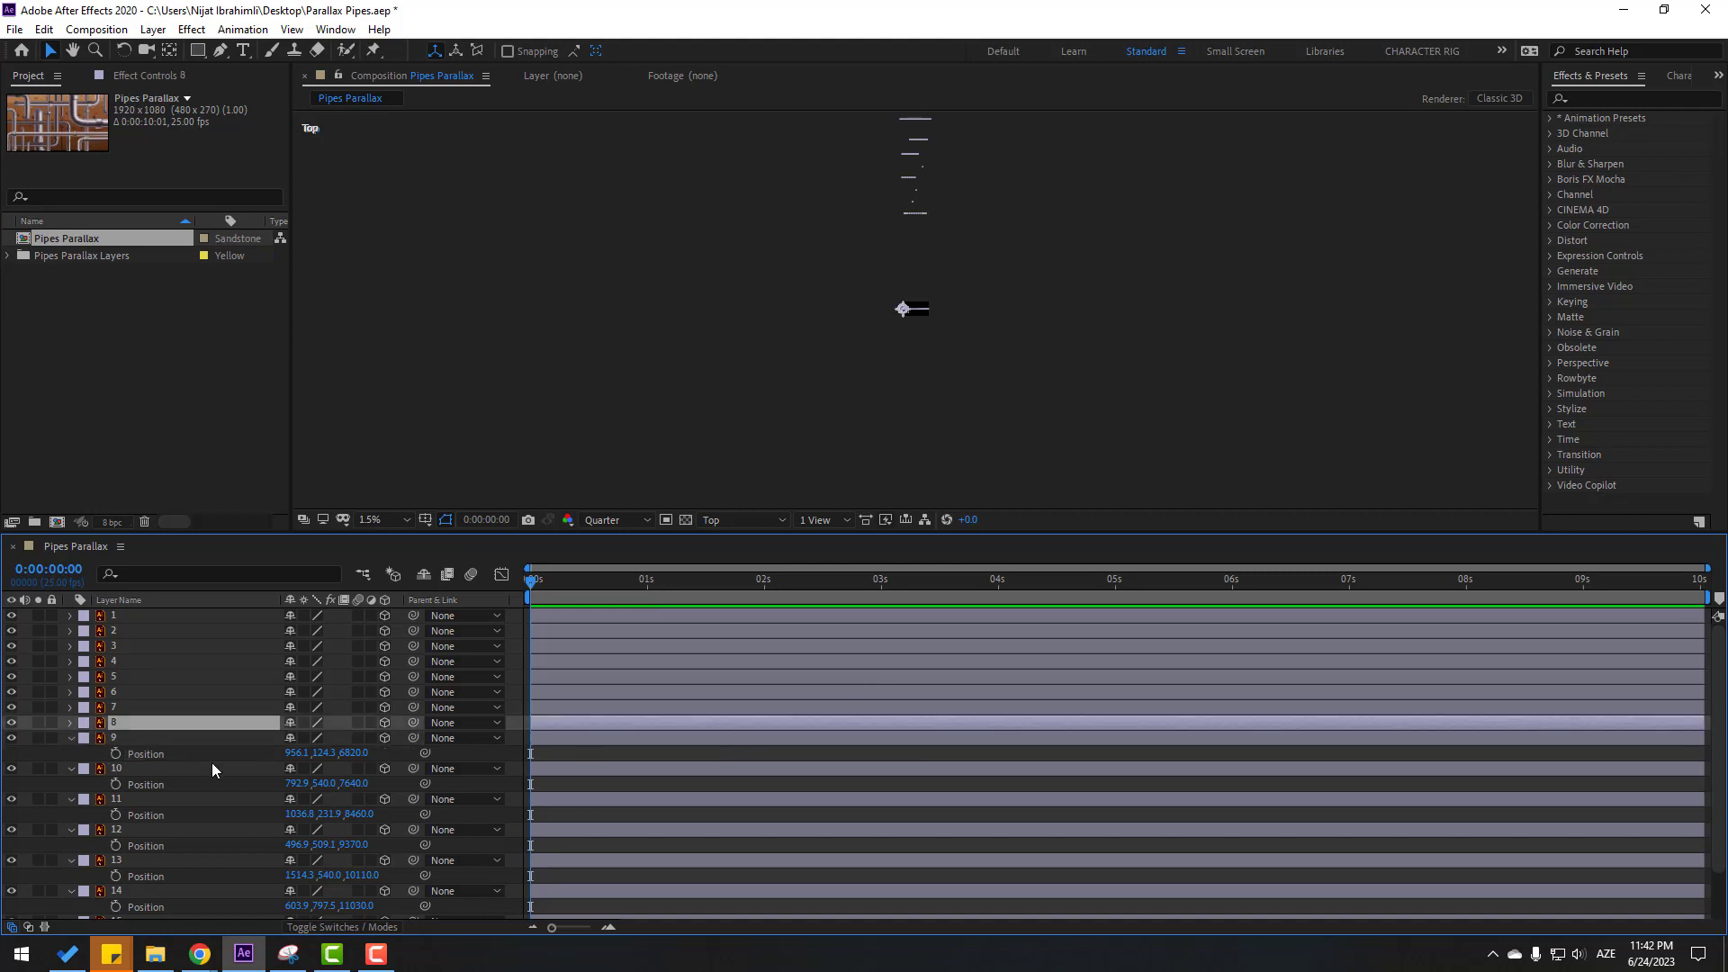
{"action": "key", "text": "p"}
{"action": "left_click_drag", "start_coordinate": [344, 745], "coordinate": [718, 690]}
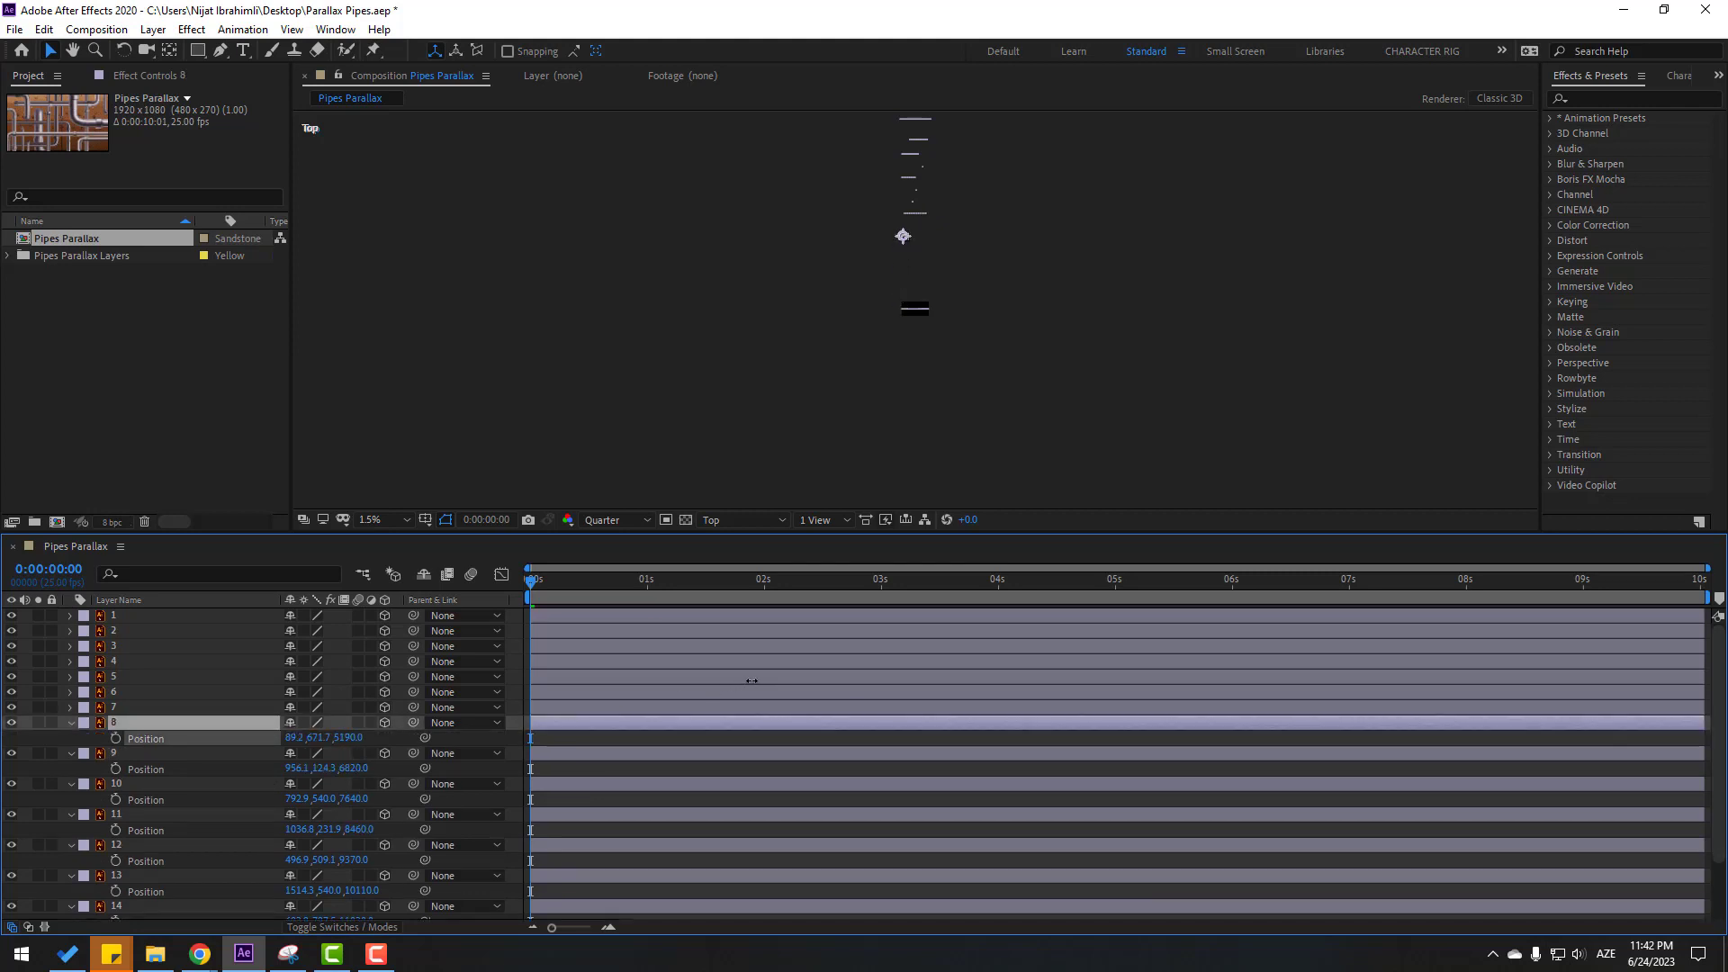
Step: Push layer 7 back to a Z position of about 4210 and layer 6 to about 2610
{"action": "left_click", "coordinate": [153, 708]}
{"action": "key", "text": "p"}
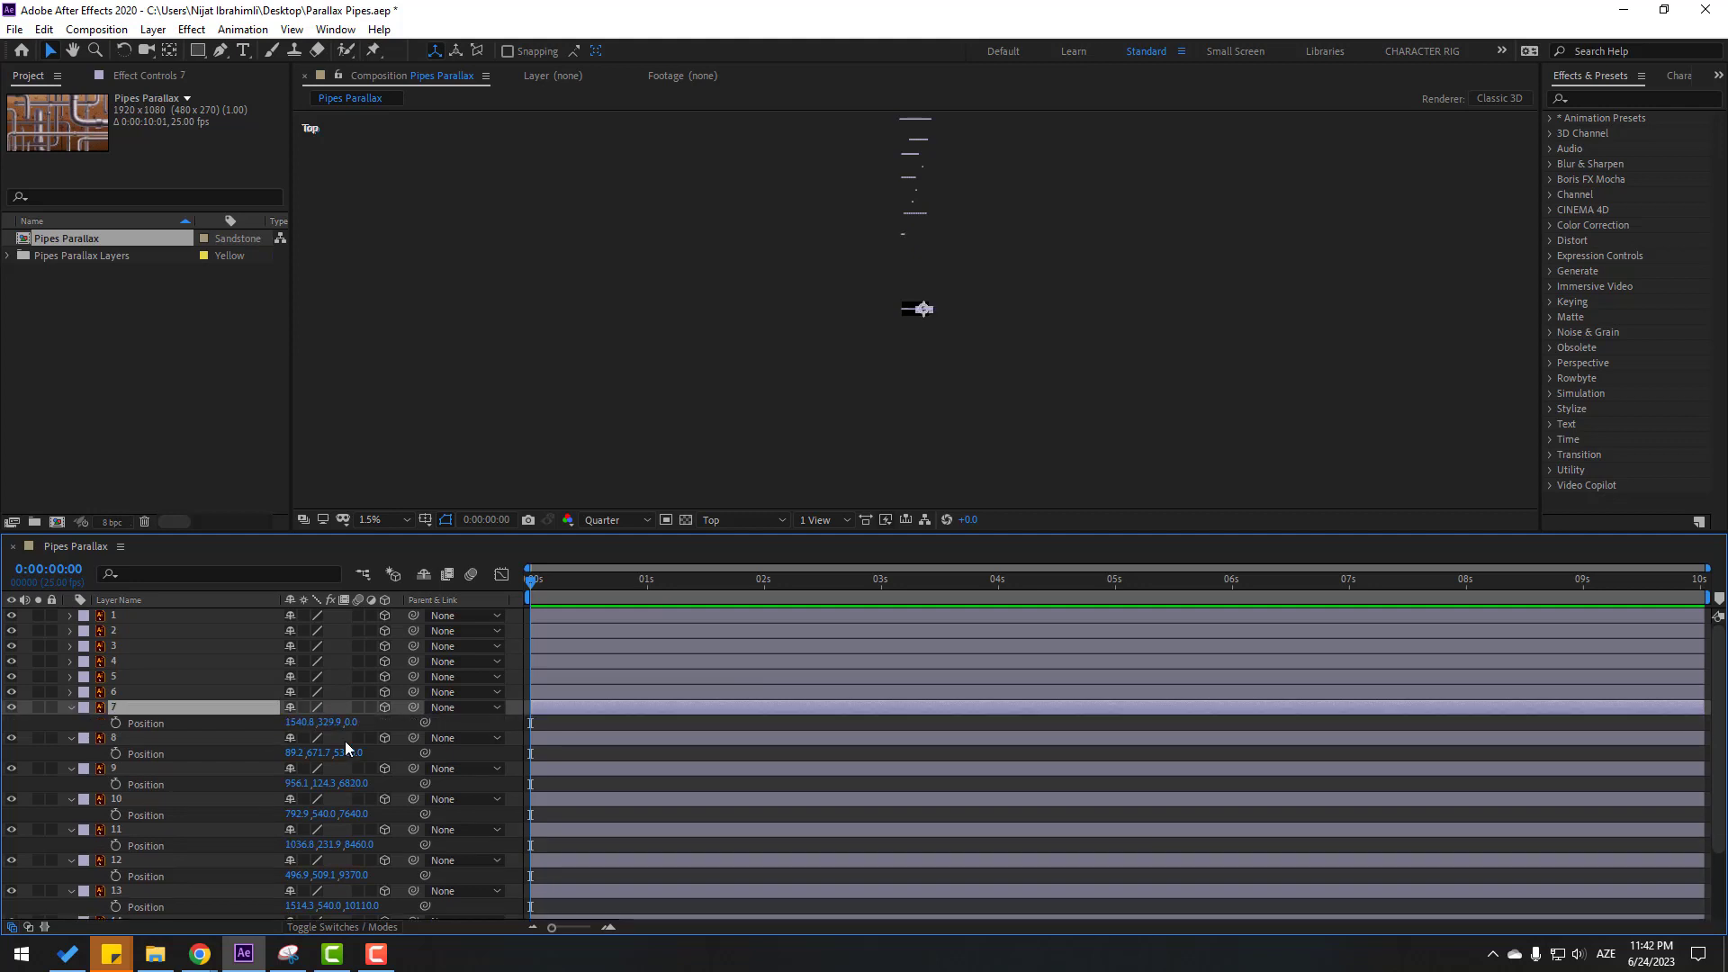
{"action": "left_click_drag", "start_coordinate": [371, 724], "coordinate": [672, 702]}
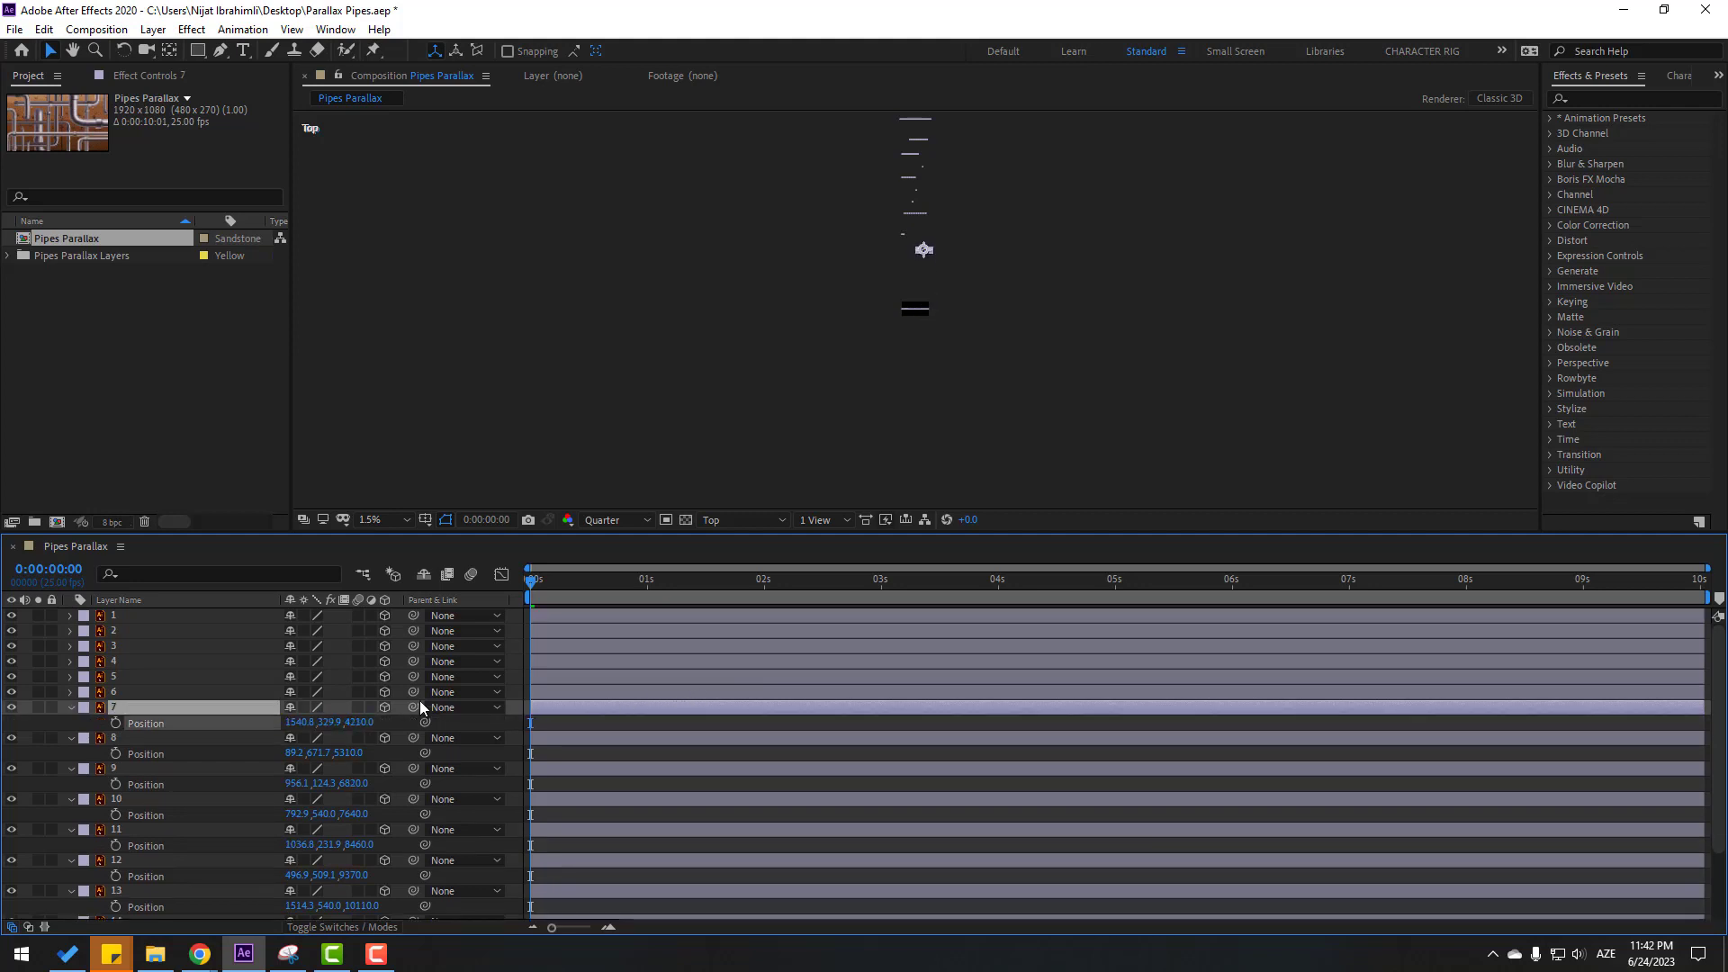
{"action": "left_click", "coordinate": [126, 695]}
{"action": "key", "text": "p"}
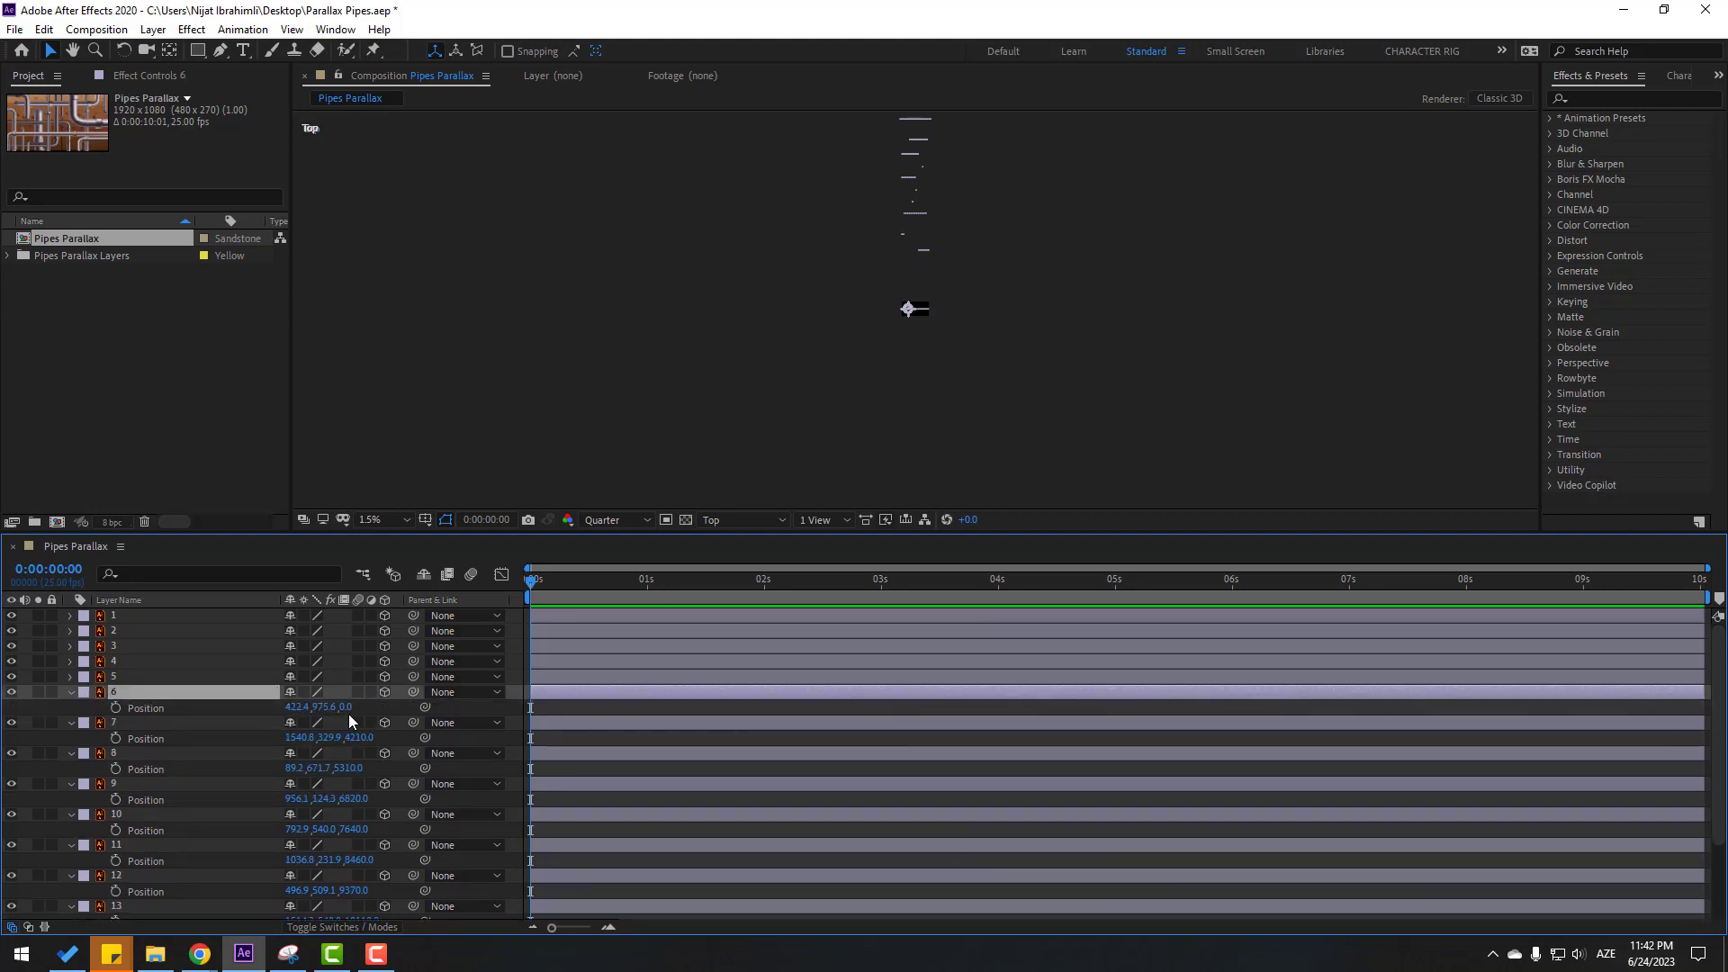
{"action": "left_click_drag", "start_coordinate": [355, 707], "coordinate": [585, 705]}
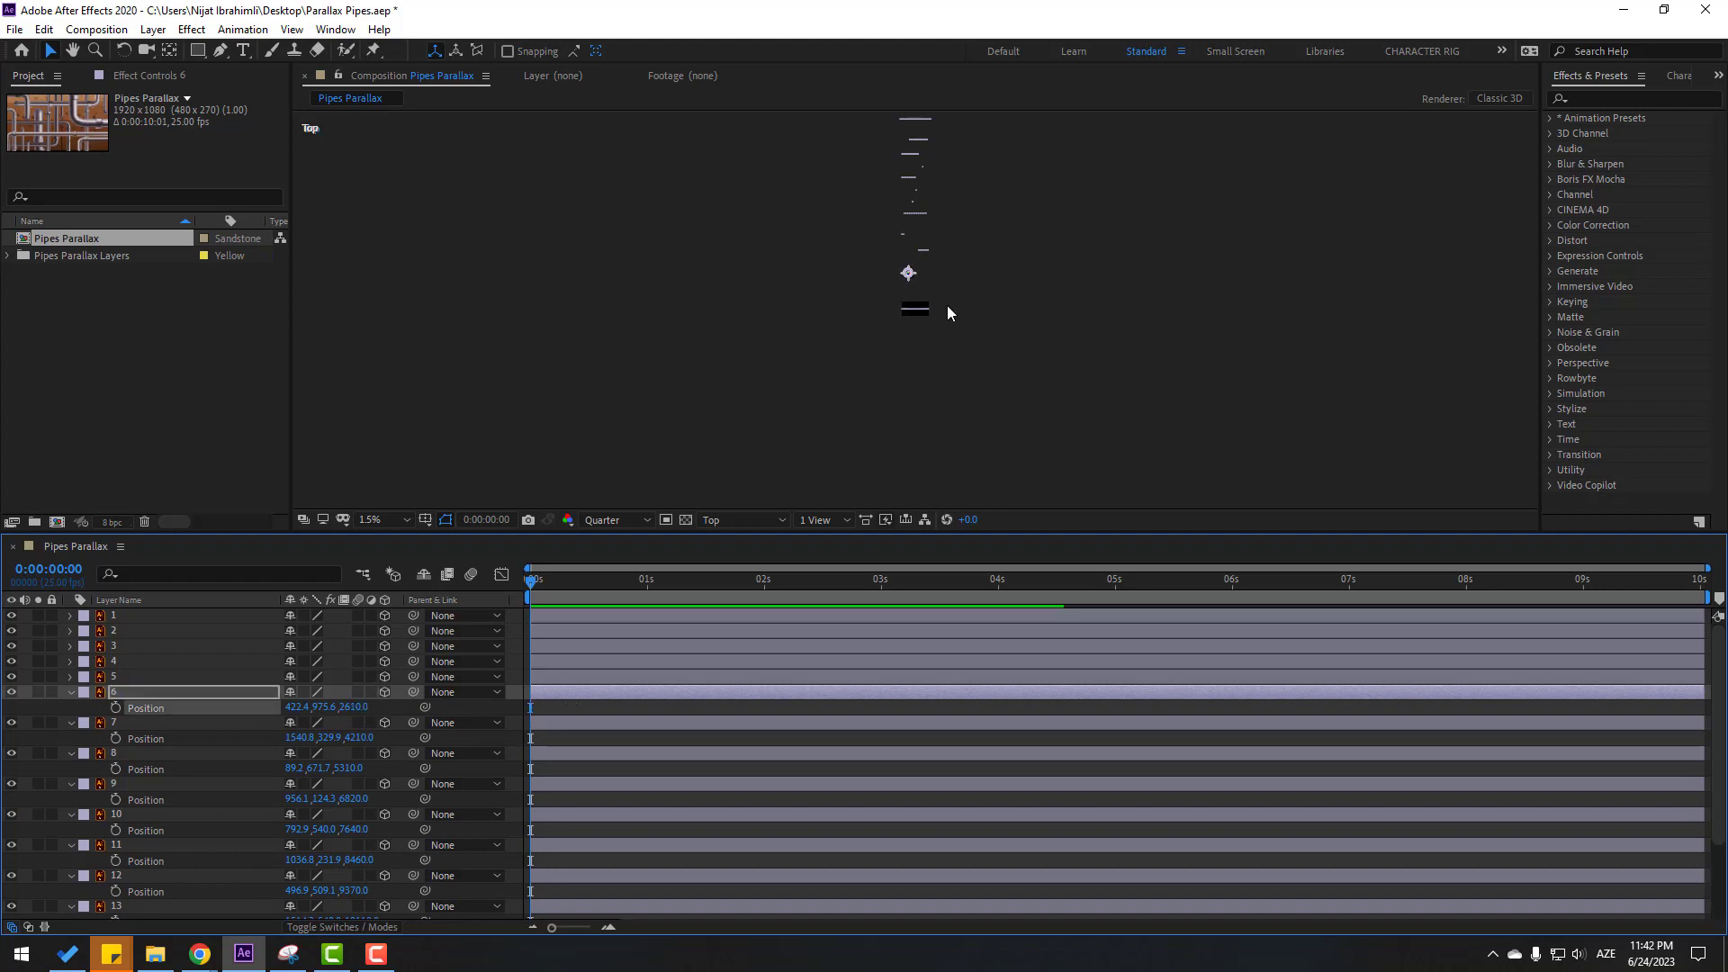
Step: Push layer 5 back in depth to a Z position of about 1760
{"action": "scroll", "coordinate": [952, 304], "scroll_direction": "up", "scroll_amount": 2}
{"action": "left_click_drag", "start_coordinate": [1092, 285], "coordinate": [1051, 384]}
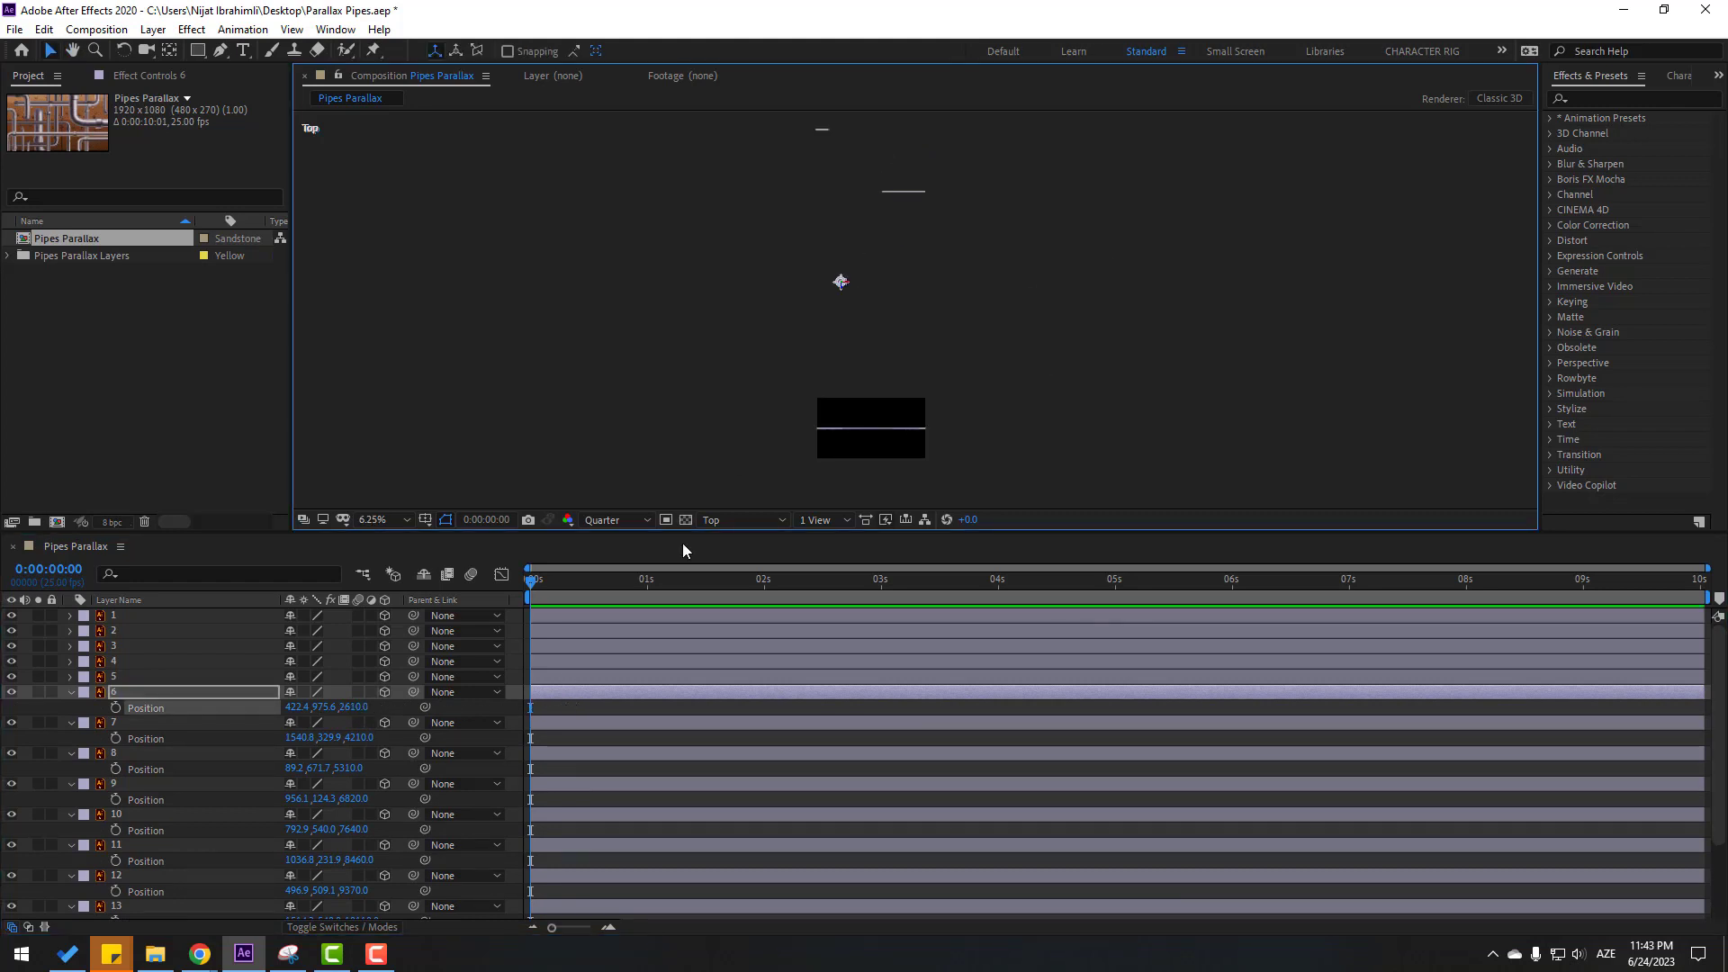
{"action": "left_click", "coordinate": [124, 682]}
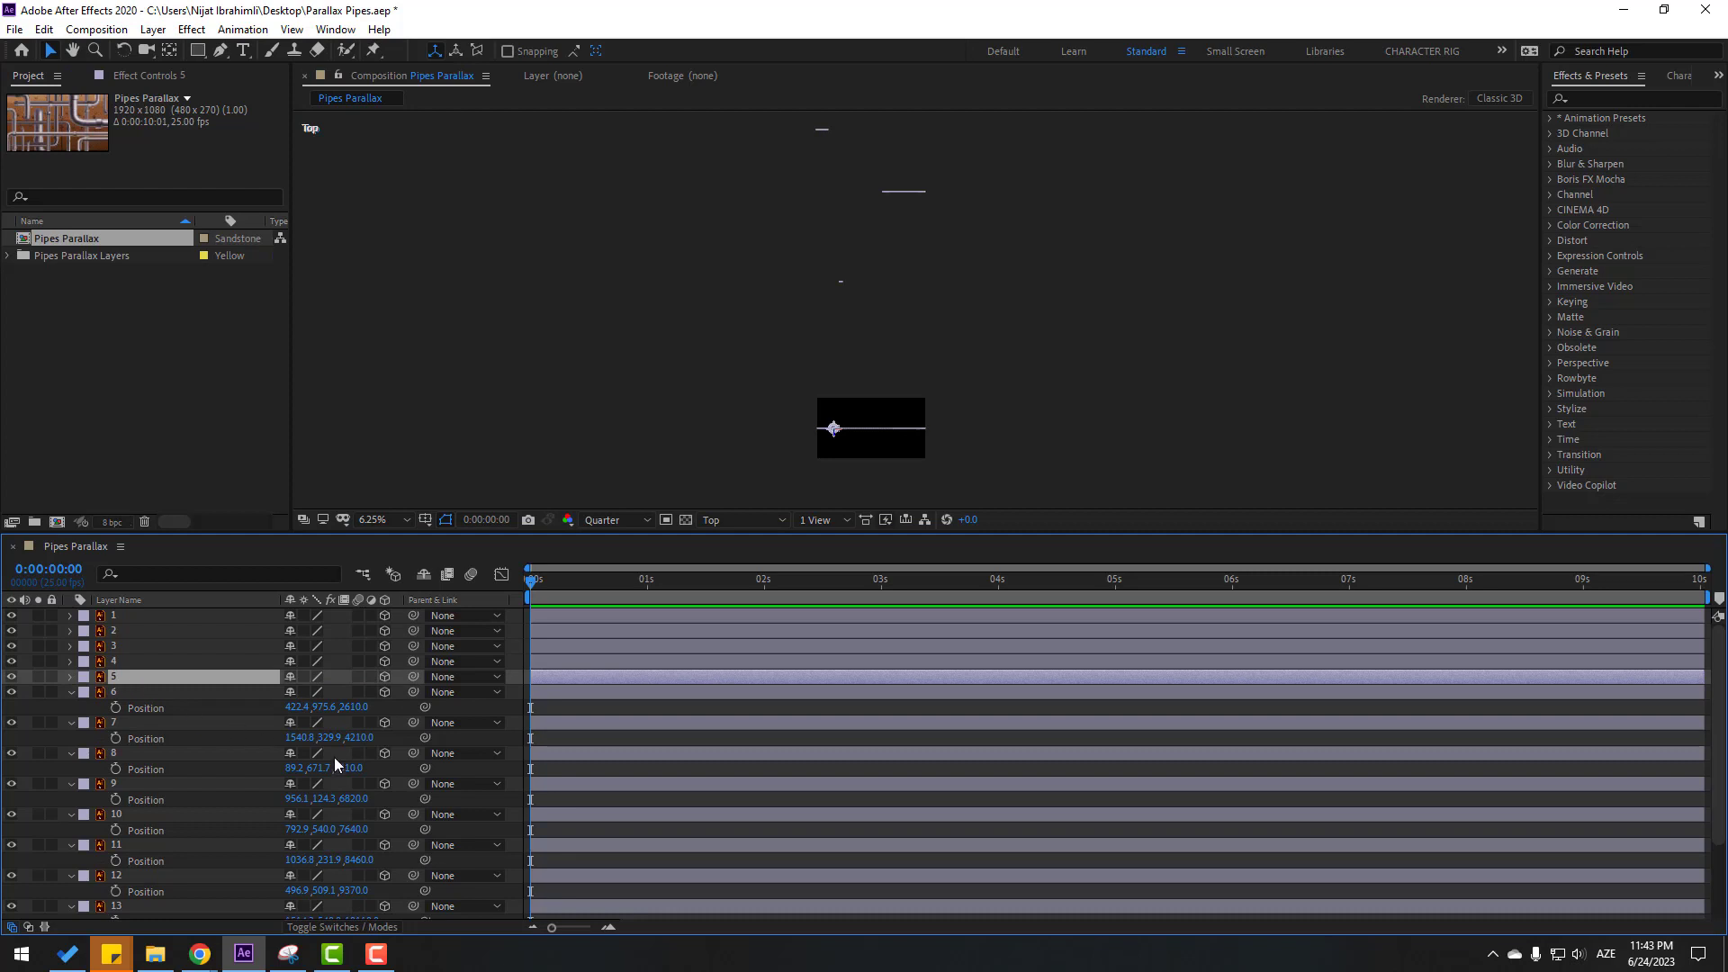
{"action": "key", "text": "p"}
{"action": "left_click_drag", "start_coordinate": [342, 691], "coordinate": [544, 681]}
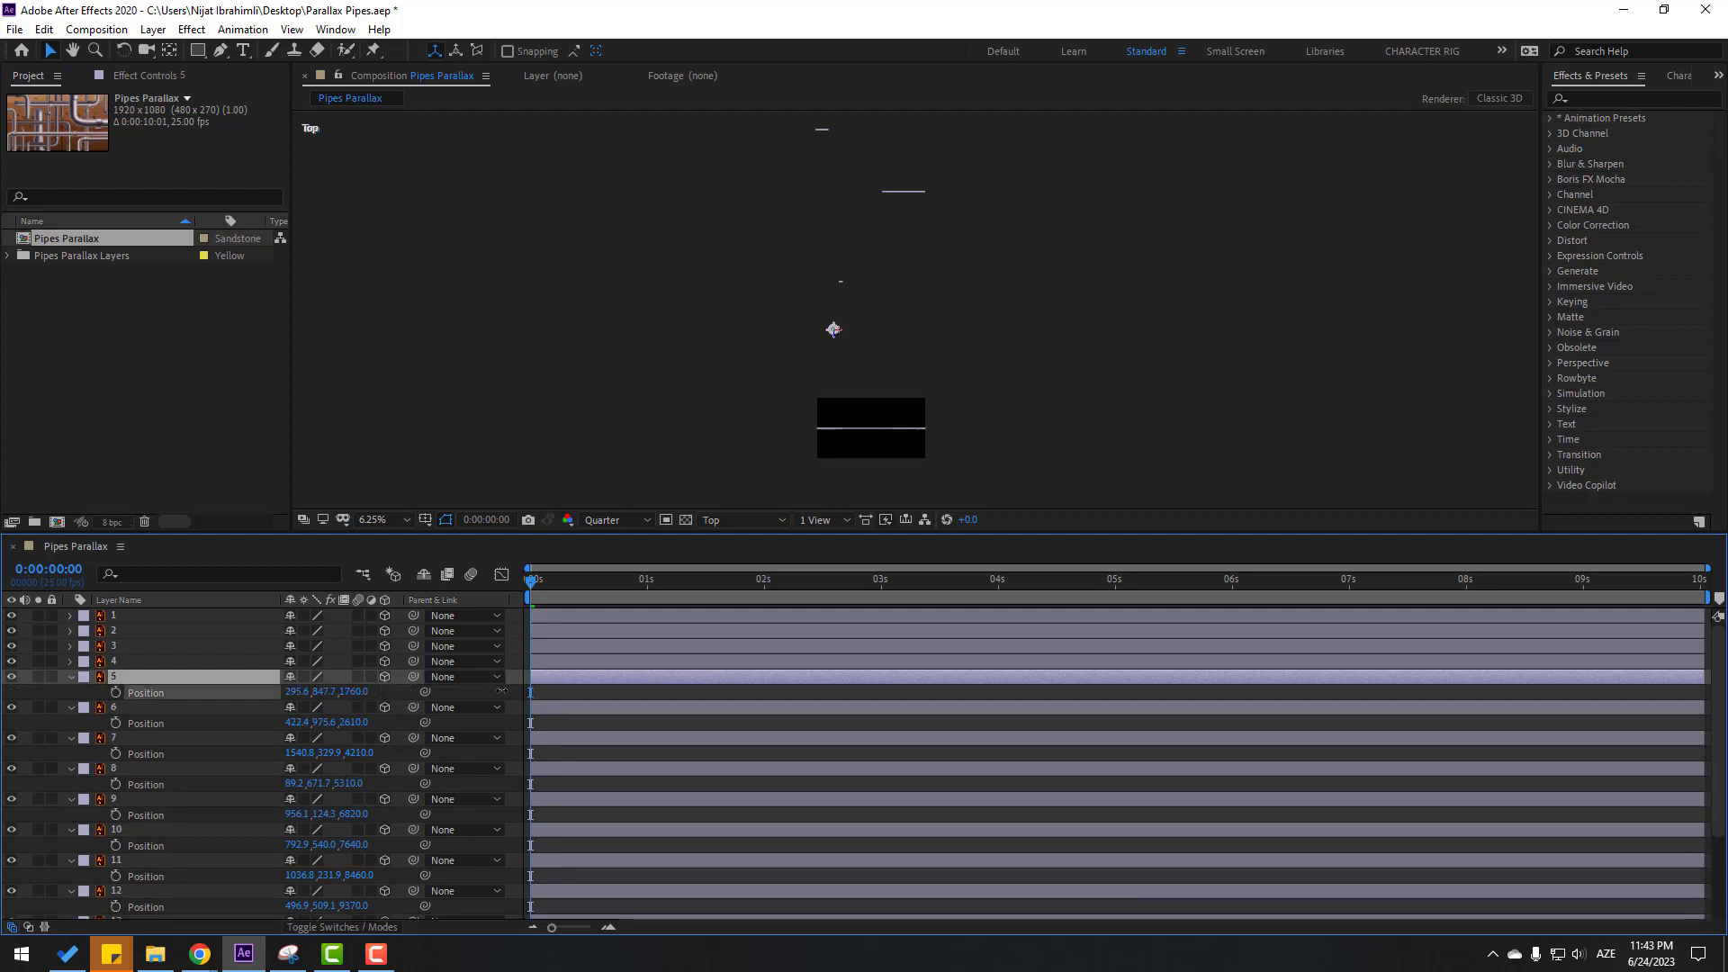
Step: Push layer 4 back in depth to a Z position of about 940
{"action": "left_click", "coordinate": [132, 663]}
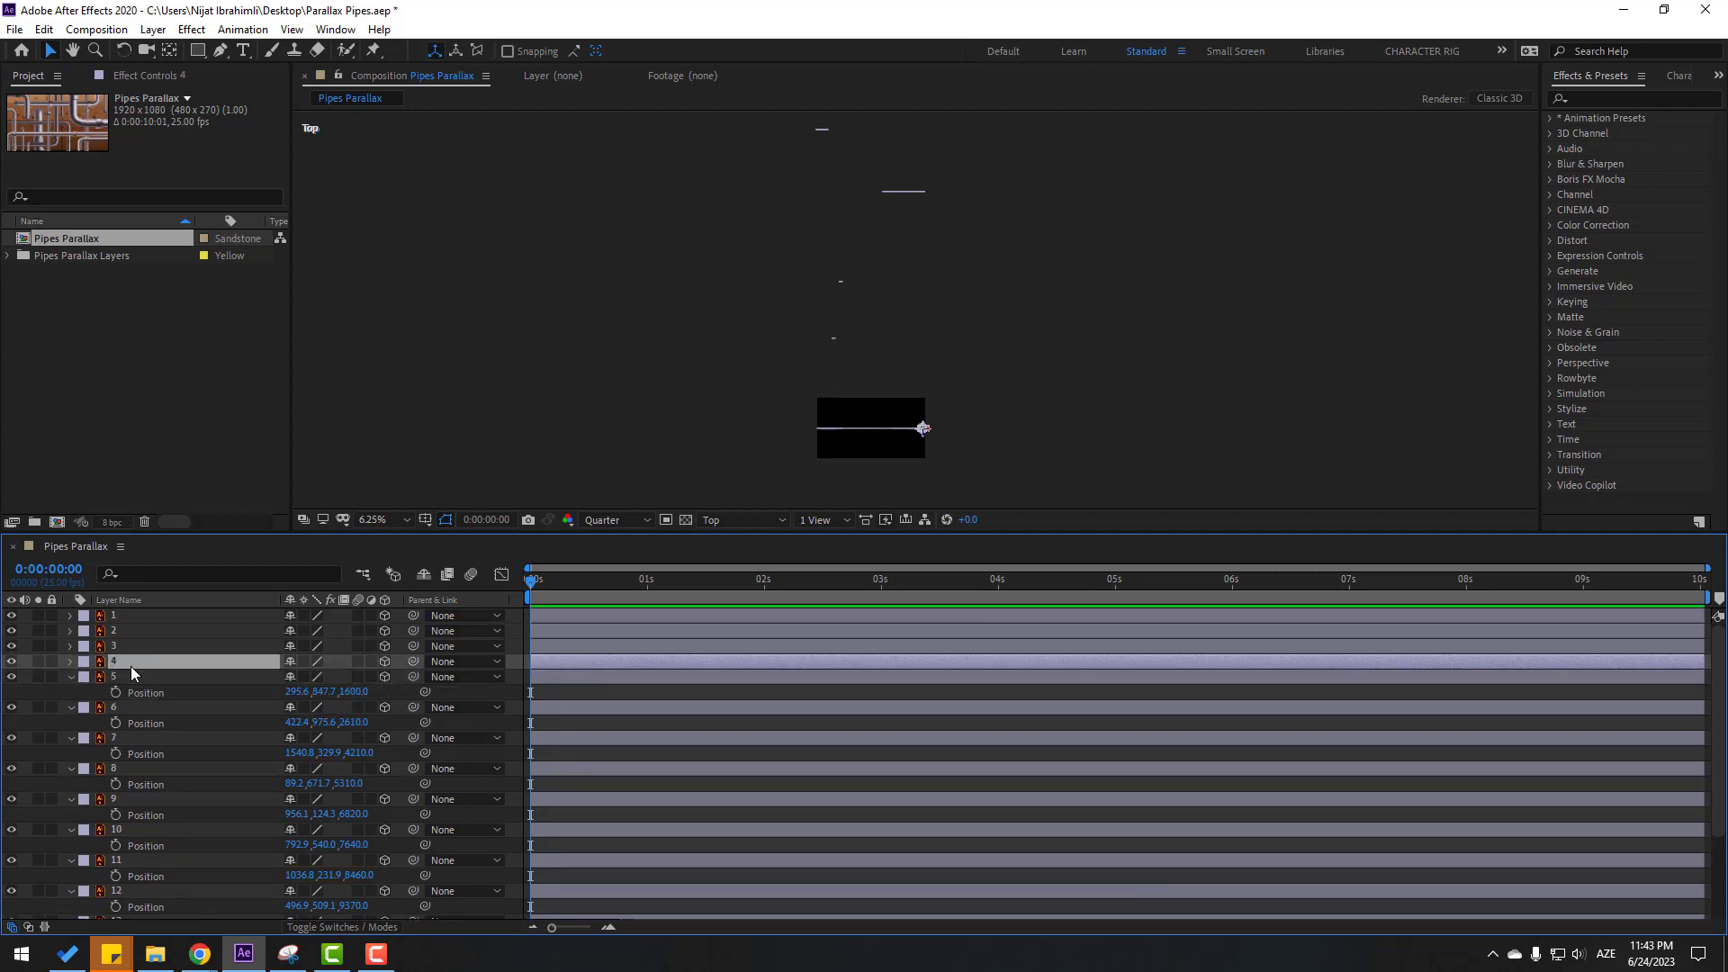
{"action": "key", "text": "p"}
{"action": "left_click_drag", "start_coordinate": [351, 676], "coordinate": [699, 637]}
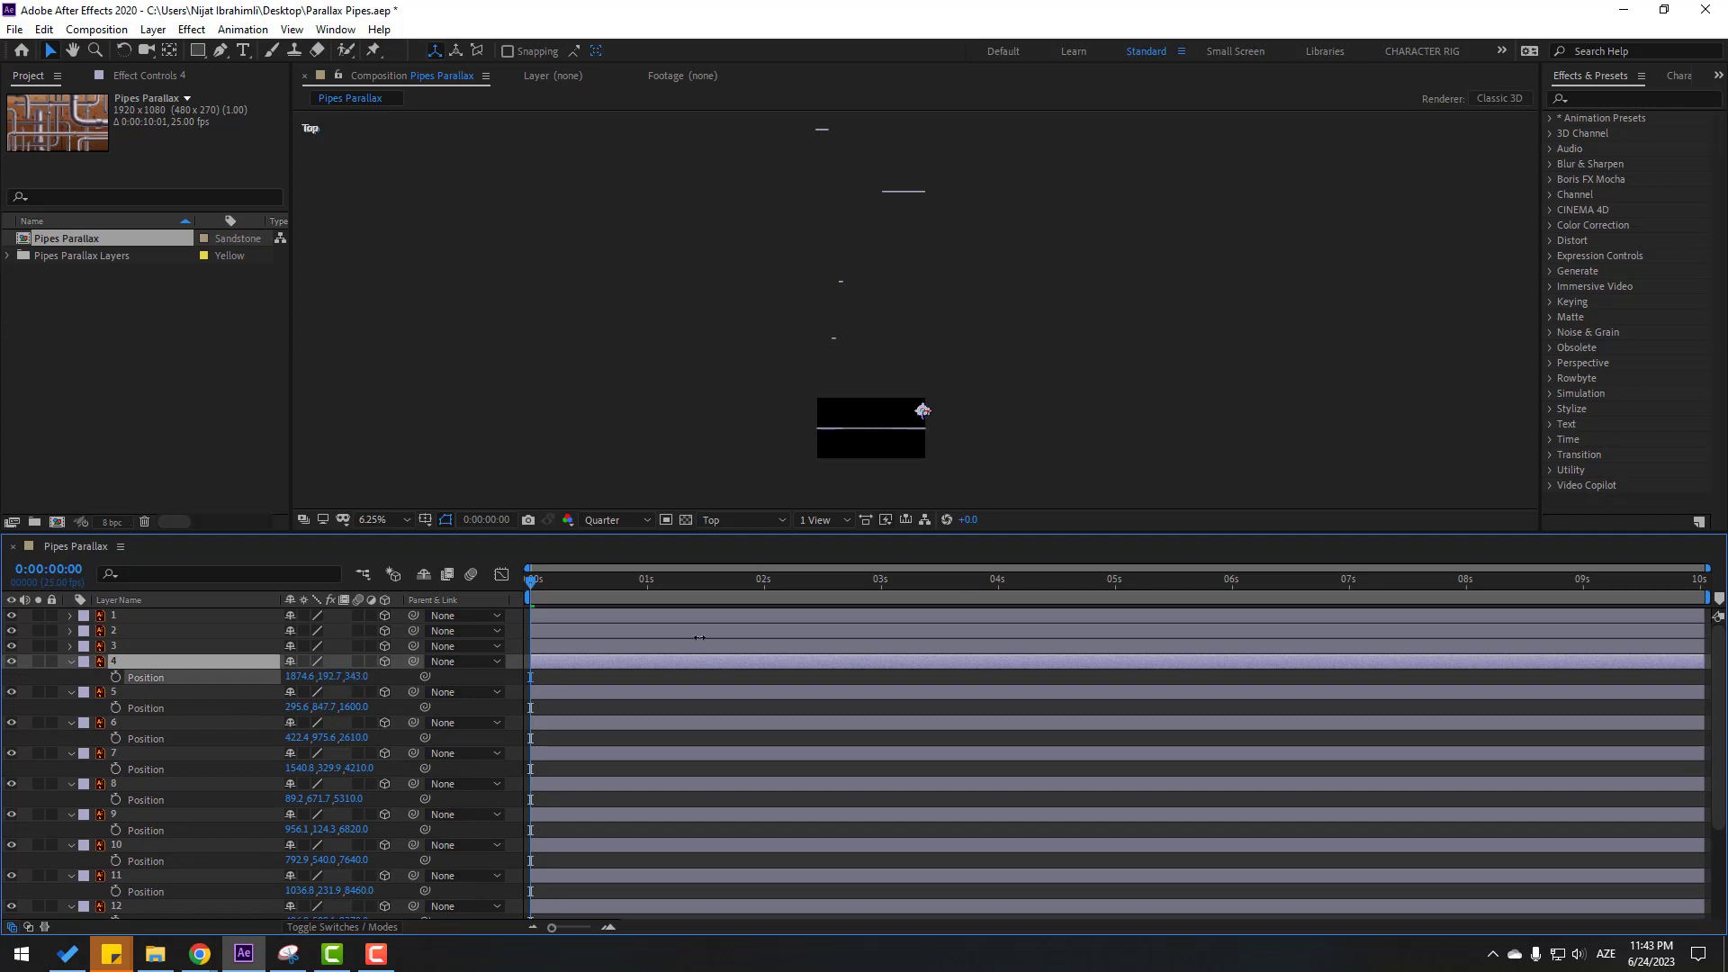
{"action": "left_click_drag", "start_coordinate": [1070, 560], "coordinate": [1093, 558]}
Step: Bring layer 3 forward to a Z position of about -292 and layer 2 to about -819
{"action": "left_click_drag", "start_coordinate": [741, 455], "coordinate": [675, 309]}
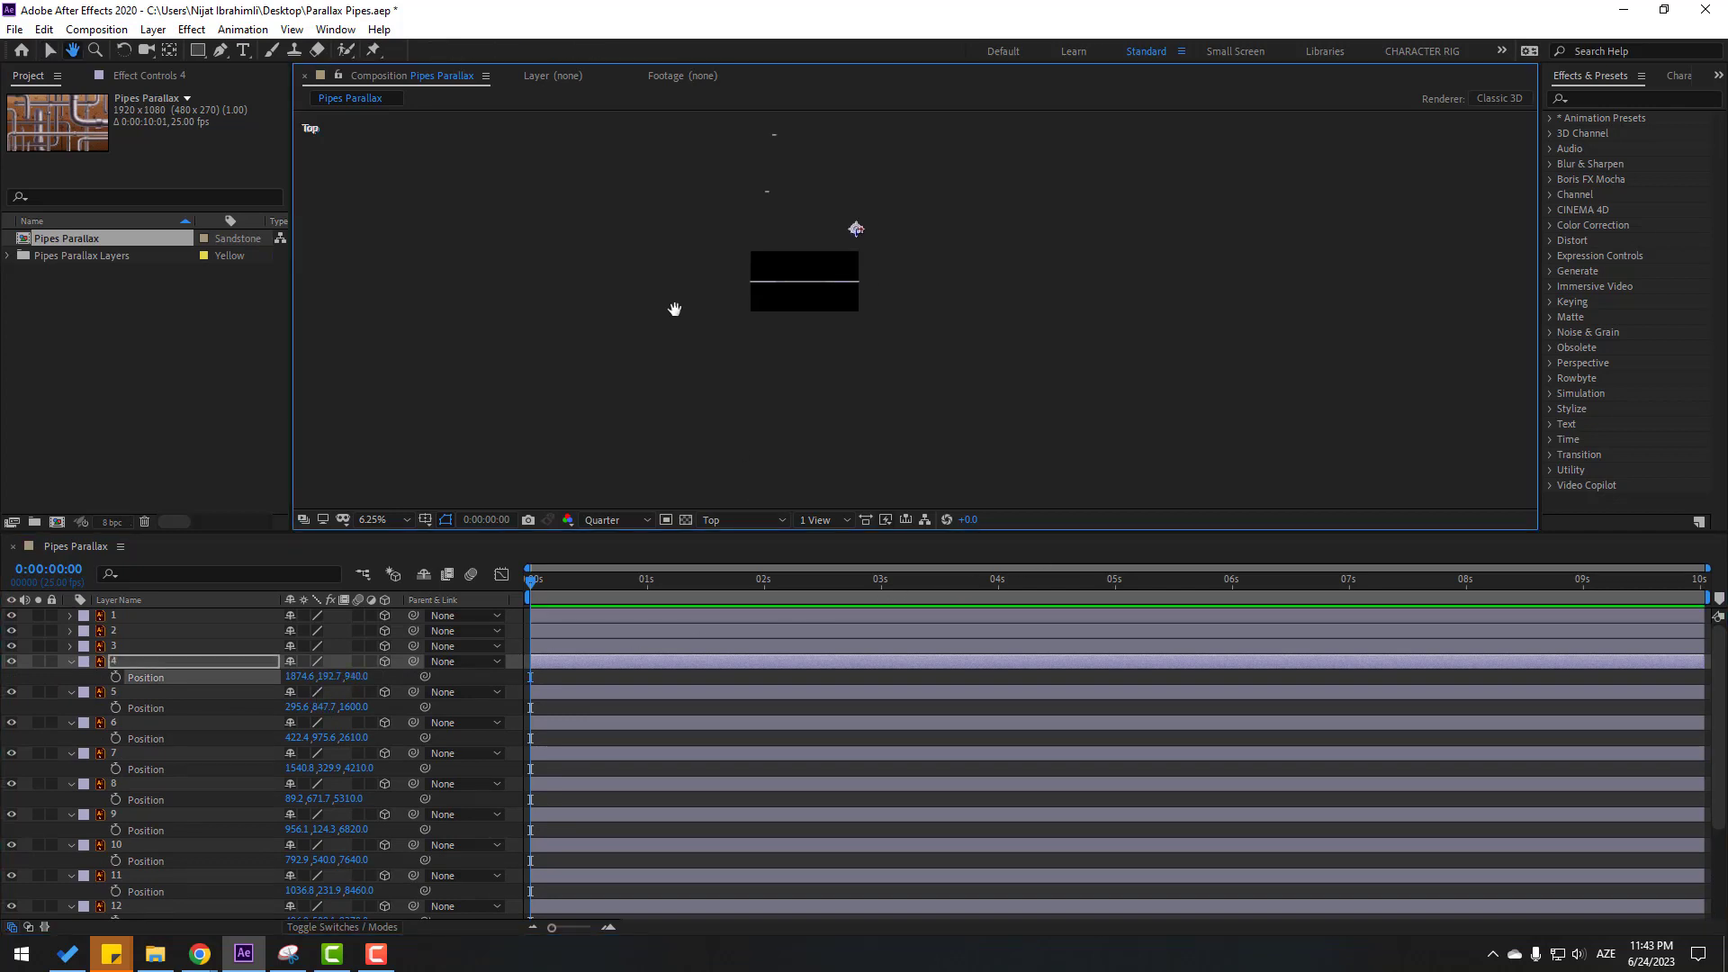
{"action": "left_click", "coordinate": [115, 645]}
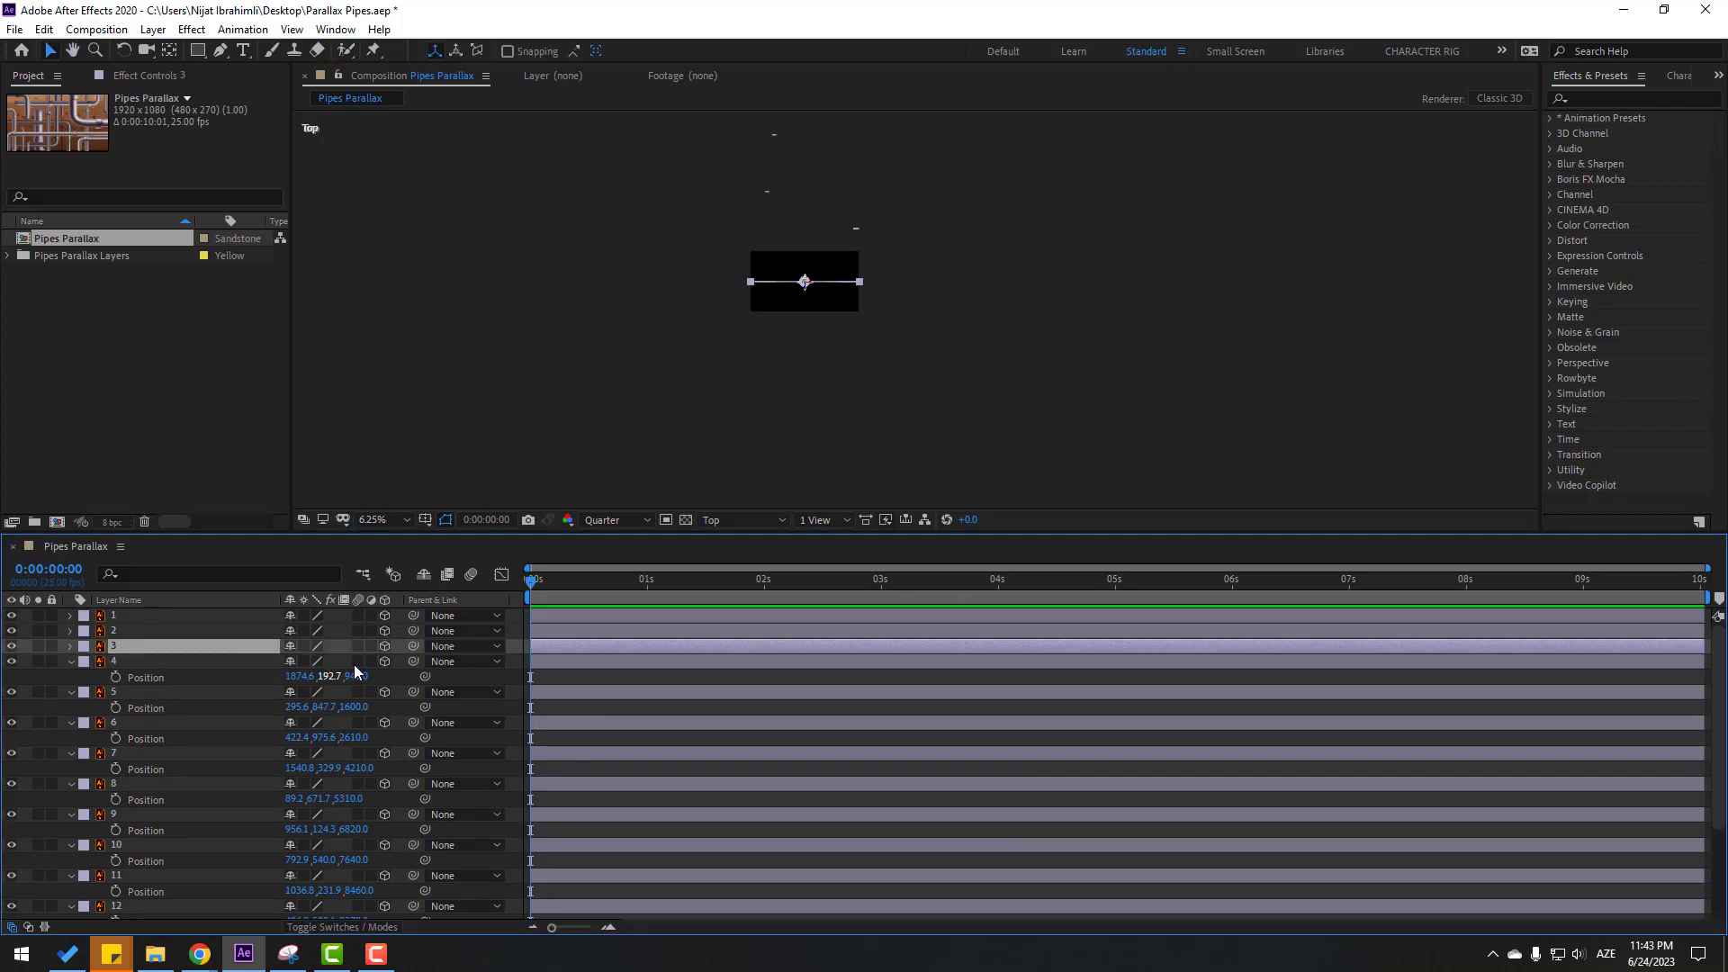
{"action": "key", "text": "p"}
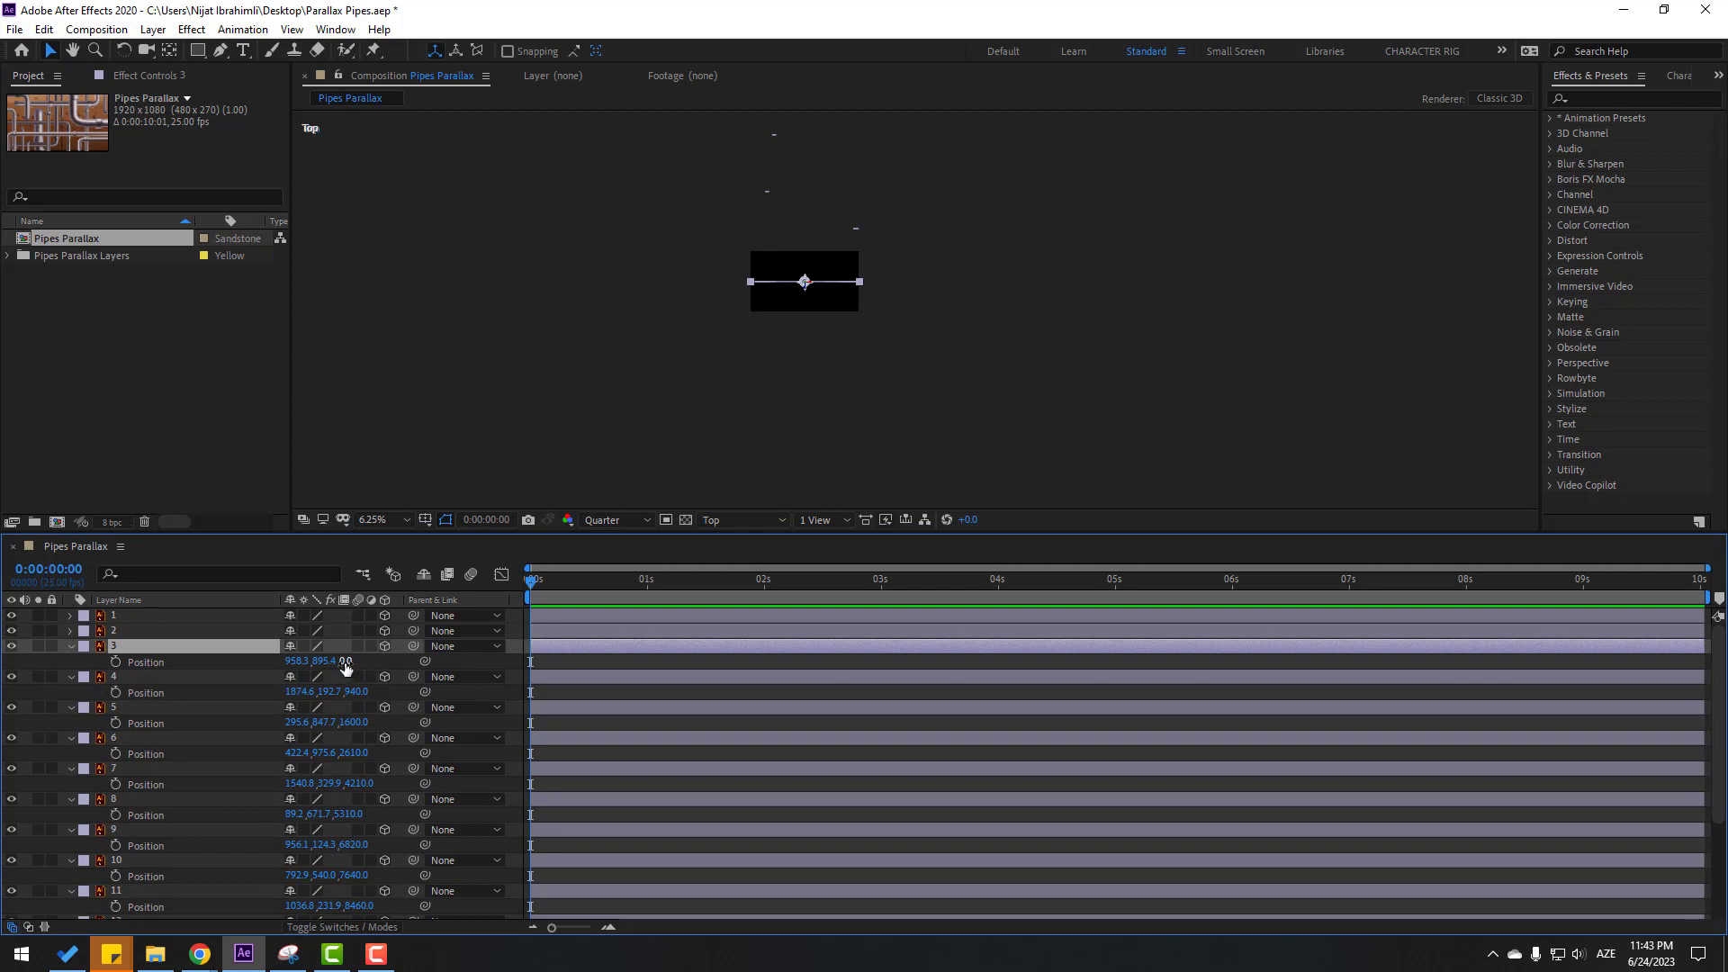
{"action": "left_click_drag", "start_coordinate": [346, 667], "coordinate": [153, 722]}
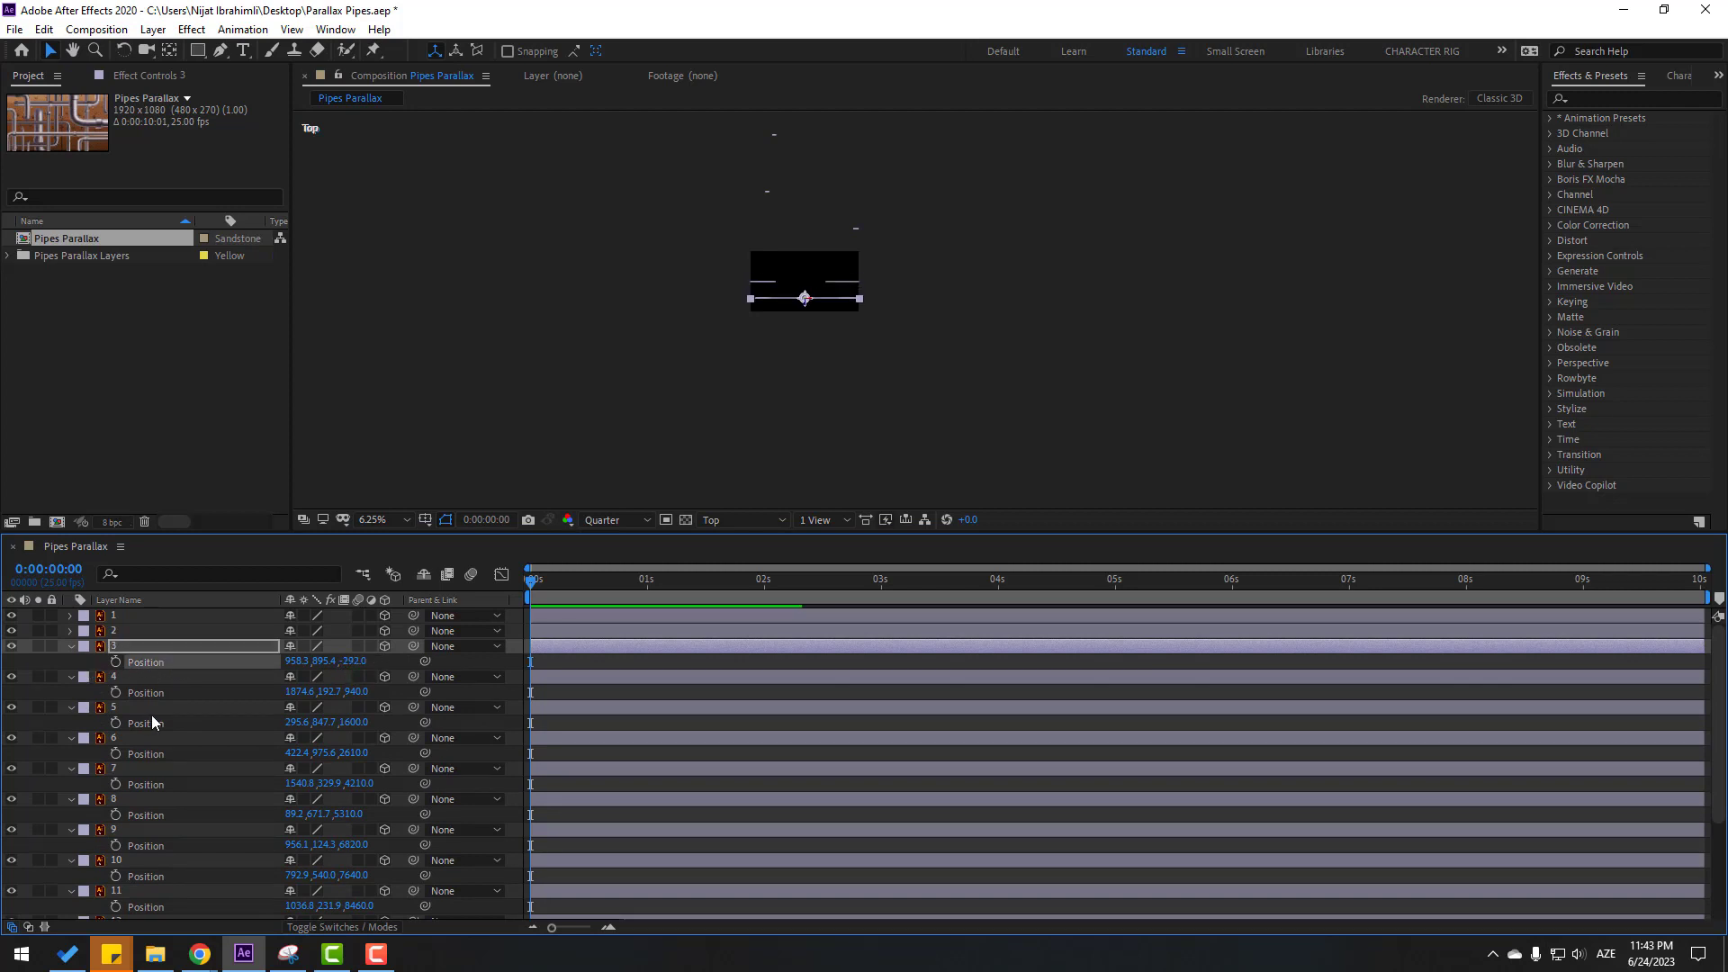
{"action": "left_click", "coordinate": [131, 631]}
{"action": "key", "text": "p"}
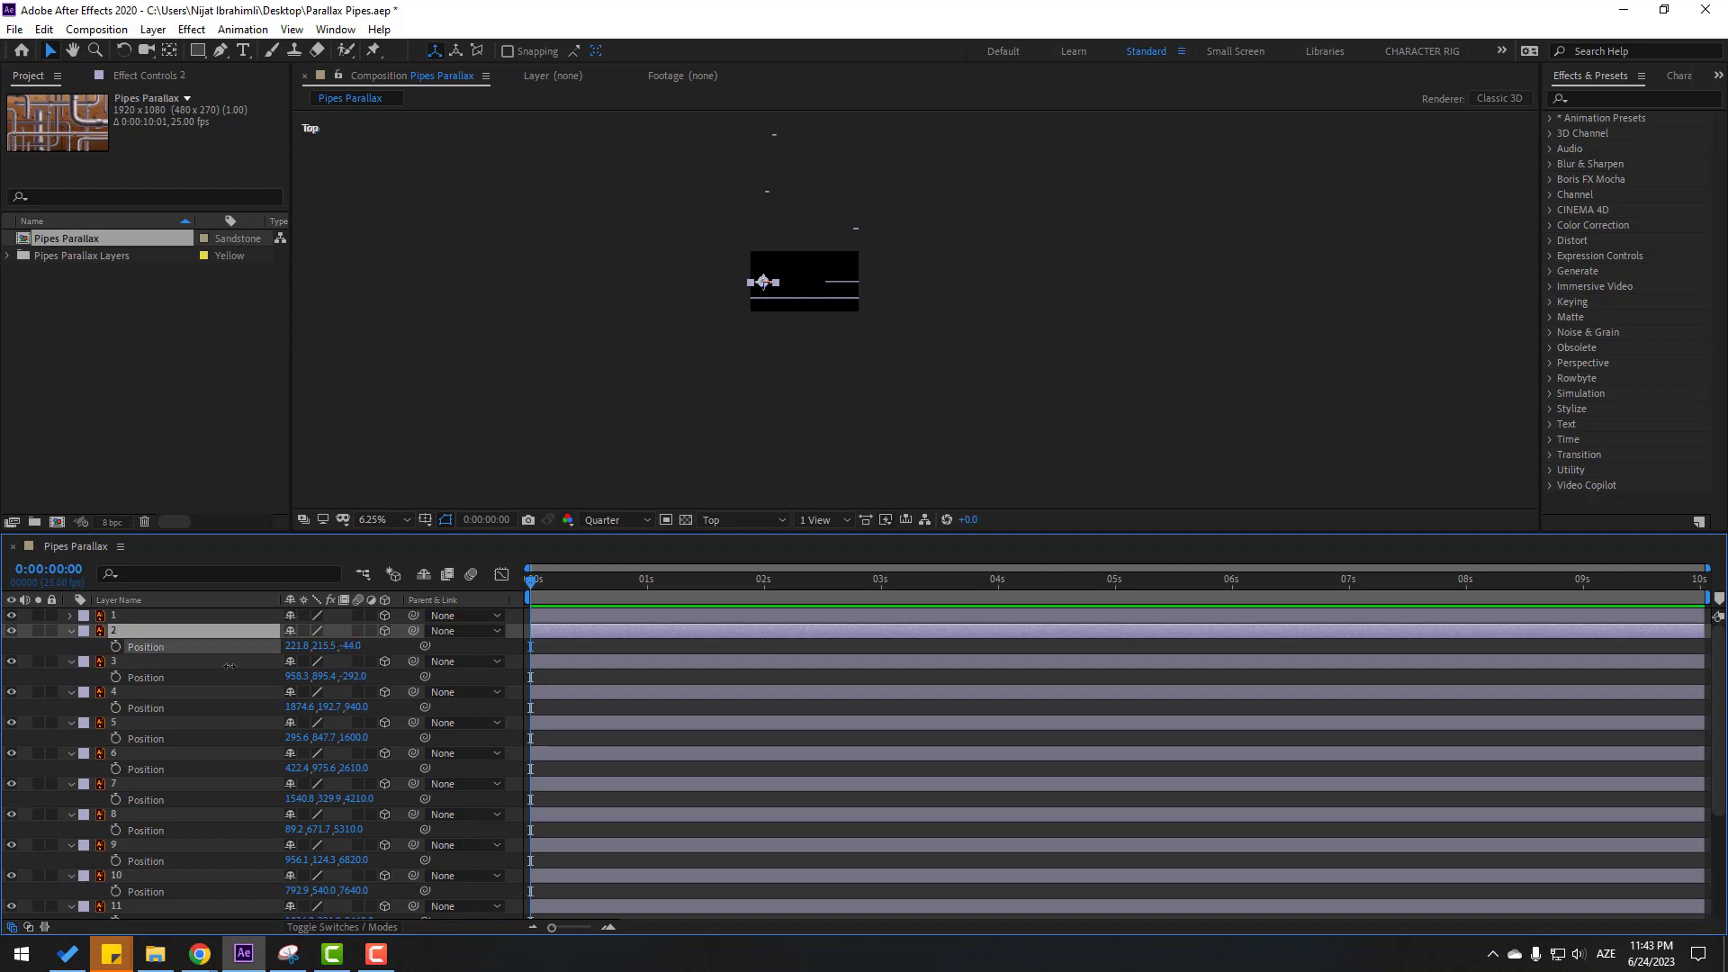
{"action": "left_click_drag", "start_coordinate": [230, 666], "coordinate": [51, 677]}
{"action": "left_click", "coordinate": [109, 632]}
Step: Bring layer 1 forward to a Z position of about -1769
{"action": "left_click", "coordinate": [129, 618]}
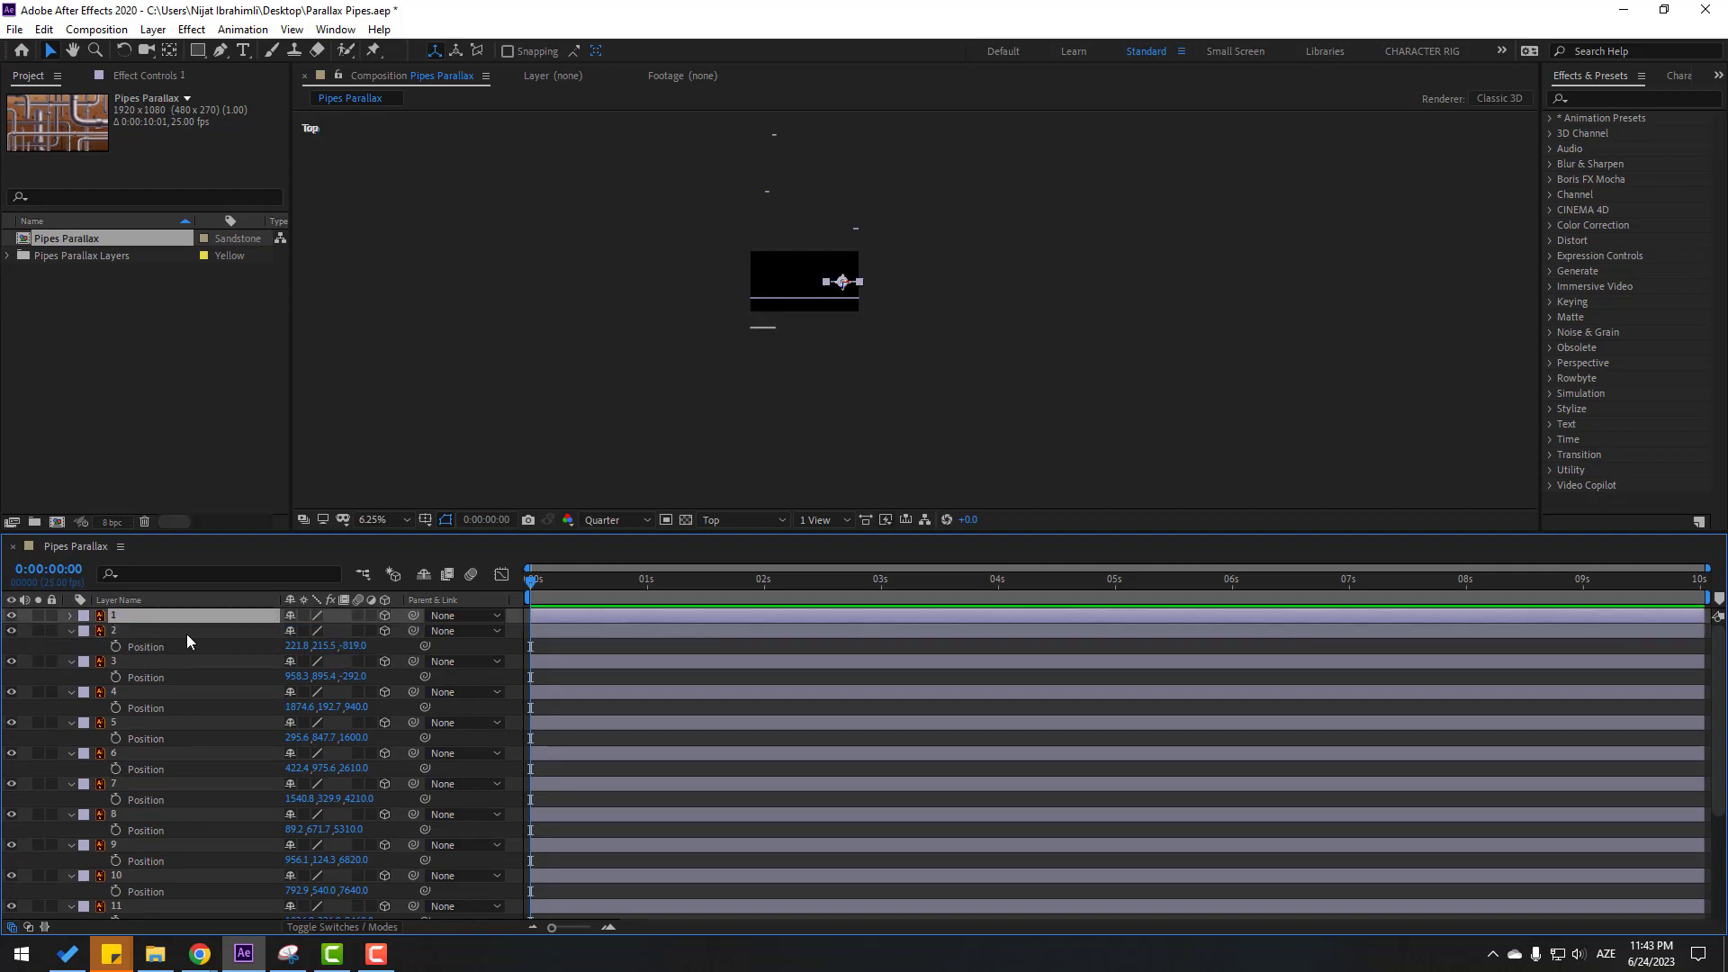
{"action": "key", "text": "p"}
{"action": "left_click", "coordinate": [226, 630]}
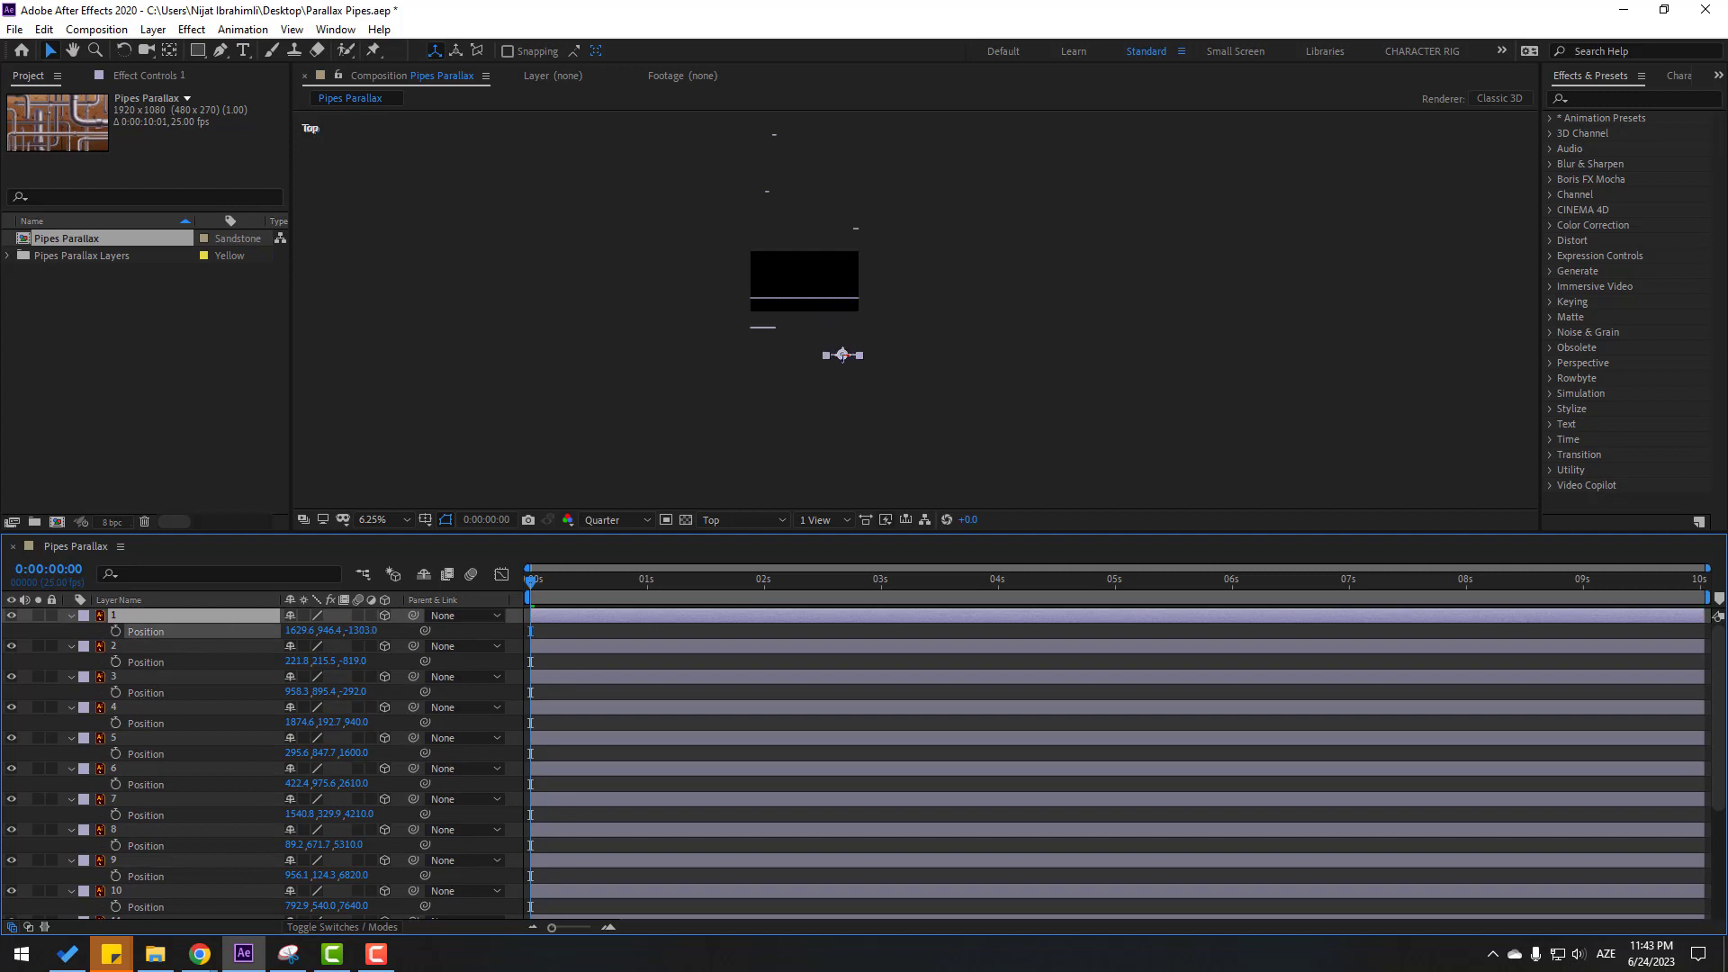
{"action": "left_click_drag", "start_coordinate": [497, 666], "coordinate": [414, 666]}
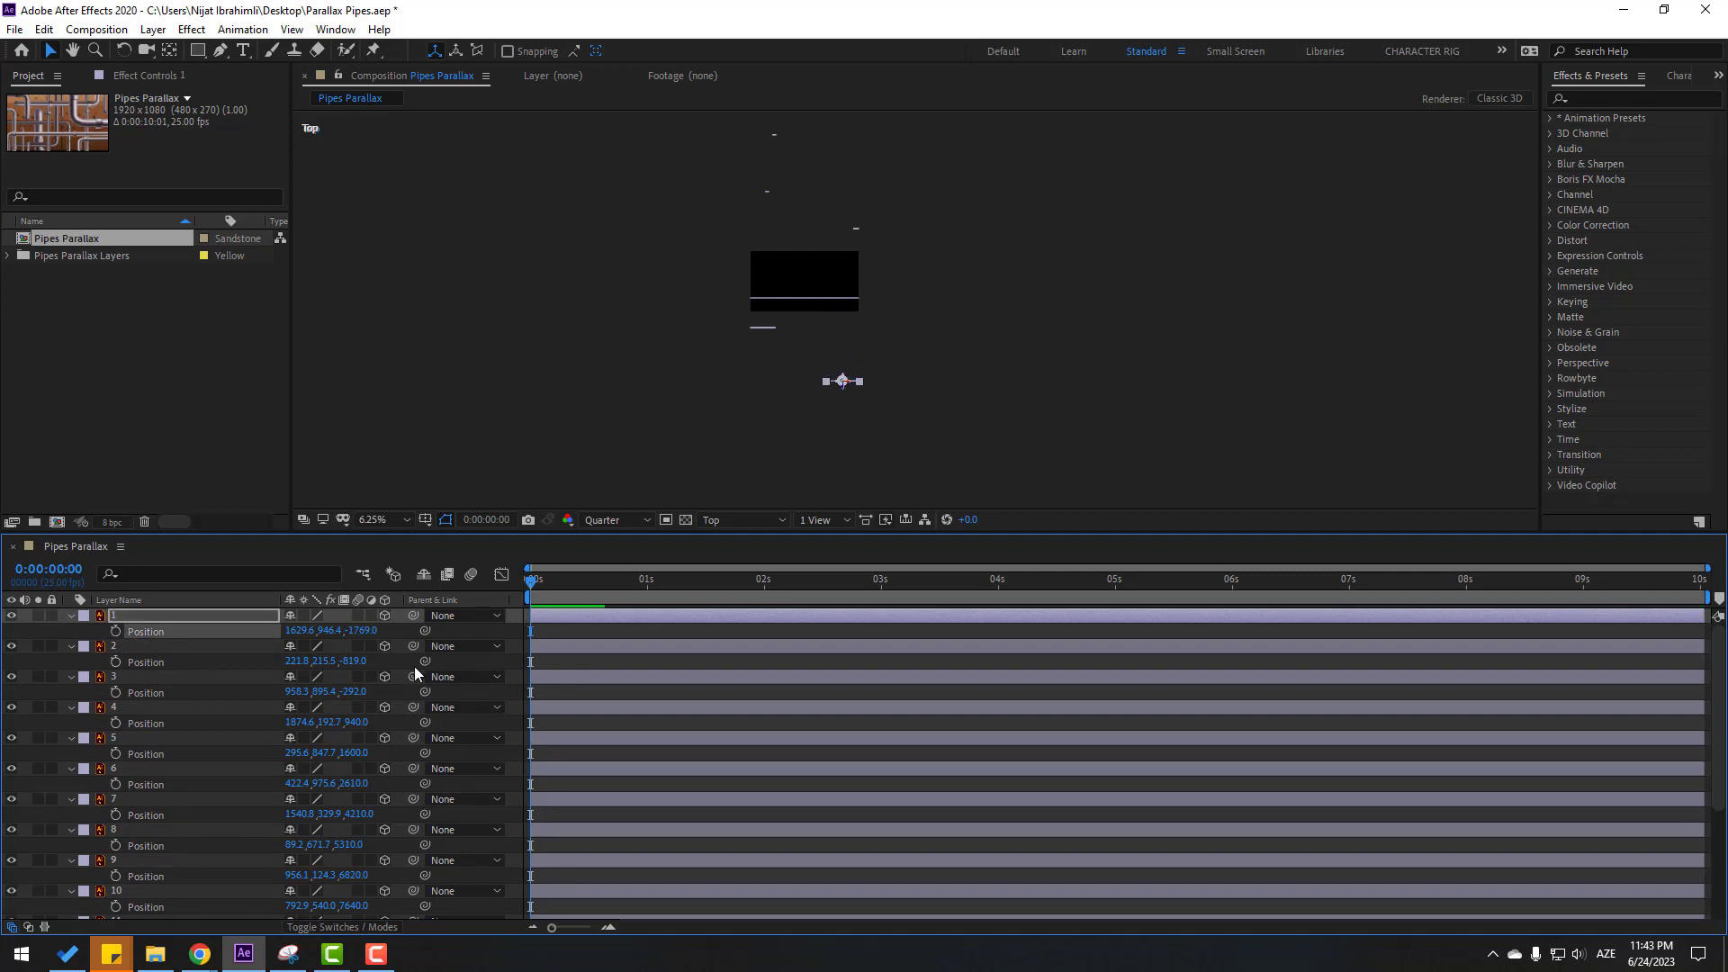
Step: Collapse the position properties of all layers and clear the layer selection
{"action": "left_click", "coordinate": [131, 620]}
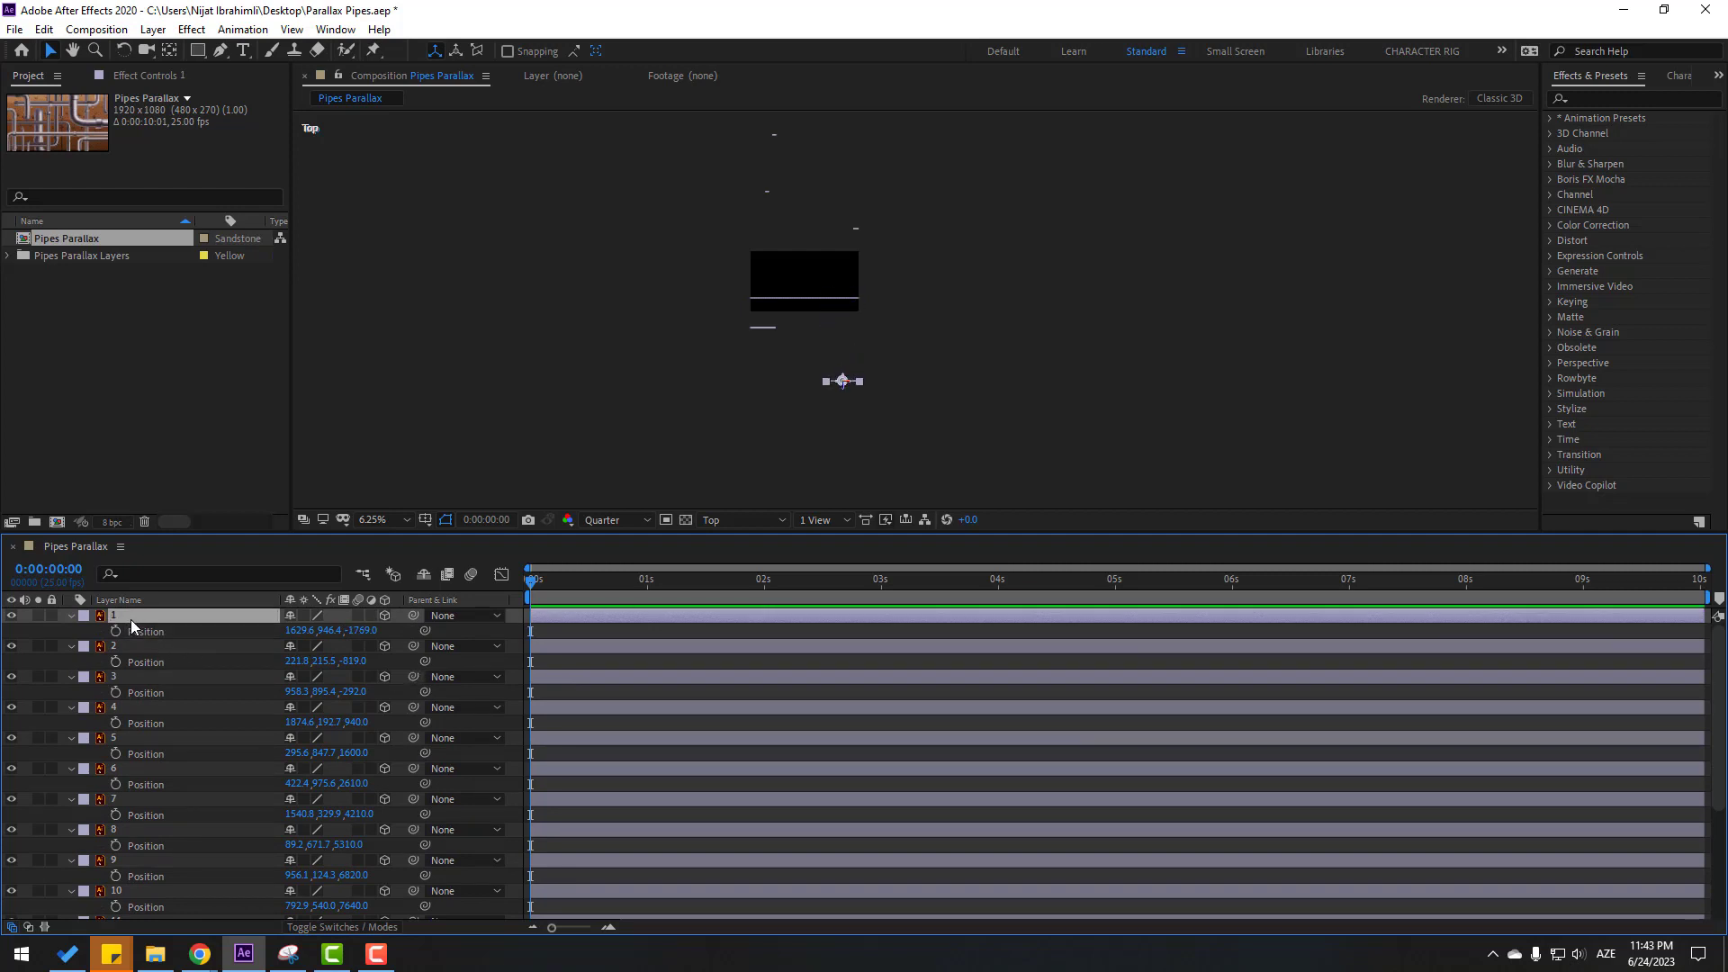
{"action": "key", "text": "ctrl+a"}
{"action": "key", "text": "p"}
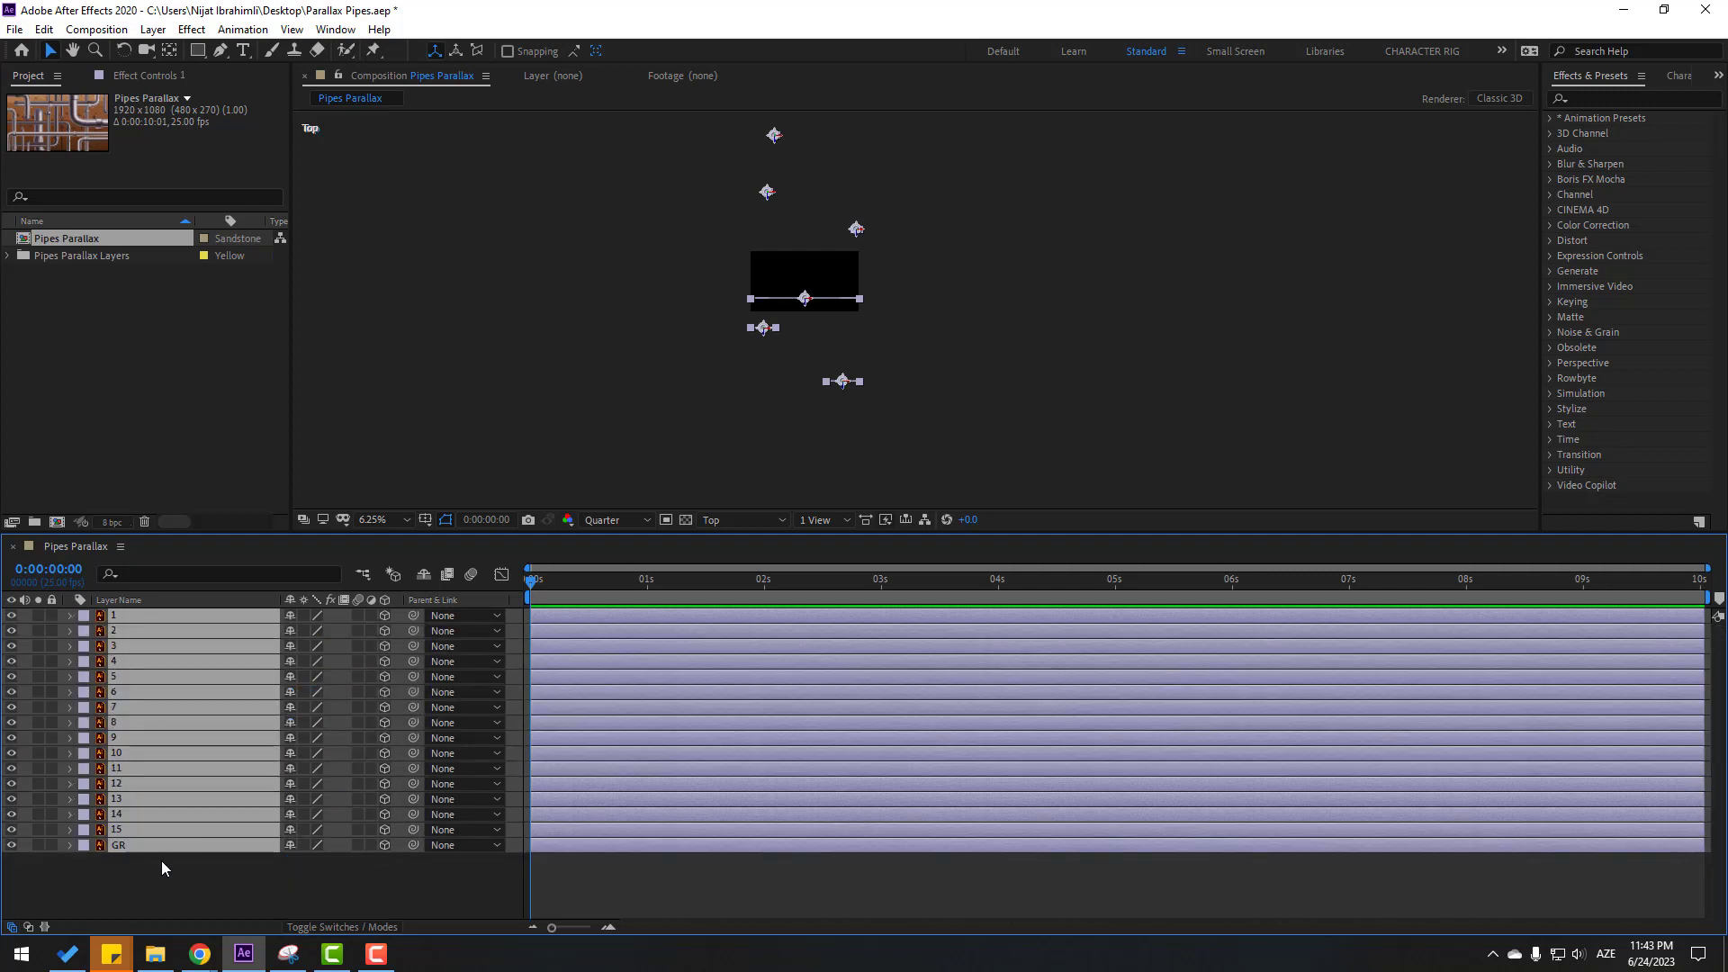
{"action": "left_click", "coordinate": [159, 875]}
Step: Show the composition through the Active Camera view, fitted up to 100%
{"action": "left_click", "coordinate": [830, 505]}
{"action": "left_click", "coordinate": [732, 520]}
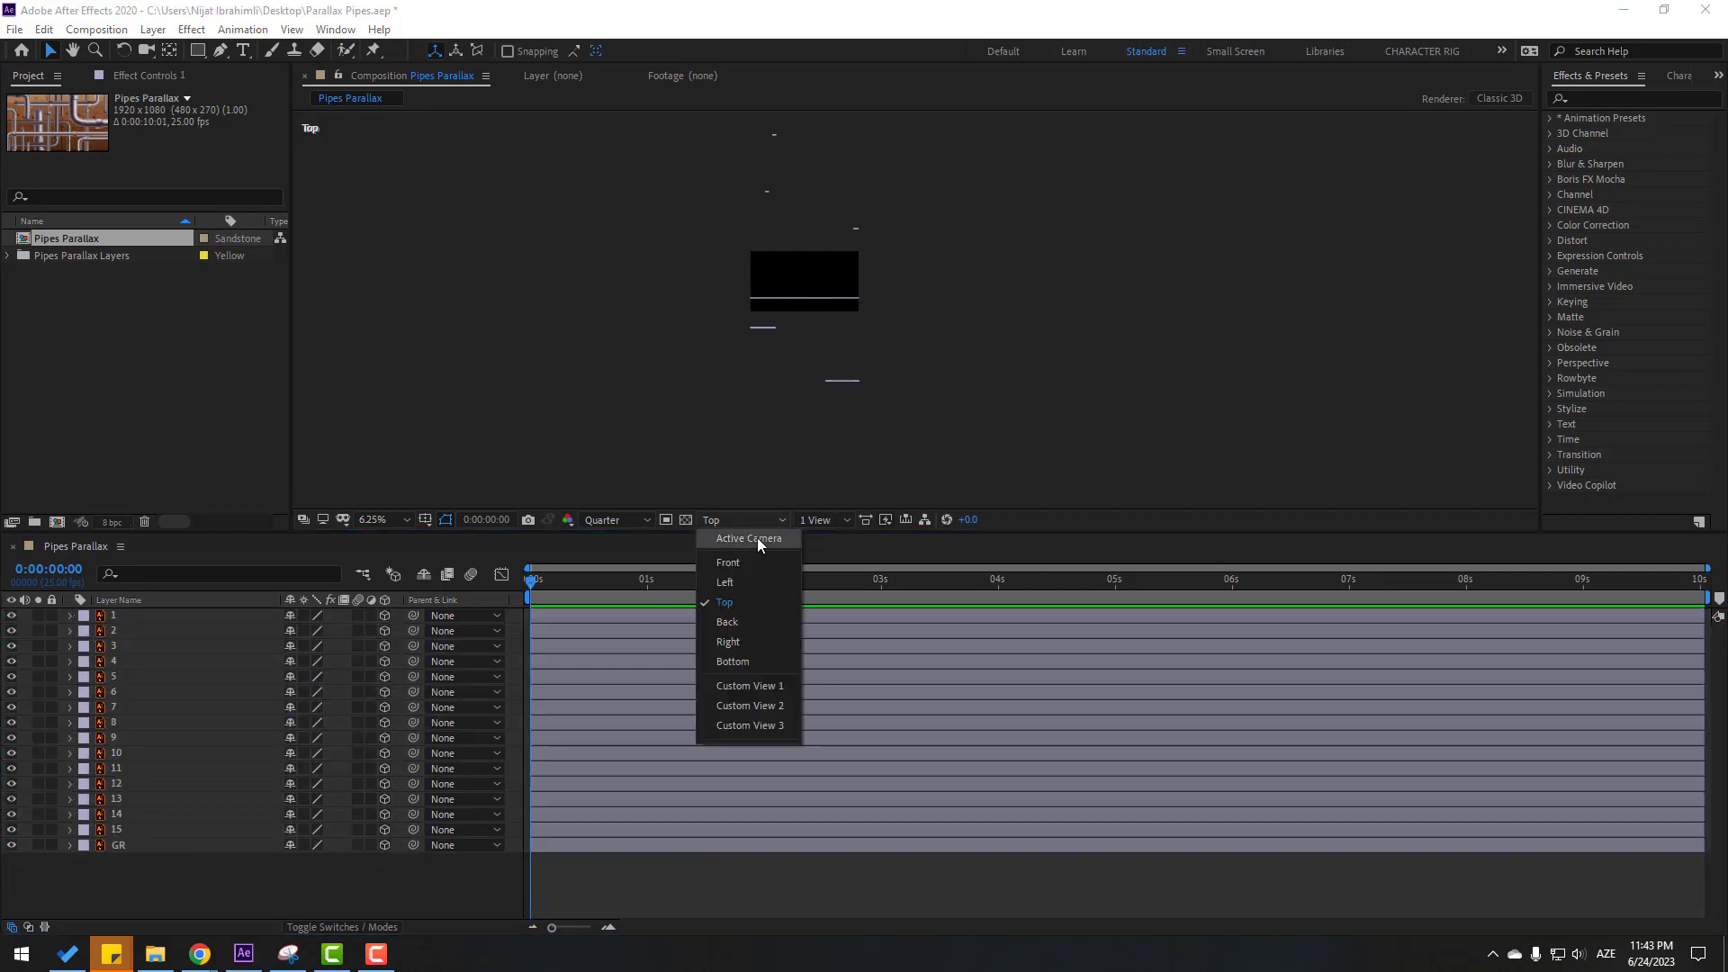
{"action": "left_click", "coordinate": [758, 537]}
{"action": "key", "text": "period"}
{"action": "left_click", "coordinate": [404, 521]}
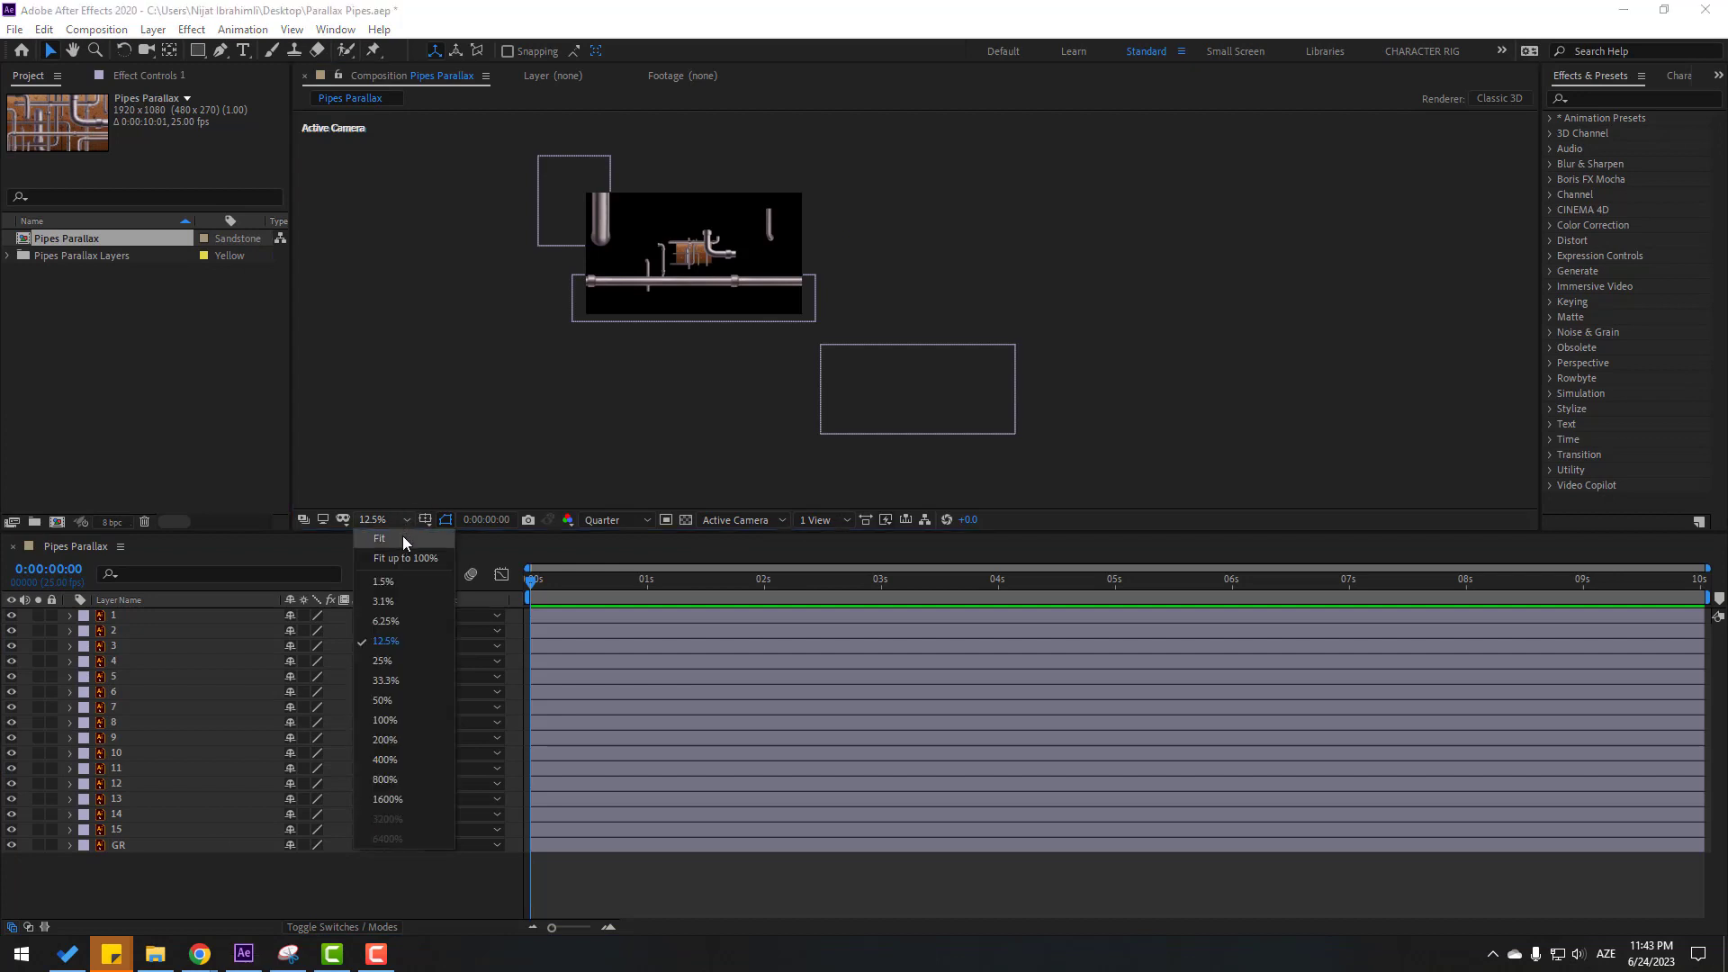
{"action": "left_click", "coordinate": [398, 560]}
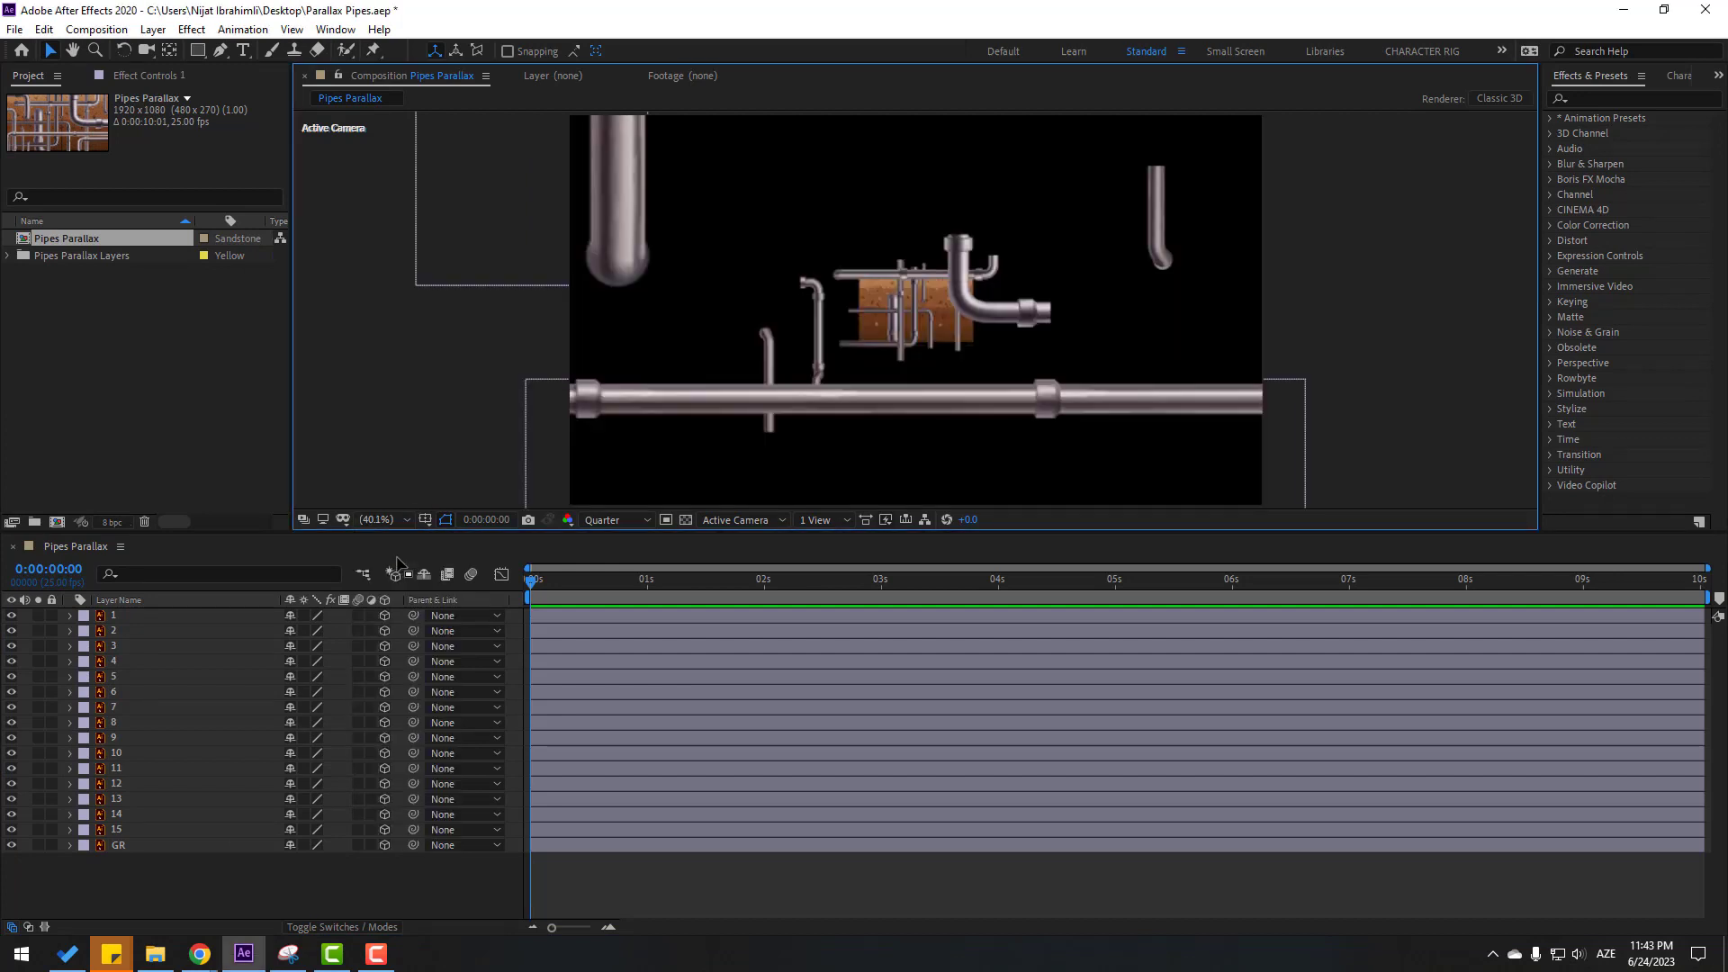
Step: Add a two-node camera named Camera 1 with the 50mm preset to the composition
{"action": "right_click", "coordinate": [135, 871]}
{"action": "mouse_move", "coordinate": [290, 677]}
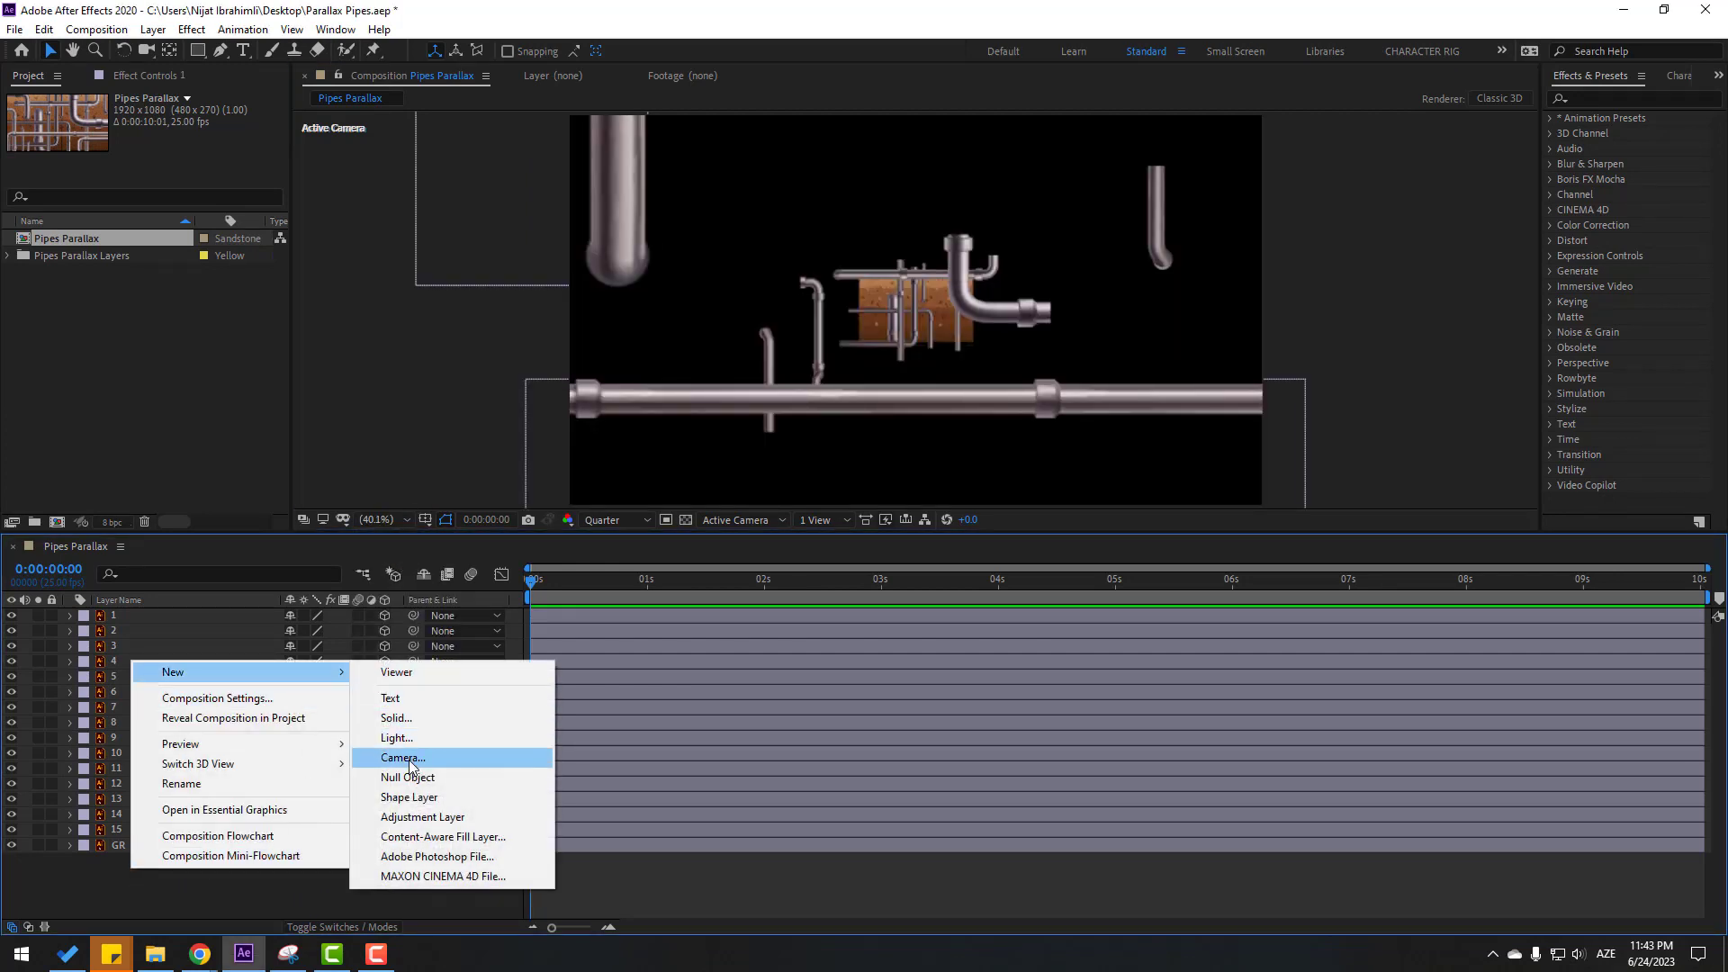
{"action": "left_click", "coordinate": [450, 757]}
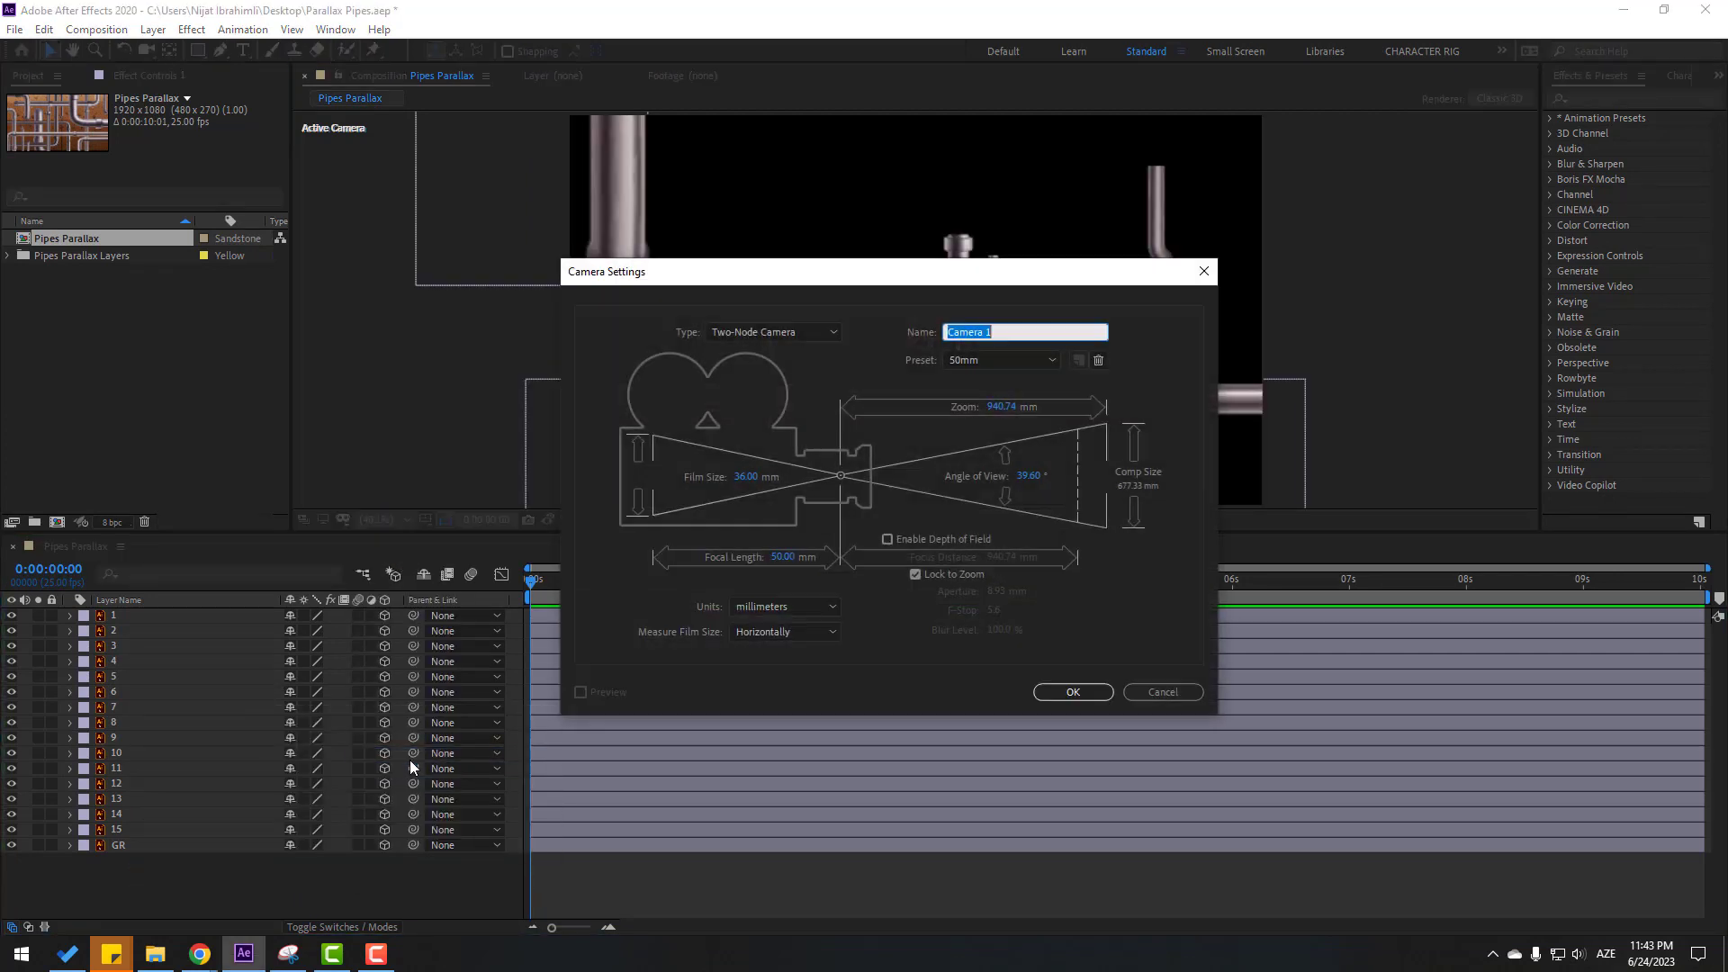
{"action": "left_click", "coordinate": [1087, 691]}
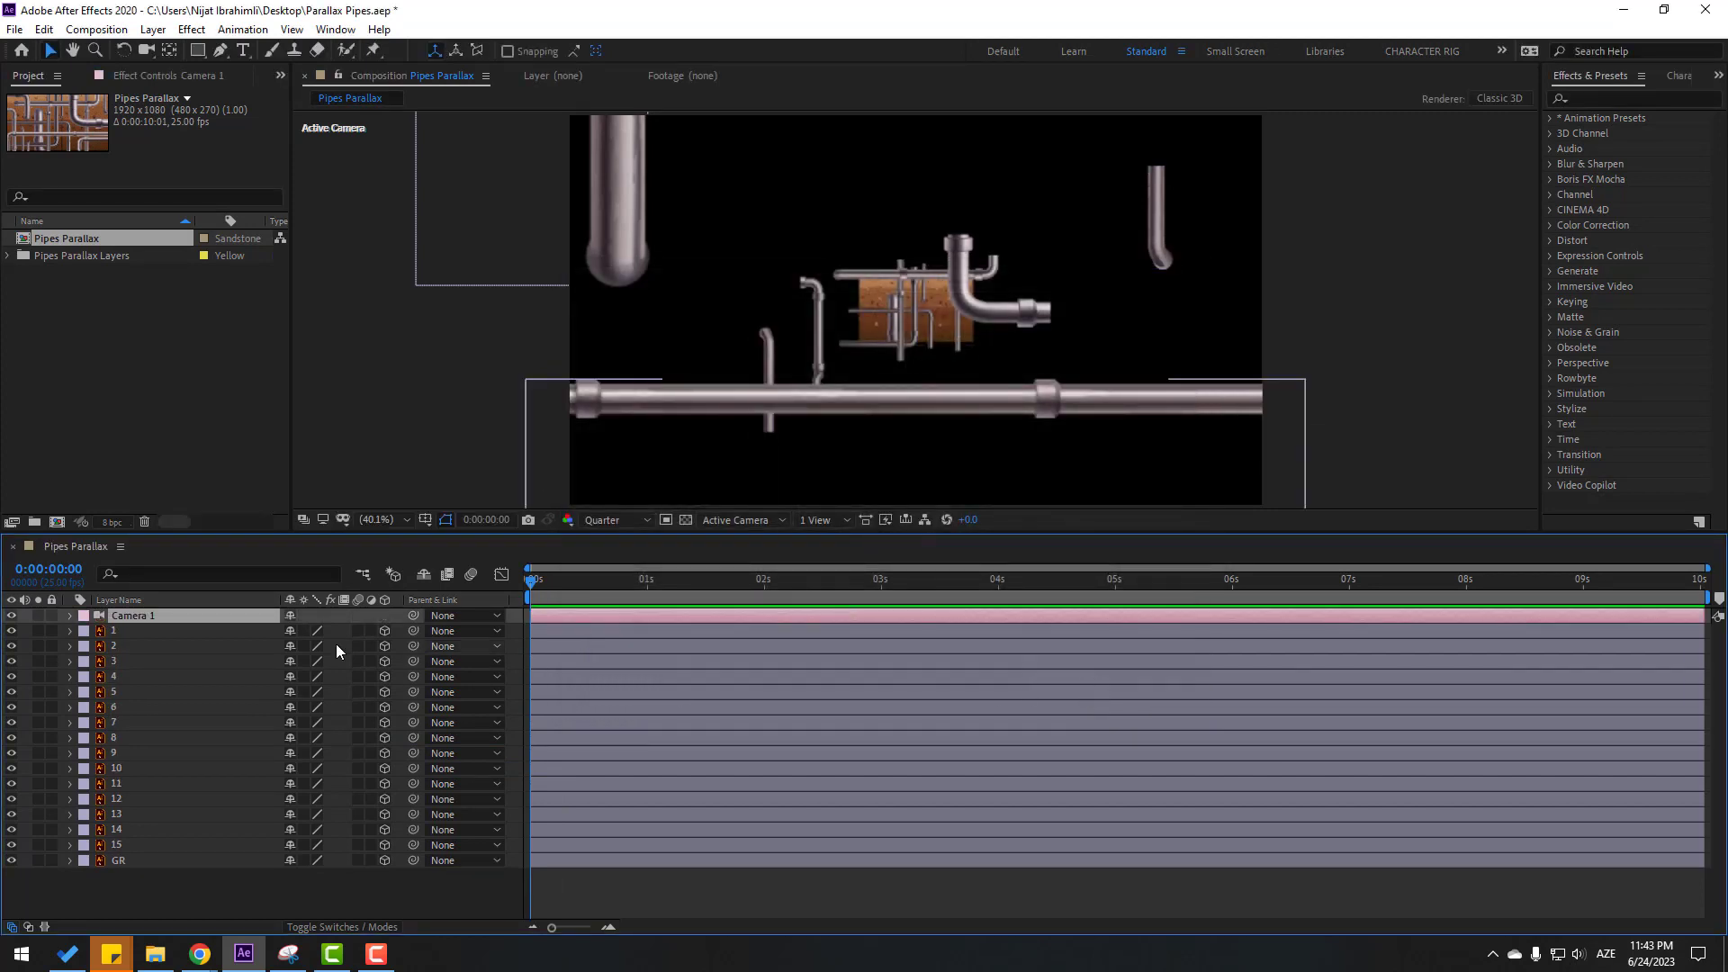
Step: Create an orbit null for Camera 1 and centre the null's anchor point
{"action": "right_click", "coordinate": [144, 619]}
{"action": "mouse_move", "coordinate": [205, 515]}
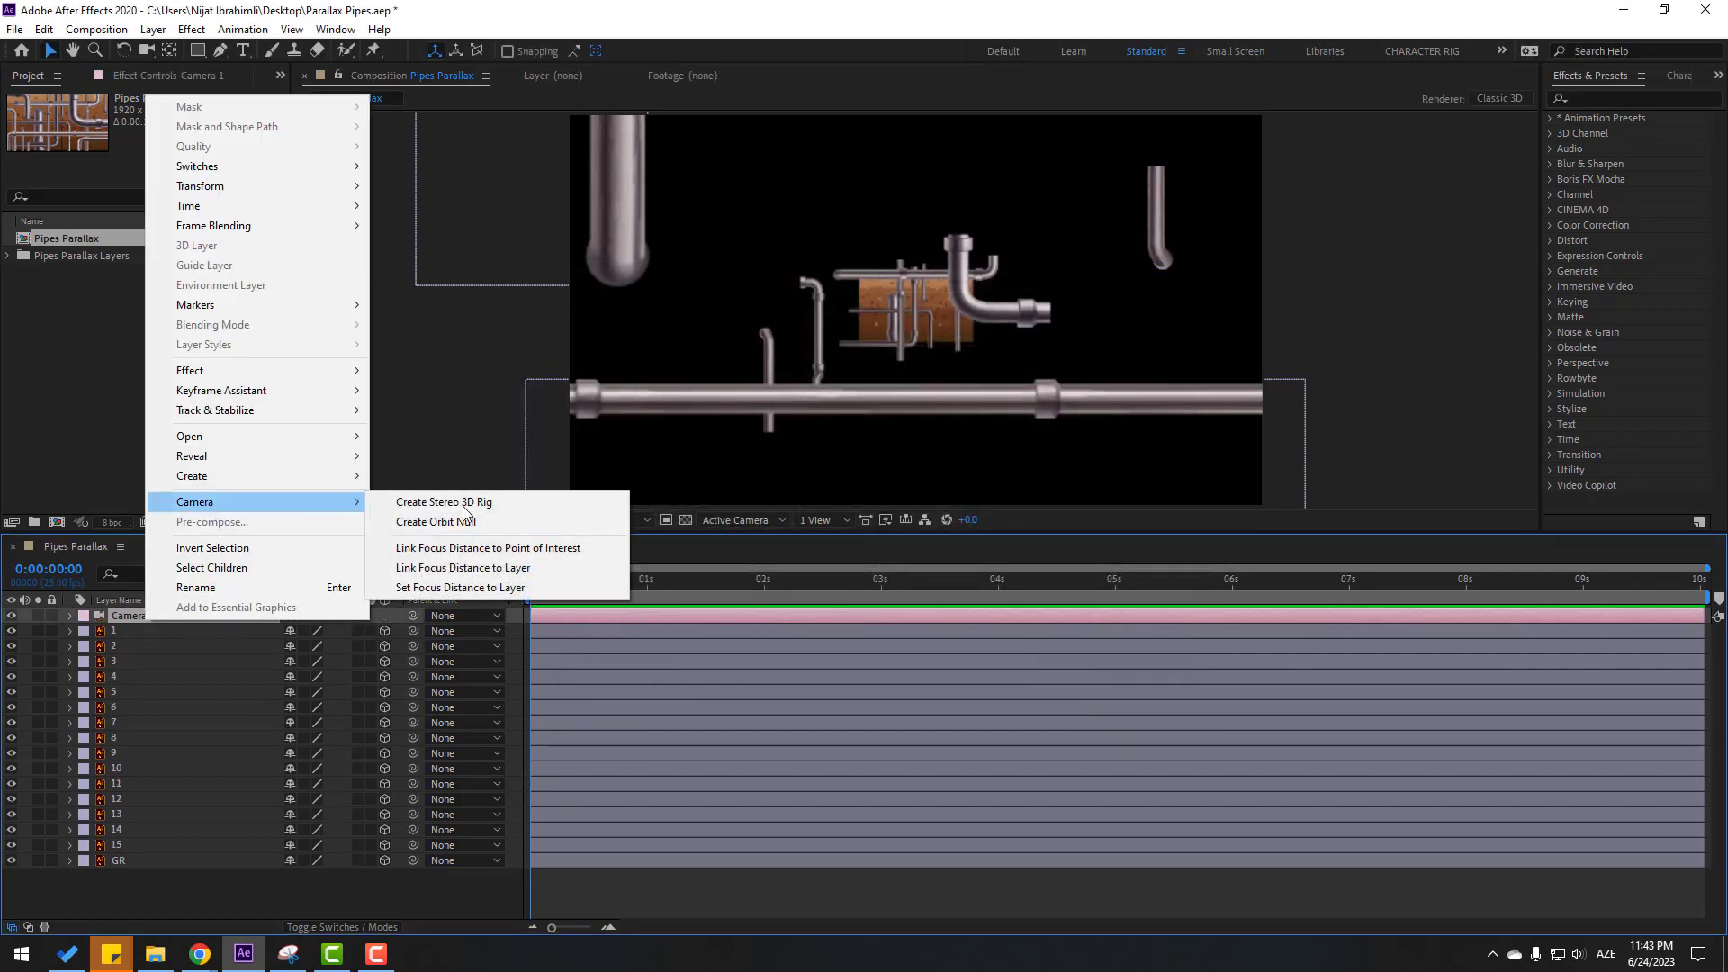
{"action": "left_click", "coordinate": [463, 528]}
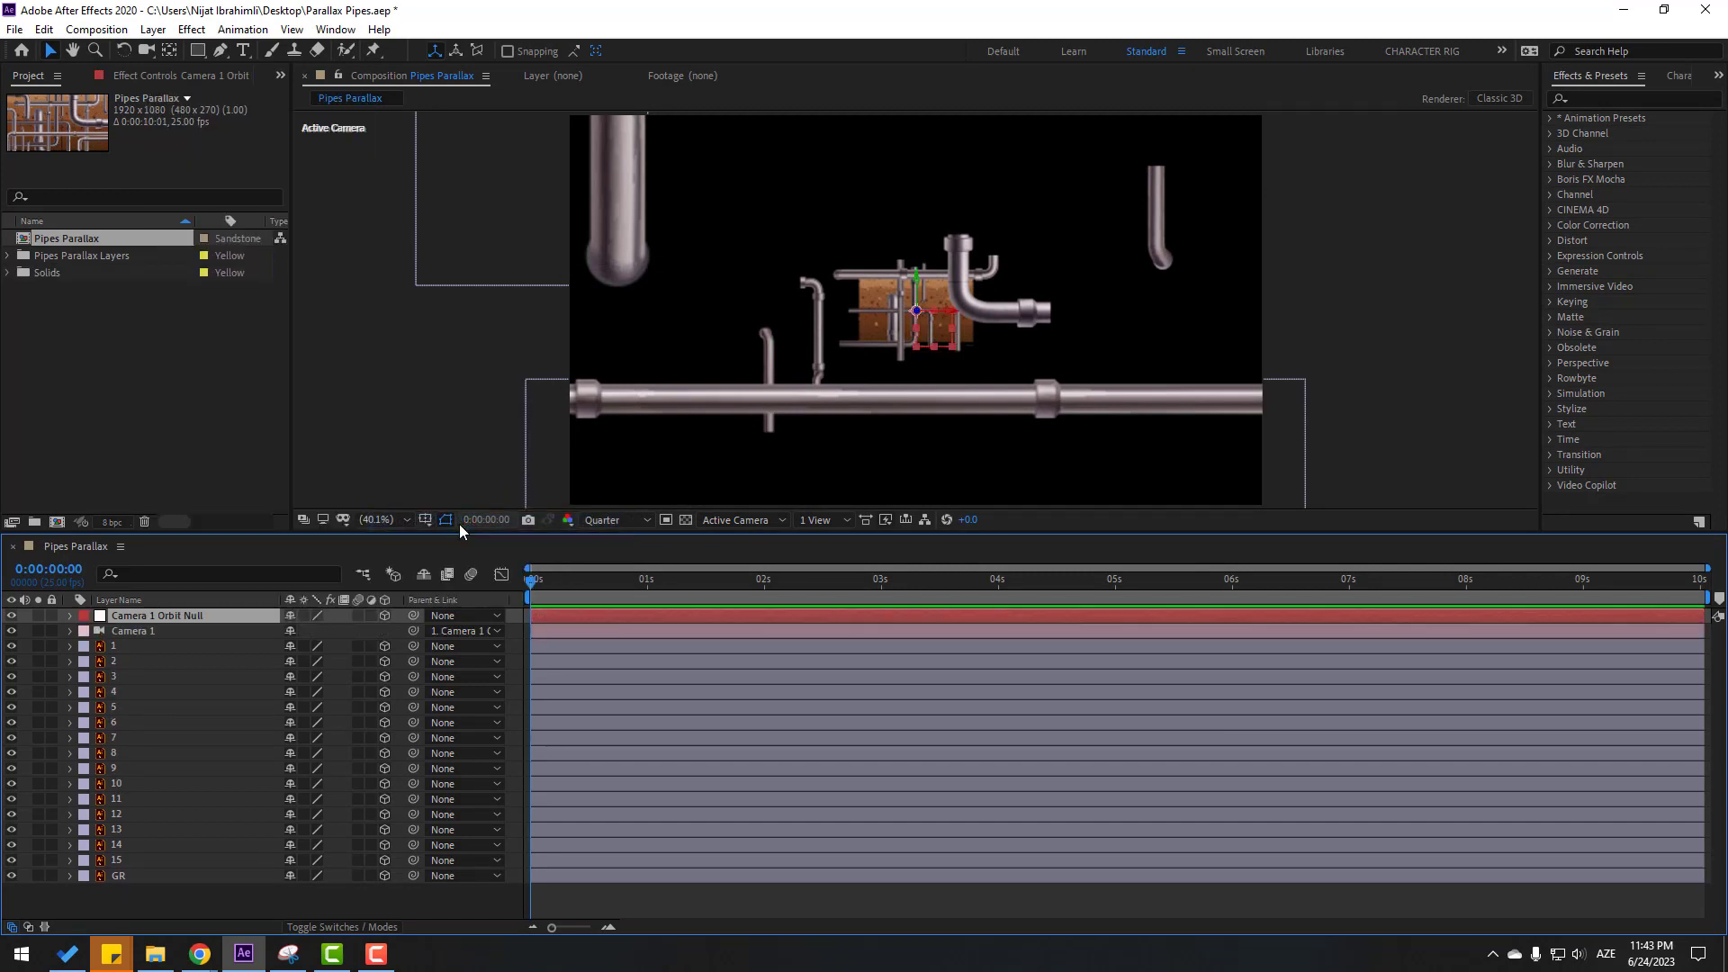
{"action": "left_click", "coordinate": [170, 54]}
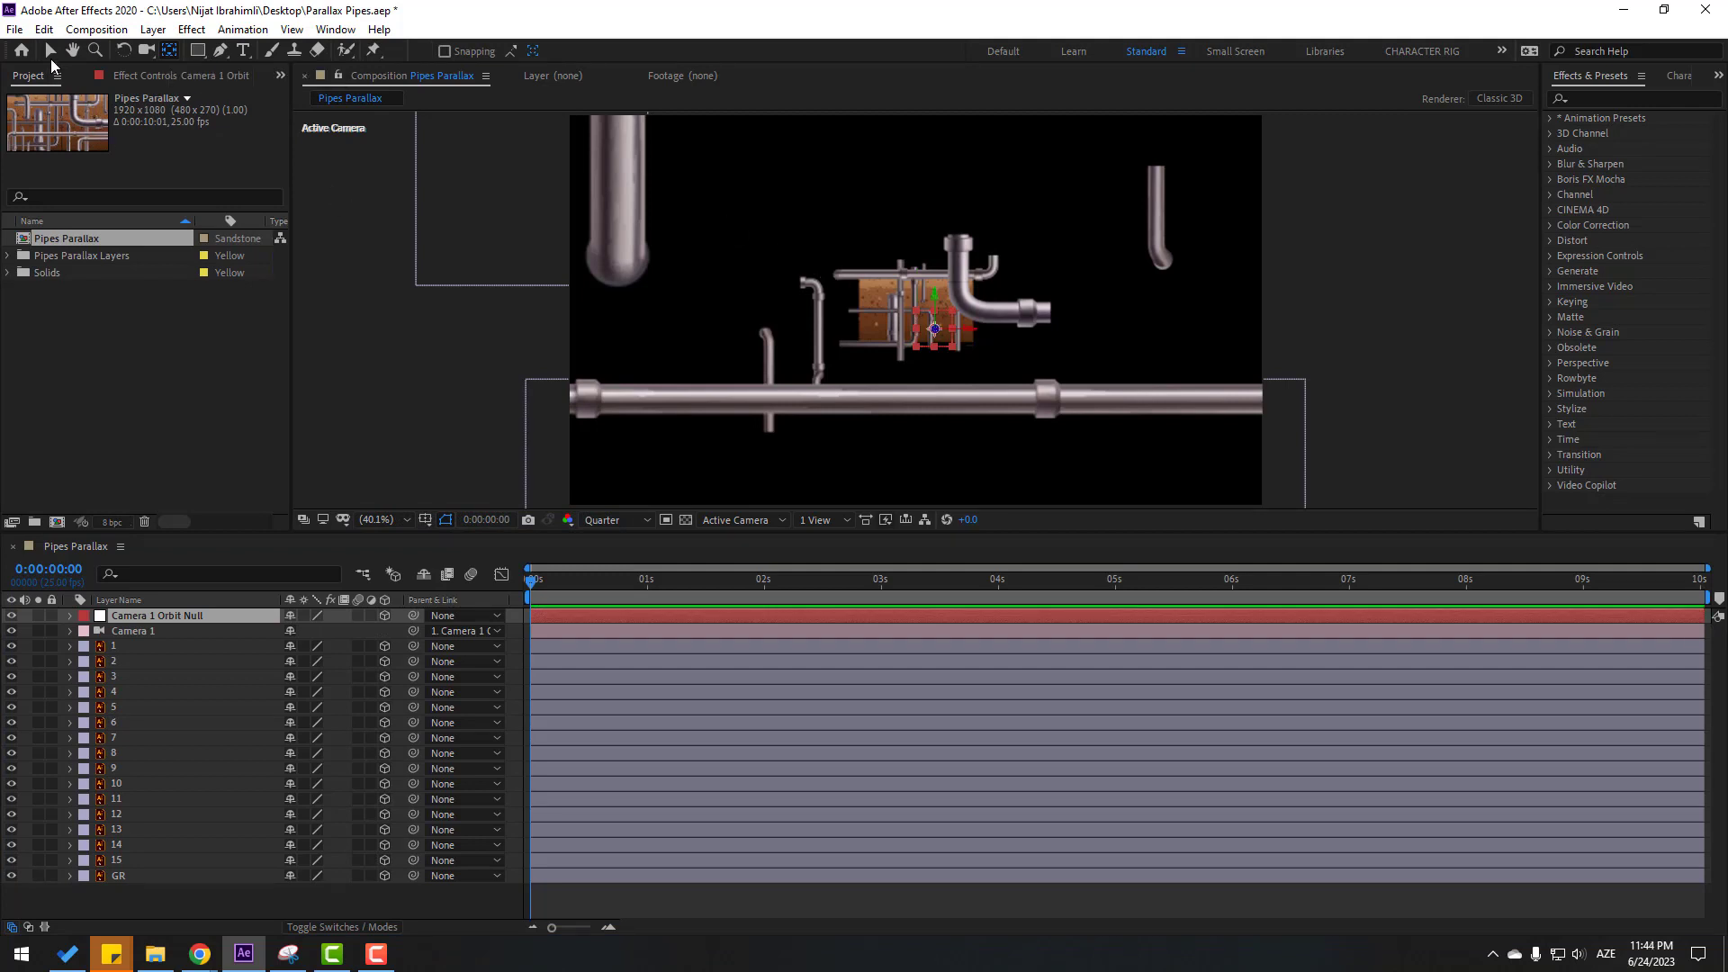
{"action": "left_click", "coordinate": [50, 51]}
Step: Move the camera's orbit null to a Z position of about -2794 and collapse its properties
{"action": "left_click", "coordinate": [148, 616]}
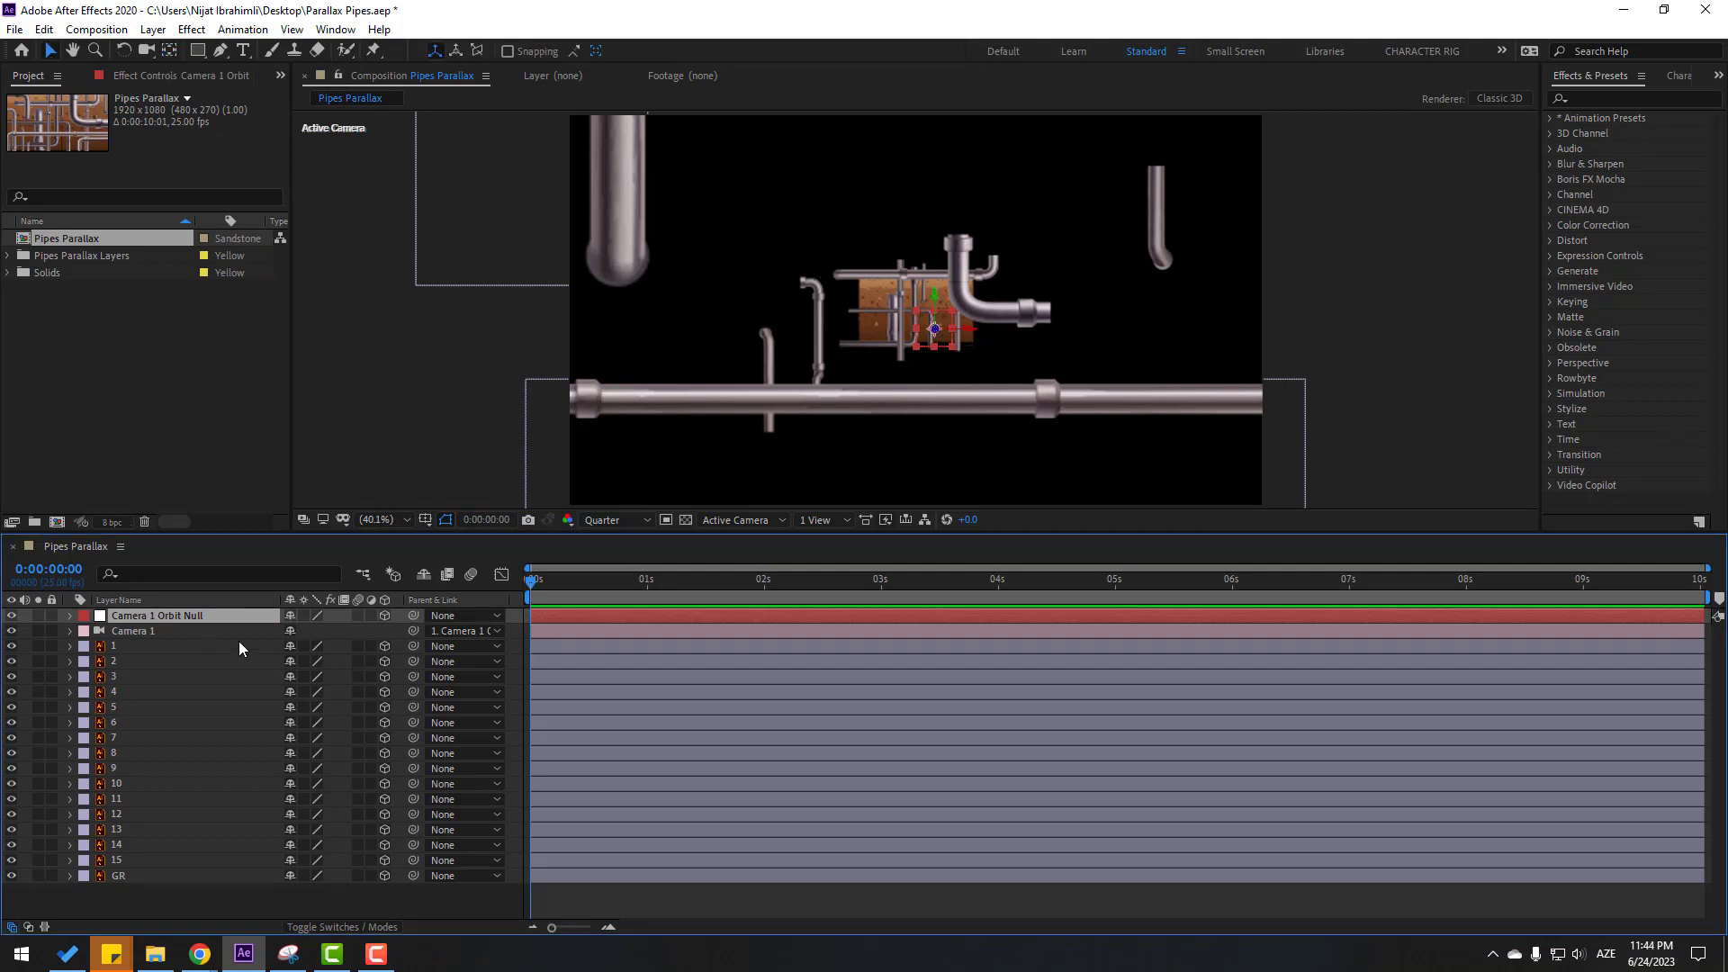
{"action": "key", "text": "p"}
{"action": "left_click_drag", "start_coordinate": [360, 629], "coordinate": [217, 629]}
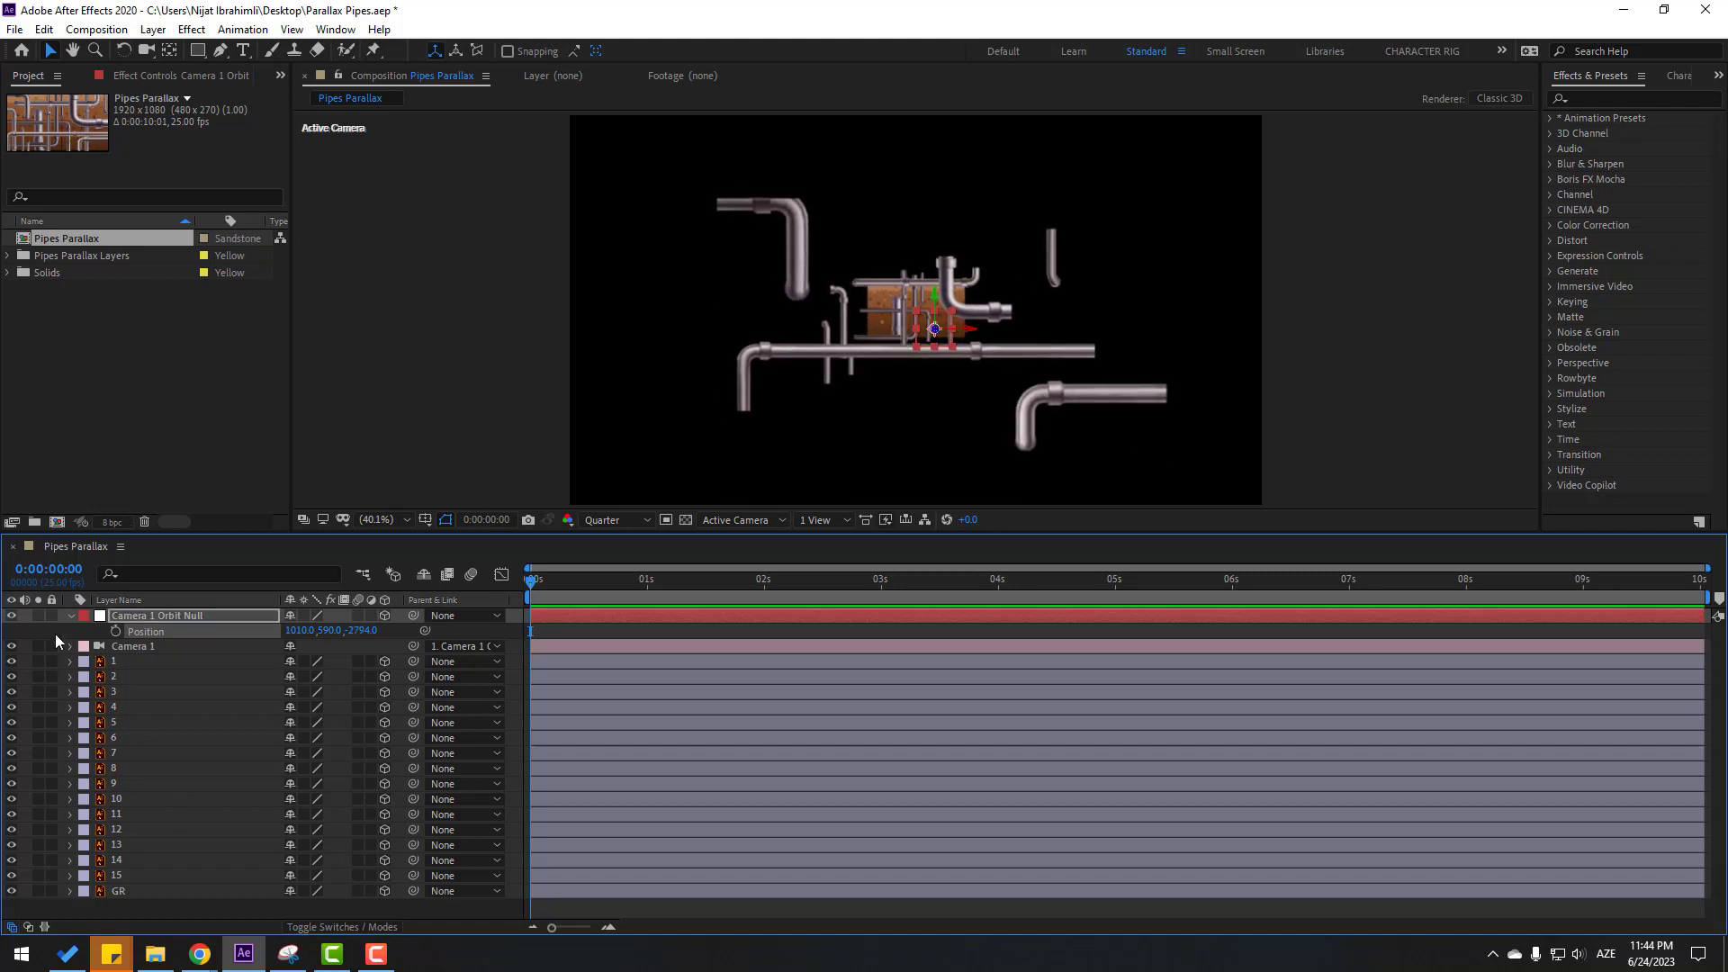
{"action": "left_click", "coordinate": [69, 617]}
Step: Check the camera's placement relative to layer 1 from the Top view, and return to the Active Camera view at 25% magnification
{"action": "left_click", "coordinate": [727, 522]}
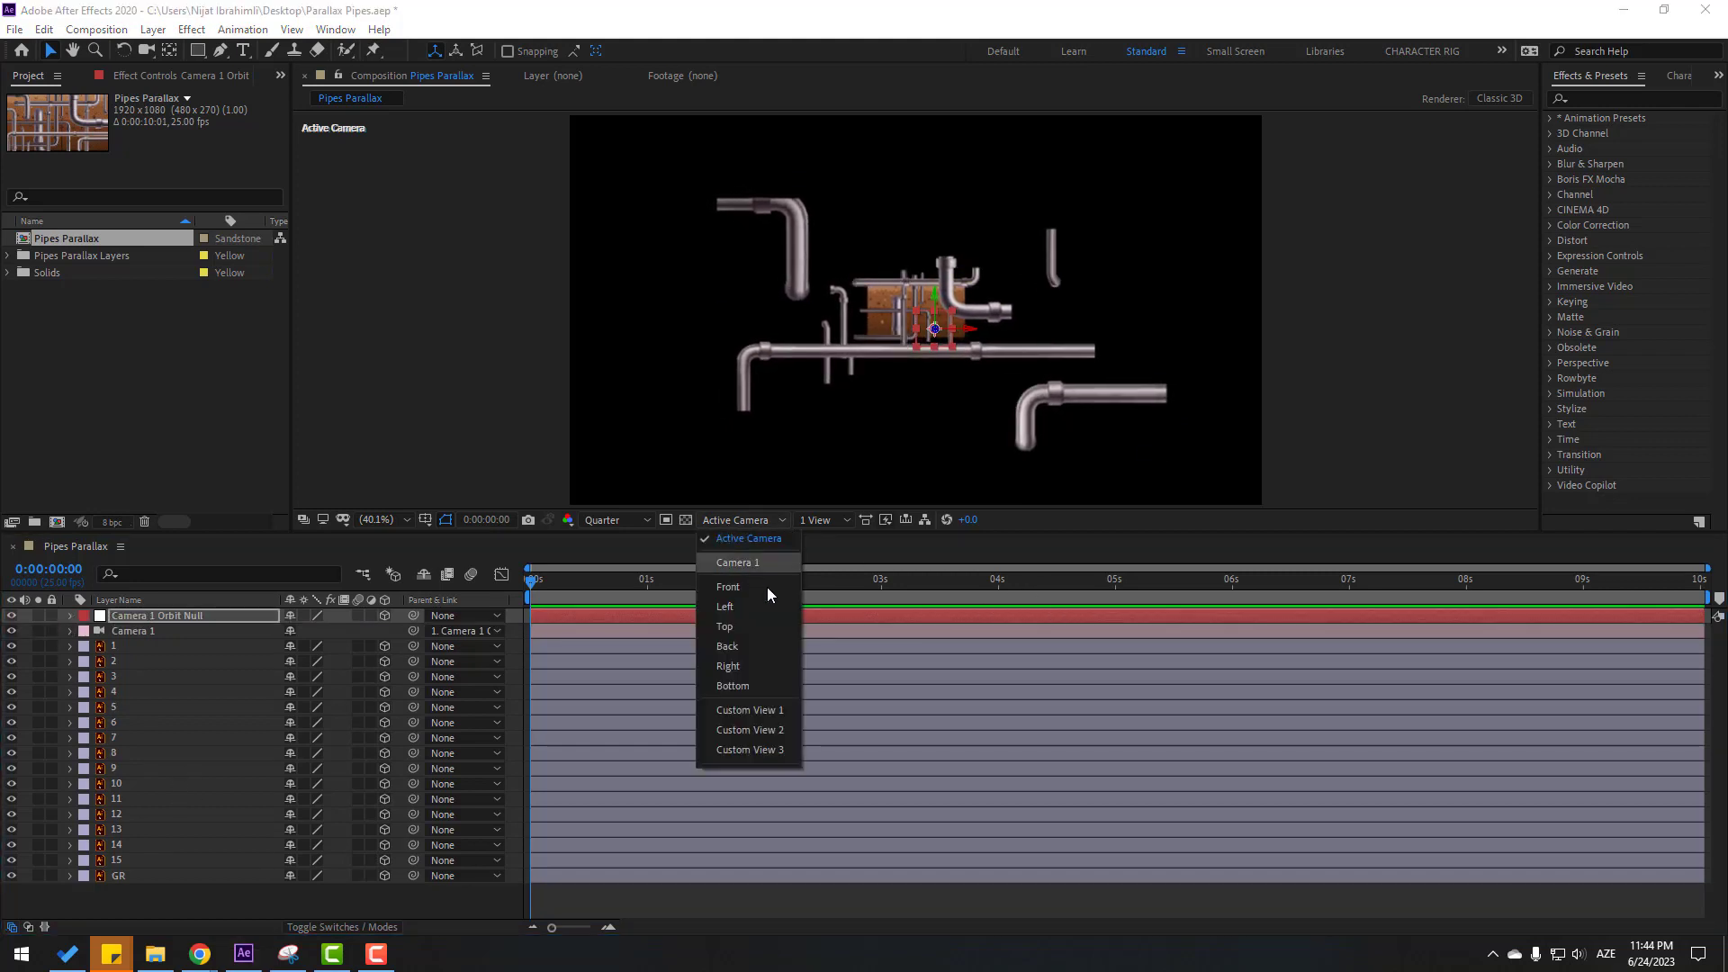
{"action": "left_click", "coordinate": [732, 628]}
{"action": "scroll", "coordinate": [861, 380], "scroll_direction": "down", "scroll_amount": 2}
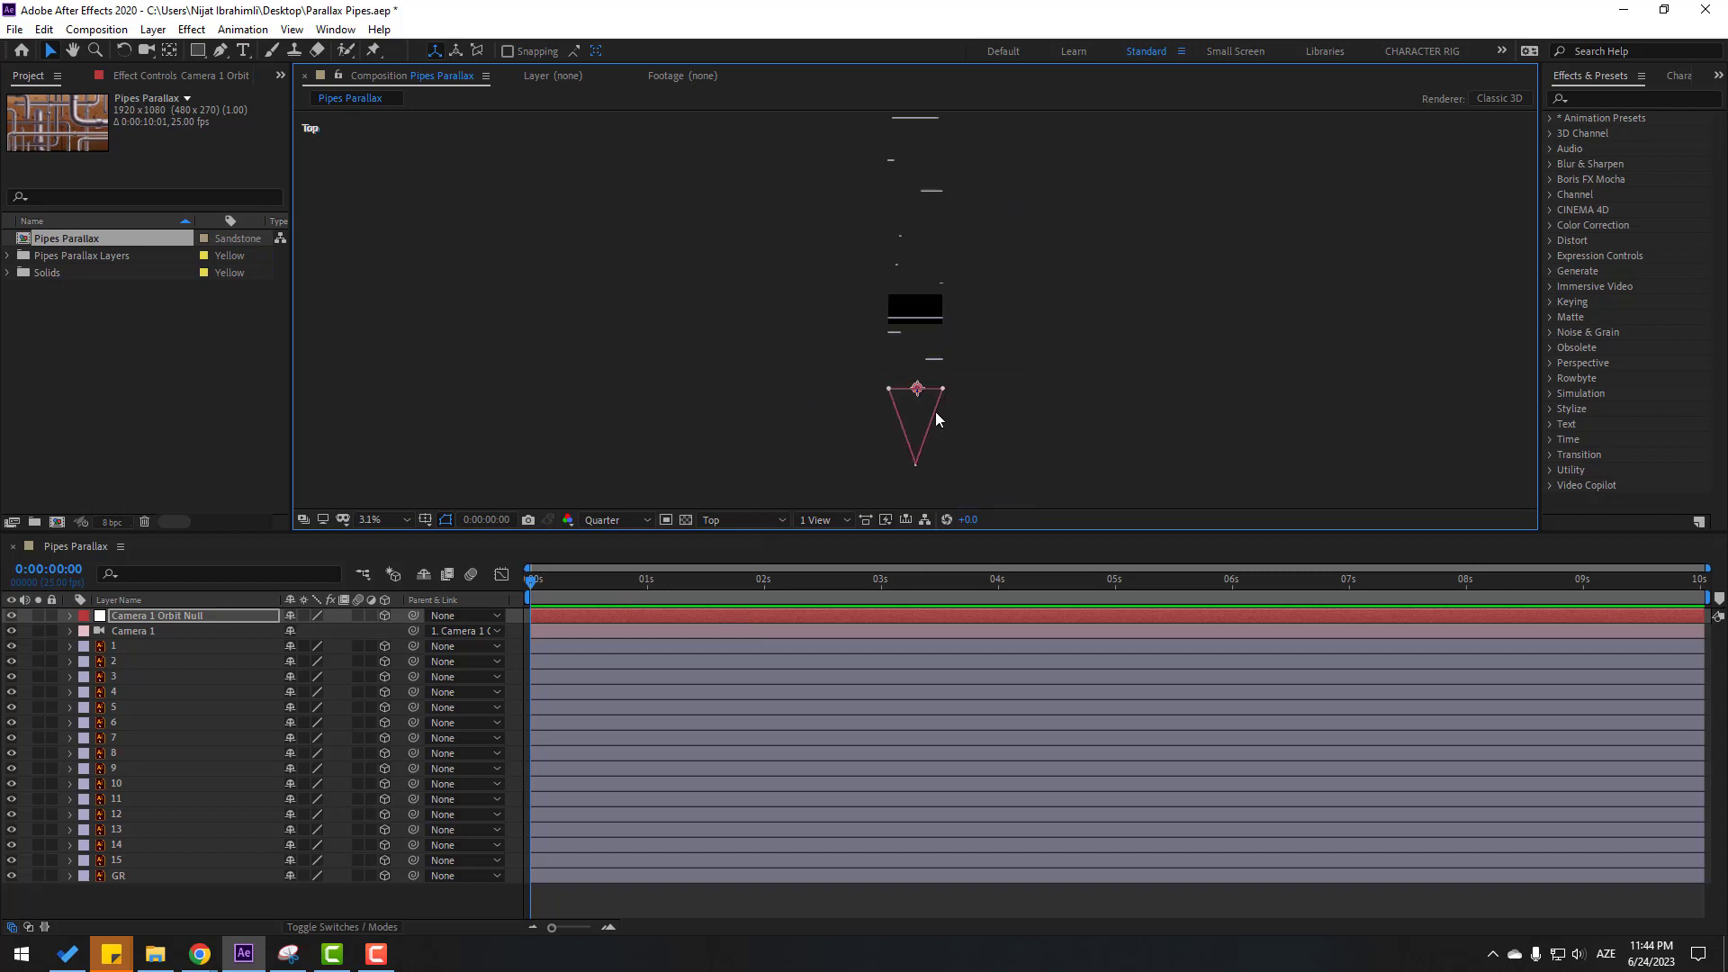
{"action": "left_click", "coordinate": [144, 619]}
{"action": "left_click", "coordinate": [932, 362]}
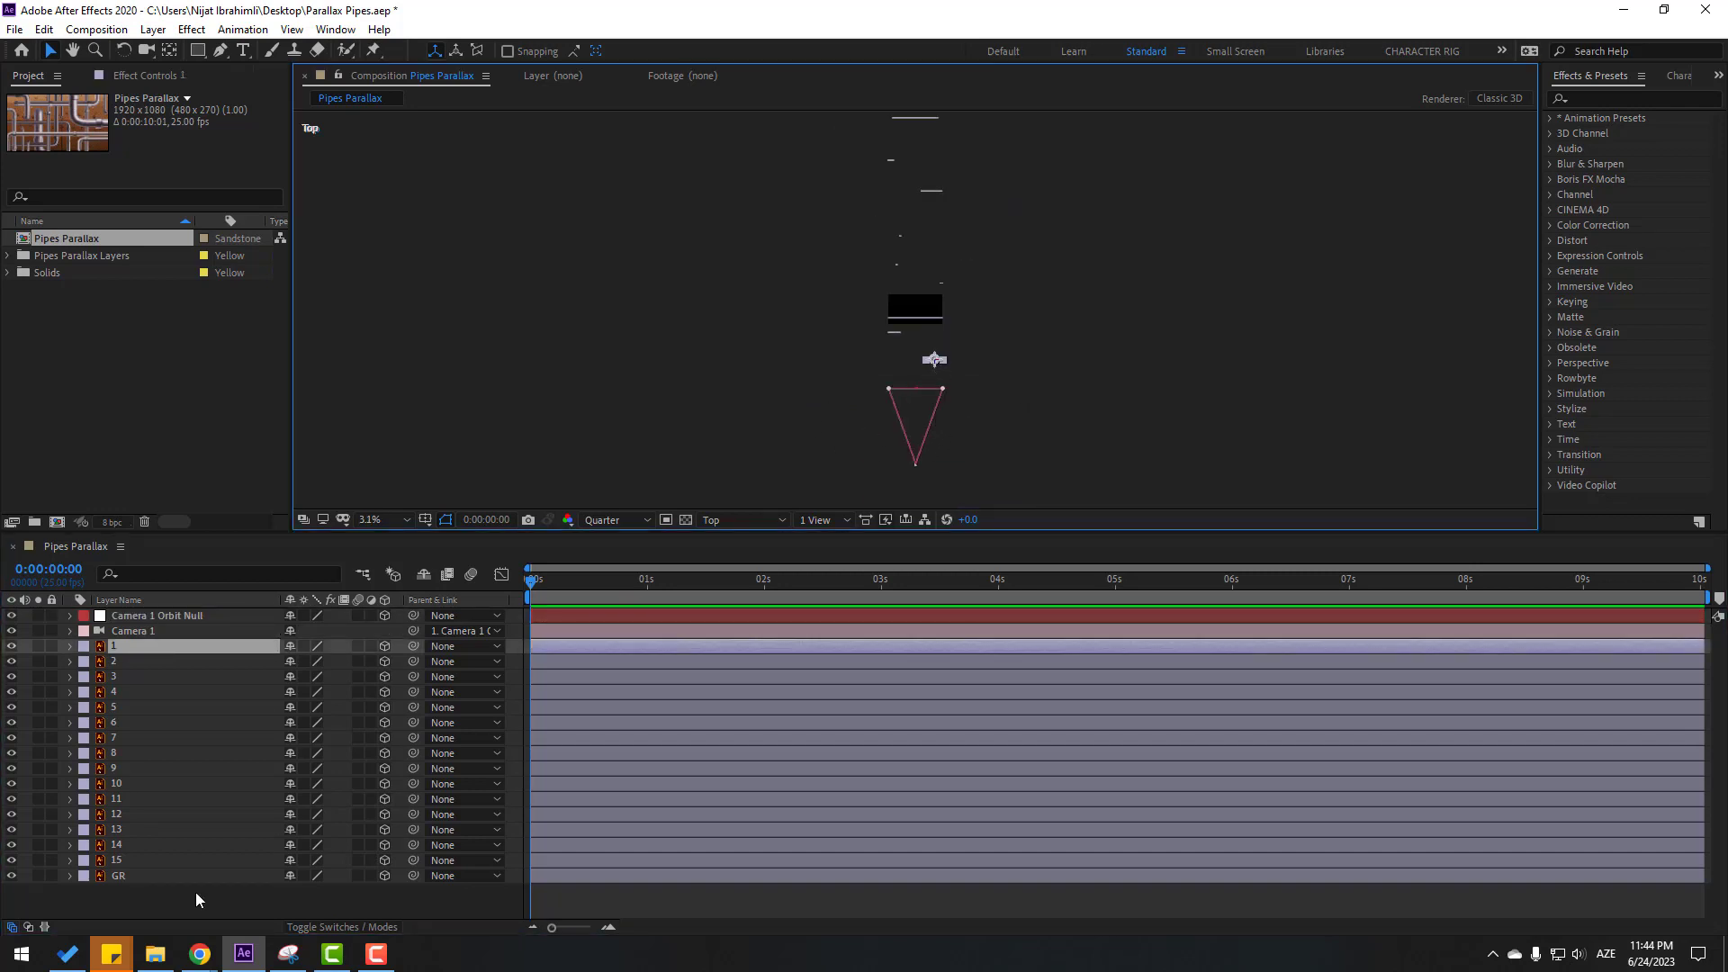
{"action": "left_click", "coordinate": [732, 522]}
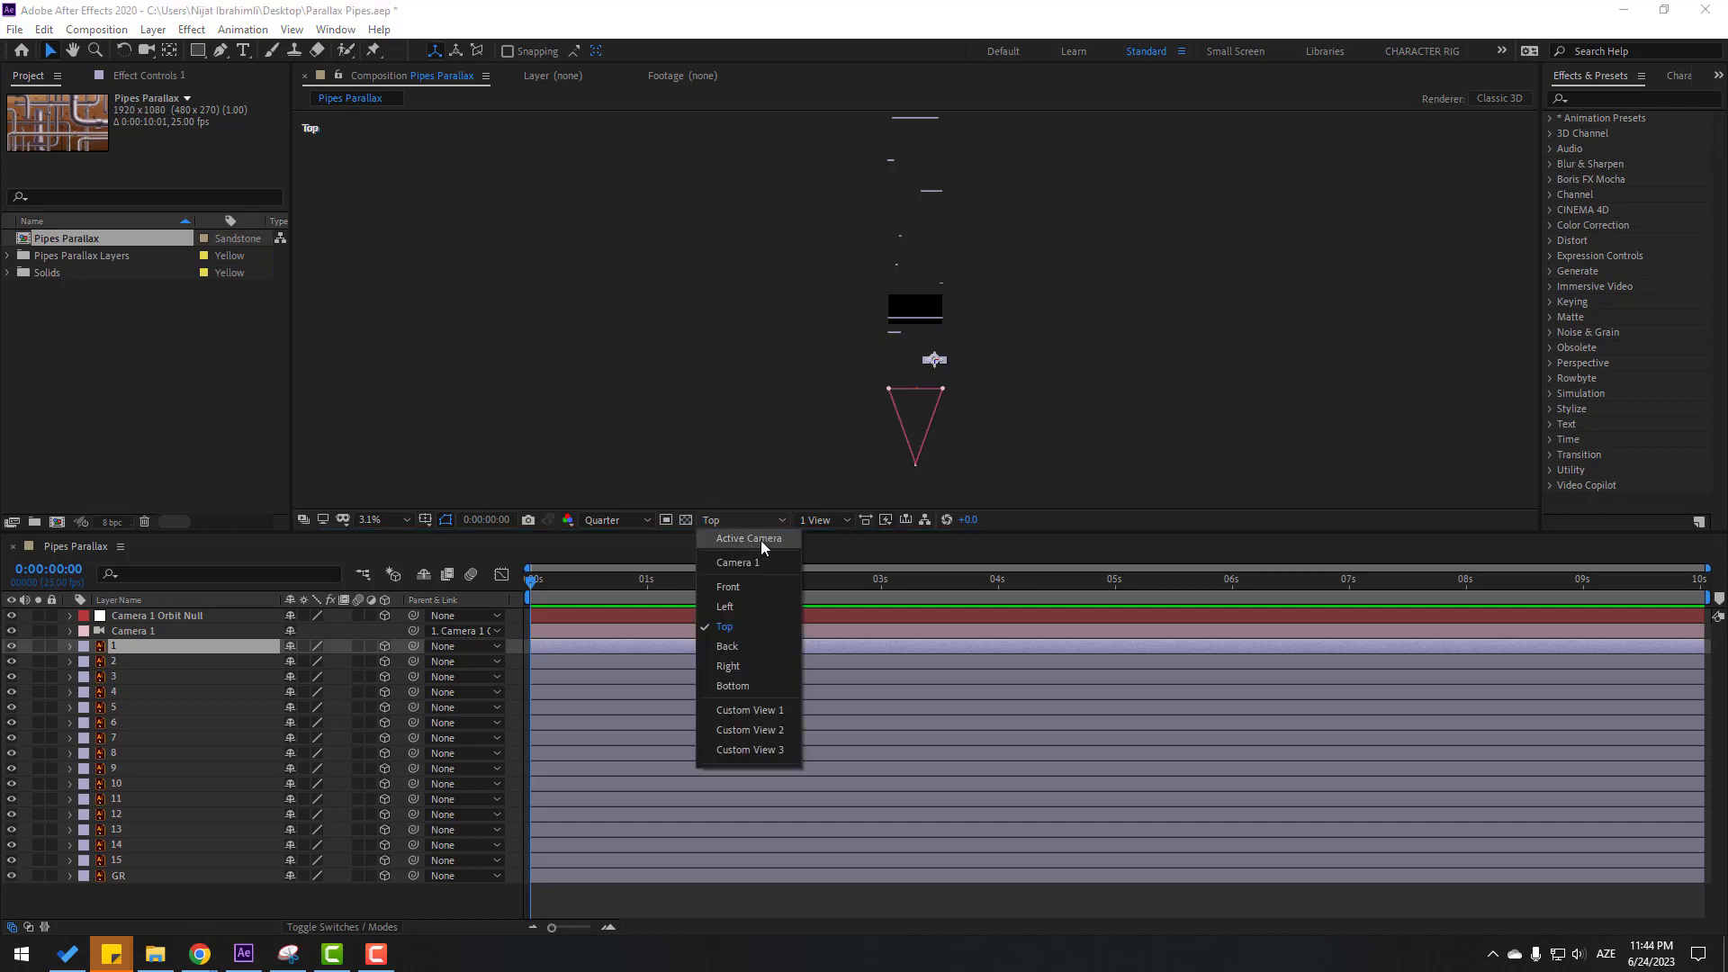
{"action": "left_click", "coordinate": [749, 539]}
{"action": "key", "text": "period"}
{"action": "key", "text": "period"}
{"action": "key", "text": "period"}
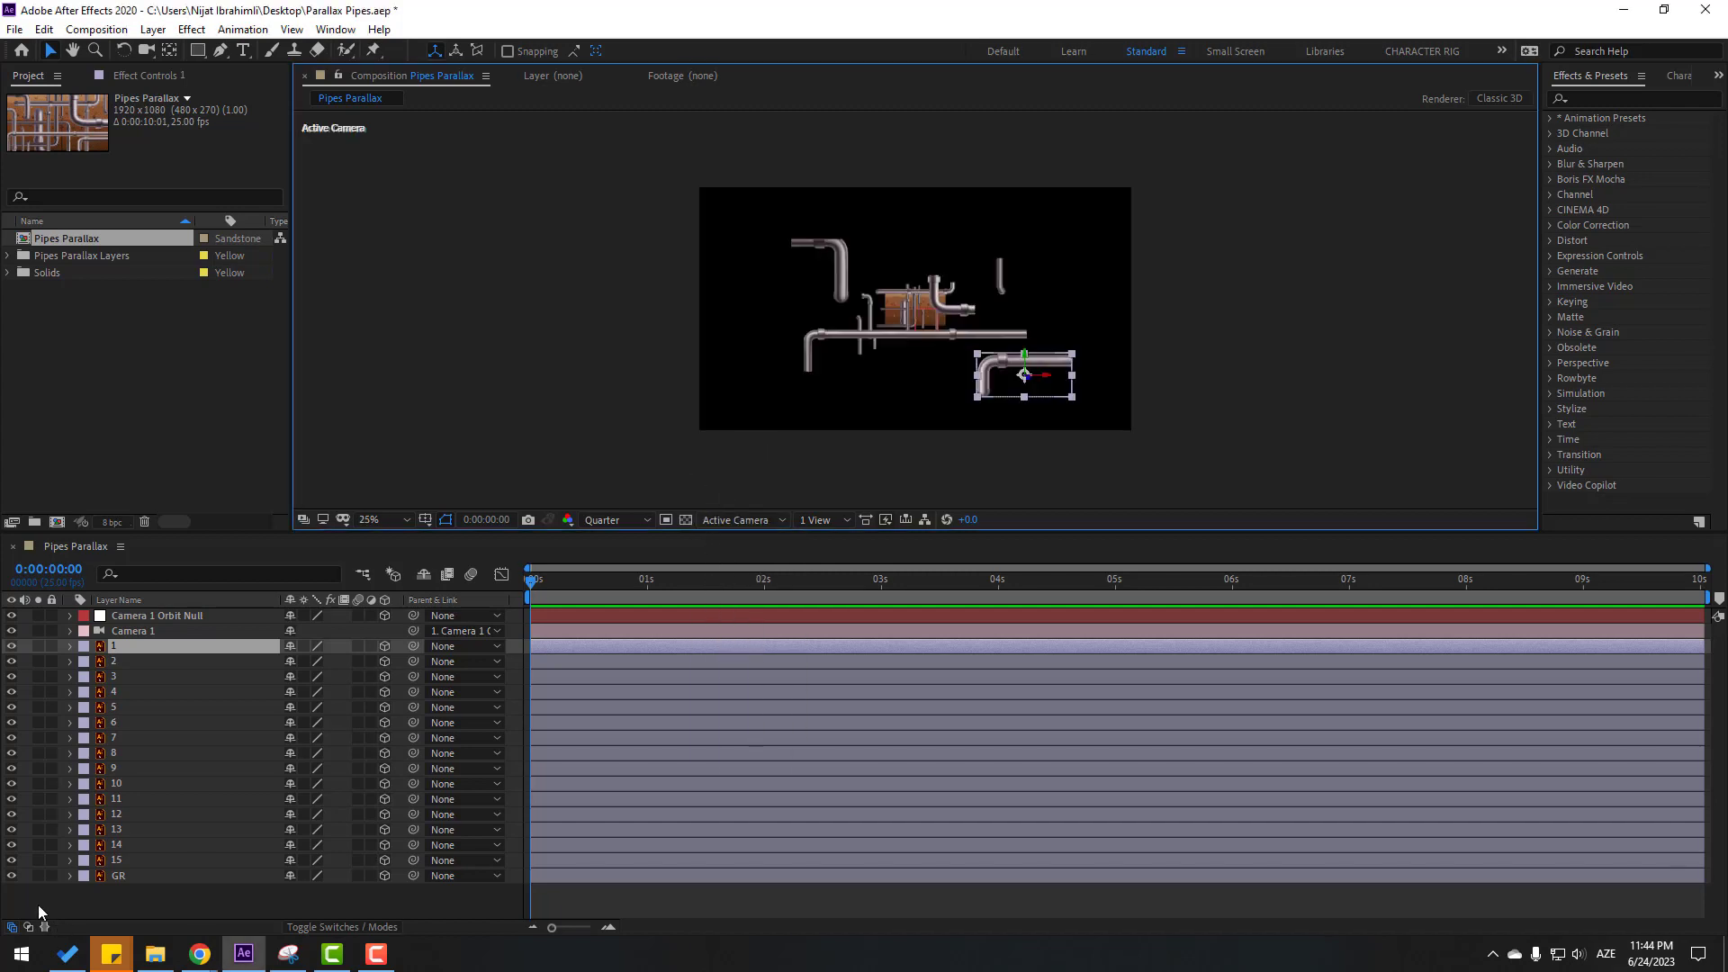
Step: Scale the GR background layer up to about 795% so it fills the frame
{"action": "left_click", "coordinate": [124, 875]}
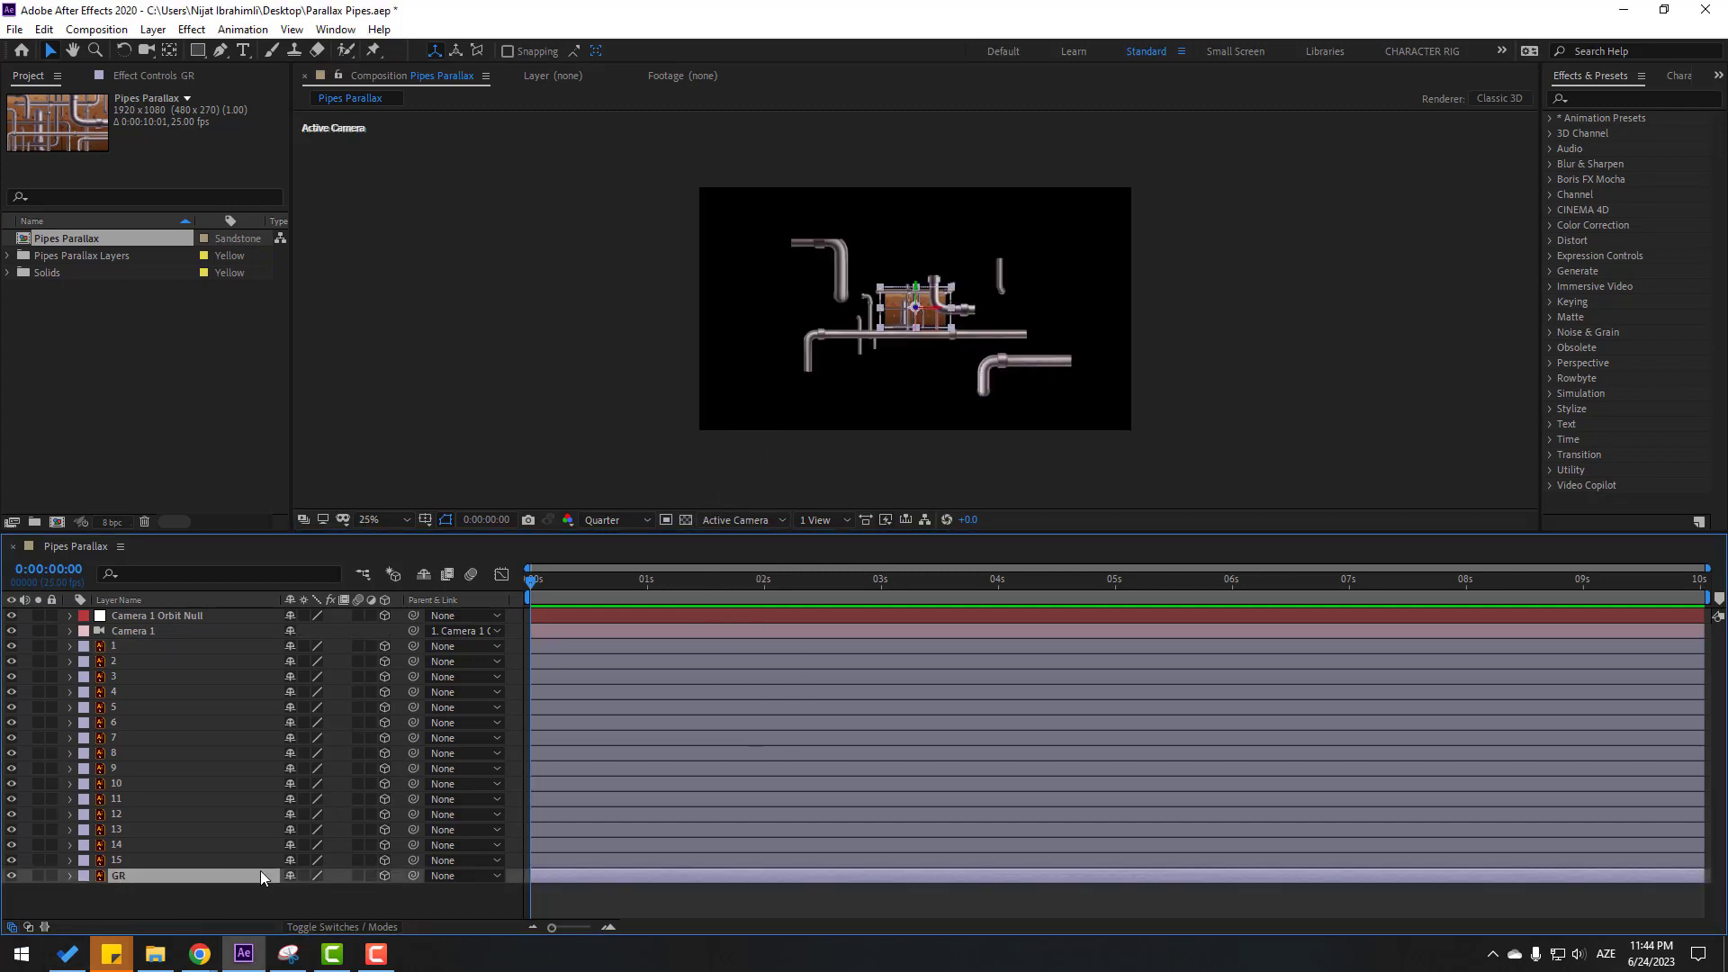
{"action": "key", "text": "s"}
{"action": "left_click_drag", "start_coordinate": [311, 891], "coordinate": [855, 810]}
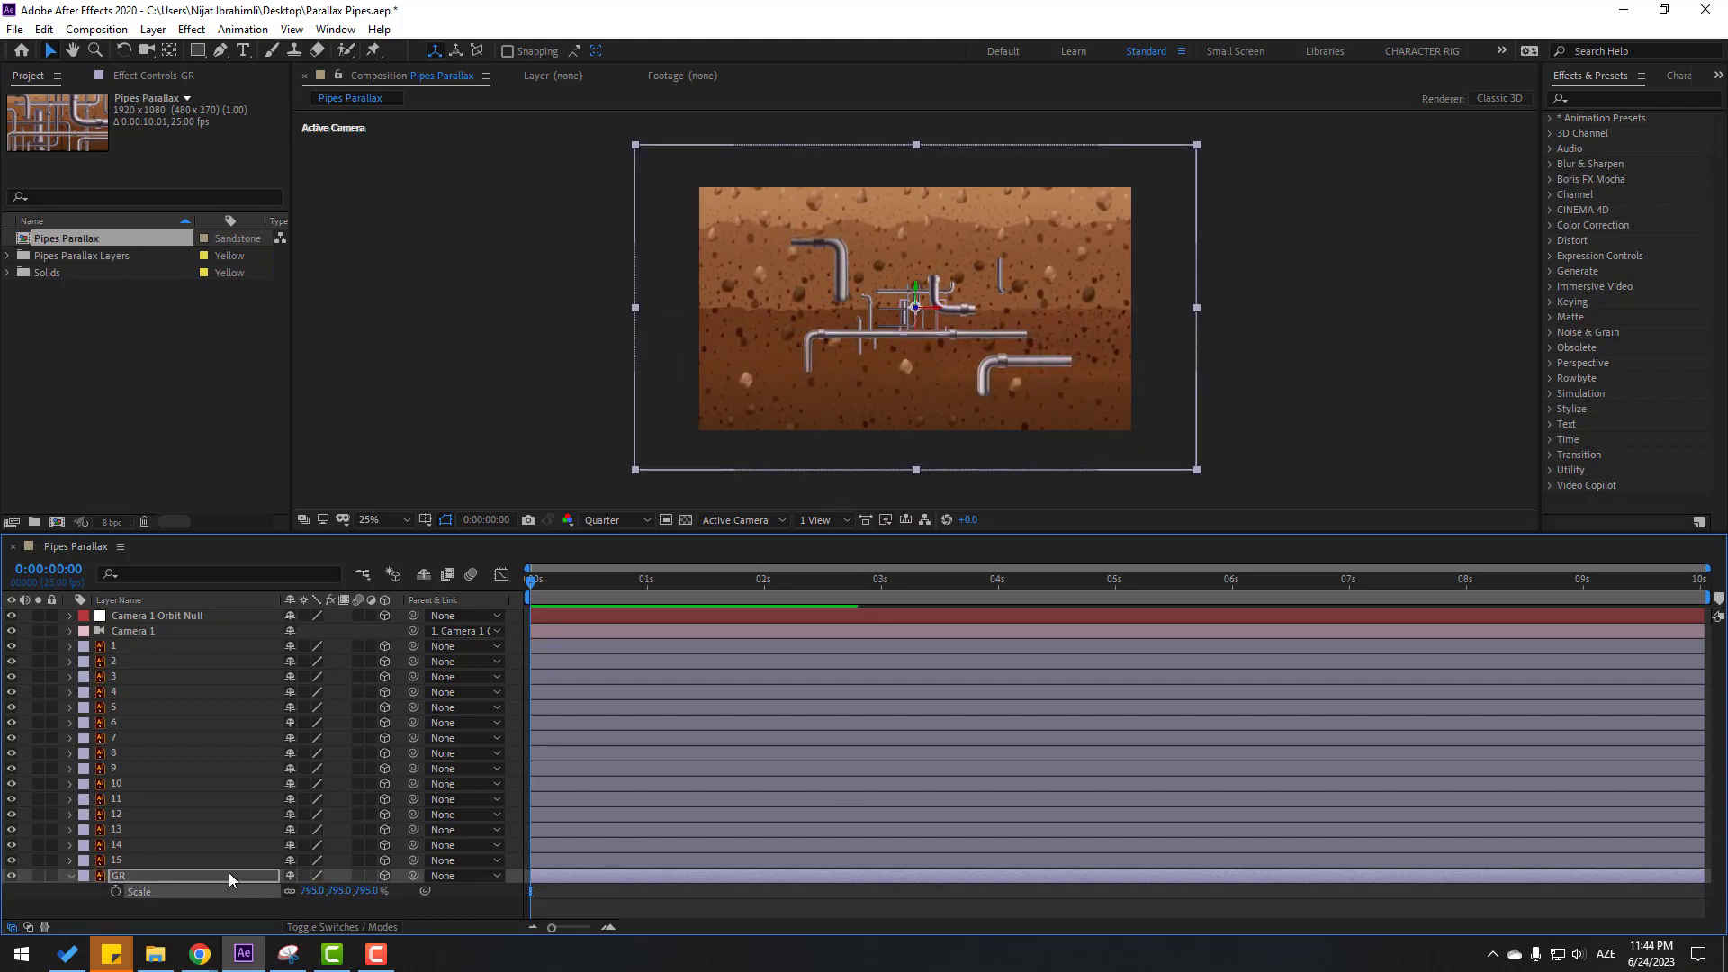
{"action": "key", "text": "s"}
Step: Scale layer 15 up to about 666% and layer 14 to about 960%
{"action": "left_click", "coordinate": [133, 859]}
{"action": "key", "text": "s"}
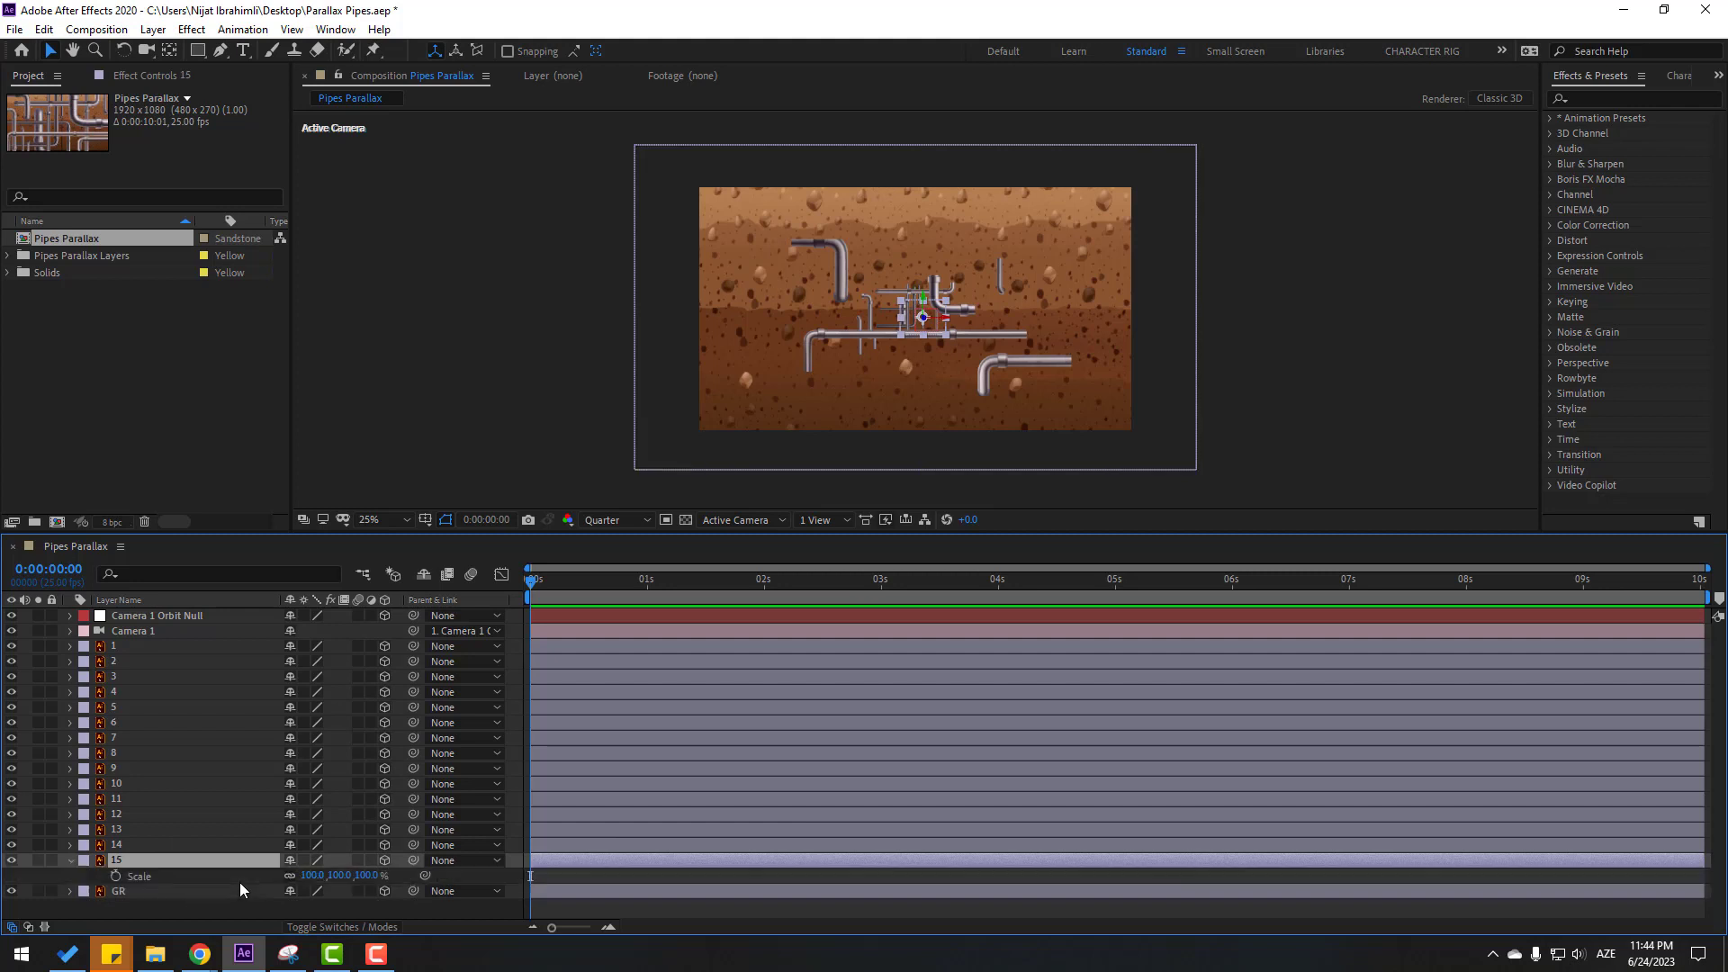
{"action": "left_click_drag", "start_coordinate": [315, 875], "coordinate": [716, 771]}
{"action": "left_click", "coordinate": [117, 843]}
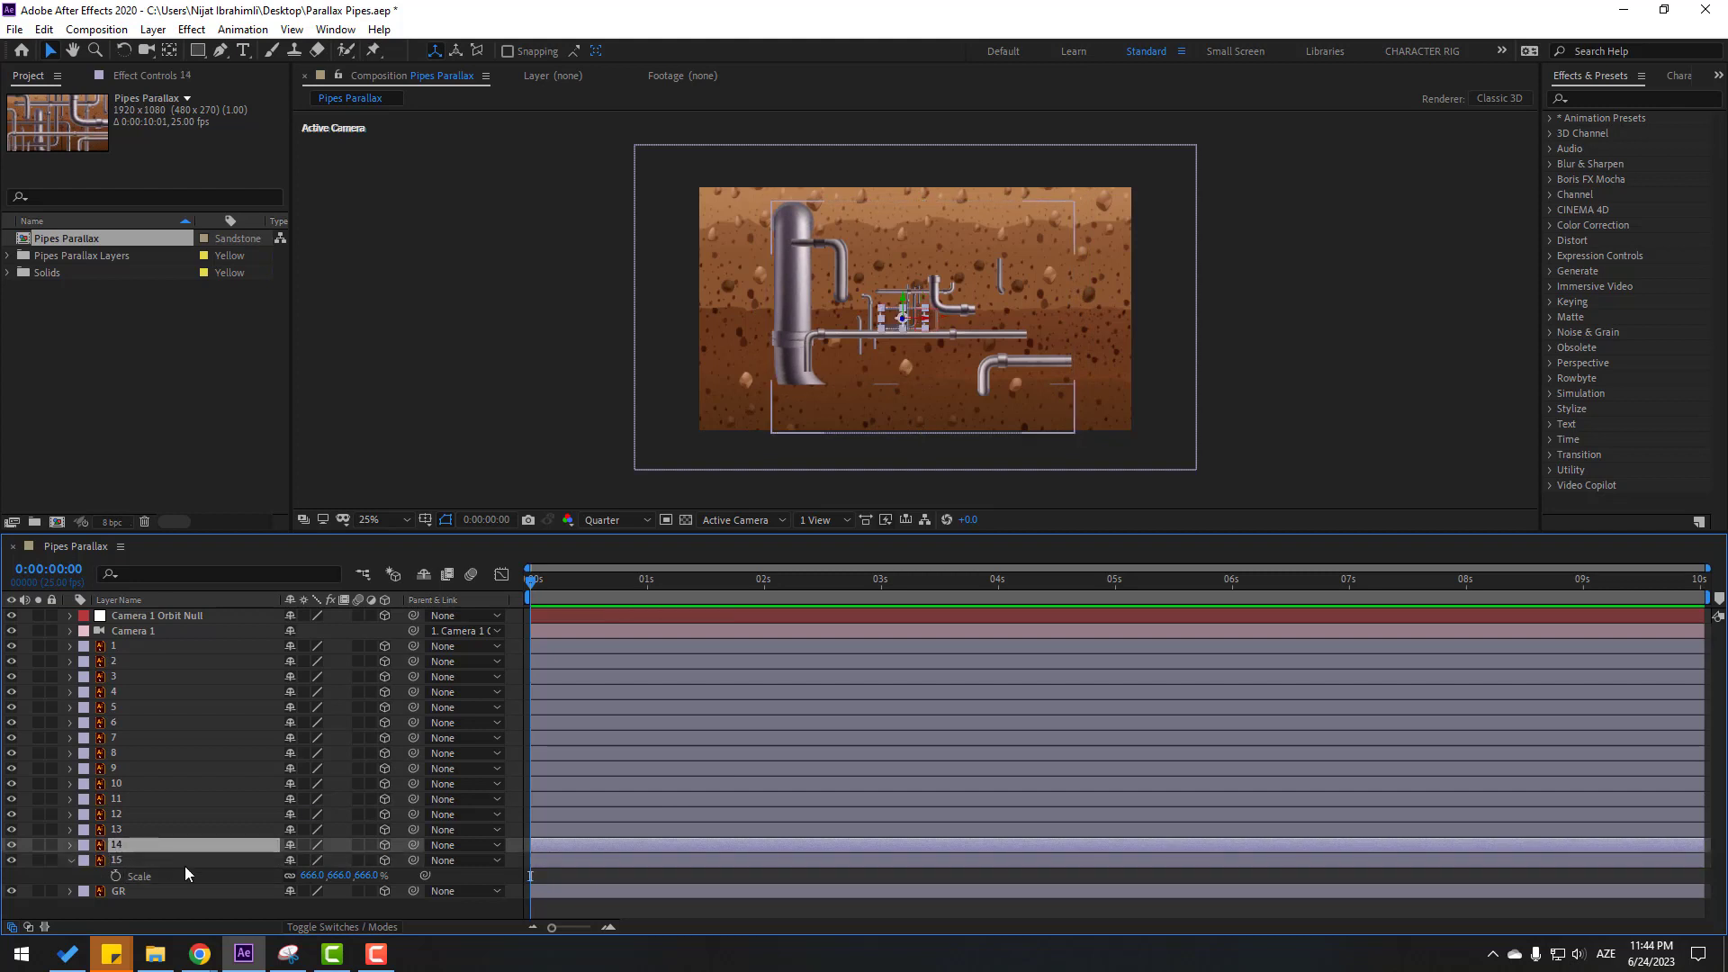
{"action": "key", "text": "s"}
{"action": "left_click_drag", "start_coordinate": [321, 861], "coordinate": [751, 801]}
Step: Scale layer 13 up to about 594% and layer 12 to about 496%
{"action": "left_click", "coordinate": [117, 829]}
{"action": "key", "text": "s"}
{"action": "left_click", "coordinate": [117, 814]}
{"action": "key", "text": "s"}
{"action": "left_click_drag", "start_coordinate": [310, 830], "coordinate": [1123, 621]}
Step: Scale layer 11 up to about 999% and layer 10 to about 575%
{"action": "left_click", "coordinate": [185, 800]}
{"action": "key", "text": "s"}
{"action": "left_click", "coordinate": [135, 783]}
{"action": "key", "text": "s"}
{"action": "left_click_drag", "start_coordinate": [322, 799], "coordinate": [630, 765]}
Step: Scale layer 9 up to about 457% and layer 8 to about 571%
{"action": "left_click", "coordinate": [135, 768]}
{"action": "key", "text": "s"}
{"action": "left_click", "coordinate": [146, 753]}
{"action": "key", "text": "s"}
Step: Scale layer 7 up to about 295% and layer 6 to about 832%
{"action": "left_click", "coordinate": [146, 738]}
{"action": "key", "text": "s"}
{"action": "left_click_drag", "start_coordinate": [316, 753], "coordinate": [971, 711]}
{"action": "left_click", "coordinate": [139, 722]}
{"action": "key", "text": "s"}
Step: Scale layer 5 up to about 571% and layer 4 to about 450%
{"action": "left_click", "coordinate": [137, 692]}
{"action": "key", "text": "s"}
{"action": "left_click_drag", "start_coordinate": [317, 723], "coordinate": [626, 702]}
Step: Scale layer 3 up to about 196%
{"action": "left_click", "coordinate": [137, 677]}
{"action": "key", "text": "s"}
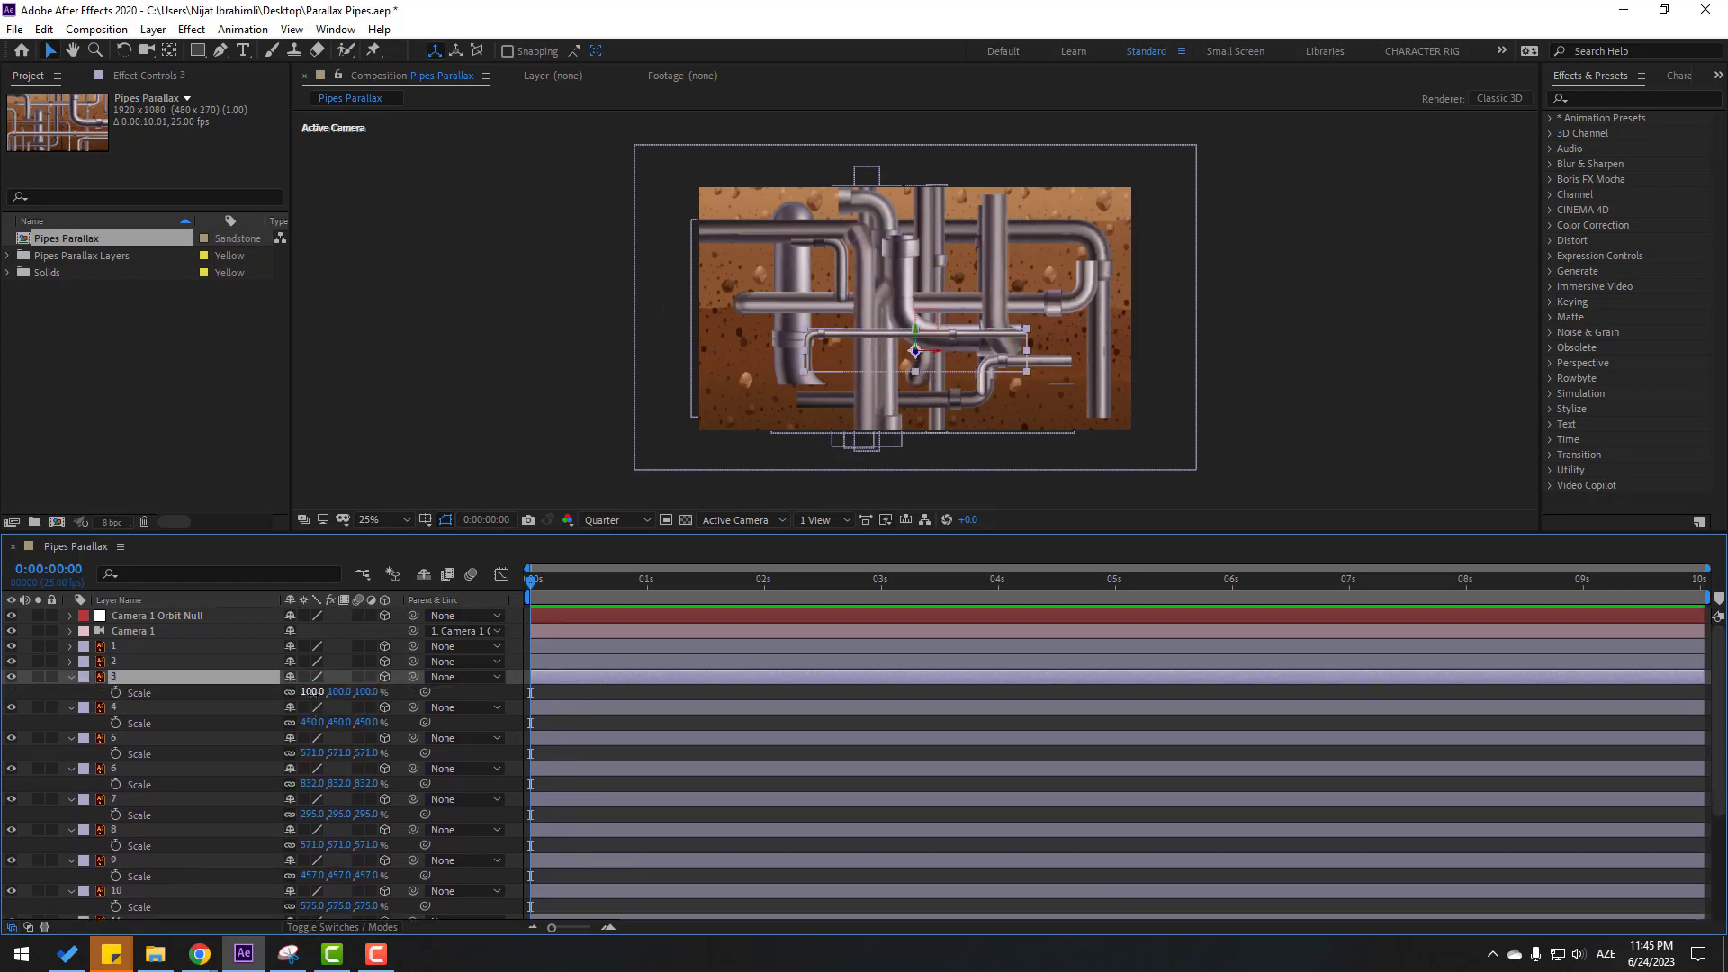
{"action": "left_click_drag", "start_coordinate": [311, 692], "coordinate": [450, 648]}
Step: Scale layer 2 up to about 302% and layer 1 to about 264%
{"action": "left_click", "coordinate": [137, 663]}
{"action": "left_click", "coordinate": [121, 645]}
{"action": "key", "text": "s"}
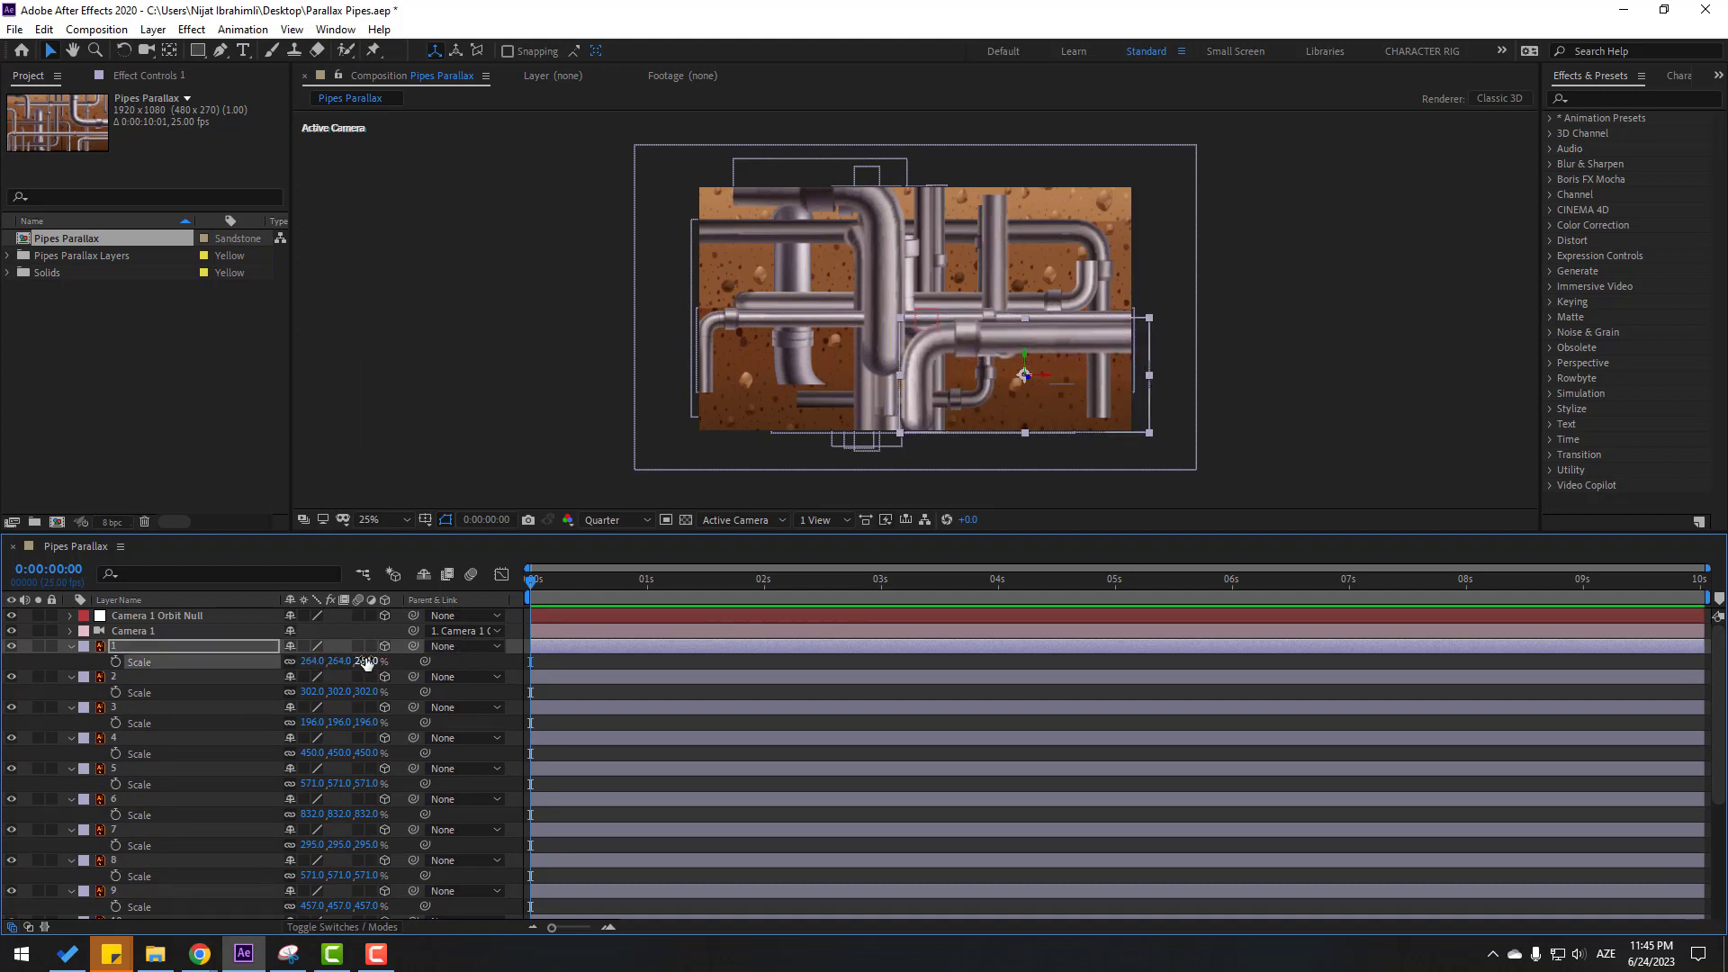
{"action": "left_click", "coordinate": [153, 650]}
{"action": "scroll", "coordinate": [155, 878], "scroll_direction": "down", "scroll_amount": 5}
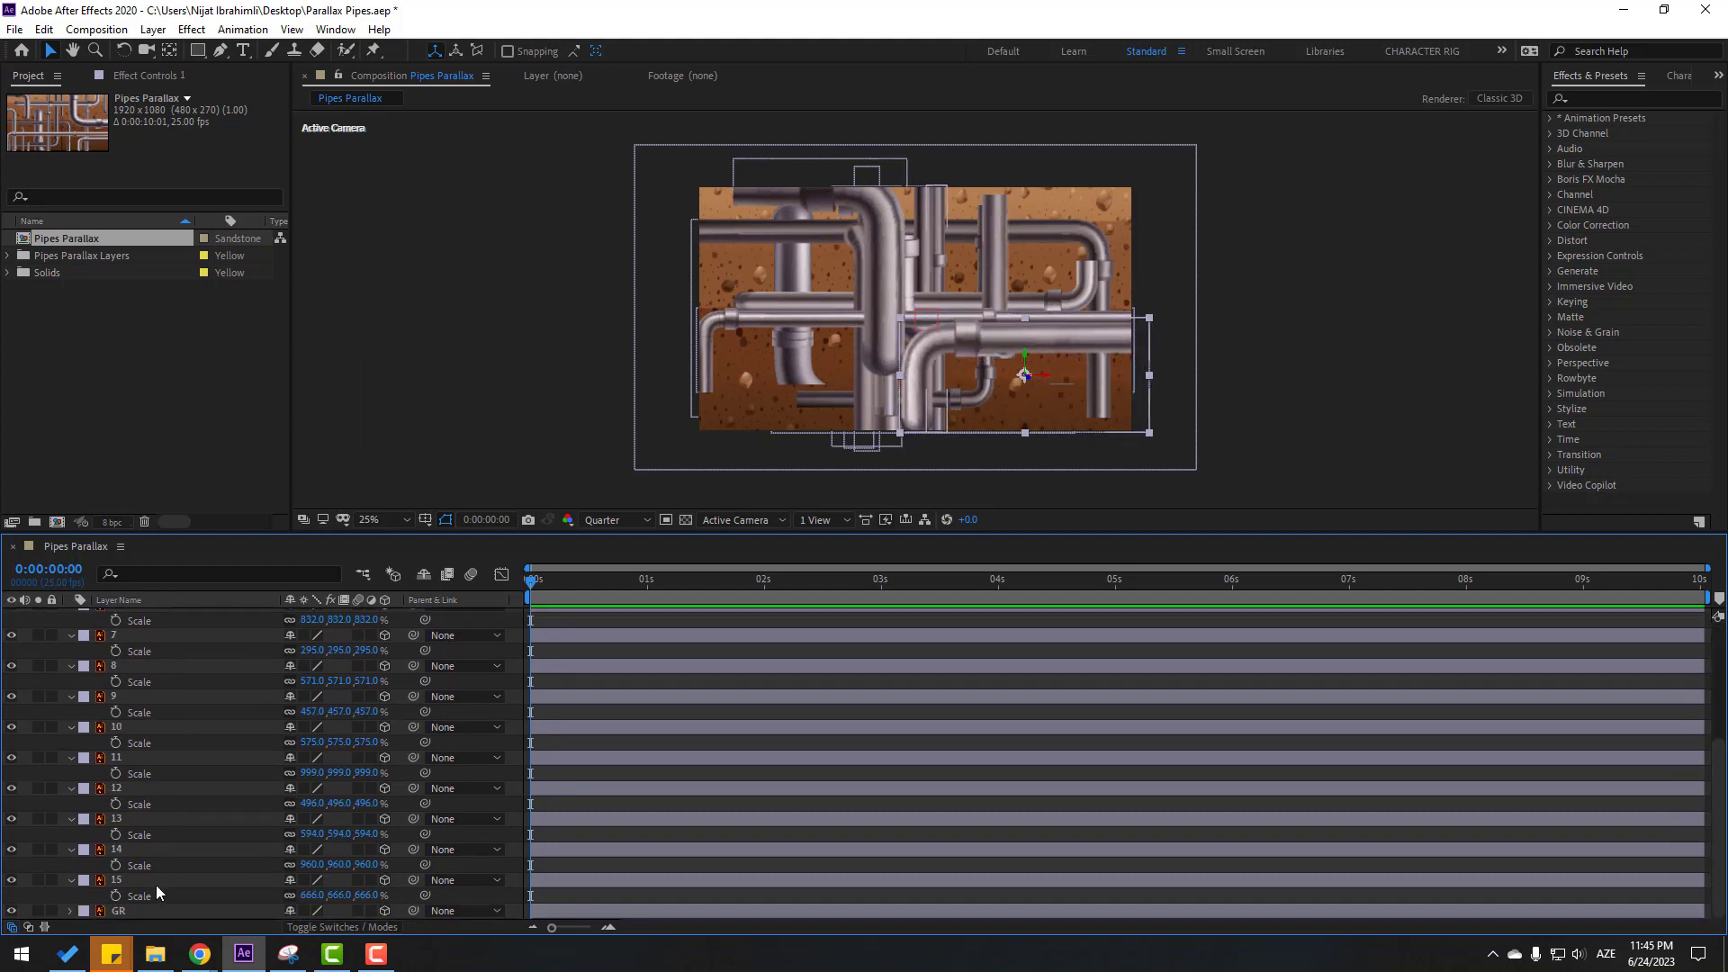
Step: Collapse the Scale properties of layers 1 to 15 and clear the selection
{"action": "left_click", "coordinate": [127, 882], "text": "shift"}
{"action": "left_click", "coordinate": [72, 882]}
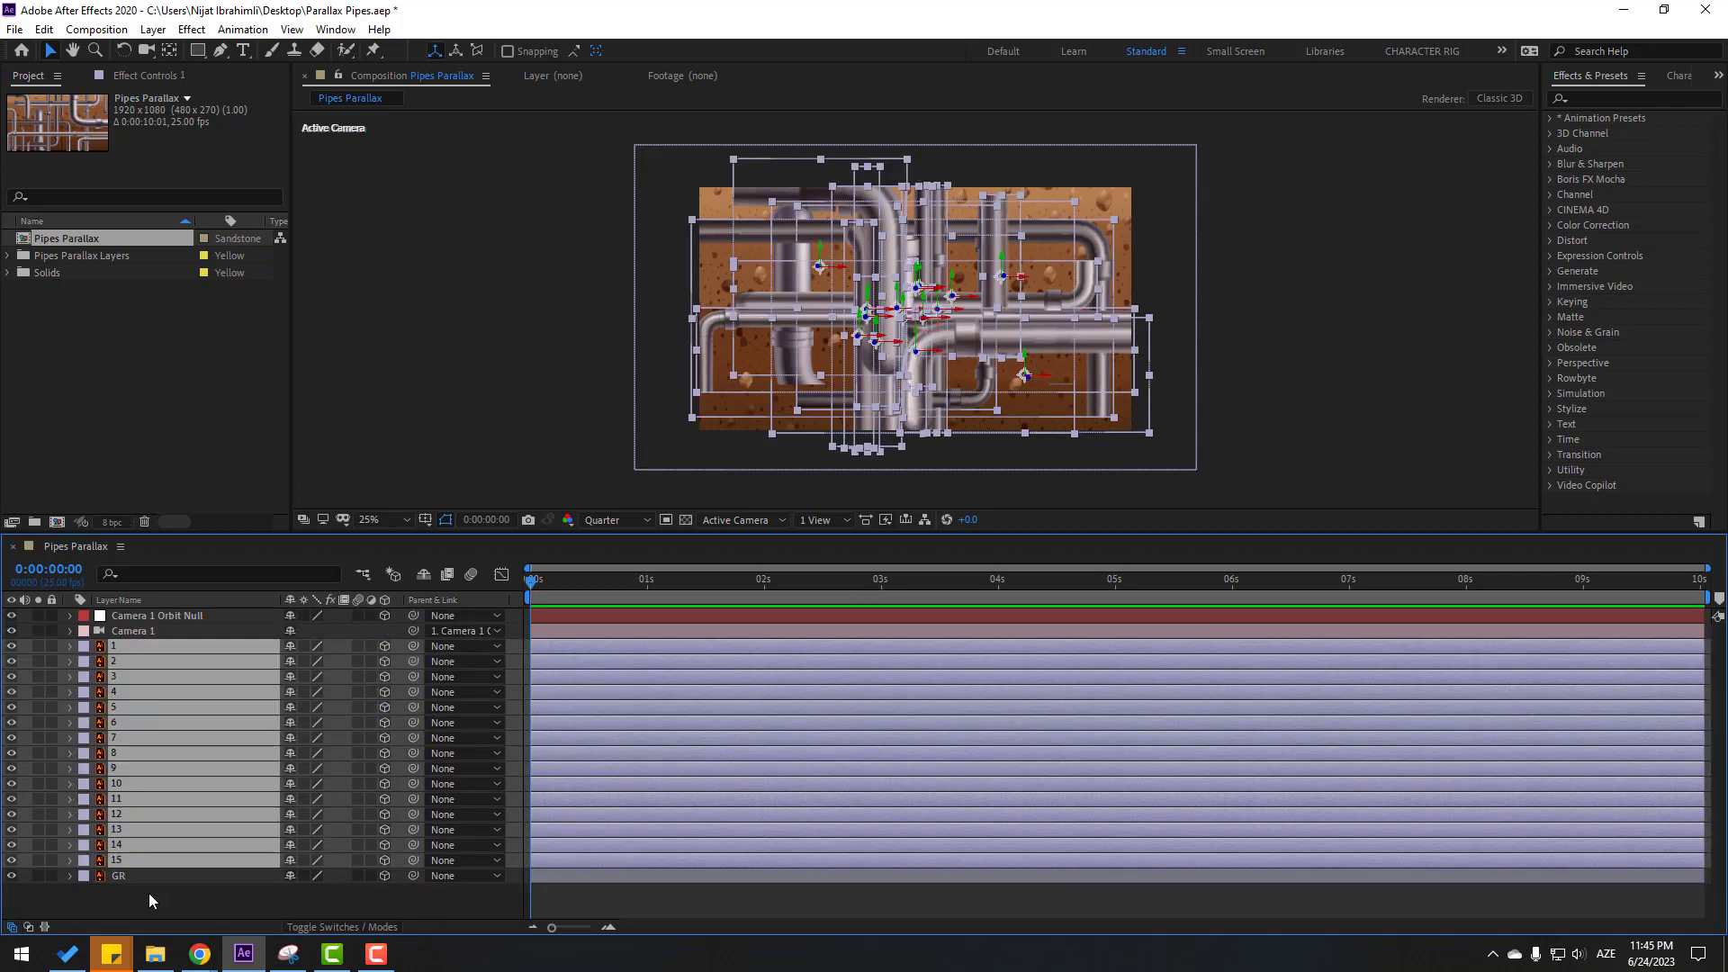
{"action": "left_click", "coordinate": [149, 895]}
Step: Keyframe the Camera 1 Orbit Null's position at 0 s, and at 10 s push its Z position forward through the pipe layers
{"action": "left_click", "coordinate": [178, 616]}
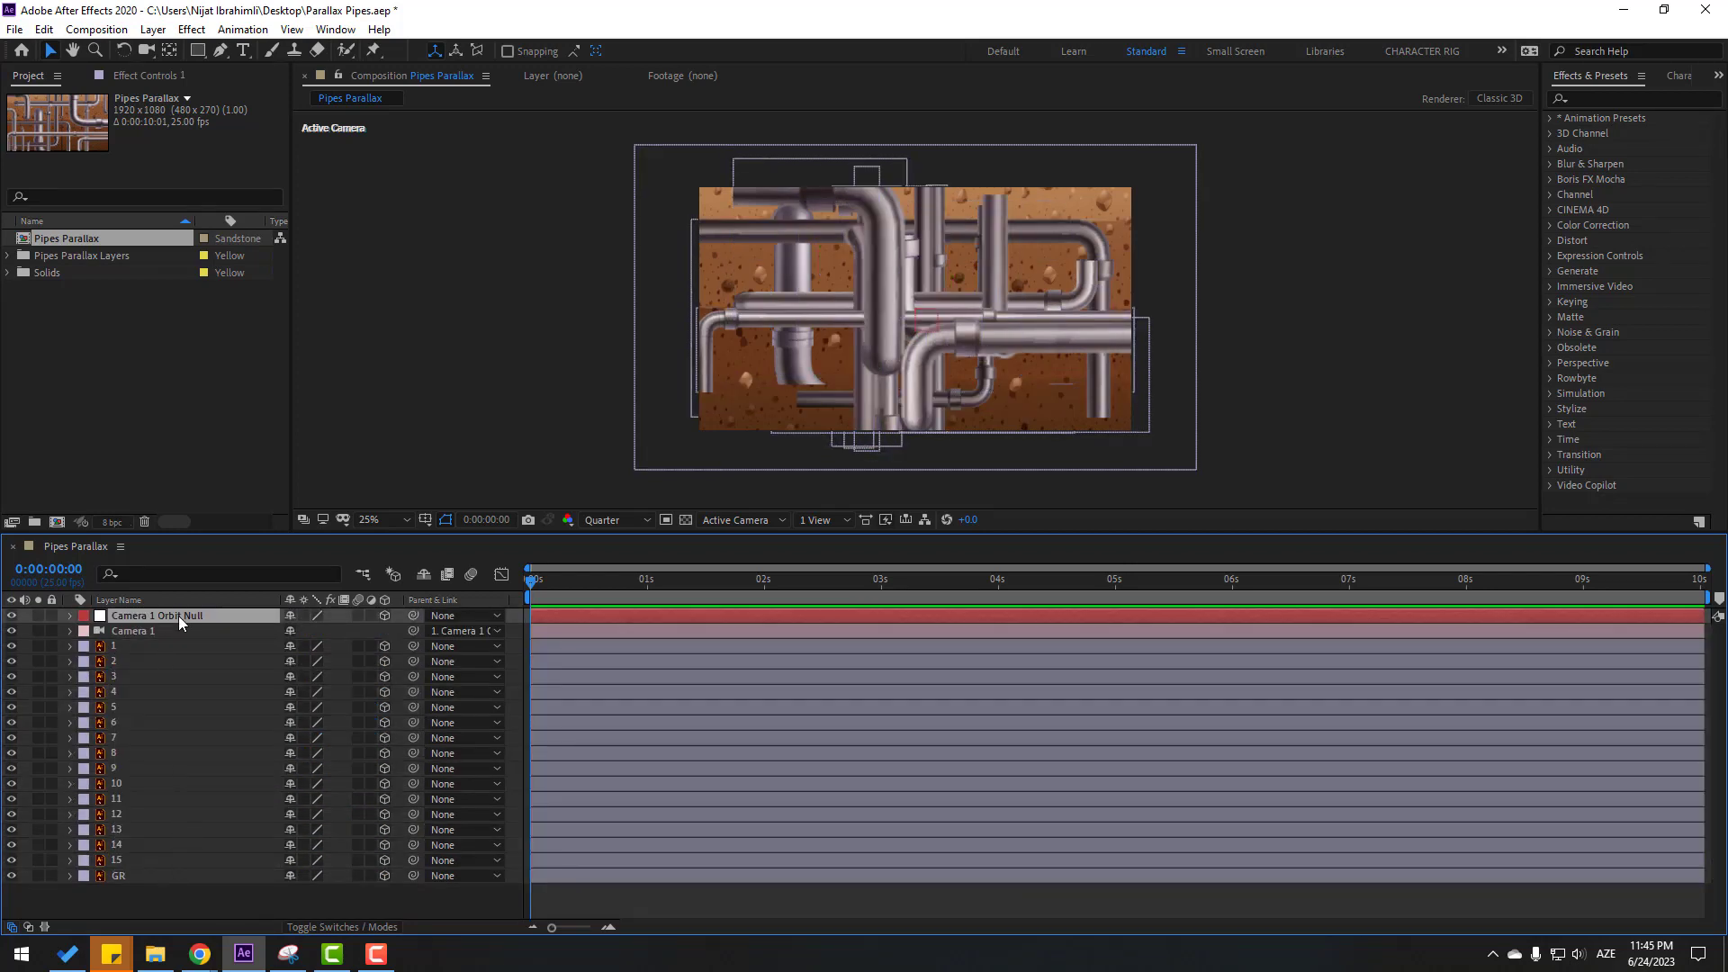
{"action": "key", "text": "p"}
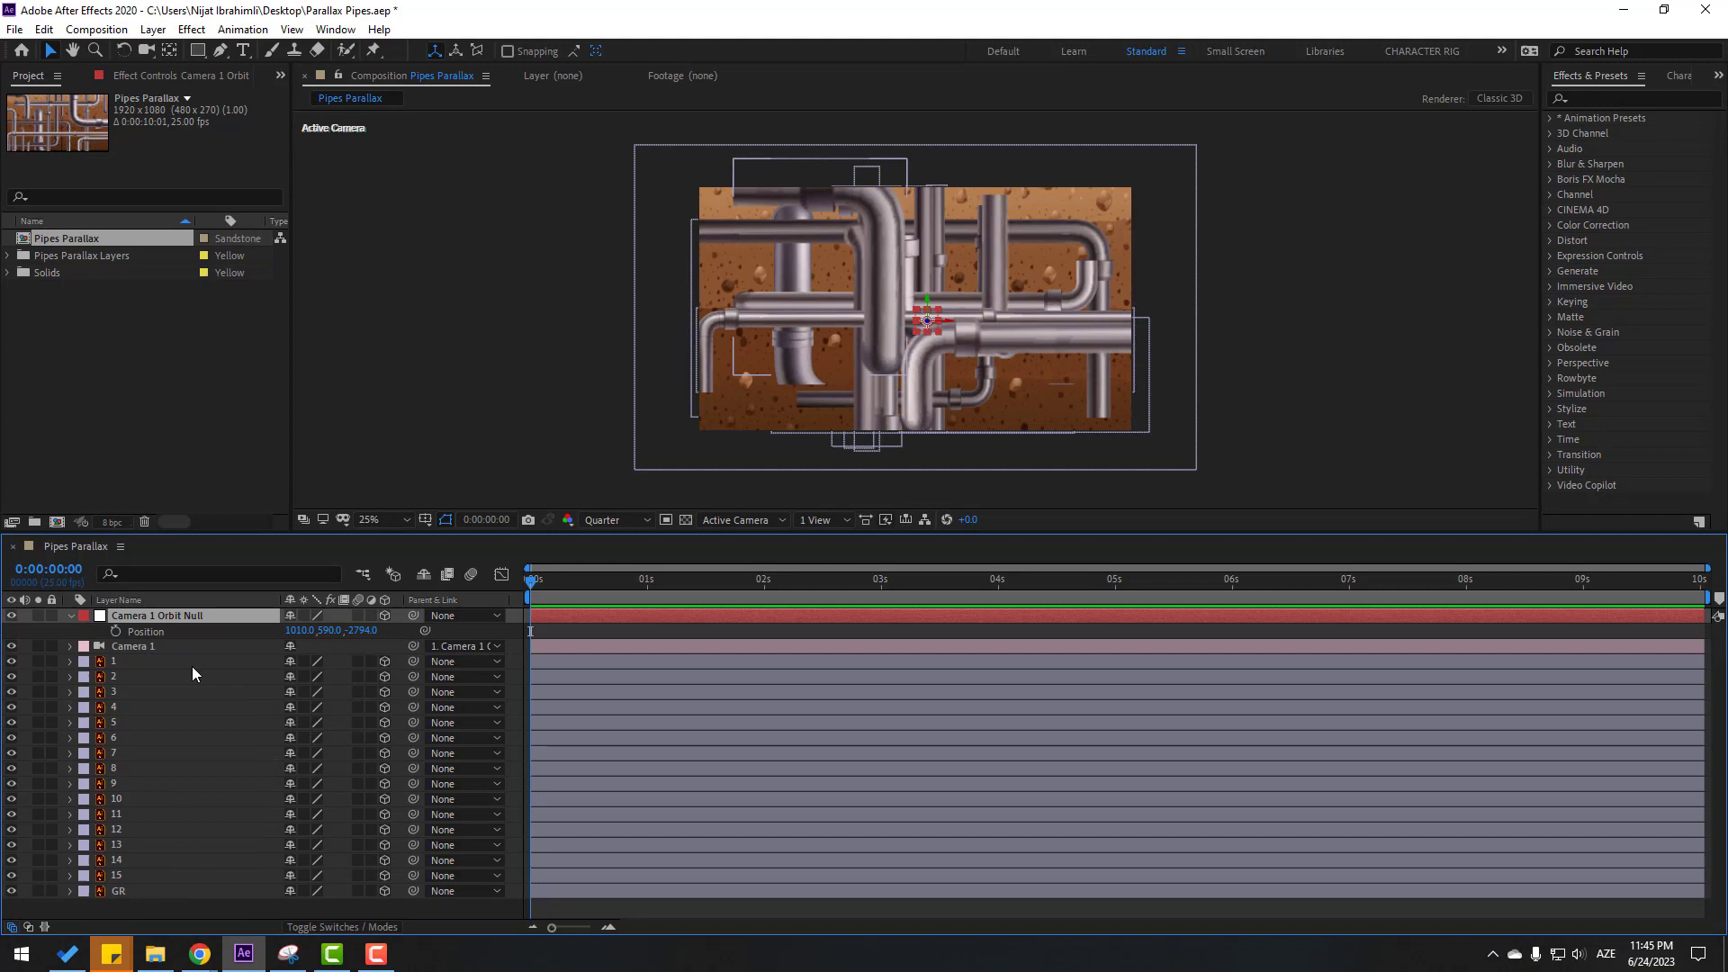
{"action": "left_click", "coordinate": [116, 631]}
{"action": "left_click_drag", "start_coordinate": [587, 583], "coordinate": [1704, 587]}
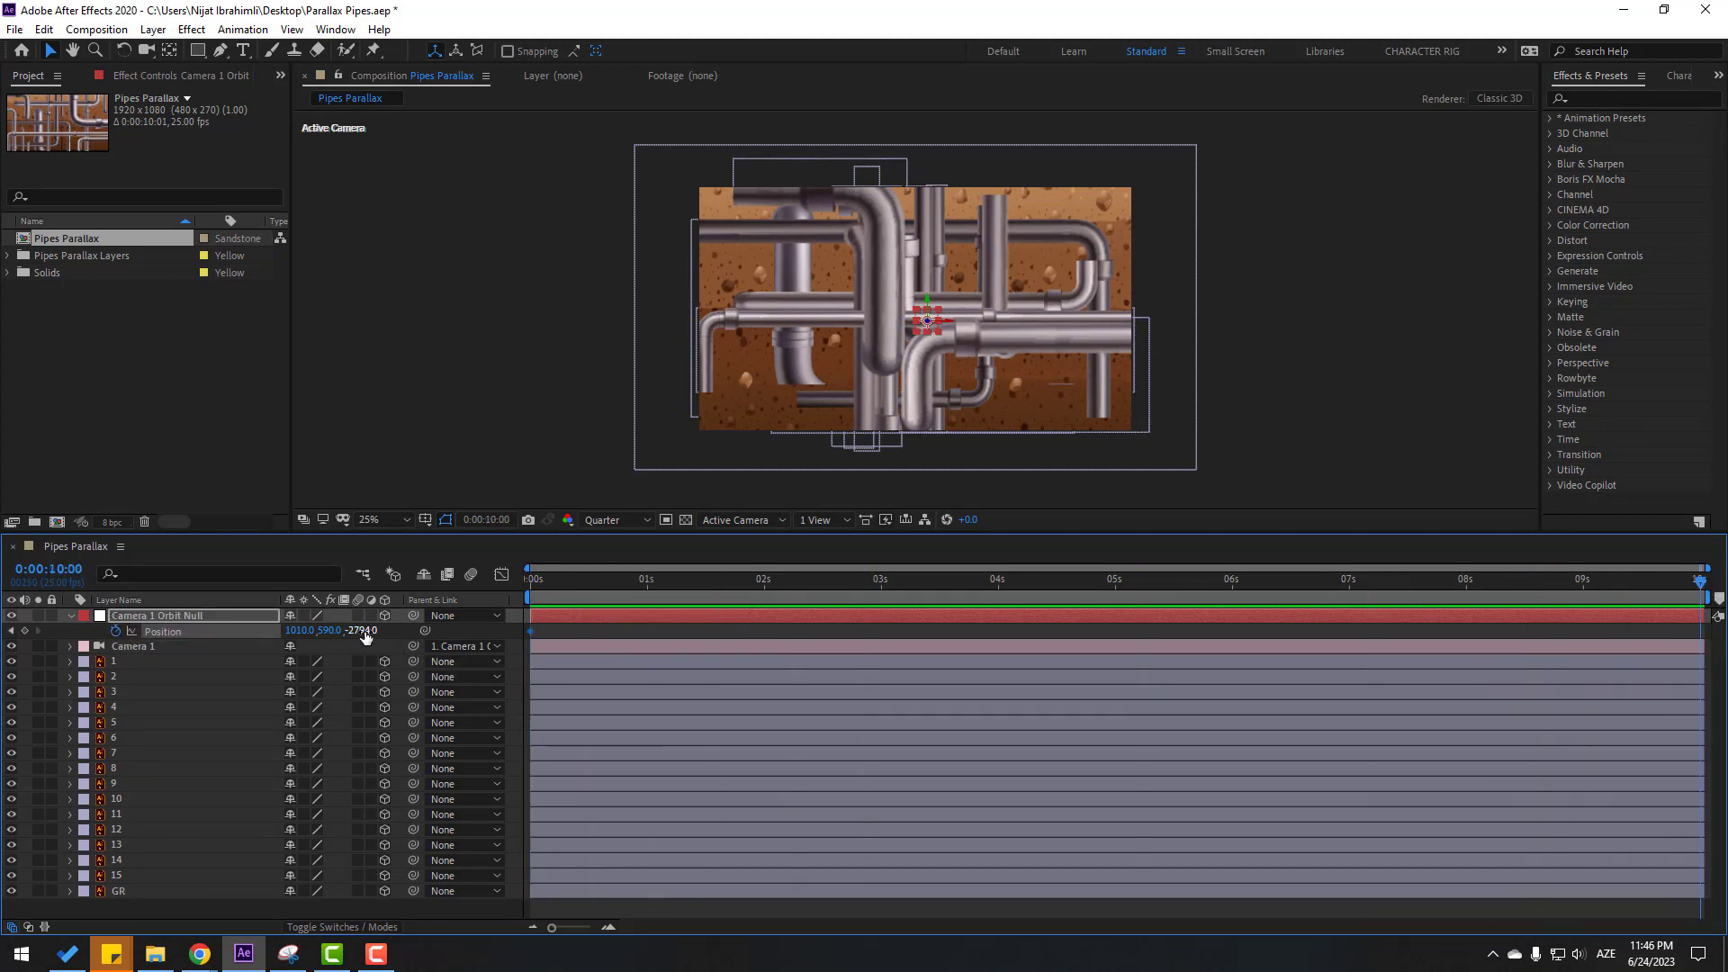
{"action": "left_click_drag", "start_coordinate": [364, 630], "coordinate": [413, 610]}
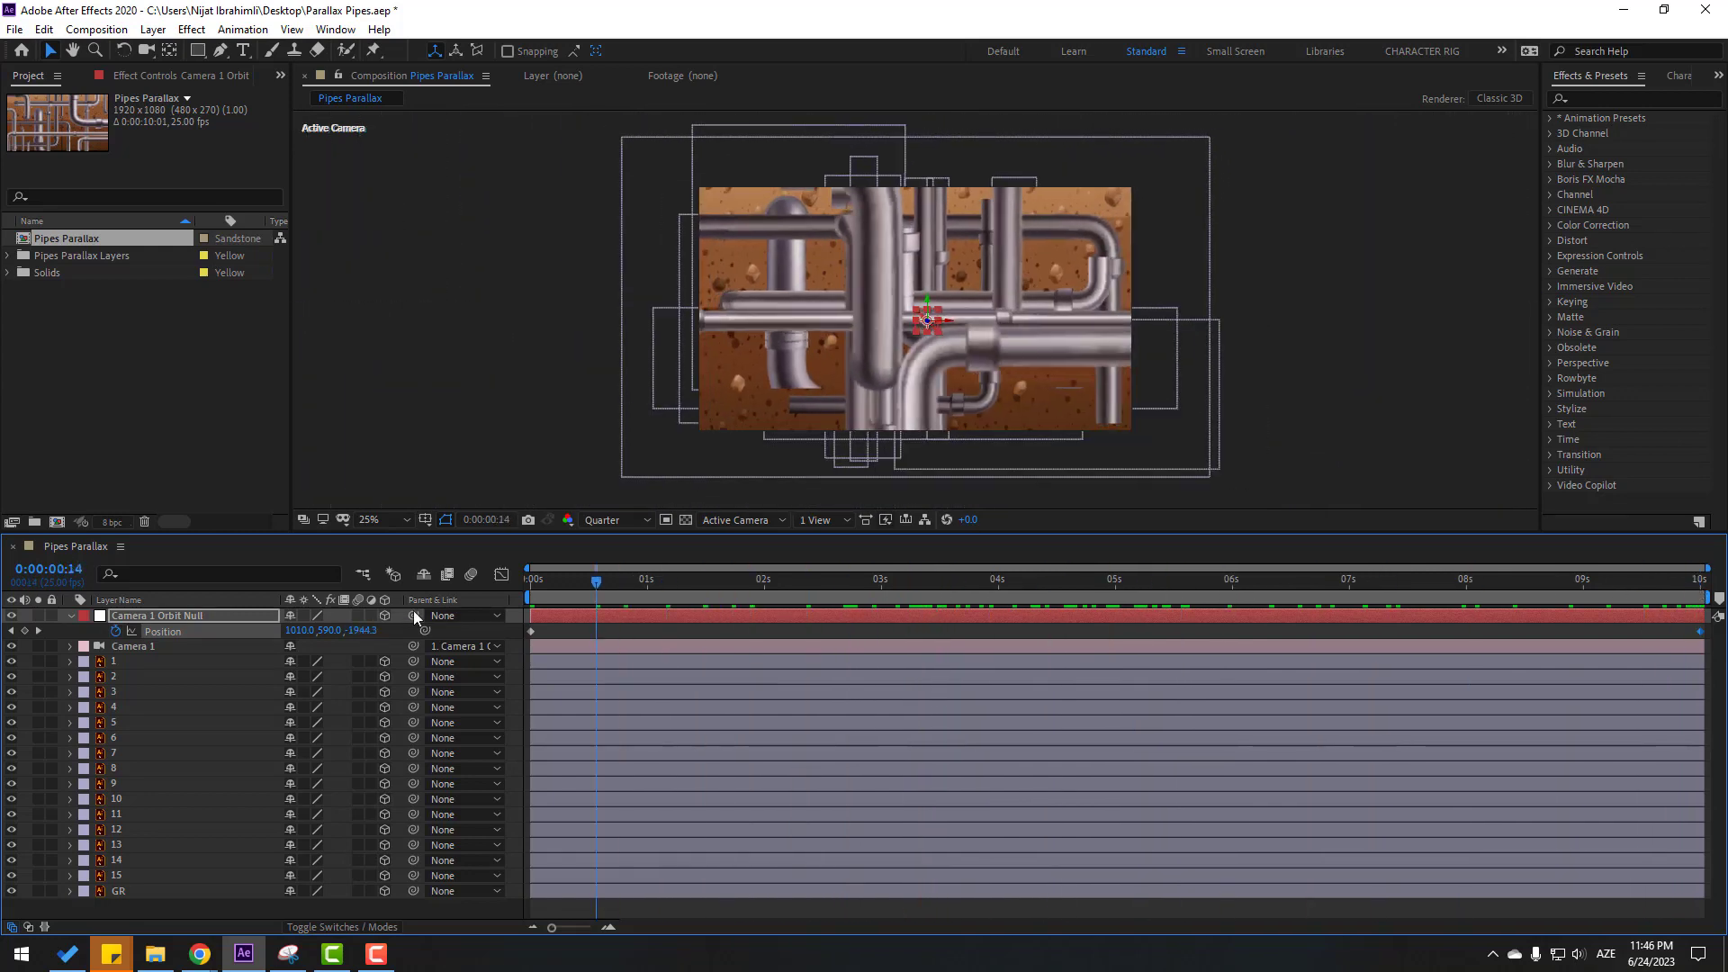
Step: At 1:01, shift layer 2 toward the frame's left side and move layer 1 lower, out of the camera's path
{"action": "left_click", "coordinate": [649, 586]}
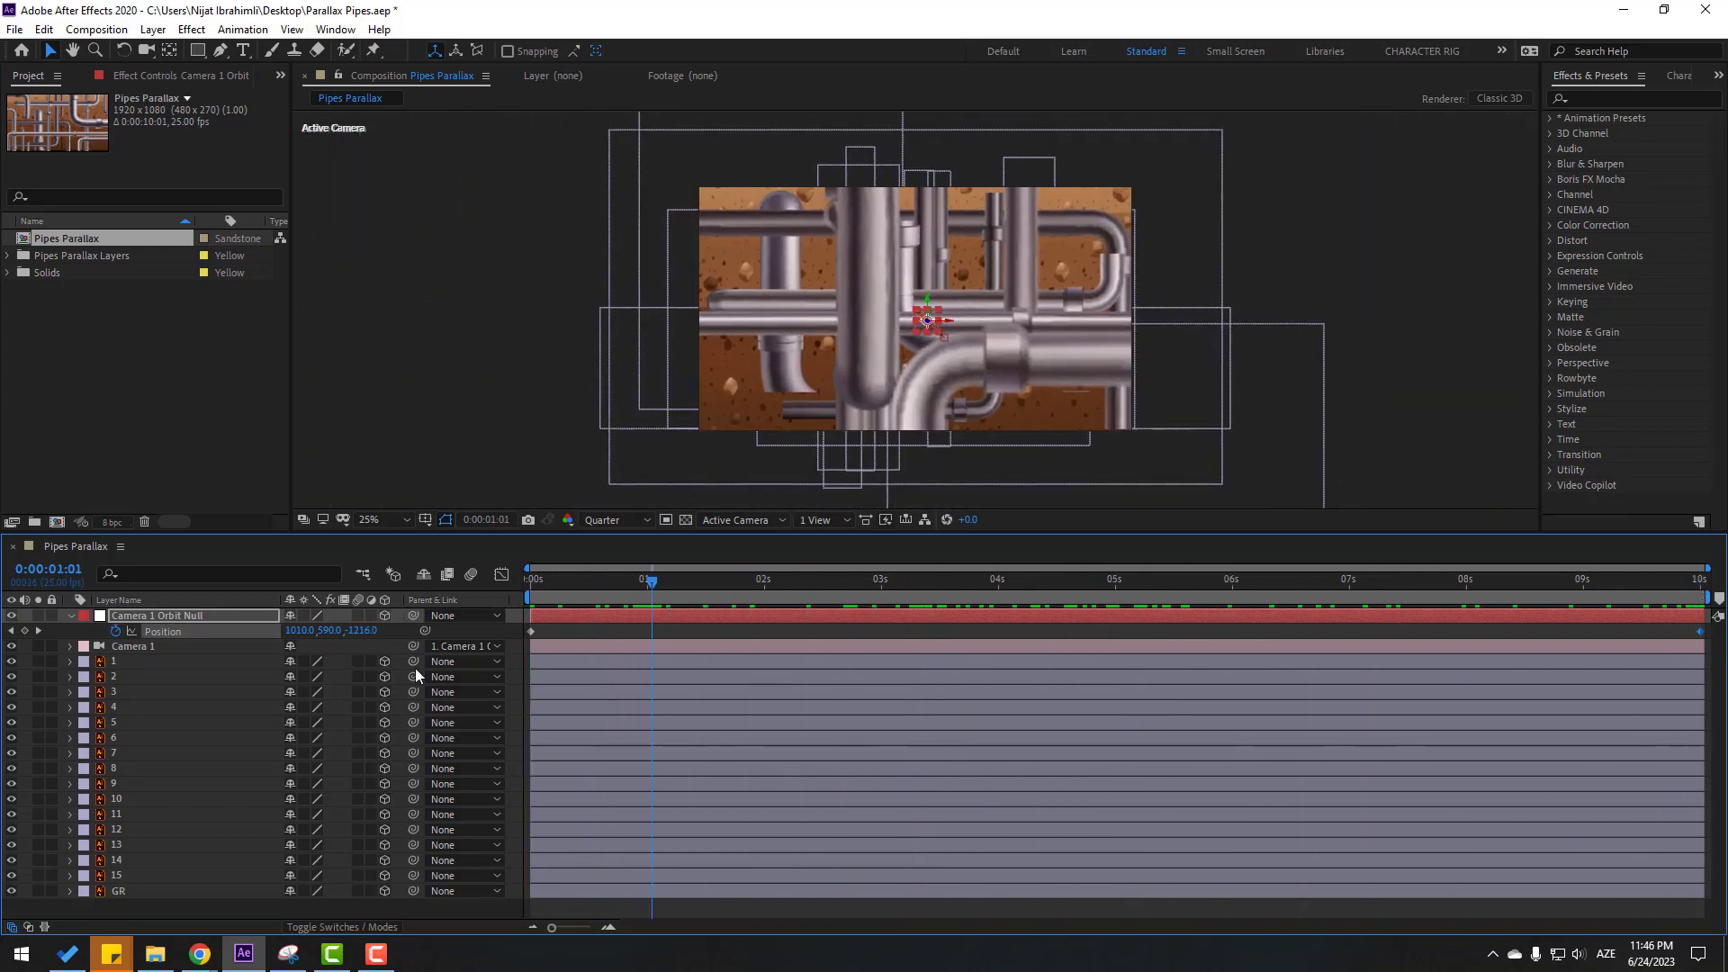
{"action": "left_click", "coordinate": [576, 629]}
{"action": "left_click", "coordinate": [878, 352]}
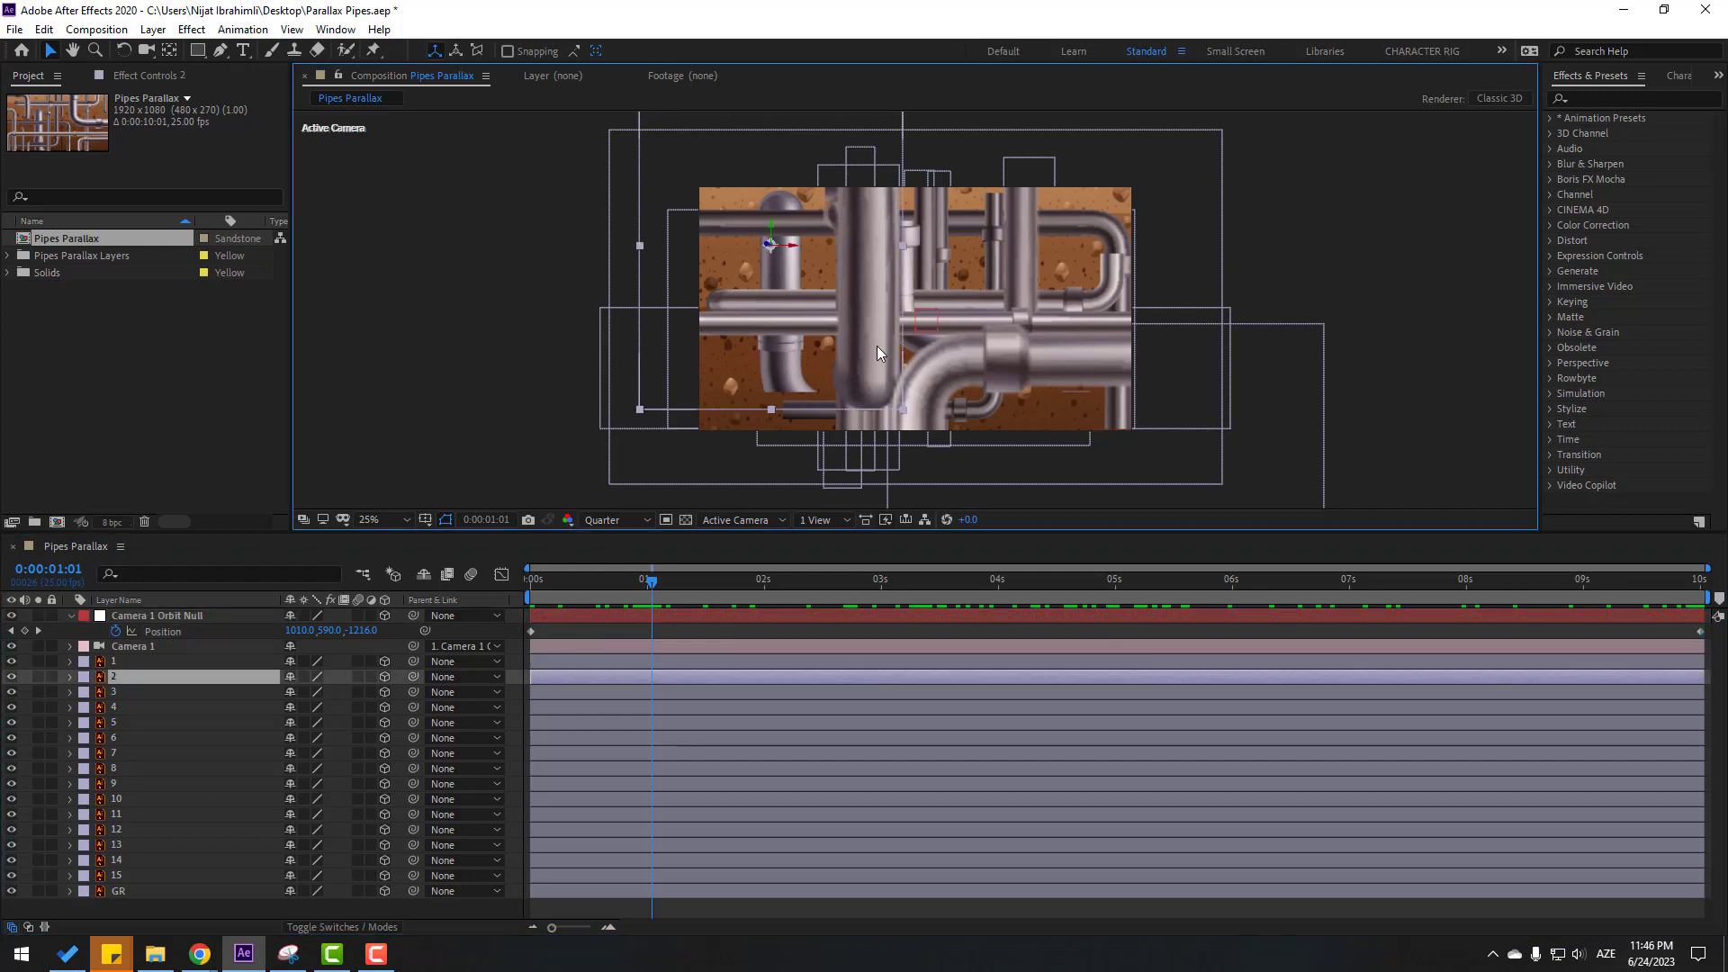
{"action": "left_click_drag", "start_coordinate": [793, 251], "coordinate": [687, 251]}
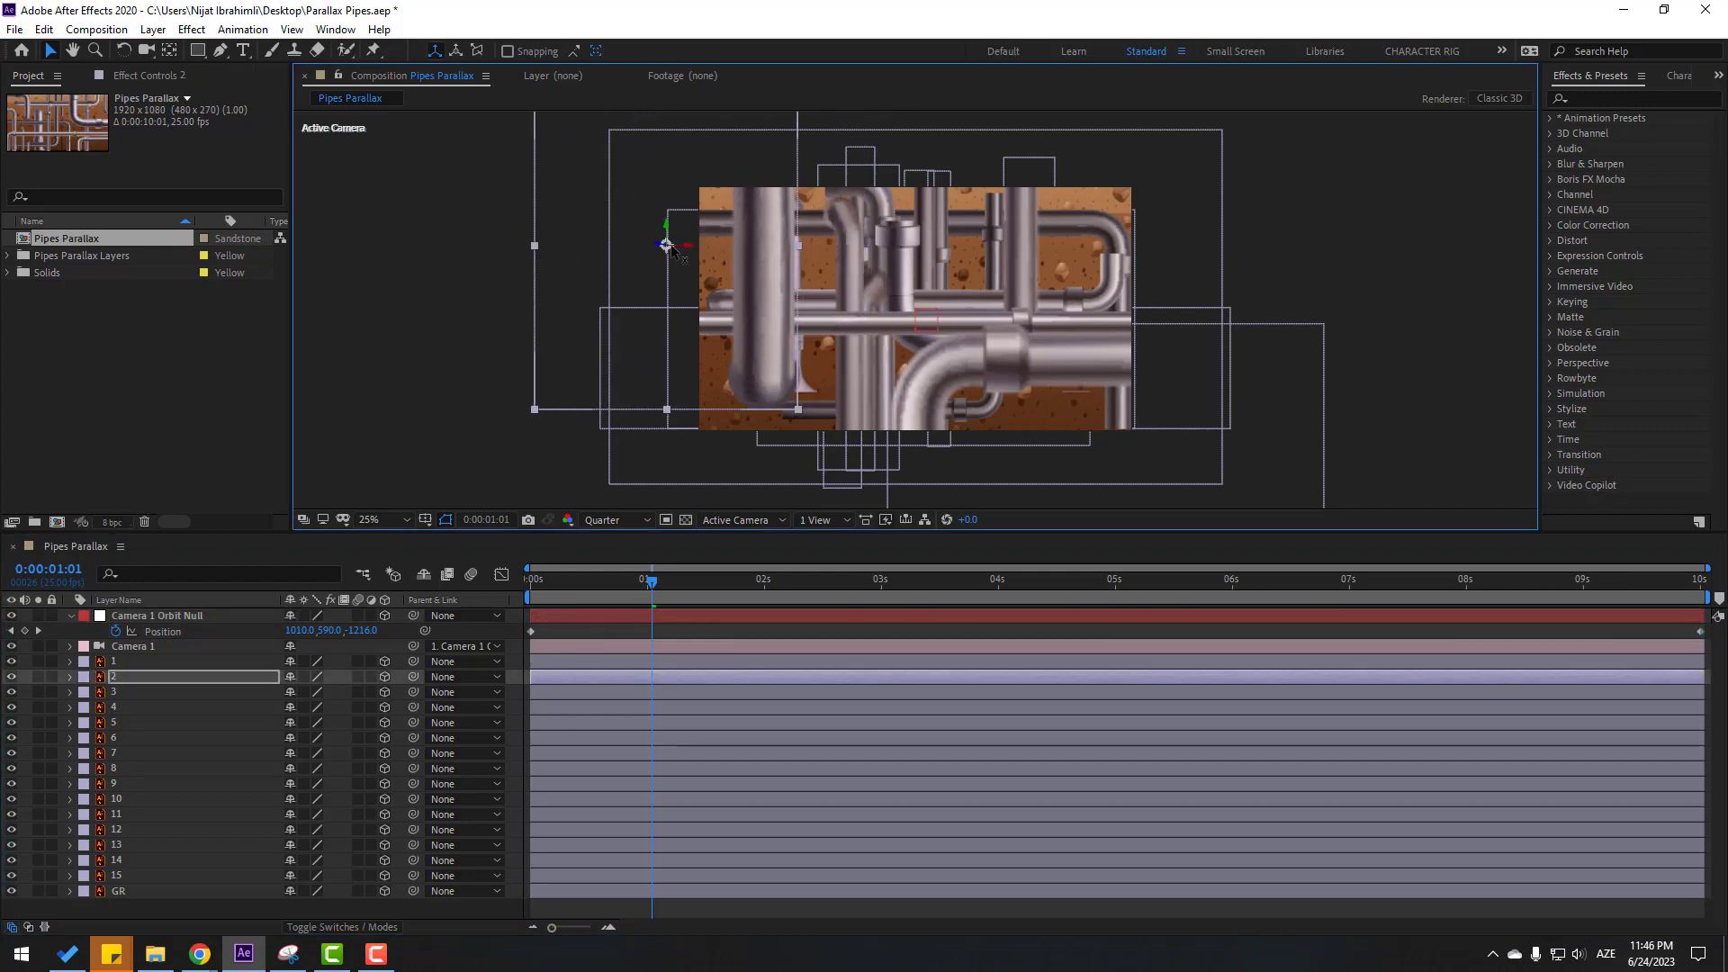
{"action": "left_click", "coordinate": [1049, 357]}
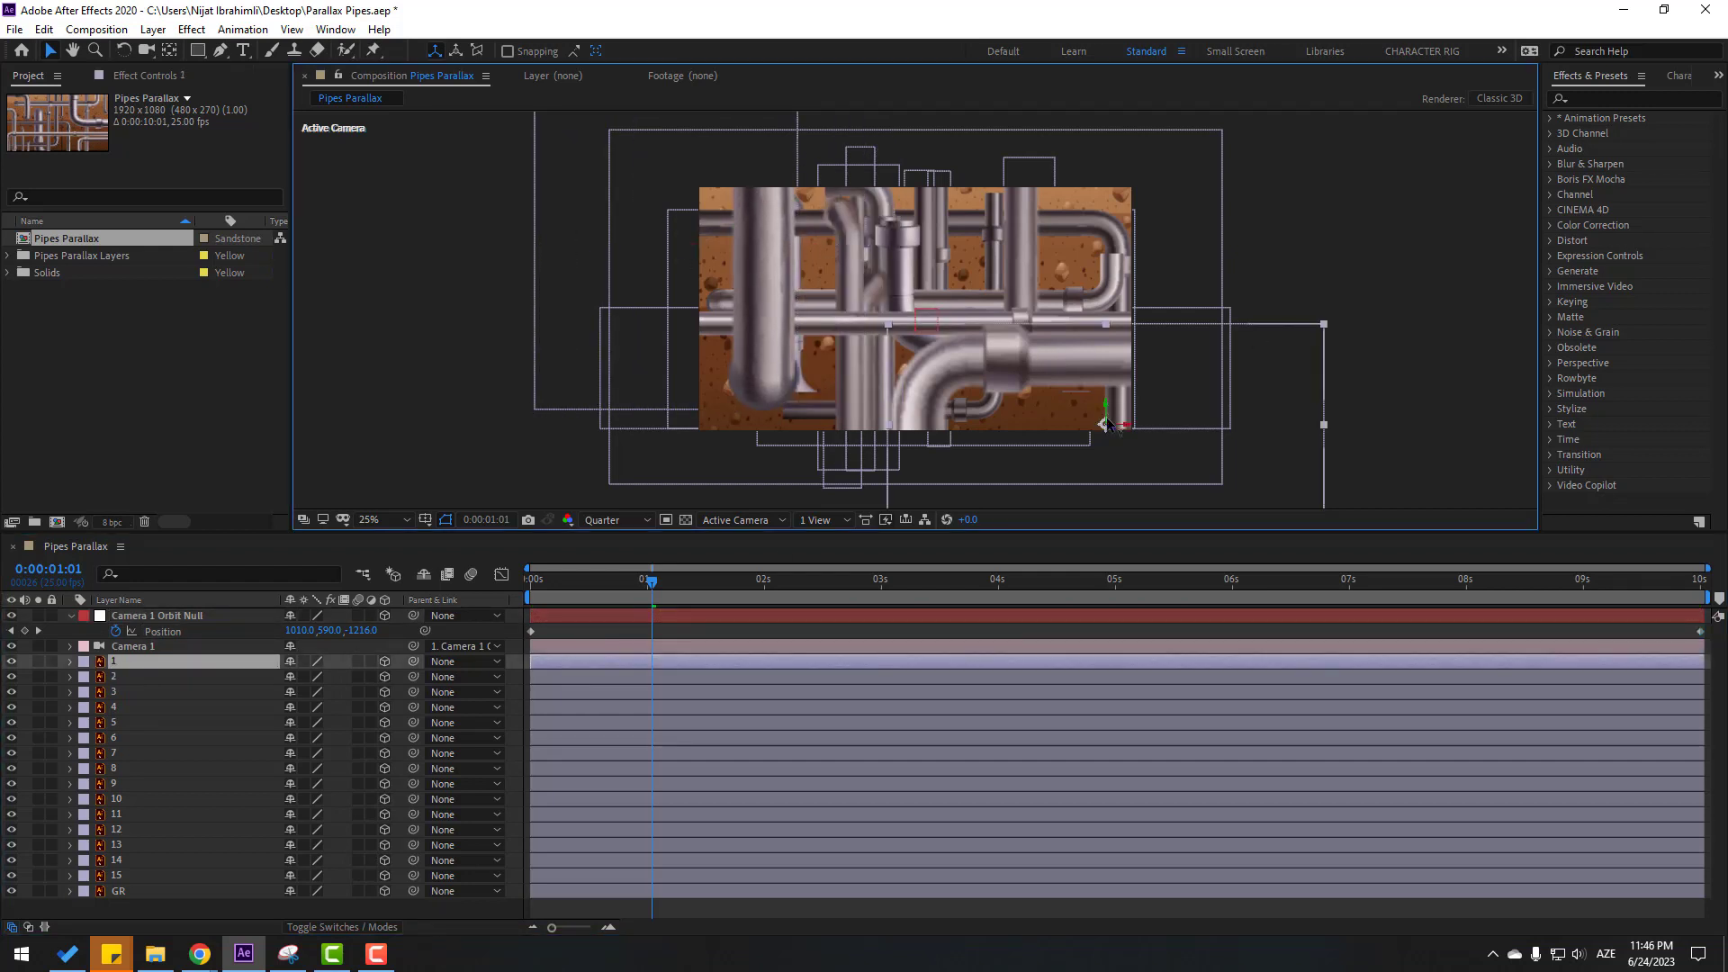
{"action": "left_click_drag", "start_coordinate": [1105, 407], "coordinate": [1105, 451]}
{"action": "left_click_drag", "start_coordinate": [644, 581], "coordinate": [515, 591]}
{"action": "key", "text": "space"}
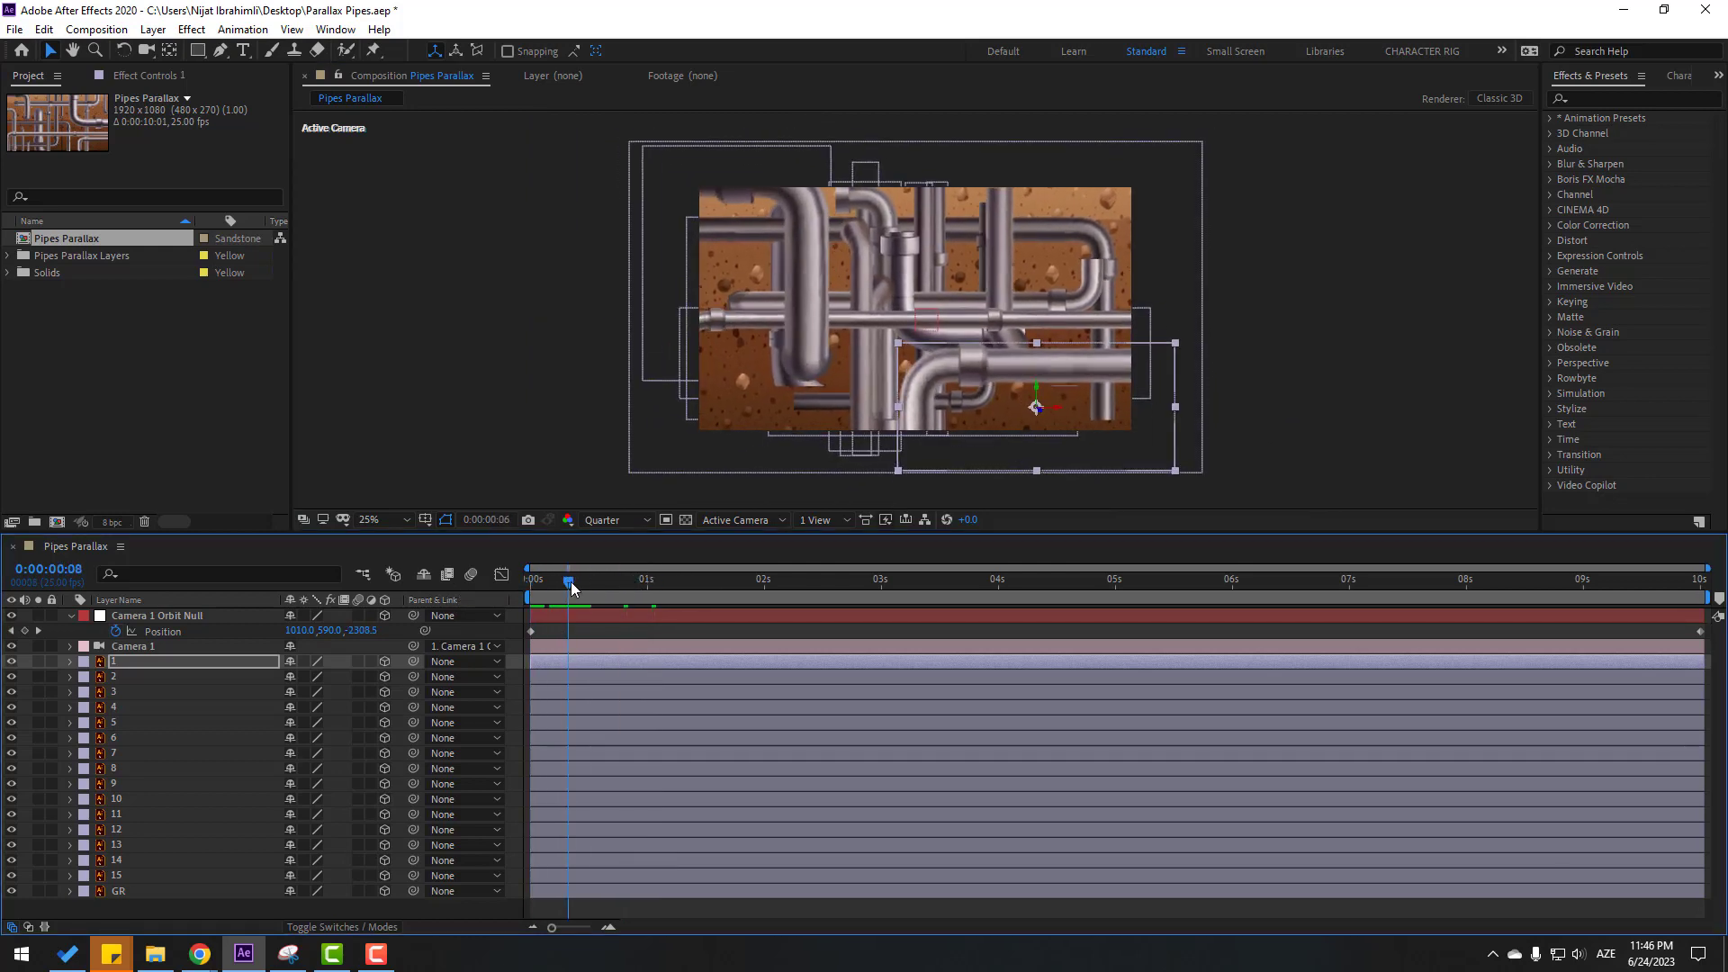
Step: Set layer 3's scale to about 198% and move the layer lower in the frame at 2:07
{"action": "left_click_drag", "start_coordinate": [708, 569], "coordinate": [788, 557]}
{"action": "left_click", "coordinate": [836, 333]}
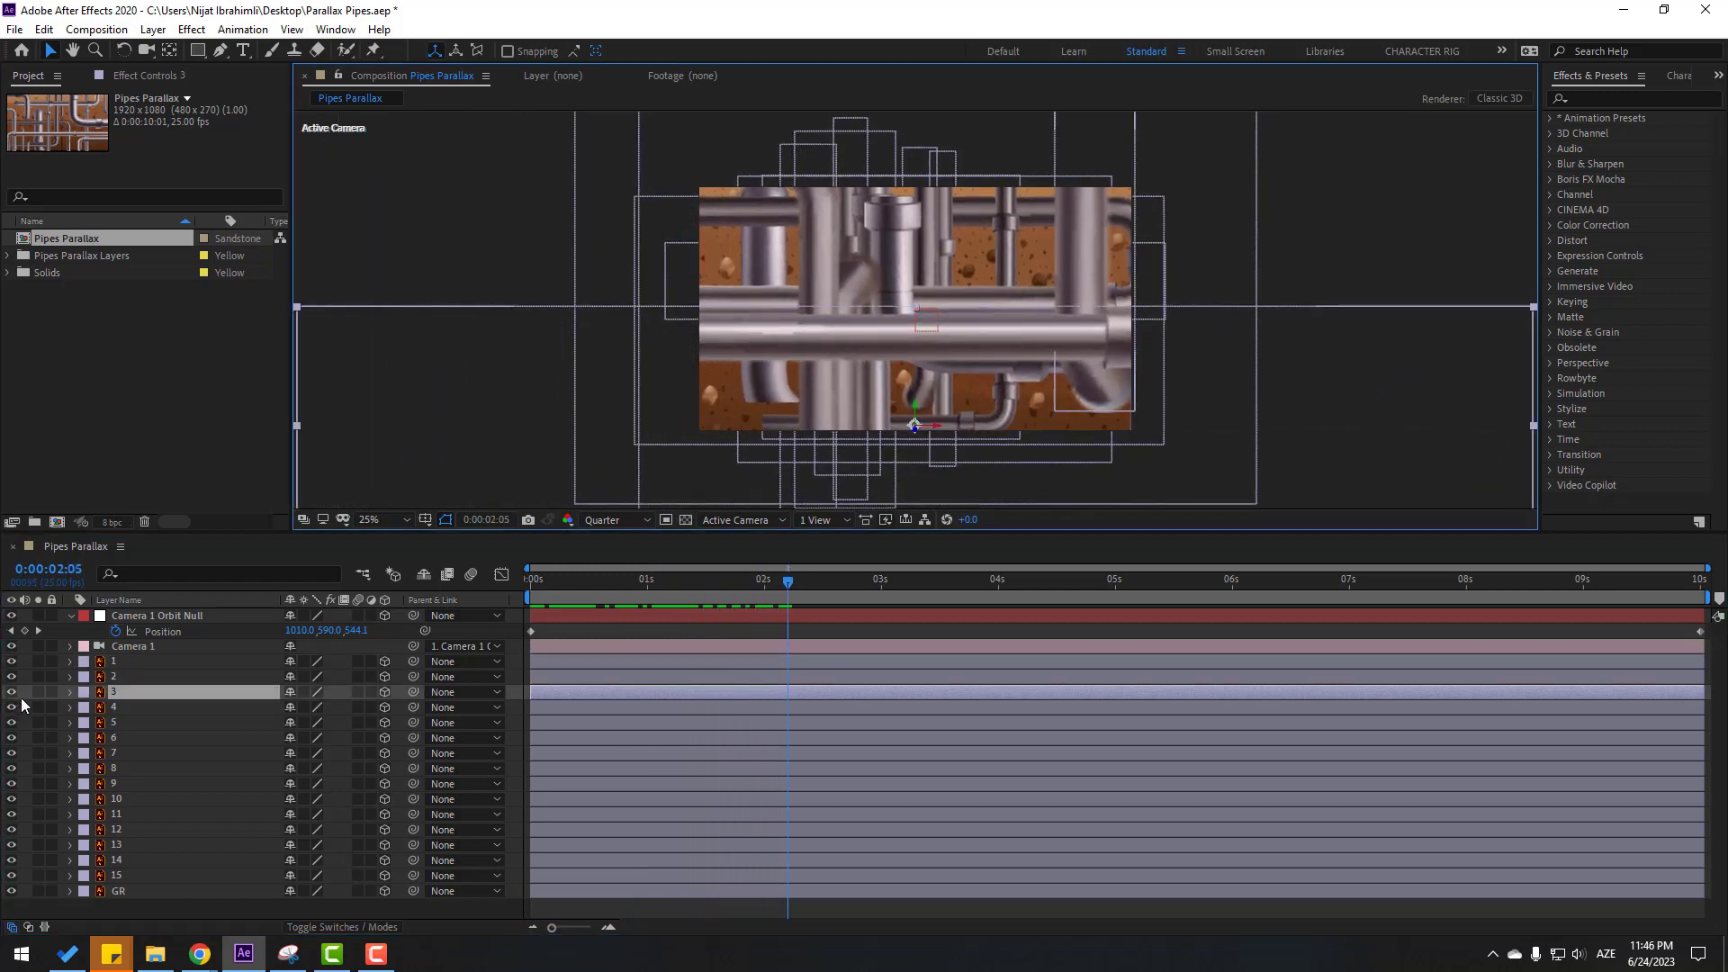
{"action": "key", "text": "s"}
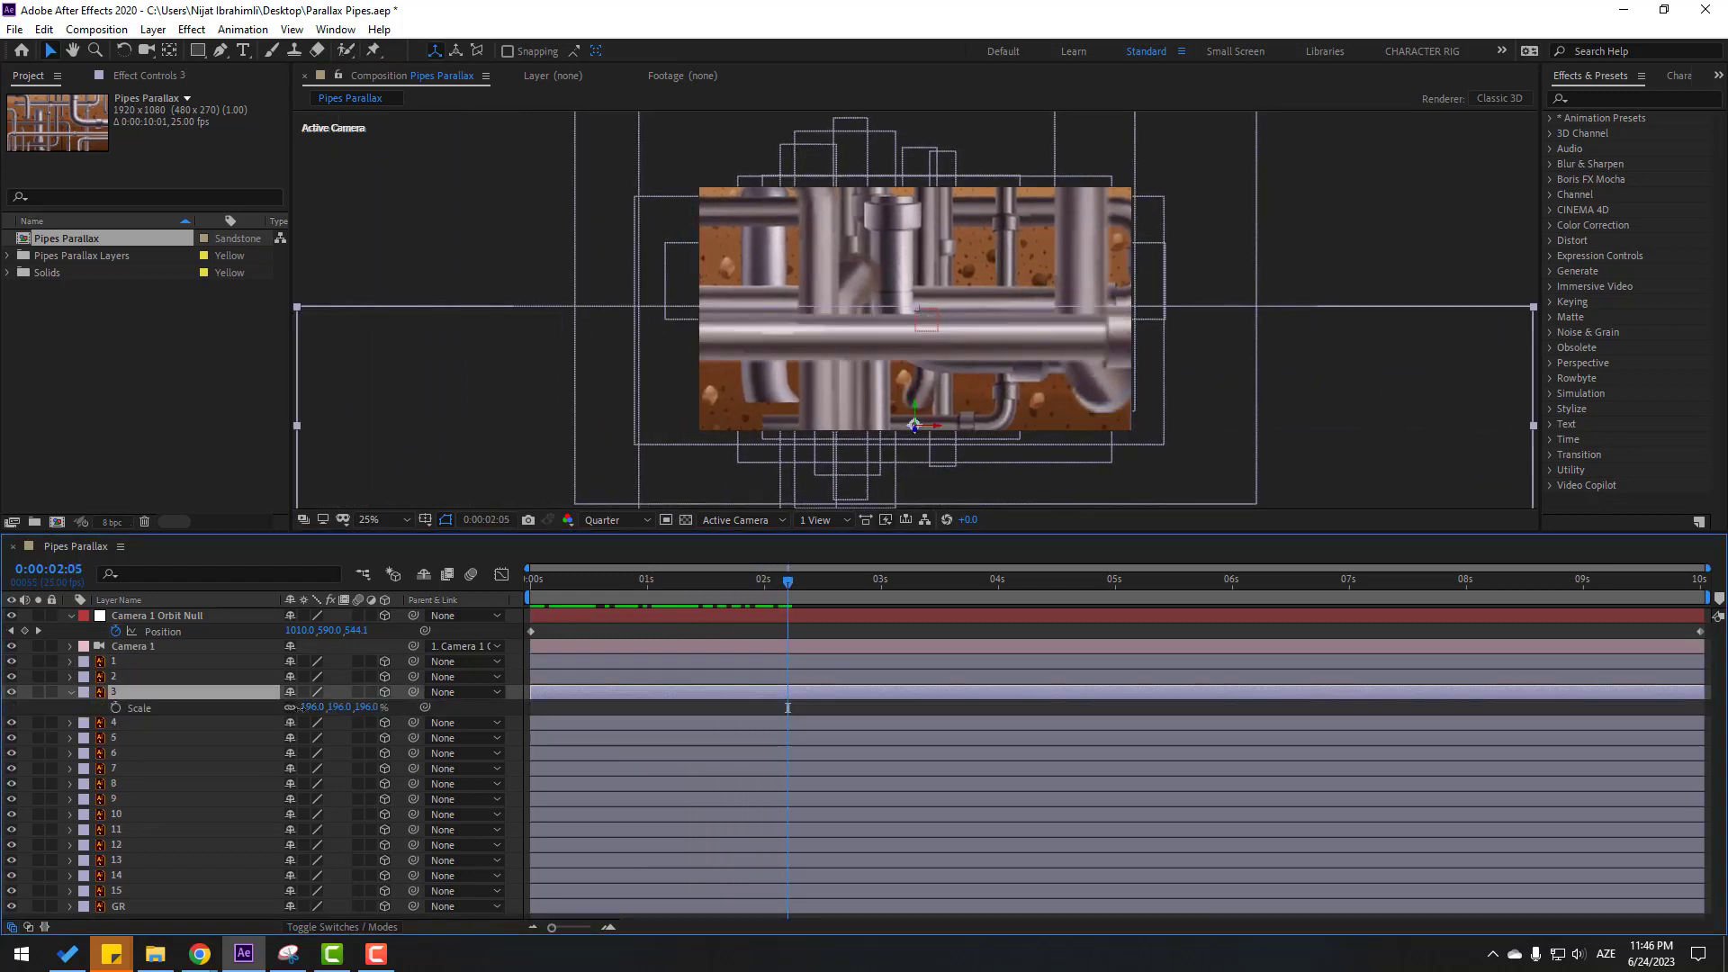
{"action": "left_click_drag", "start_coordinate": [310, 708], "coordinate": [246, 708]}
{"action": "left_click_drag", "start_coordinate": [743, 584], "coordinate": [483, 580]}
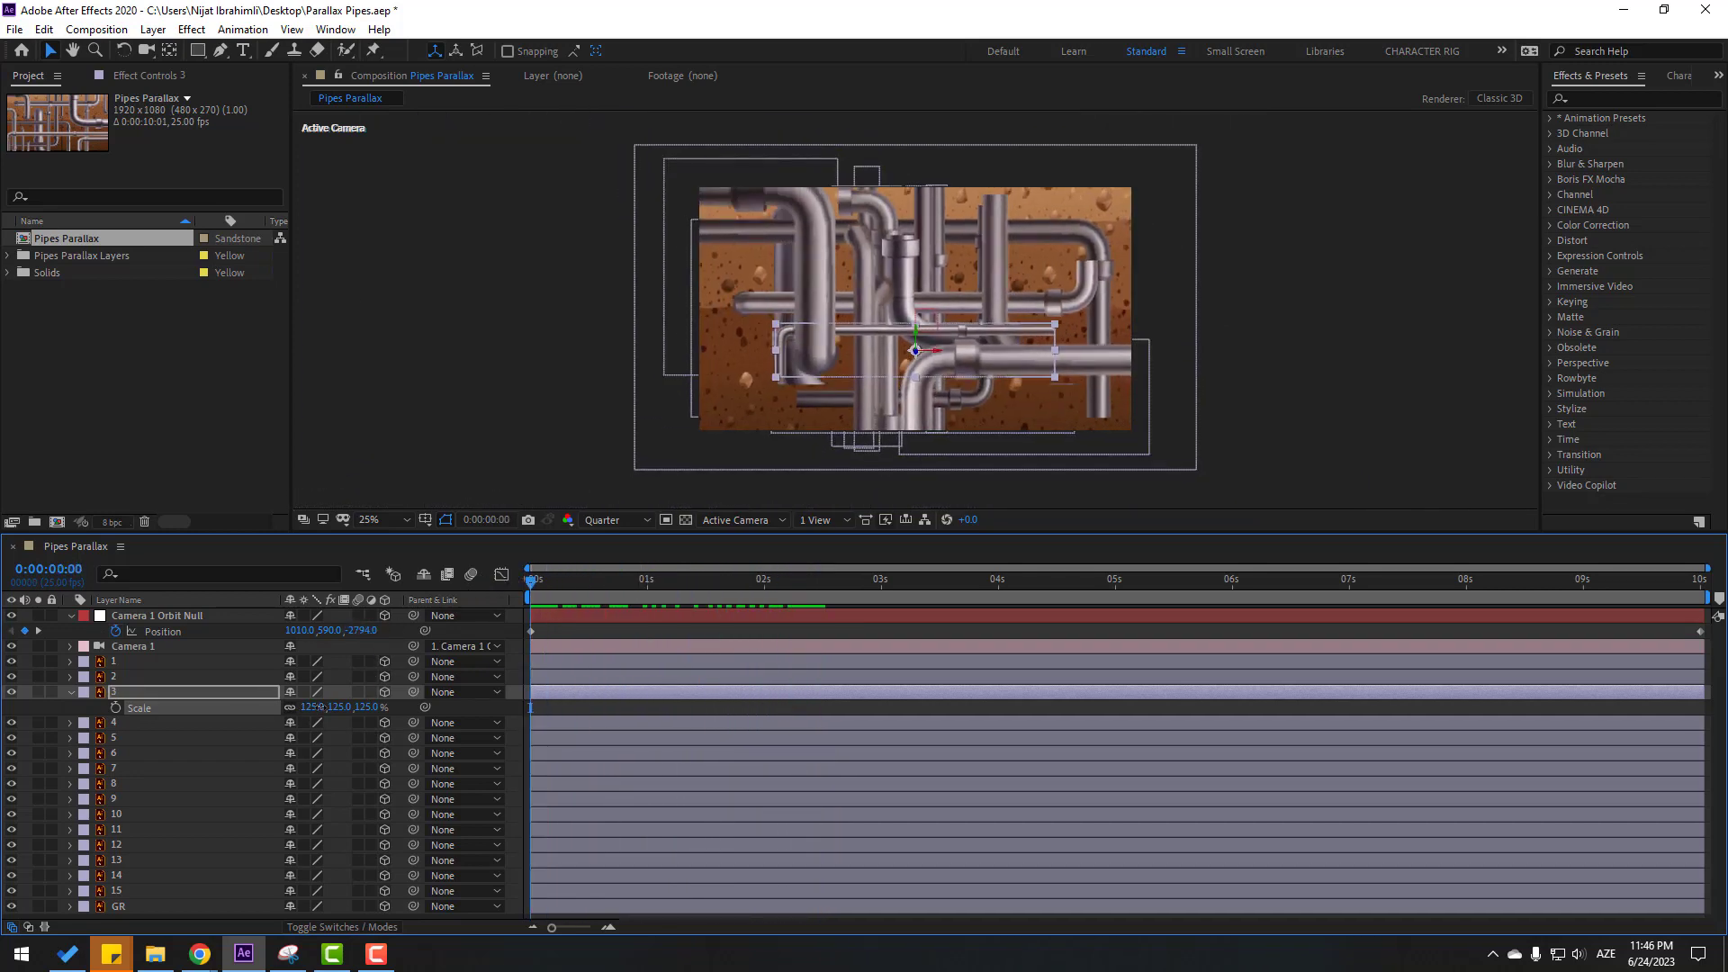
{"action": "left_click_drag", "start_coordinate": [312, 707], "coordinate": [683, 642]}
{"action": "left_click_drag", "start_coordinate": [544, 591], "coordinate": [805, 583]}
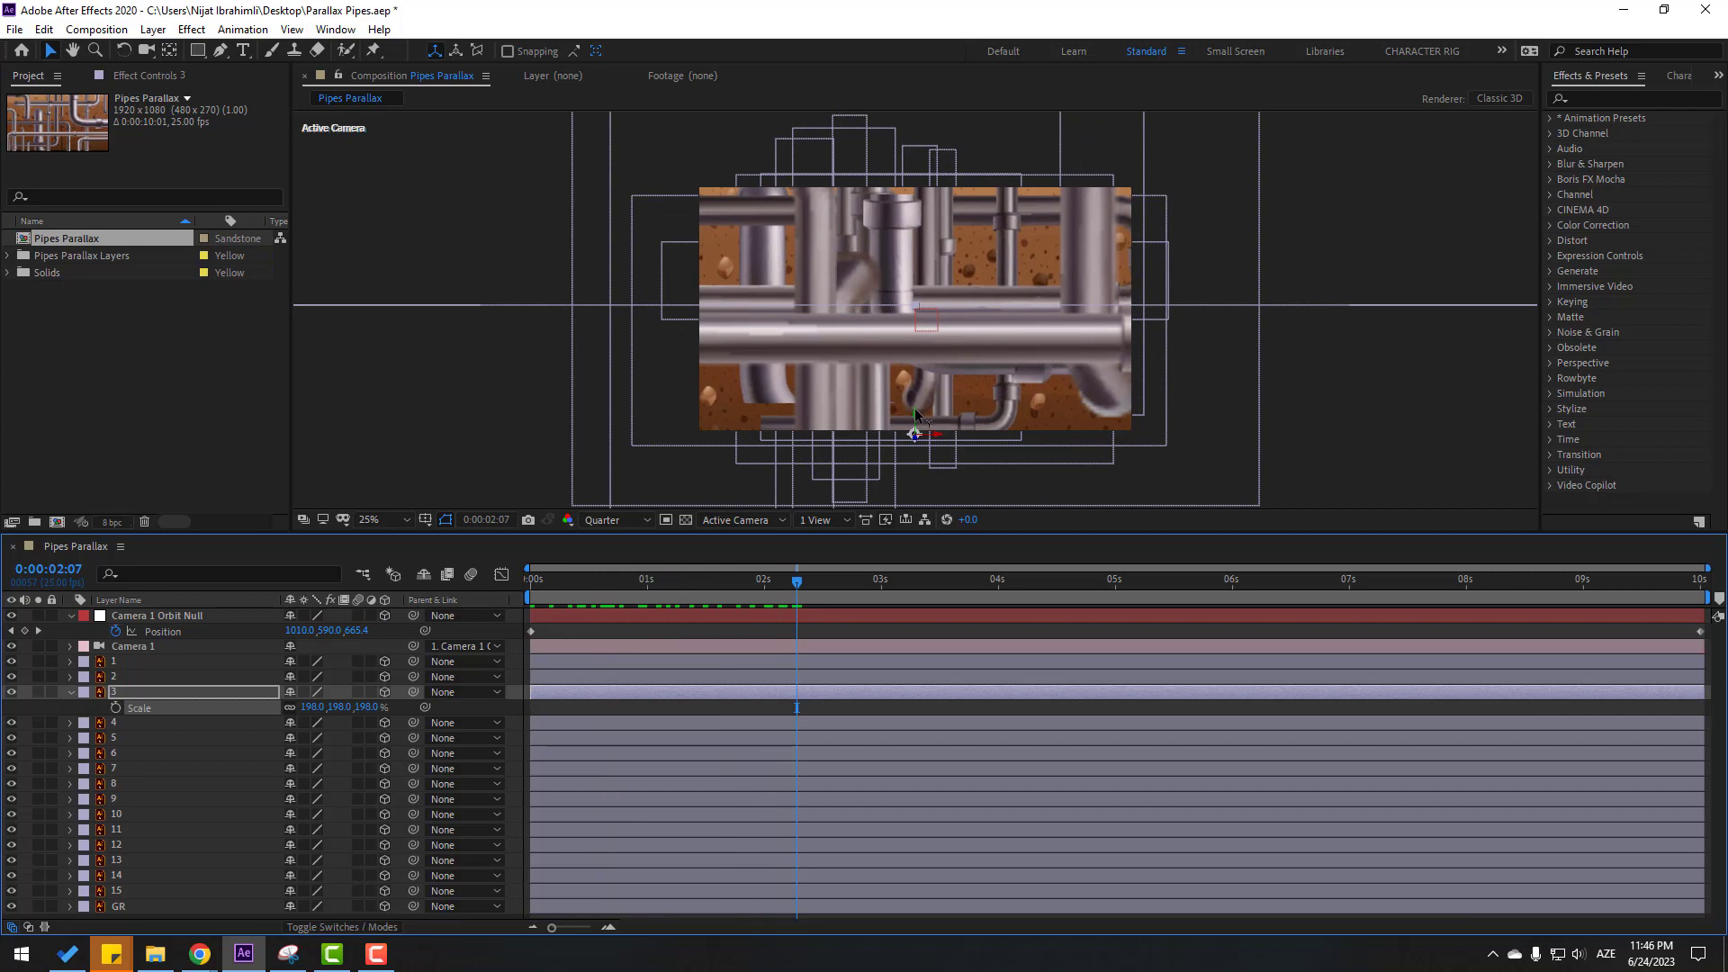
{"action": "left_click_drag", "start_coordinate": [907, 414], "coordinate": [907, 462]}
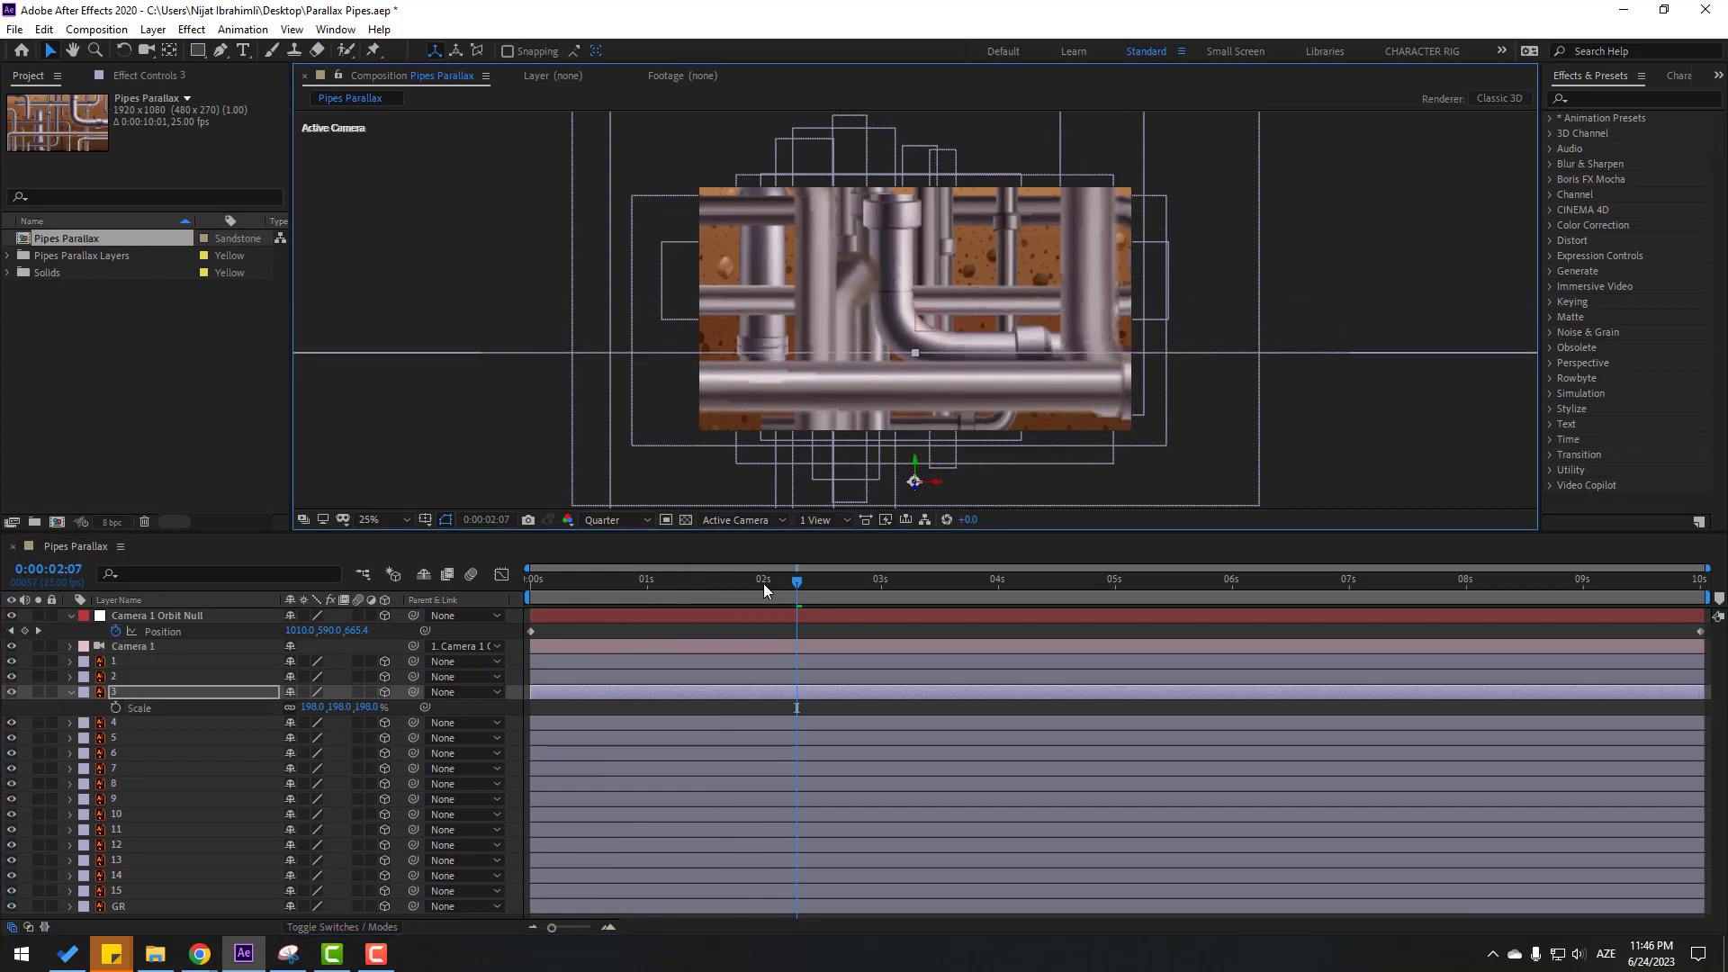
Step: At 2:22, shift layer 5 left and layer 7 right to open the middle of the frame
{"action": "left_click_drag", "start_coordinate": [797, 582], "coordinate": [866, 556]}
{"action": "left_click", "coordinate": [781, 286]}
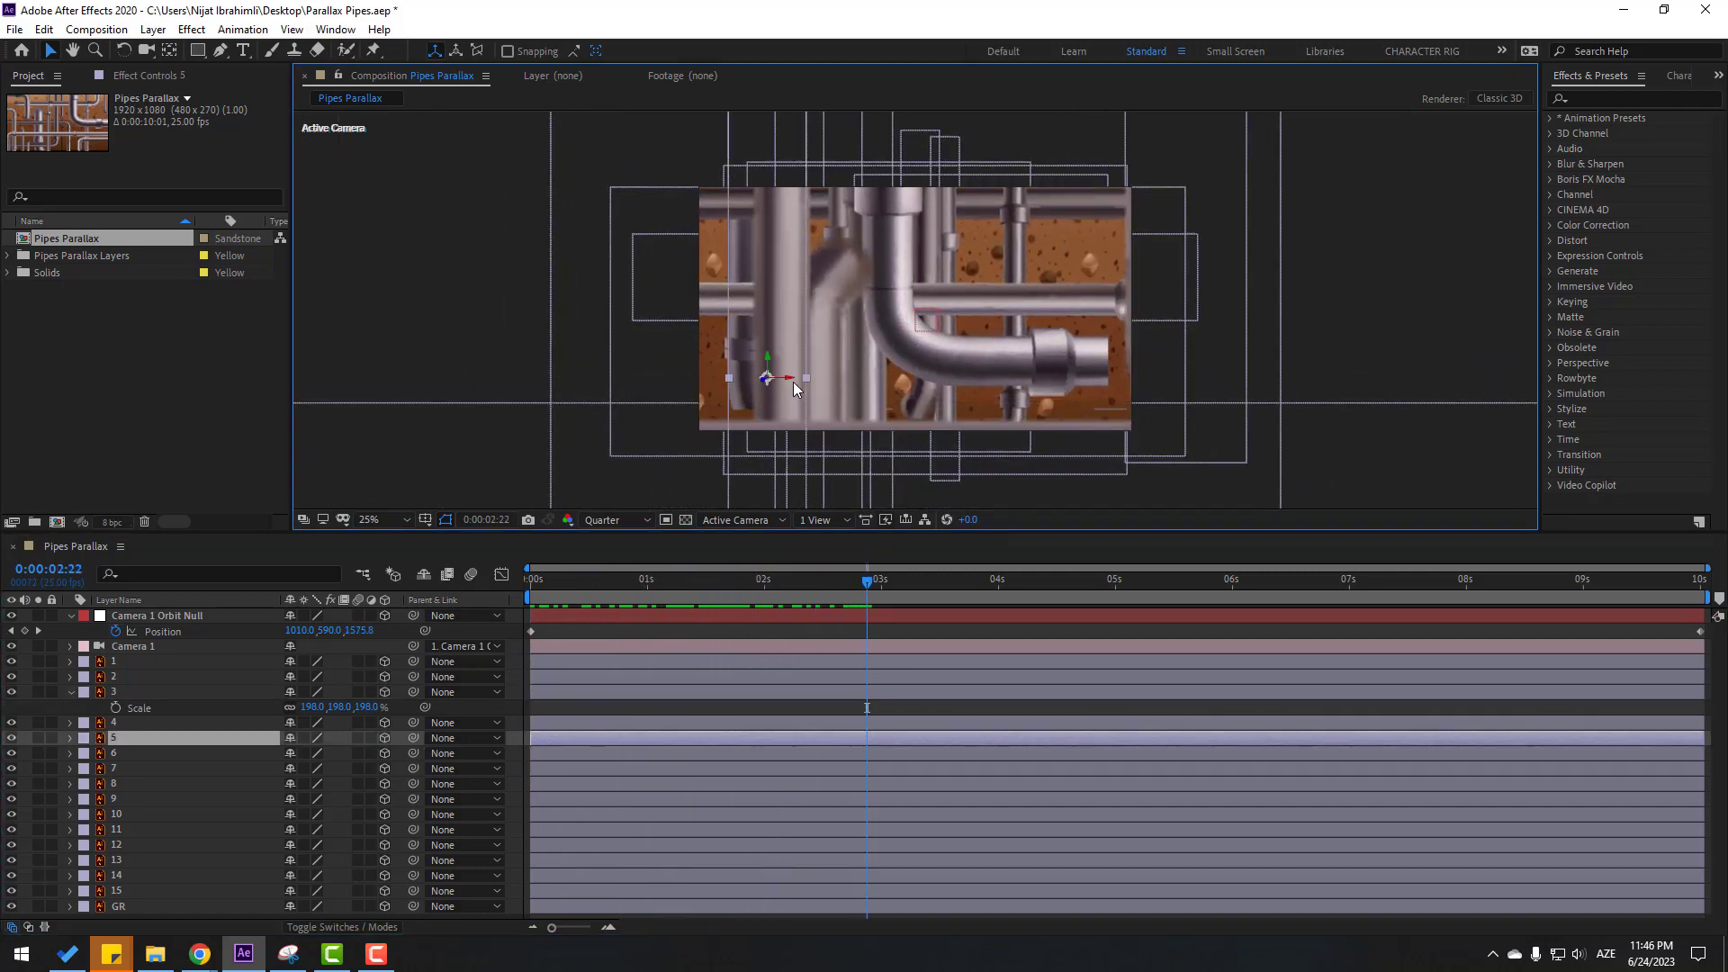
{"action": "mouse_move", "coordinate": [743, 386]}
{"action": "left_mouse_down"}
{"action": "mouse_move", "coordinate": [666, 383]}
{"action": "mouse_move", "coordinate": [720, 382]}
{"action": "left_mouse_up"}
{"action": "left_click", "coordinate": [948, 358]}
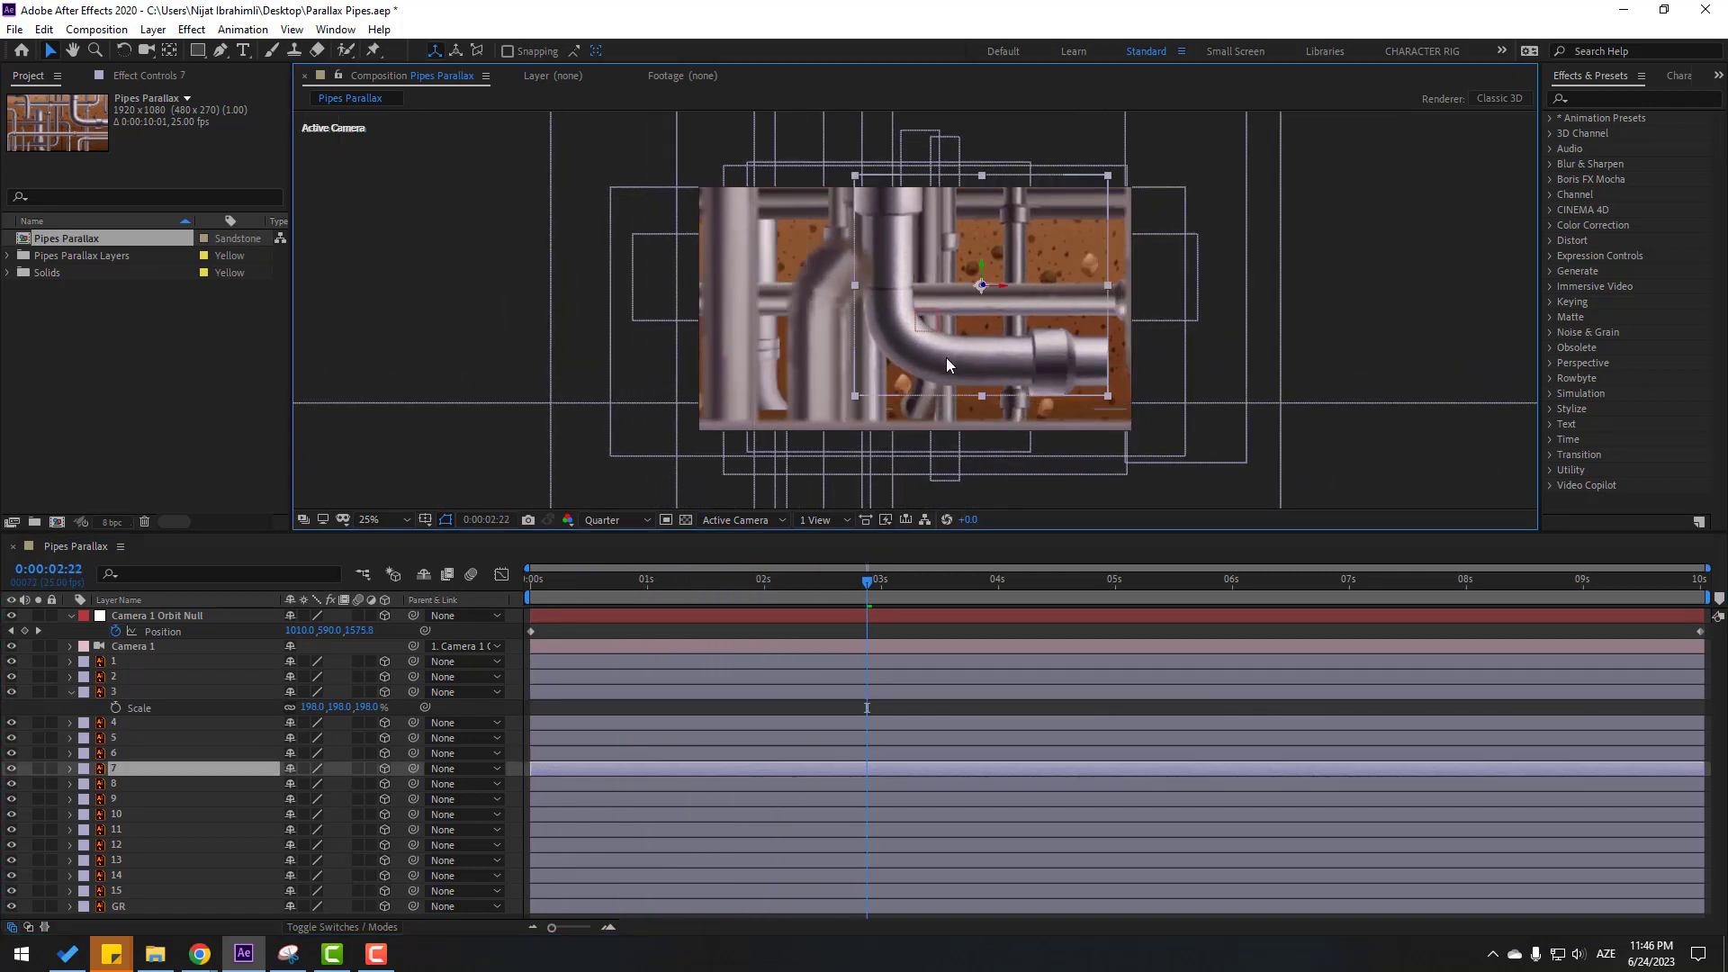
{"action": "left_click_drag", "start_coordinate": [1014, 291], "coordinate": [1063, 290]}
Step: Move layer 6 left and up at 3:16, and raise it further at 2:18
{"action": "left_click_drag", "start_coordinate": [885, 581], "coordinate": [955, 581]}
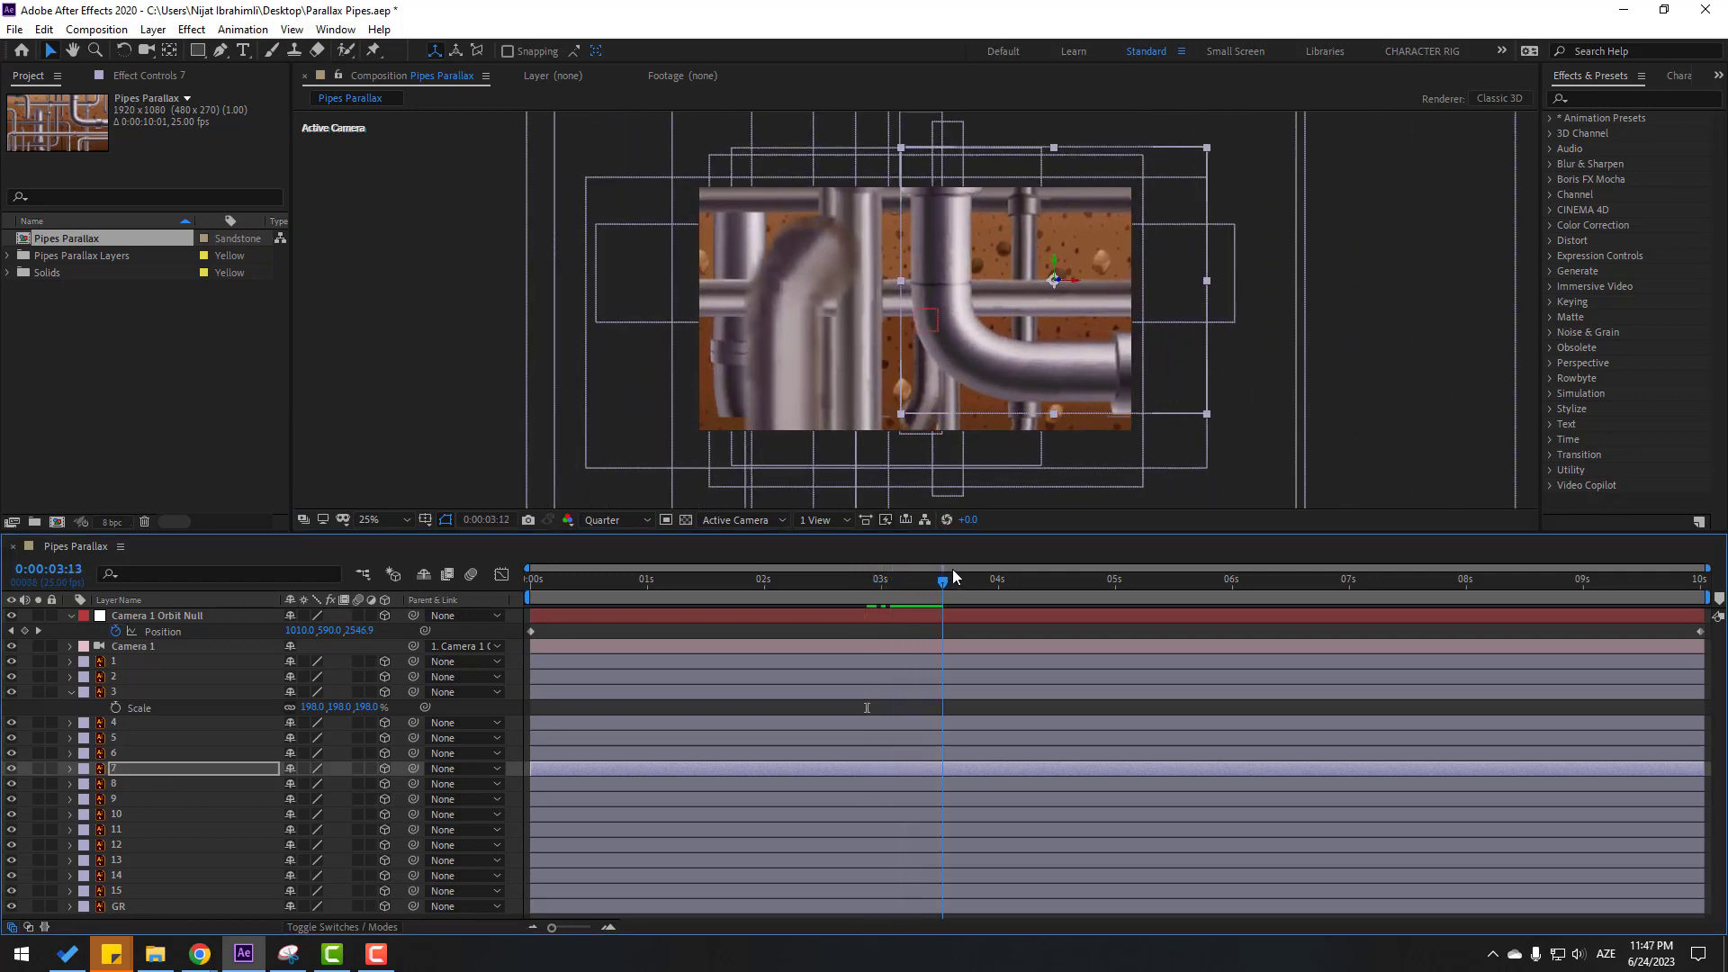
{"action": "left_click", "coordinate": [799, 332]}
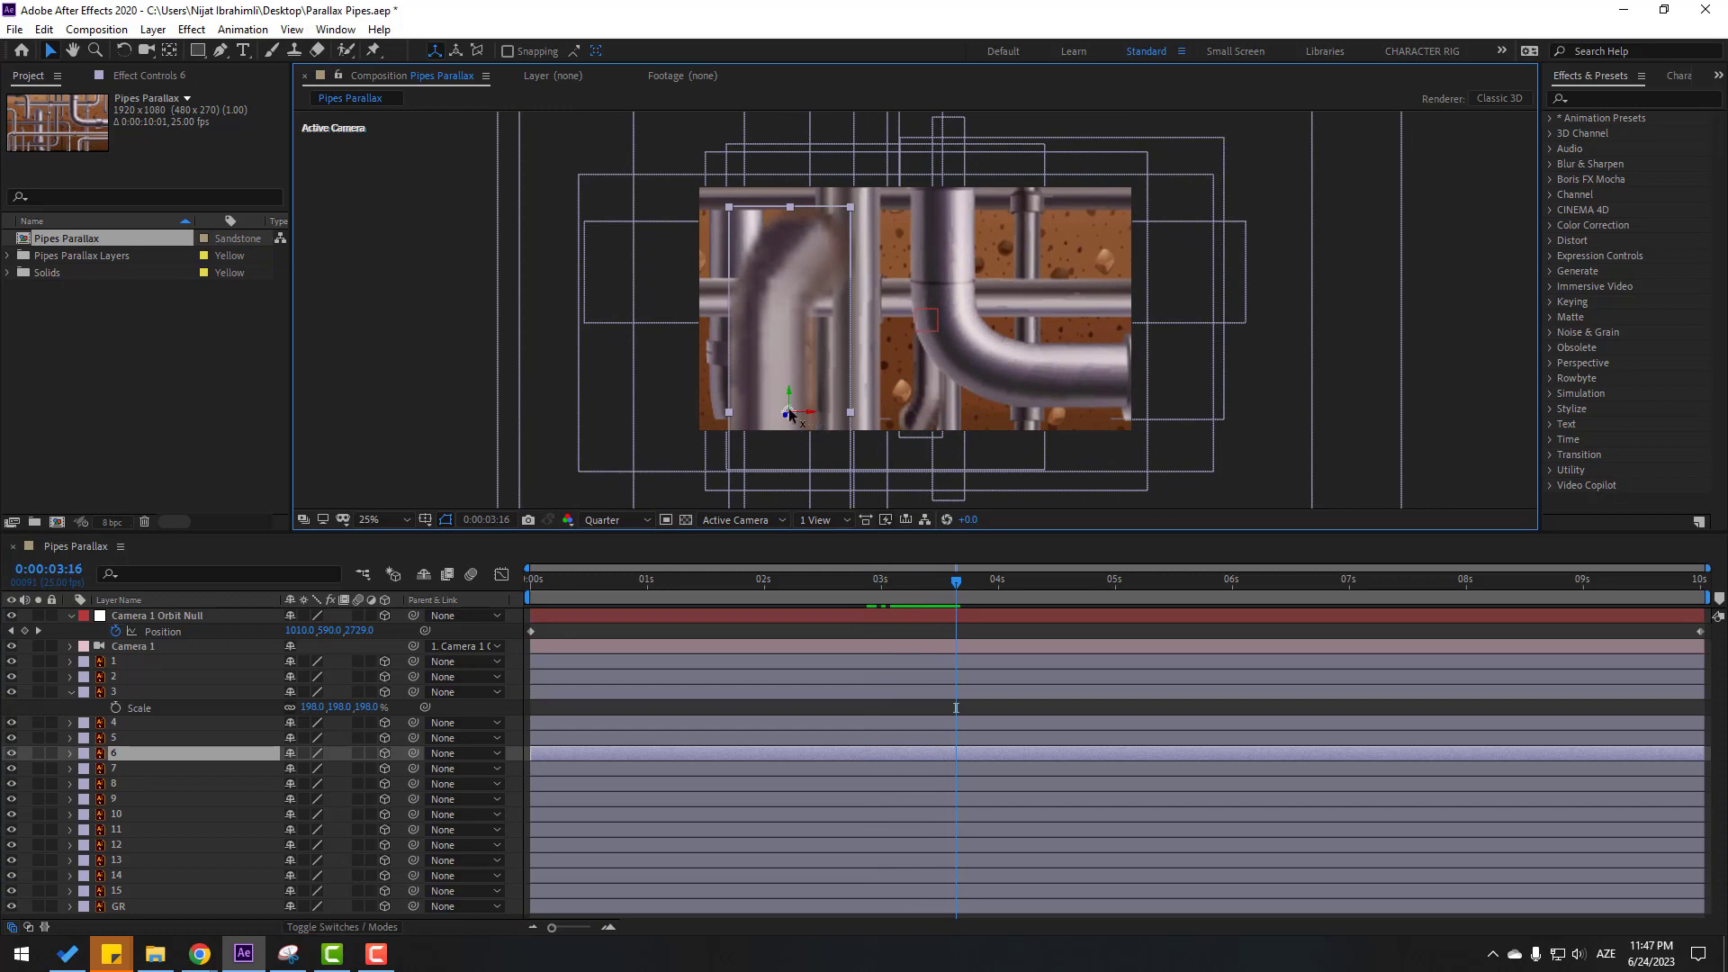
{"action": "left_click_drag", "start_coordinate": [807, 412], "coordinate": [748, 326]}
{"action": "left_click_drag", "start_coordinate": [956, 583], "coordinate": [849, 589]}
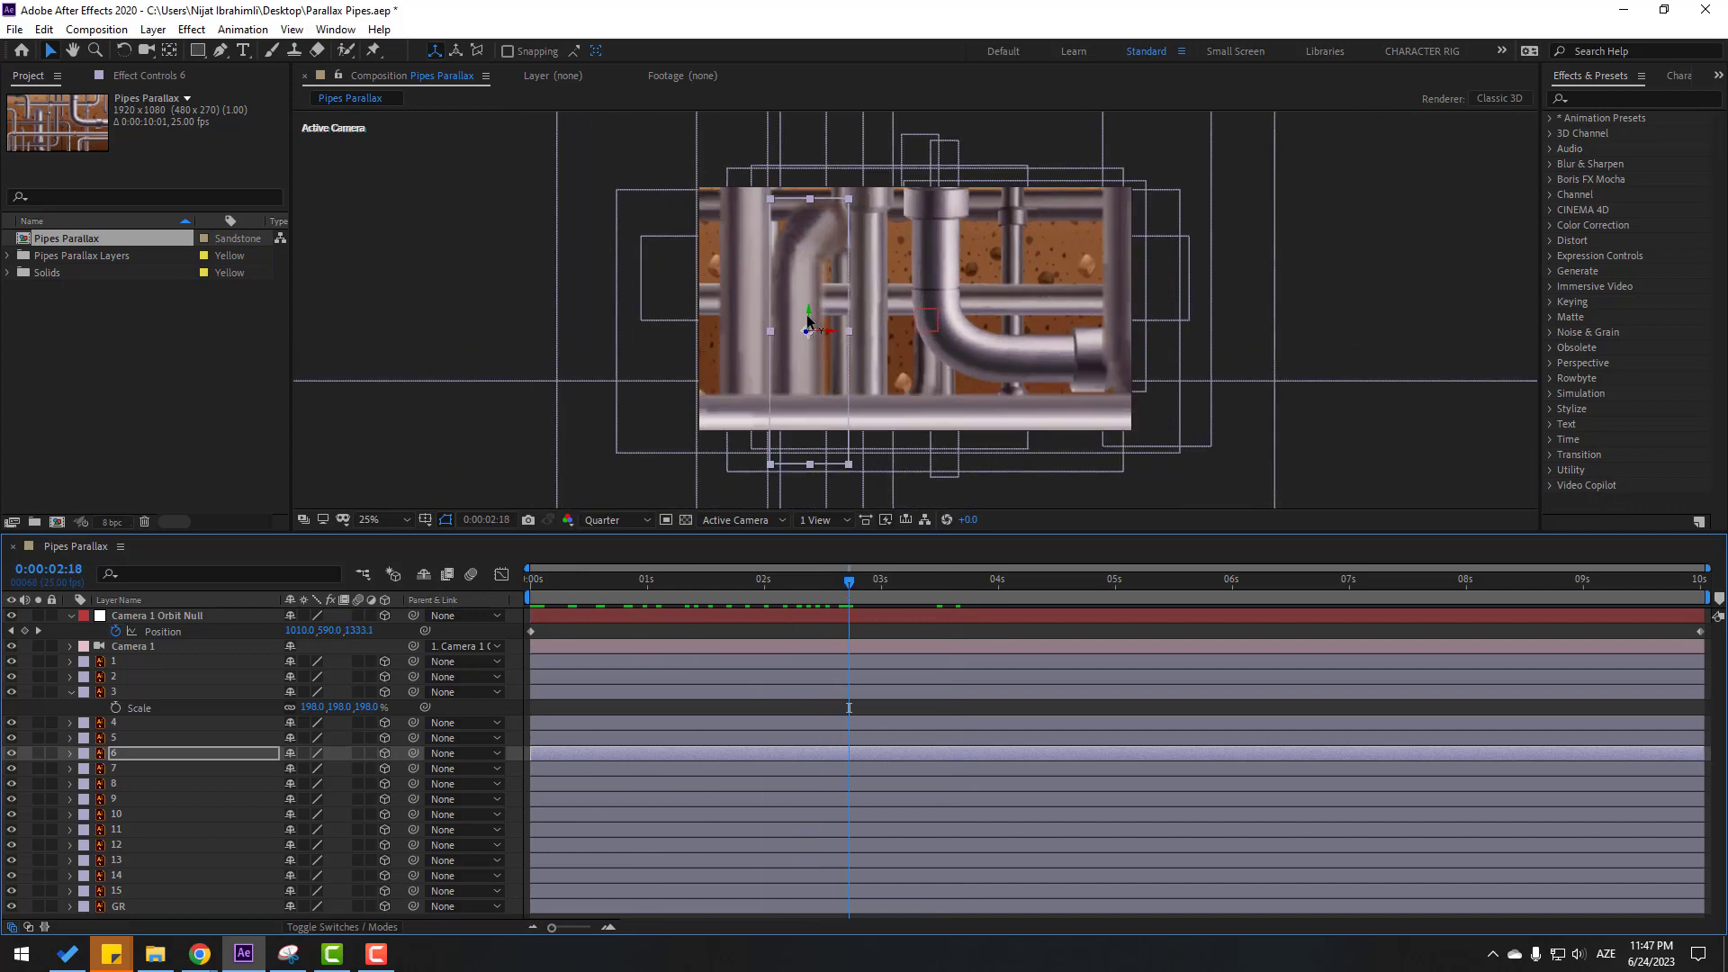
{"action": "left_click_drag", "start_coordinate": [810, 314], "coordinate": [809, 269]}
Step: Scale layer 6 up to about 994% at the first frame
{"action": "left_click_drag", "start_coordinate": [844, 584], "coordinate": [531, 583]}
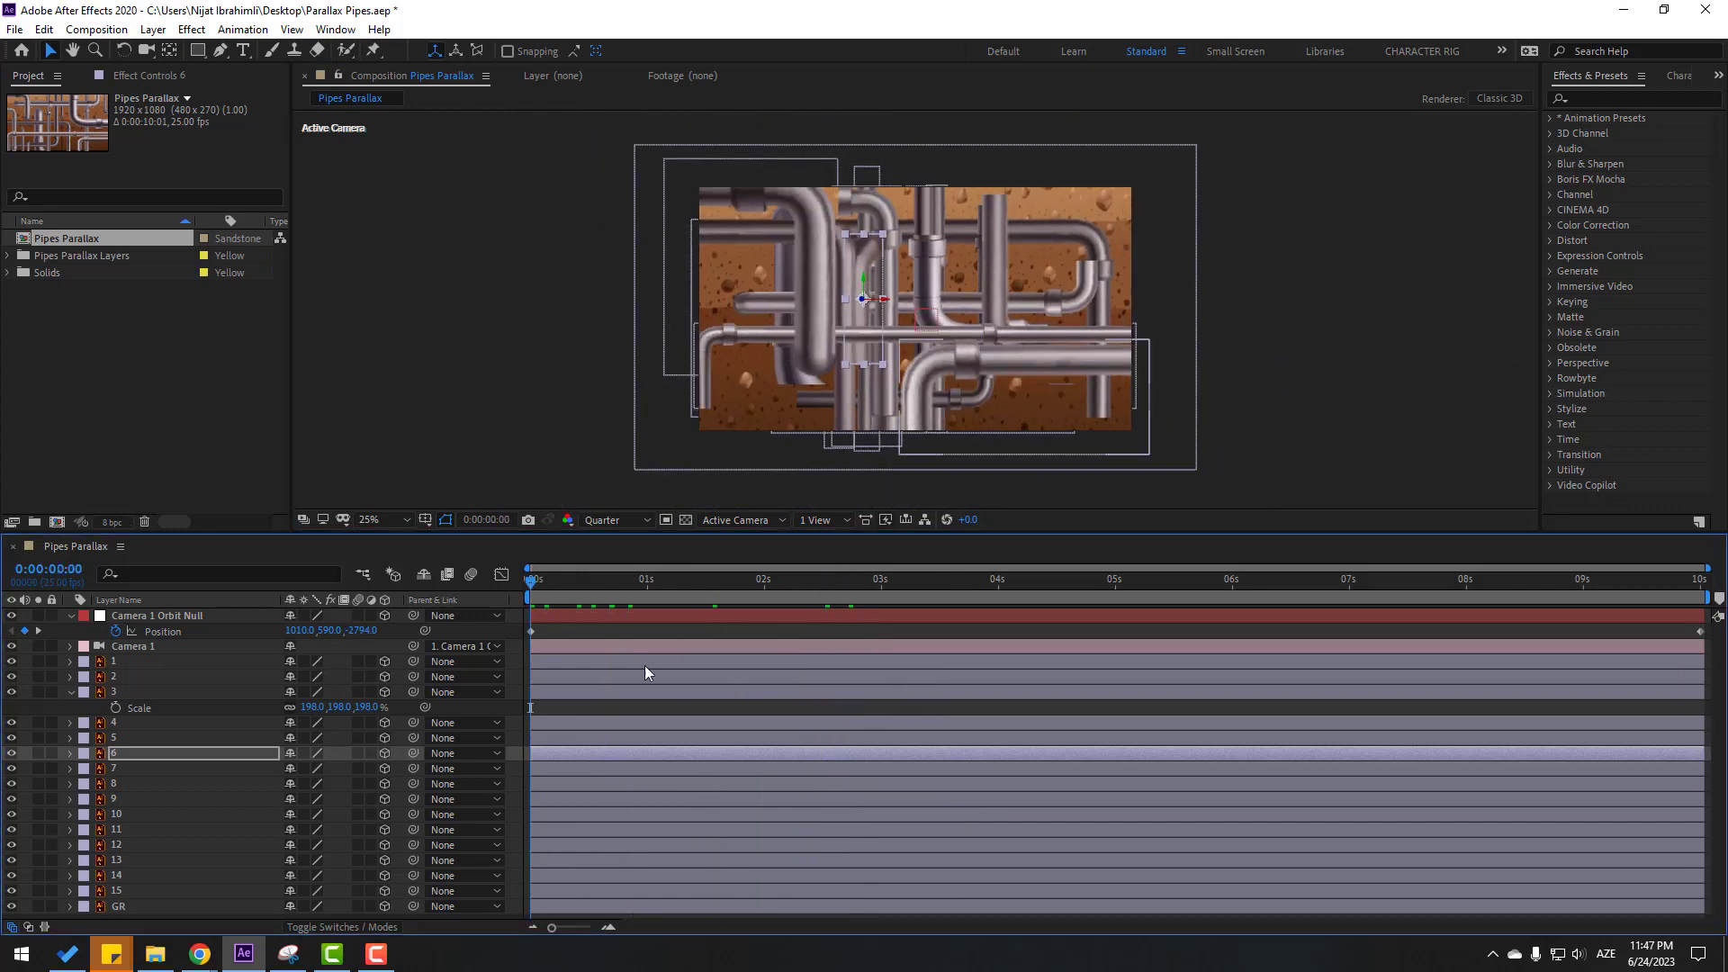
{"action": "key", "text": "s"}
{"action": "left_click_drag", "start_coordinate": [327, 770], "coordinate": [844, 684]}
Step: Move layer 7 further right at 4:08 and shift layer 8 left at 4:19
{"action": "left_click_drag", "start_coordinate": [648, 594], "coordinate": [1036, 589]}
{"action": "left_click", "coordinate": [1009, 401]}
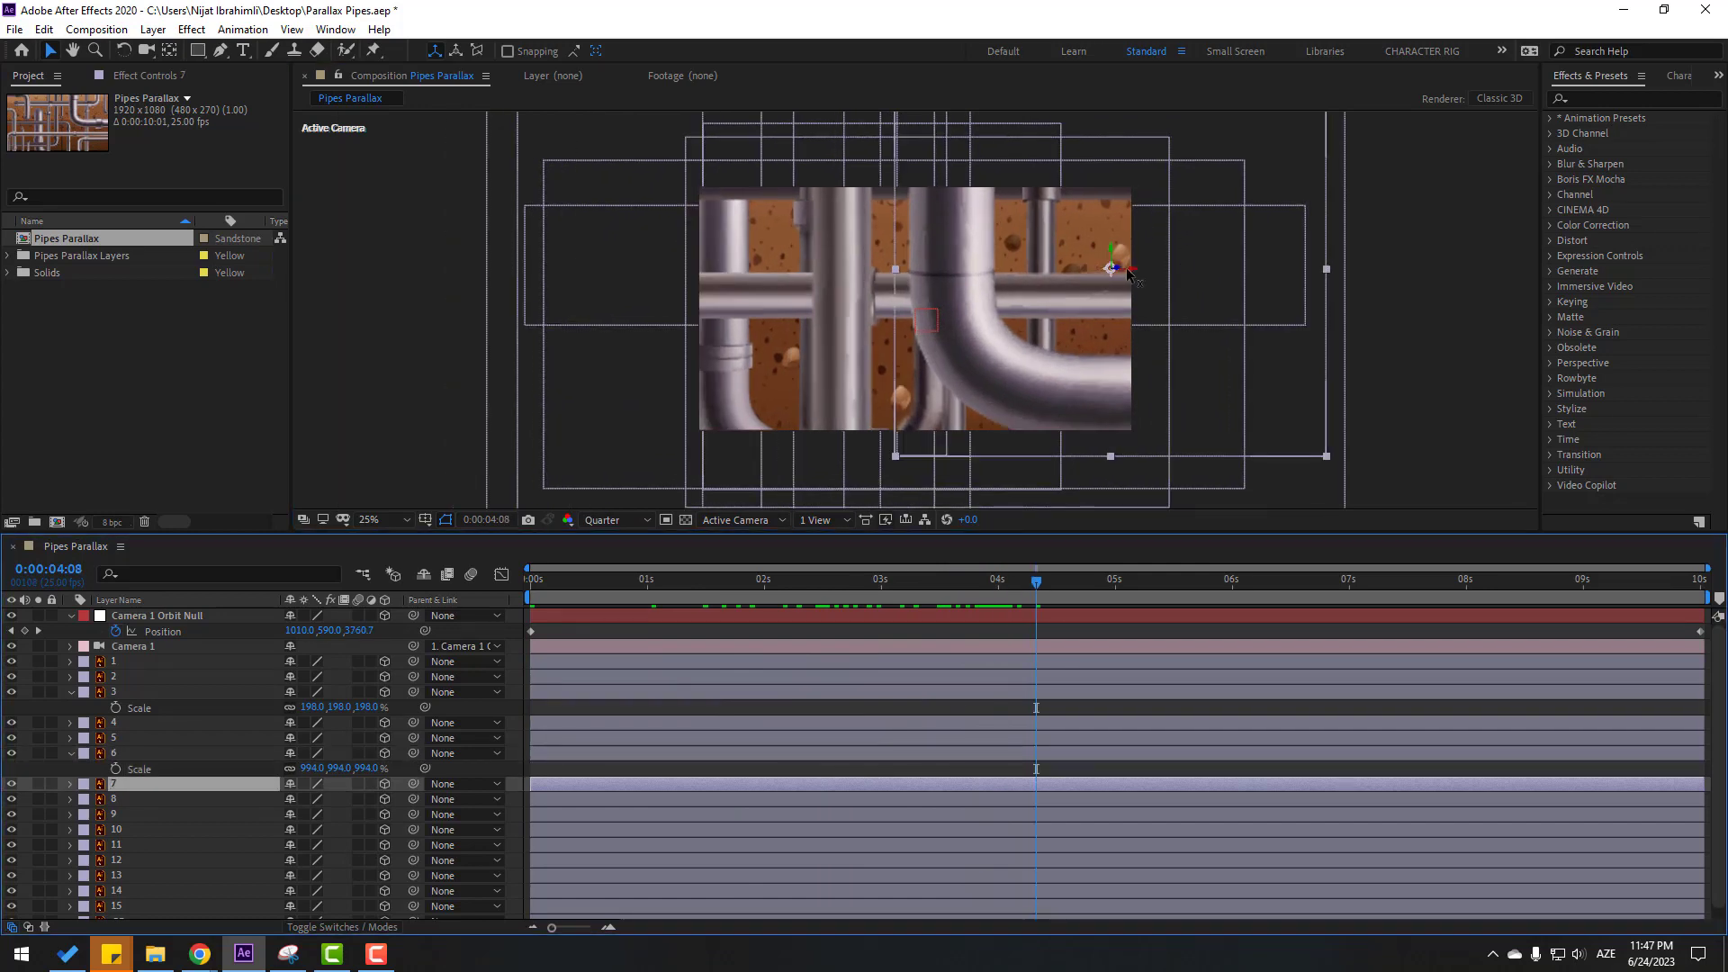
{"action": "left_click_drag", "start_coordinate": [1126, 267], "coordinate": [1207, 270]}
{"action": "left_click_drag", "start_coordinate": [808, 586], "coordinate": [471, 588]}
{"action": "left_click_drag", "start_coordinate": [643, 587], "coordinate": [1069, 560]}
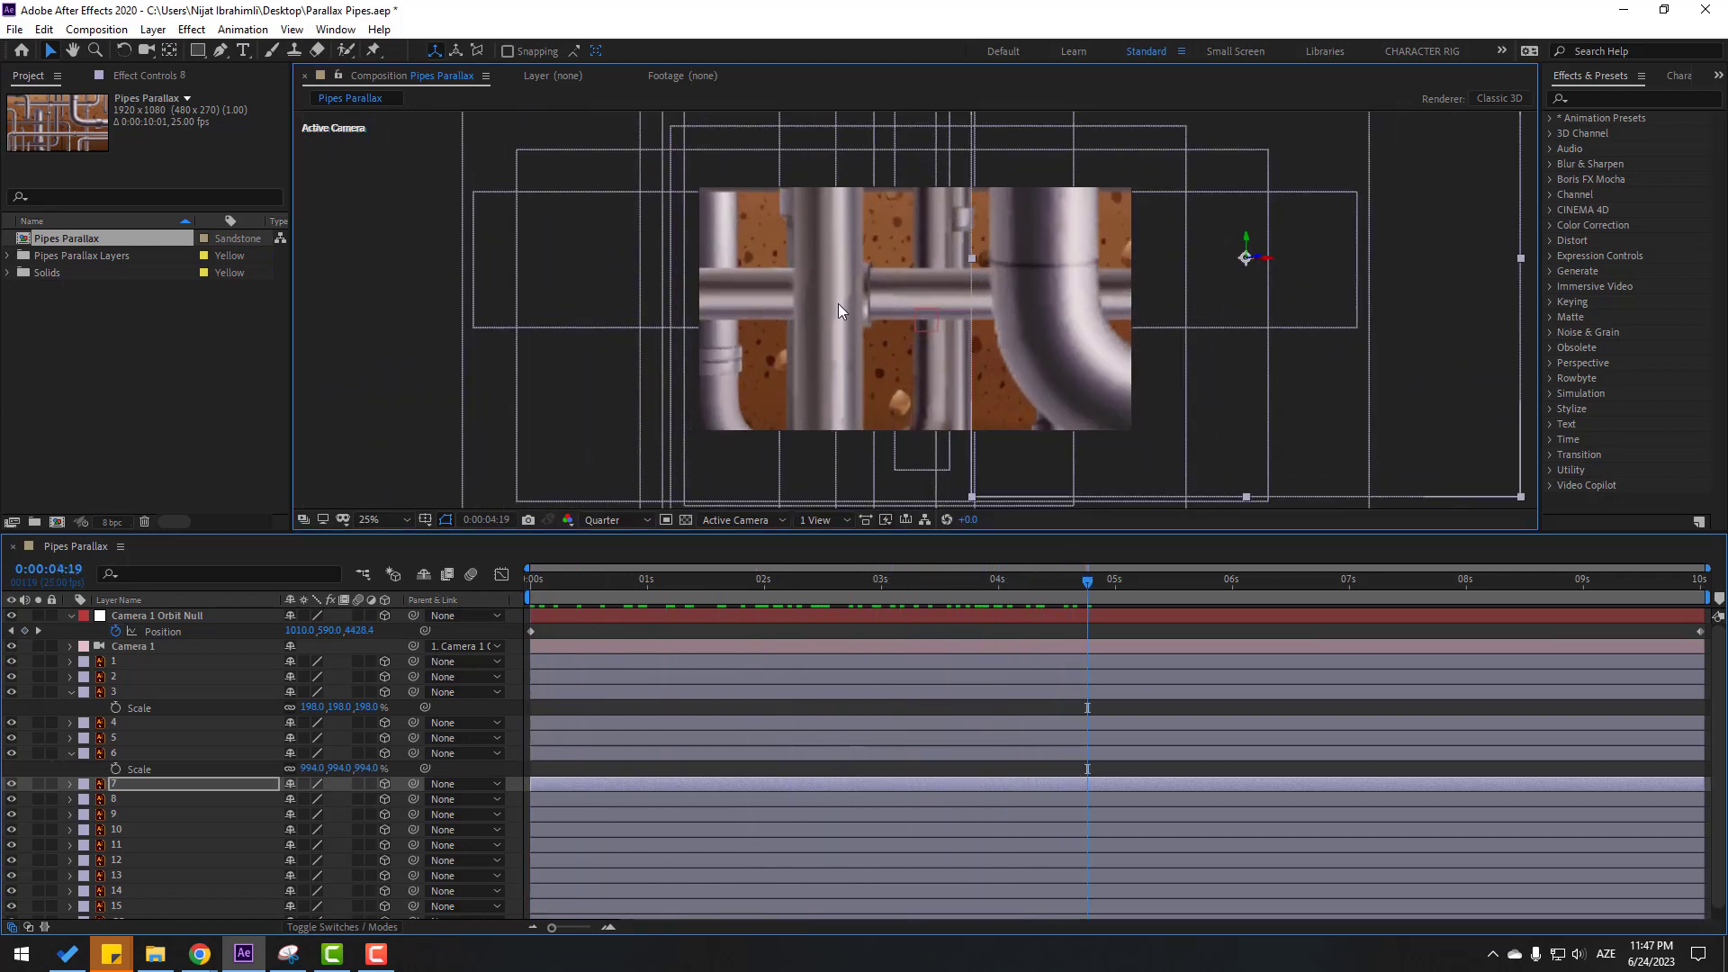
{"action": "left_click", "coordinate": [727, 349]}
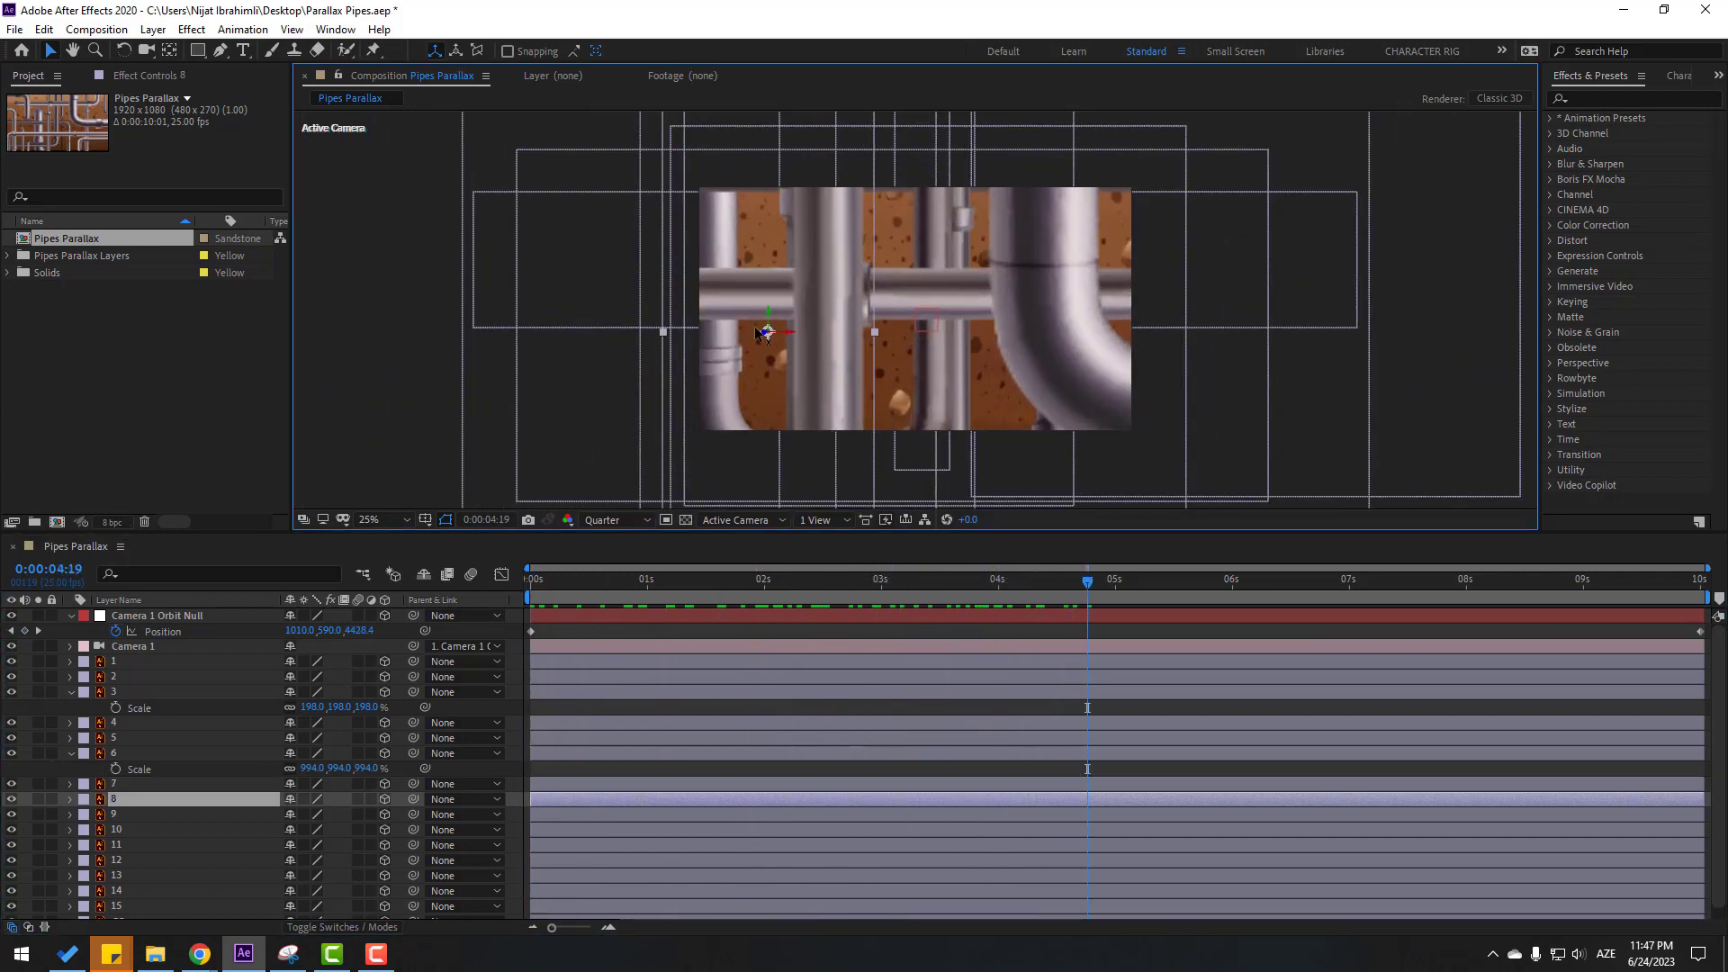
{"action": "left_click_drag", "start_coordinate": [788, 334], "coordinate": [729, 334]}
Step: Raise layer 9 toward the frame's upper edge at 5:23 and shift layer 10 left at about 5 s
{"action": "left_click_drag", "start_coordinate": [1104, 585], "coordinate": [1222, 585]}
{"action": "left_click", "coordinate": [921, 288]}
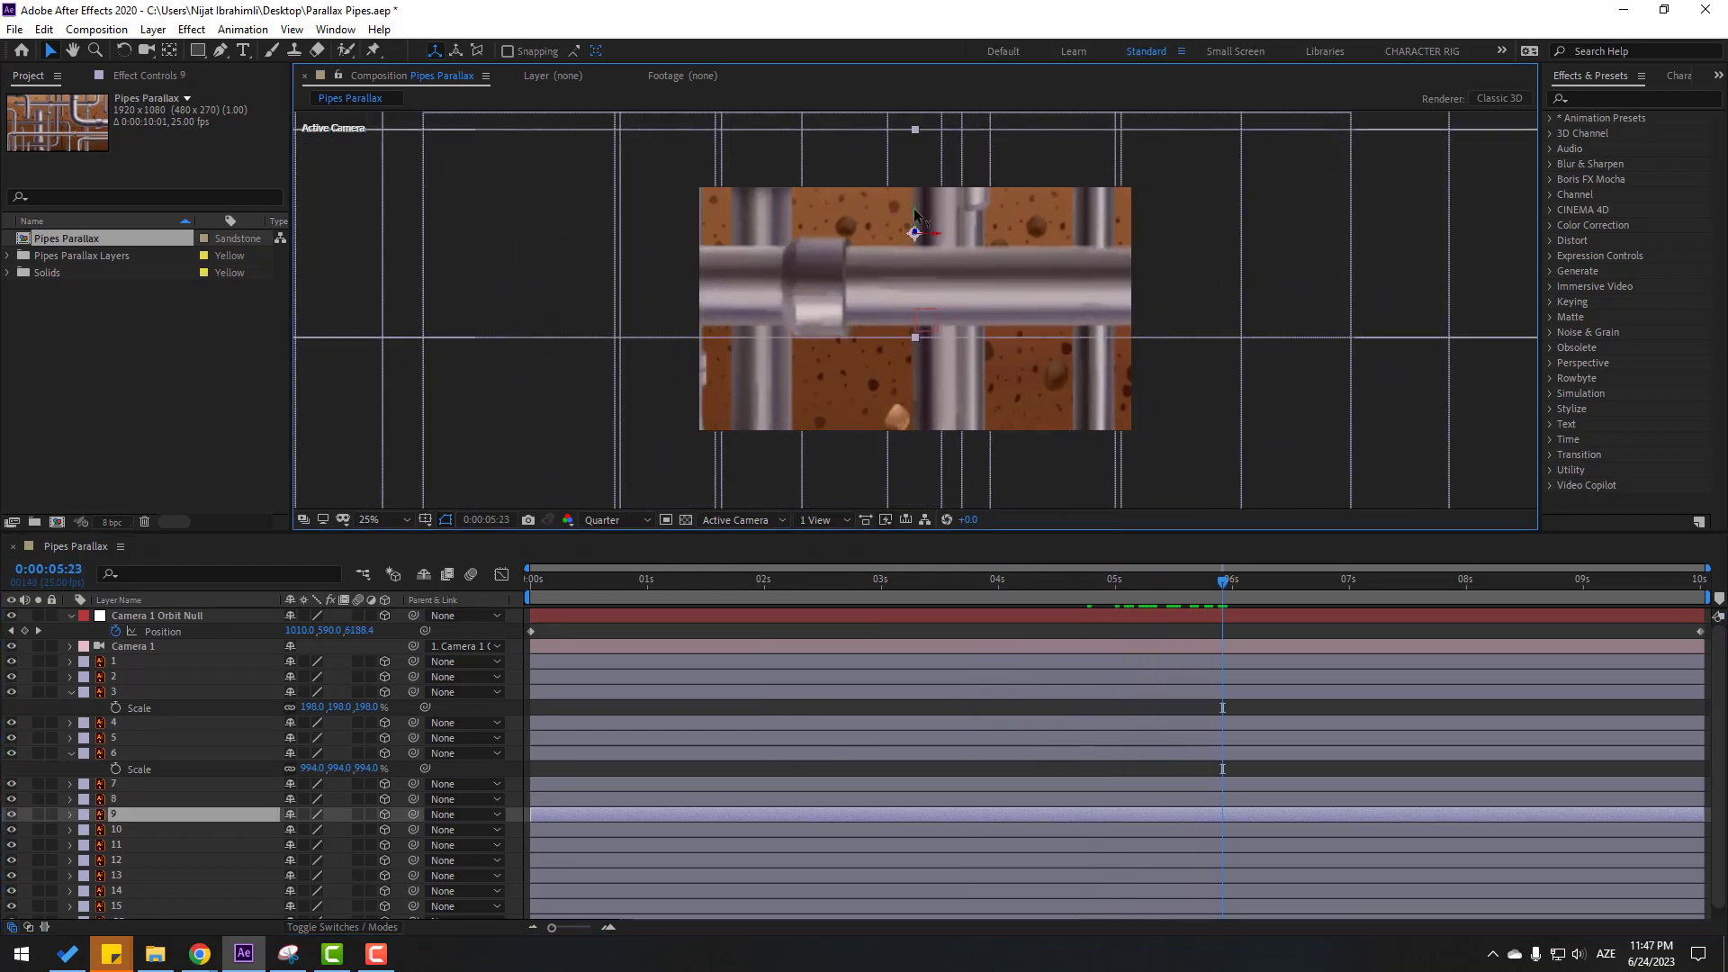
{"action": "left_click_drag", "start_coordinate": [915, 213], "coordinate": [915, 139]}
{"action": "left_click", "coordinate": [1260, 585]}
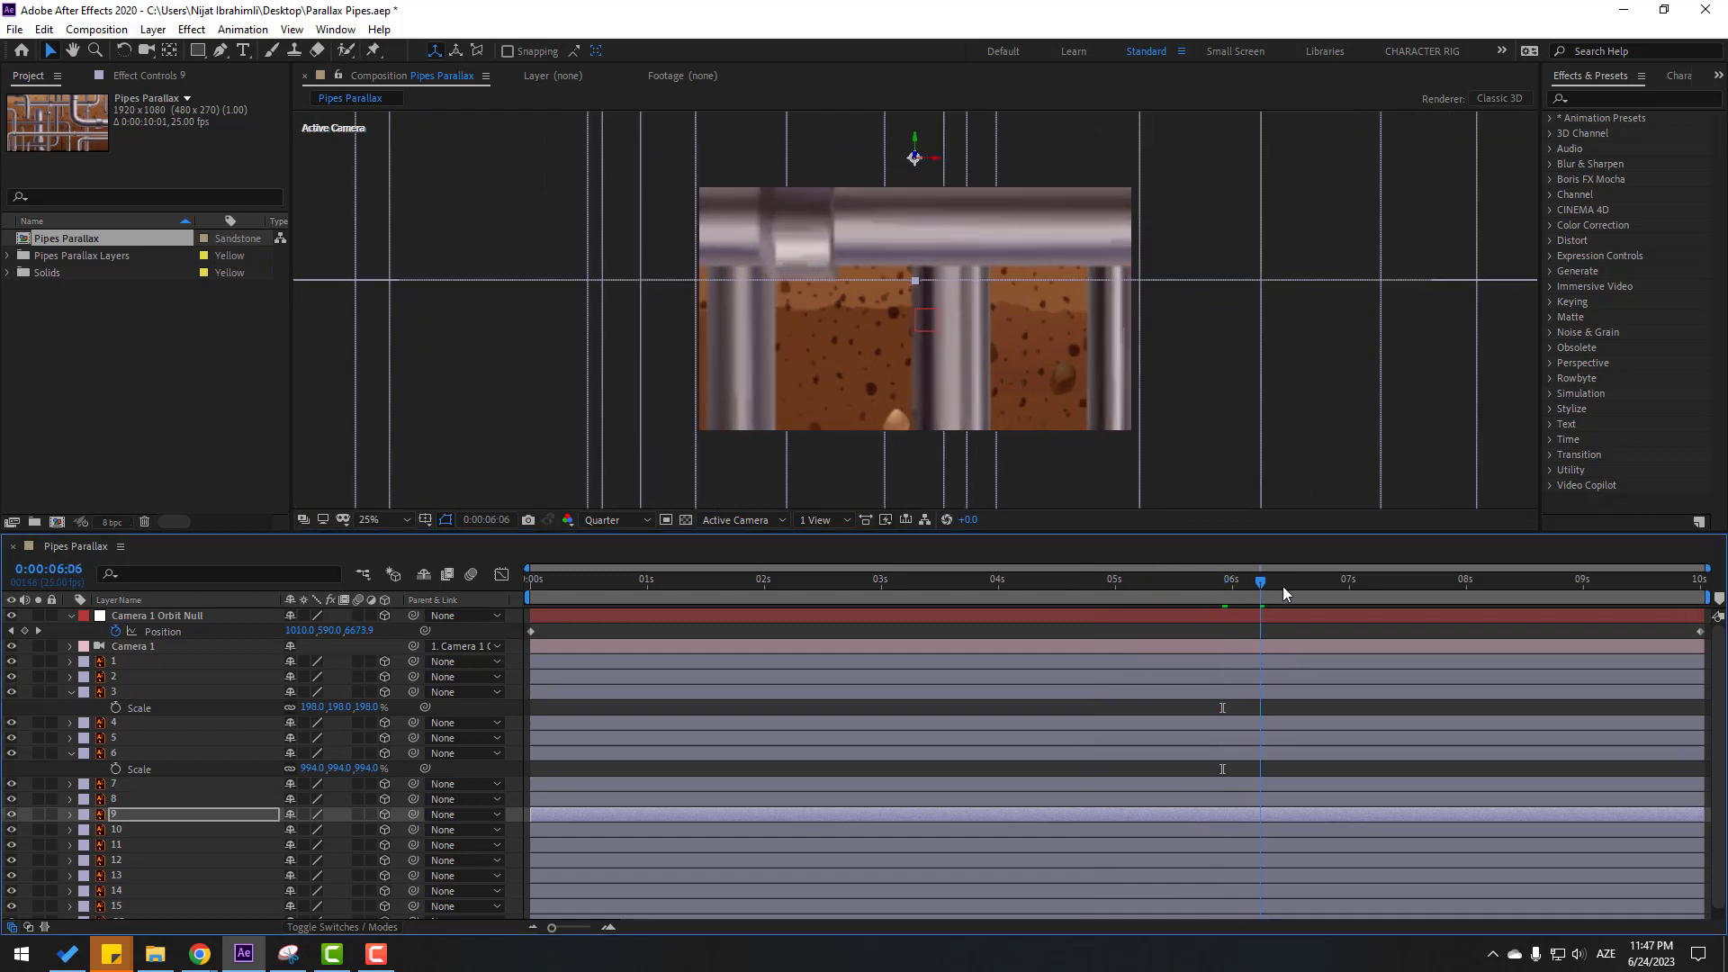
{"action": "left_click_drag", "start_coordinate": [1282, 586], "coordinate": [1127, 591]}
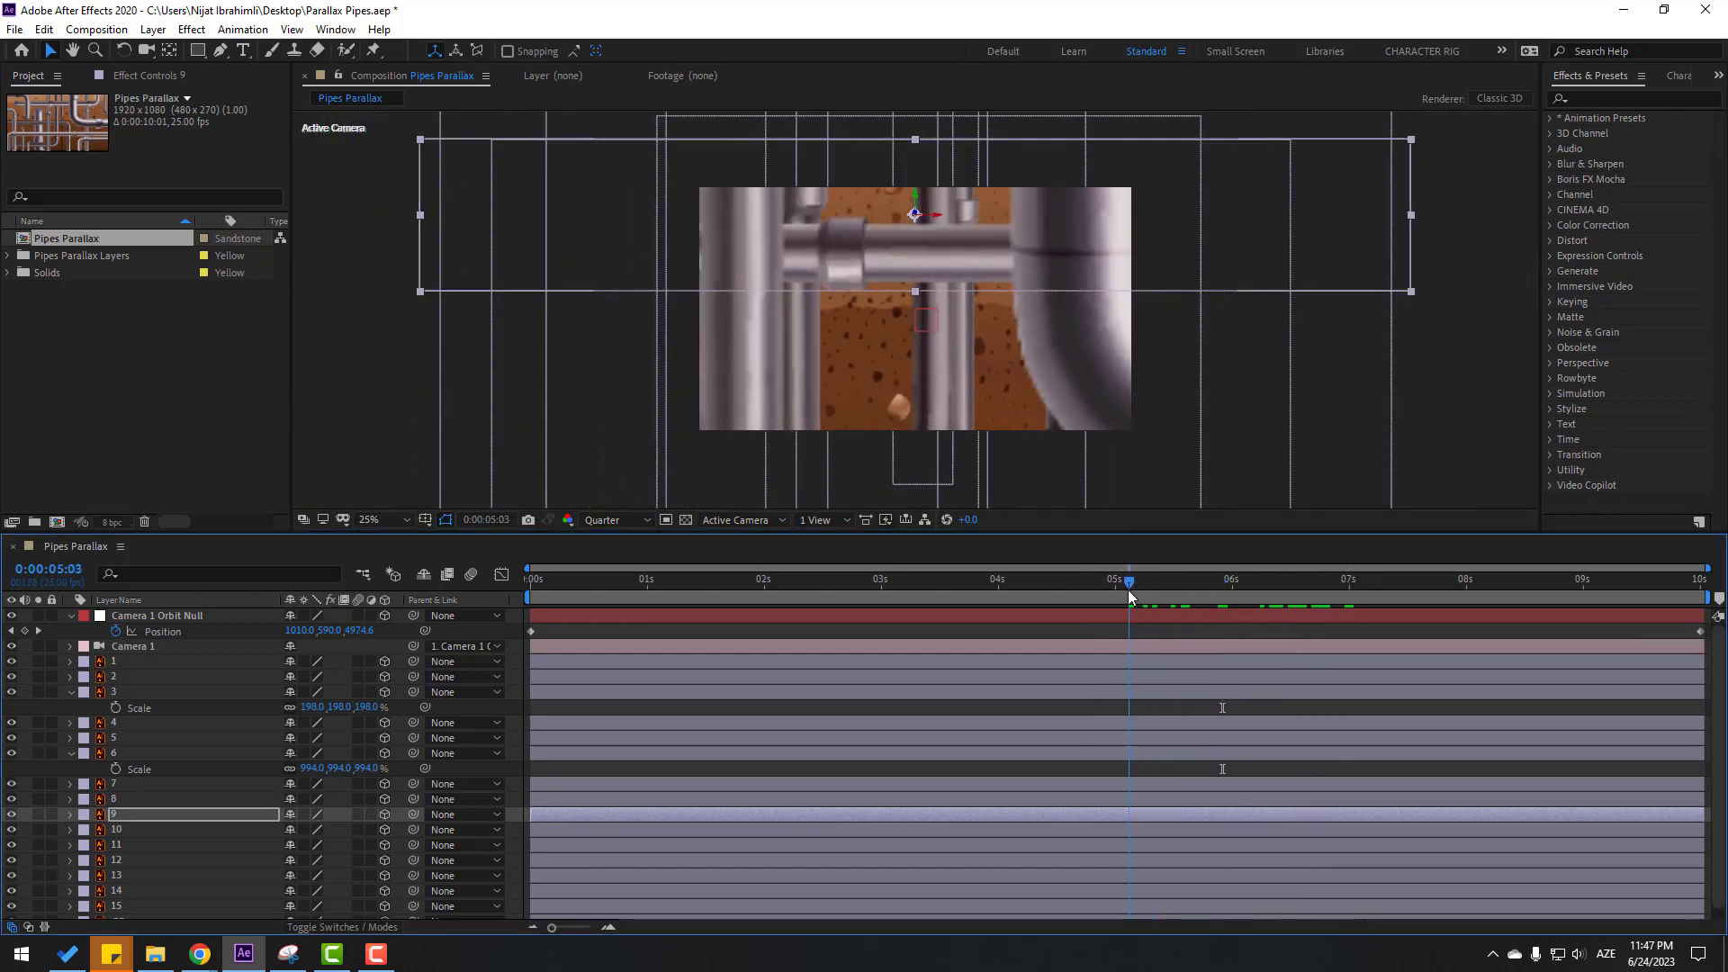
{"action": "left_click", "coordinate": [805, 335]}
{"action": "left_click_drag", "start_coordinate": [821, 311], "coordinate": [675, 309]}
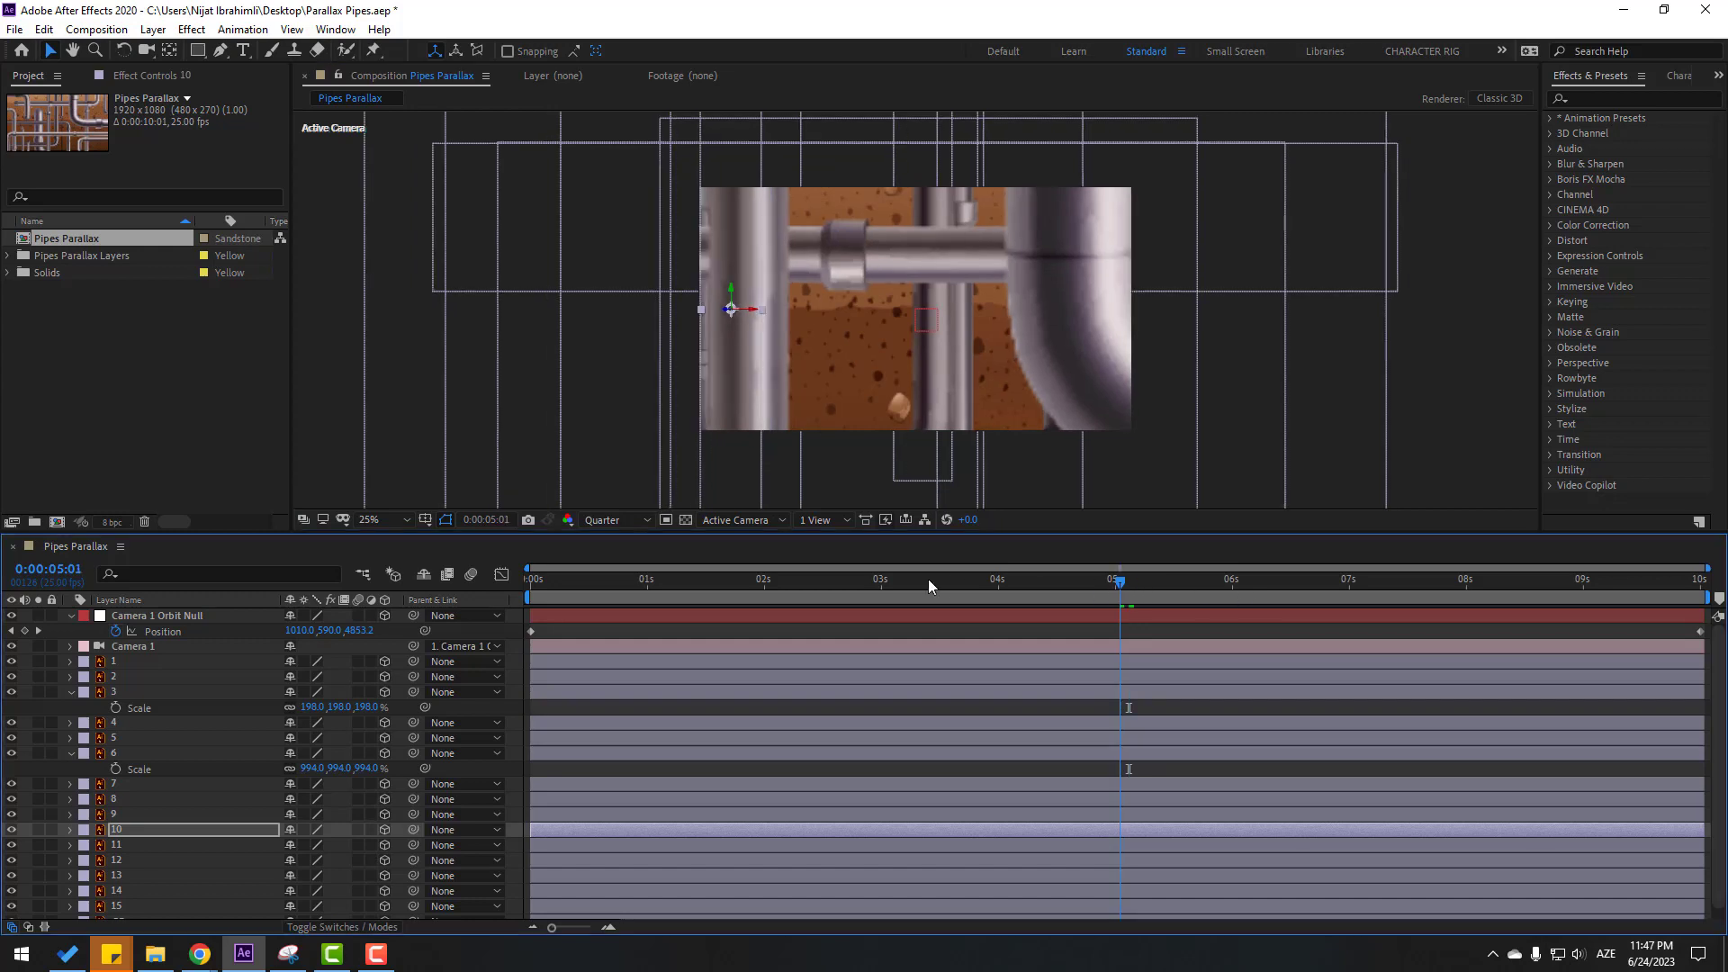
Step: Shift layer 6 slightly to the right at 3:03
{"action": "mouse_move", "coordinate": [927, 583]}
{"action": "left_mouse_down"}
{"action": "mouse_move", "coordinate": [690, 594]}
{"action": "mouse_move", "coordinate": [995, 577]}
{"action": "mouse_move", "coordinate": [895, 578]}
{"action": "left_mouse_up"}
{"action": "left_click", "coordinate": [774, 357]}
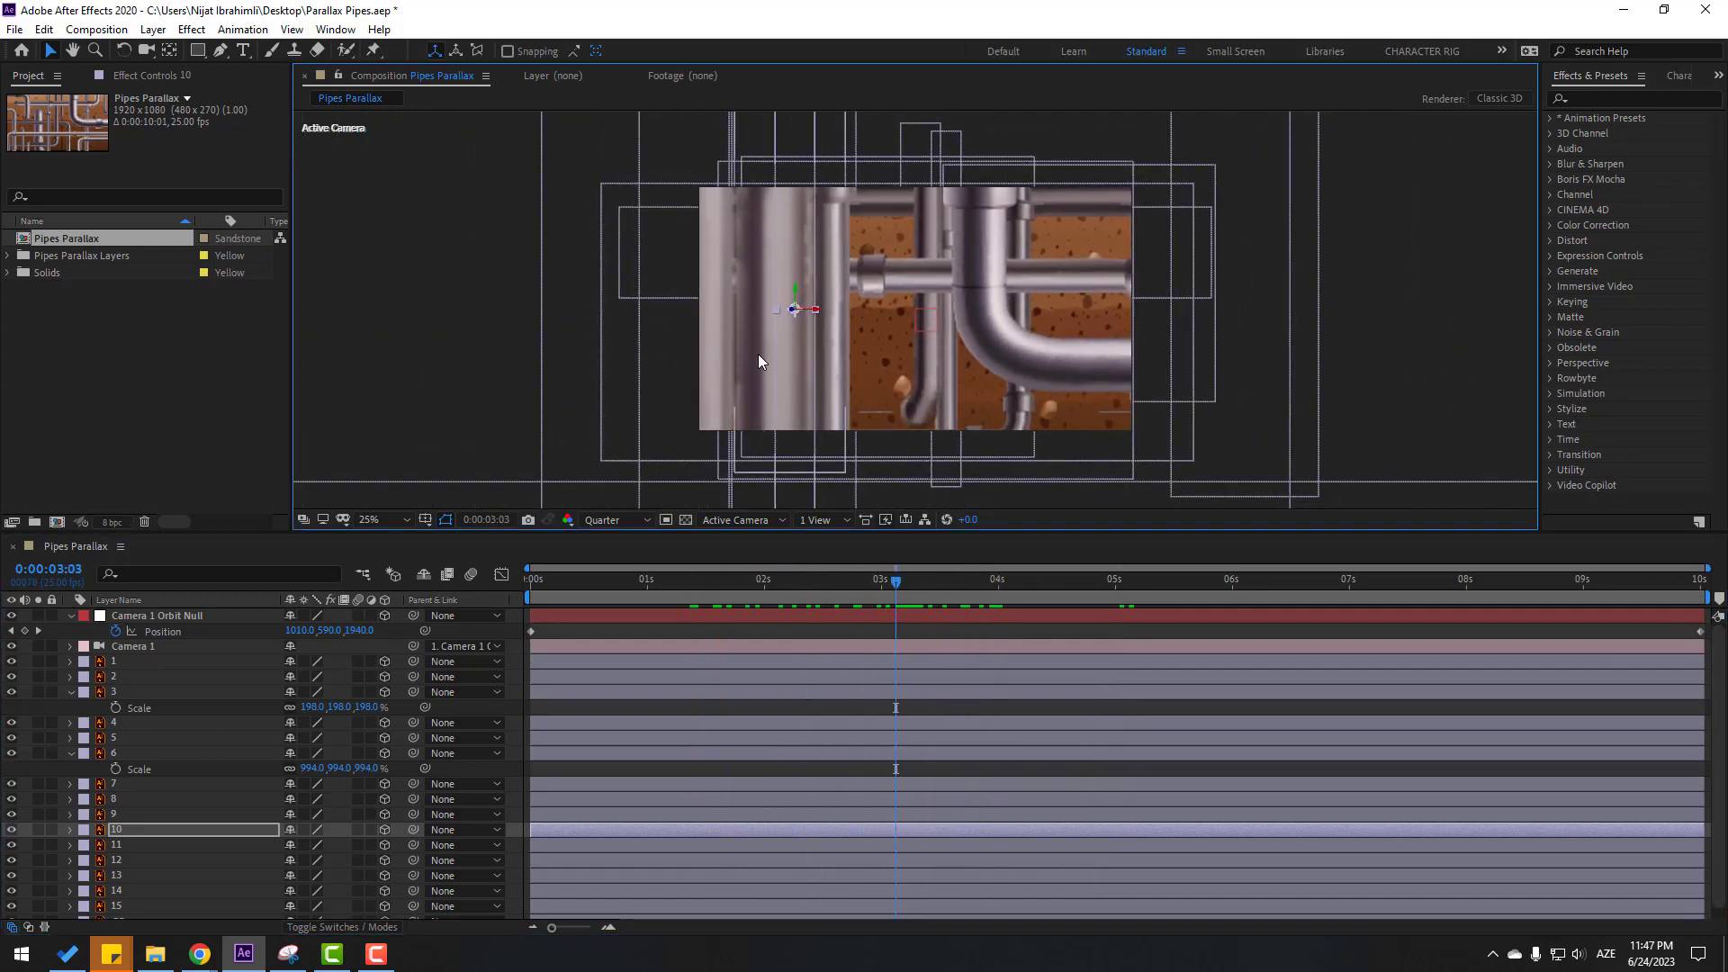
{"action": "left_click_drag", "start_coordinate": [809, 286], "coordinate": [864, 285]}
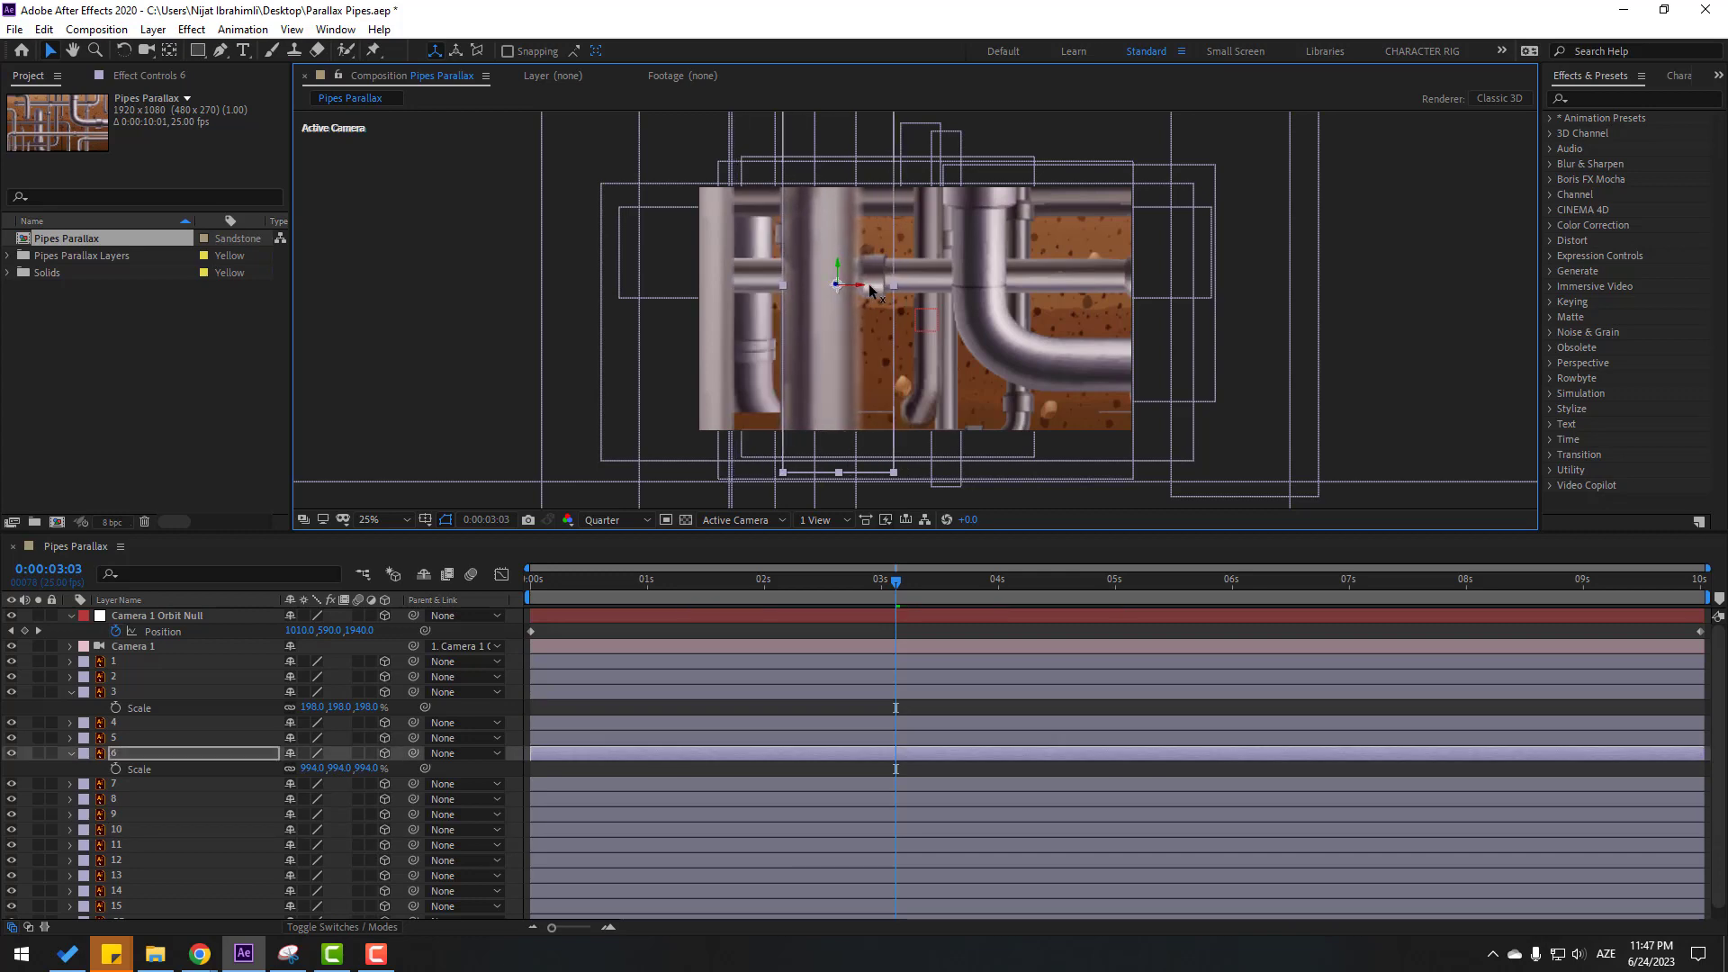
Step: At 6:02, move layer 11 far to the left, clear of the frame's centre
{"action": "left_click_drag", "start_coordinate": [898, 584], "coordinate": [1345, 562]}
{"action": "left_click_drag", "start_coordinate": [1150, 577], "coordinate": [1241, 581]}
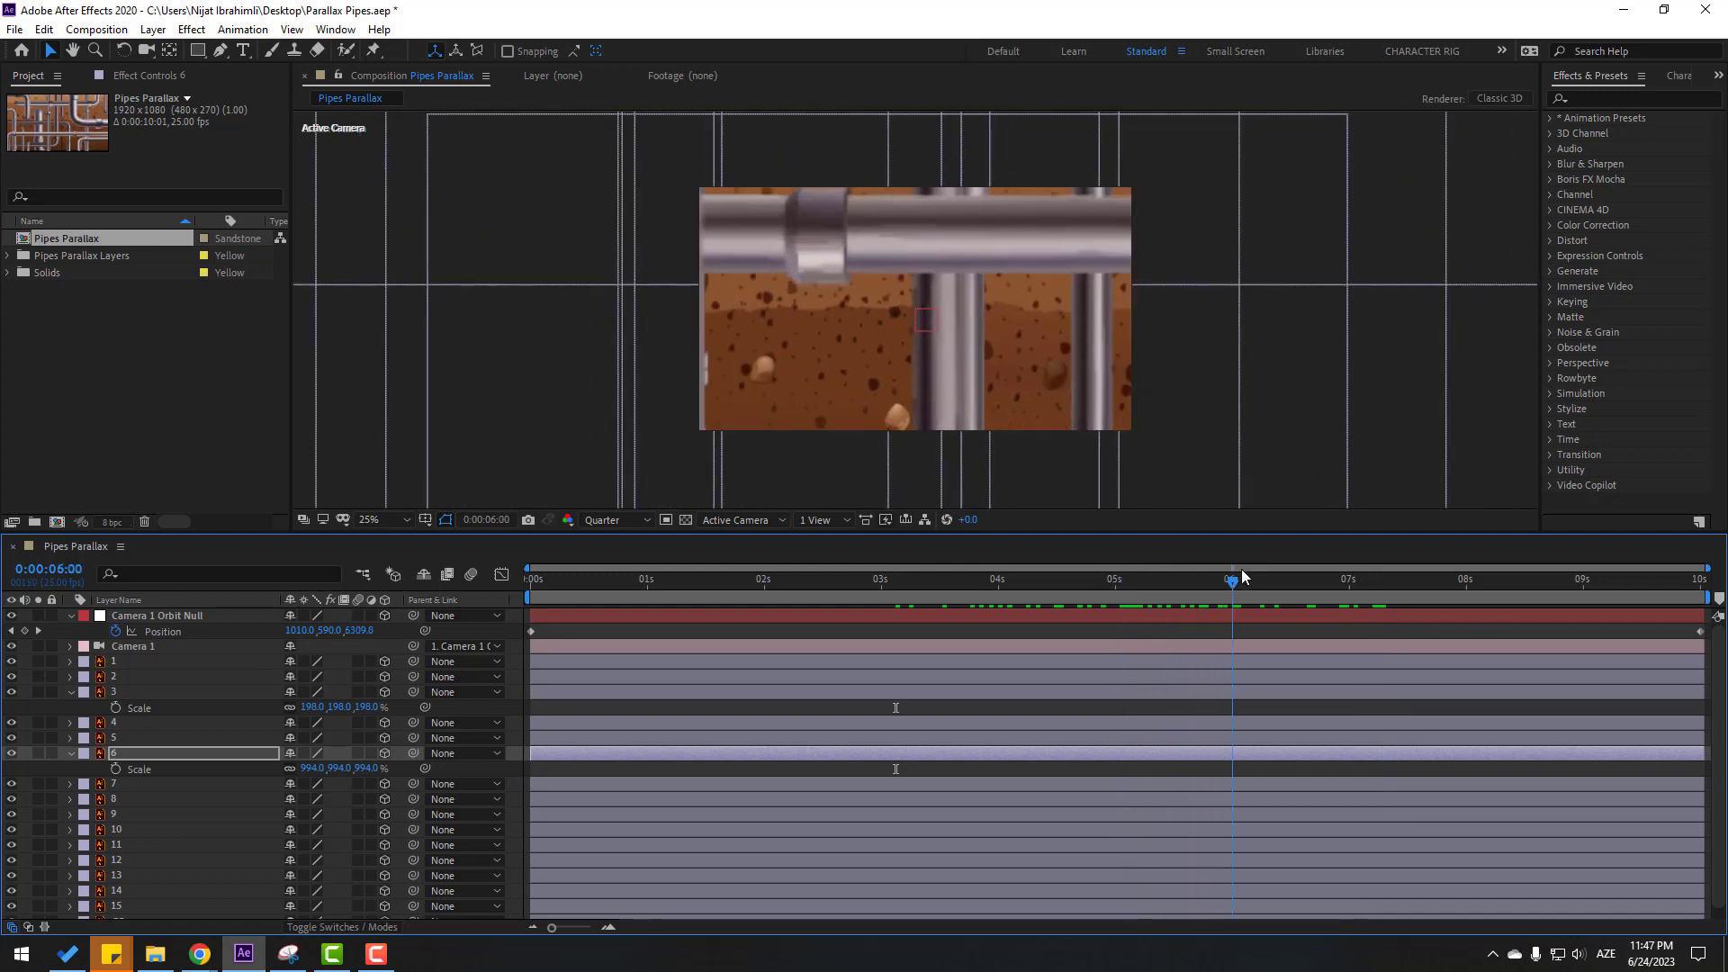
{"action": "left_click", "coordinate": [1098, 351]}
{"action": "scroll", "coordinate": [1264, 396], "scroll_direction": "down", "scroll_amount": 2}
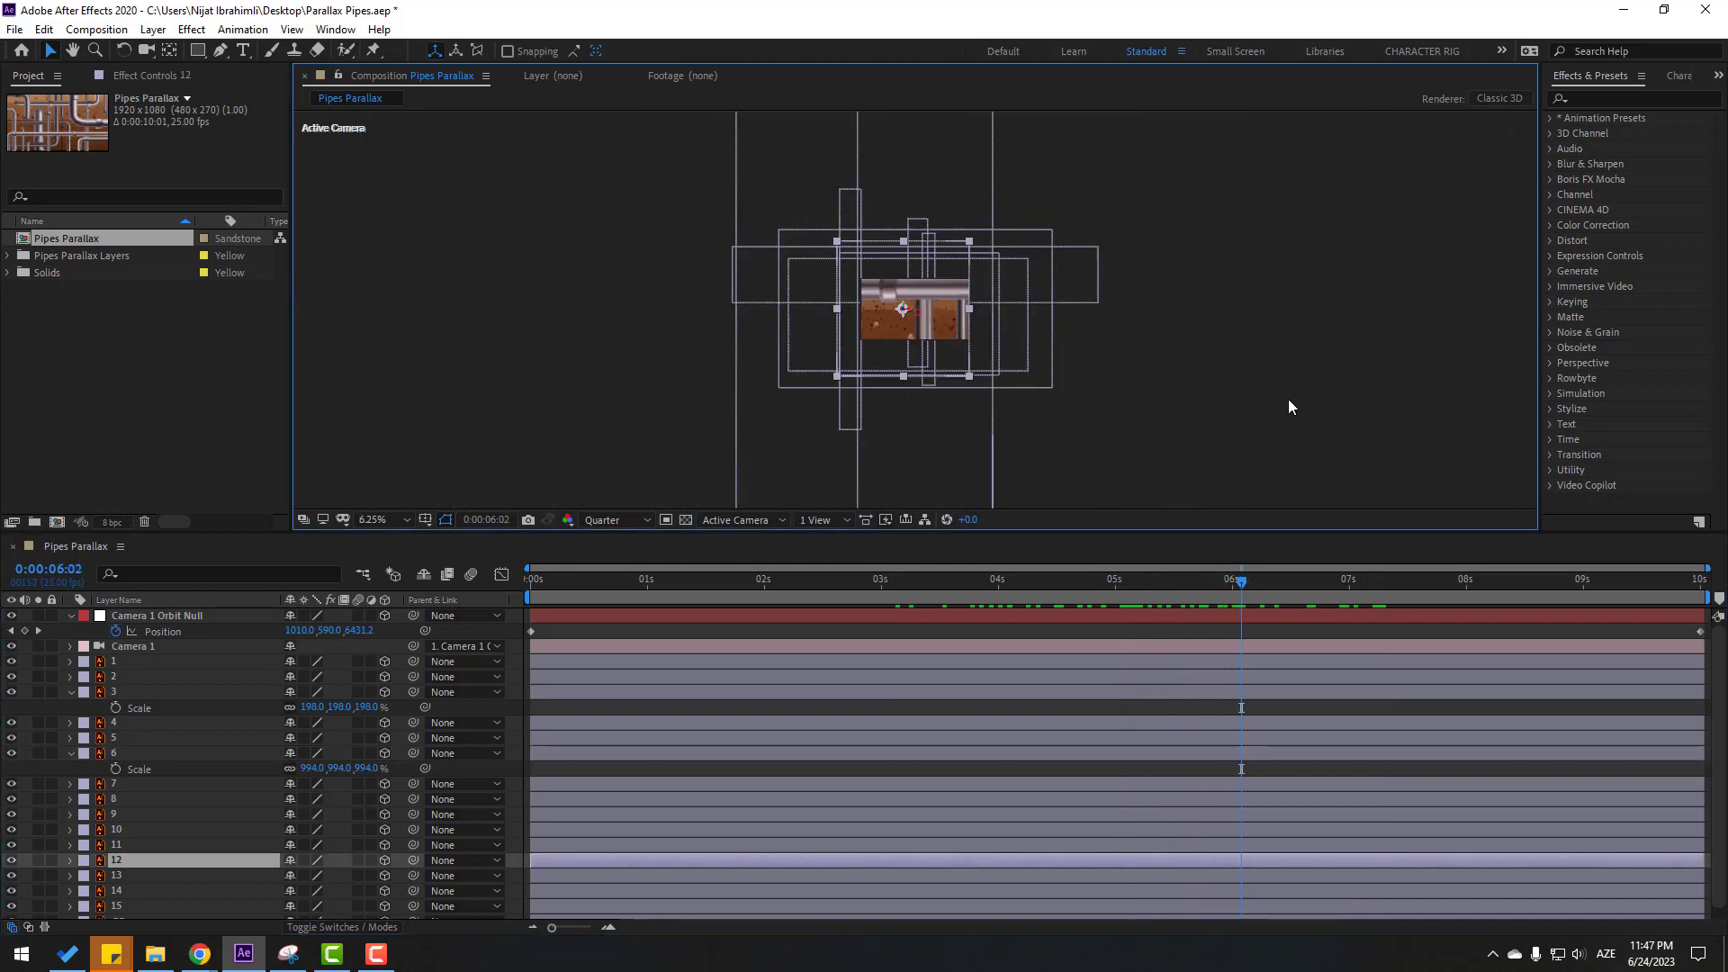
{"action": "left_click", "coordinate": [1211, 394]}
{"action": "scroll", "coordinate": [1213, 396], "scroll_direction": "up", "scroll_amount": 1}
{"action": "scroll", "coordinate": [1251, 401], "scroll_direction": "up", "scroll_amount": 1}
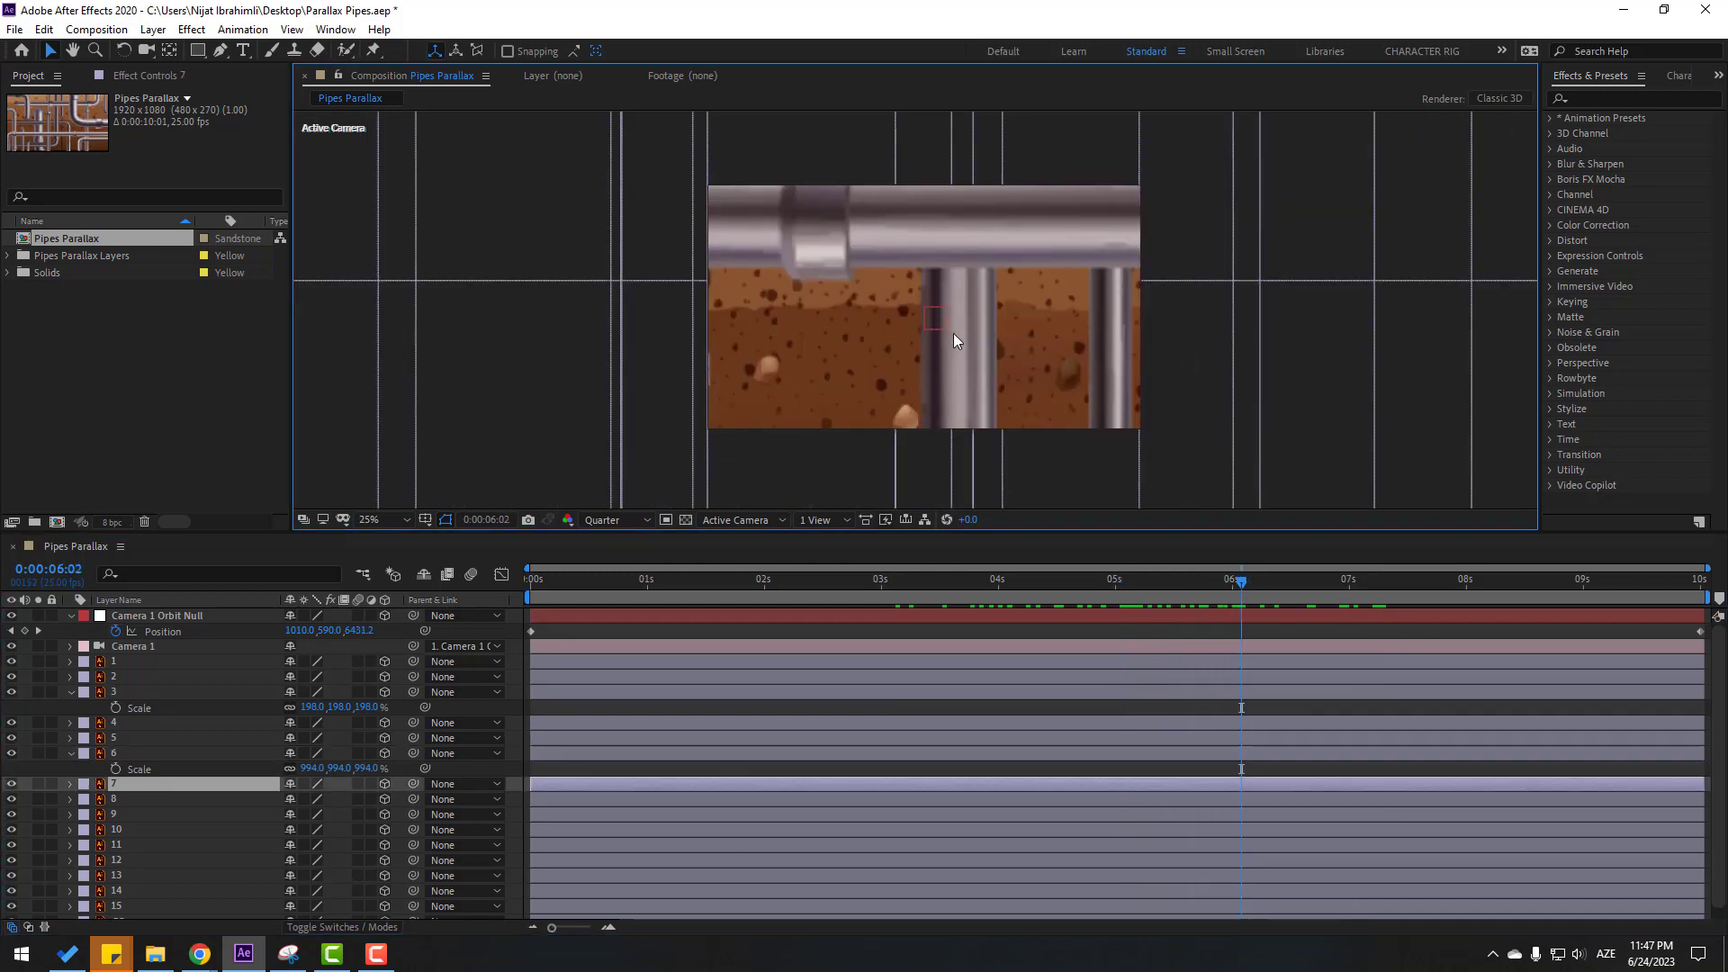
{"action": "left_click", "coordinate": [974, 339]}
{"action": "left_click_drag", "start_coordinate": [953, 248], "coordinate": [639, 248]}
Step: At the first frame, scale layer 7 to 367% and raise it toward the frame's upper edge
{"action": "left_click_drag", "start_coordinate": [1213, 603], "coordinate": [350, 617]}
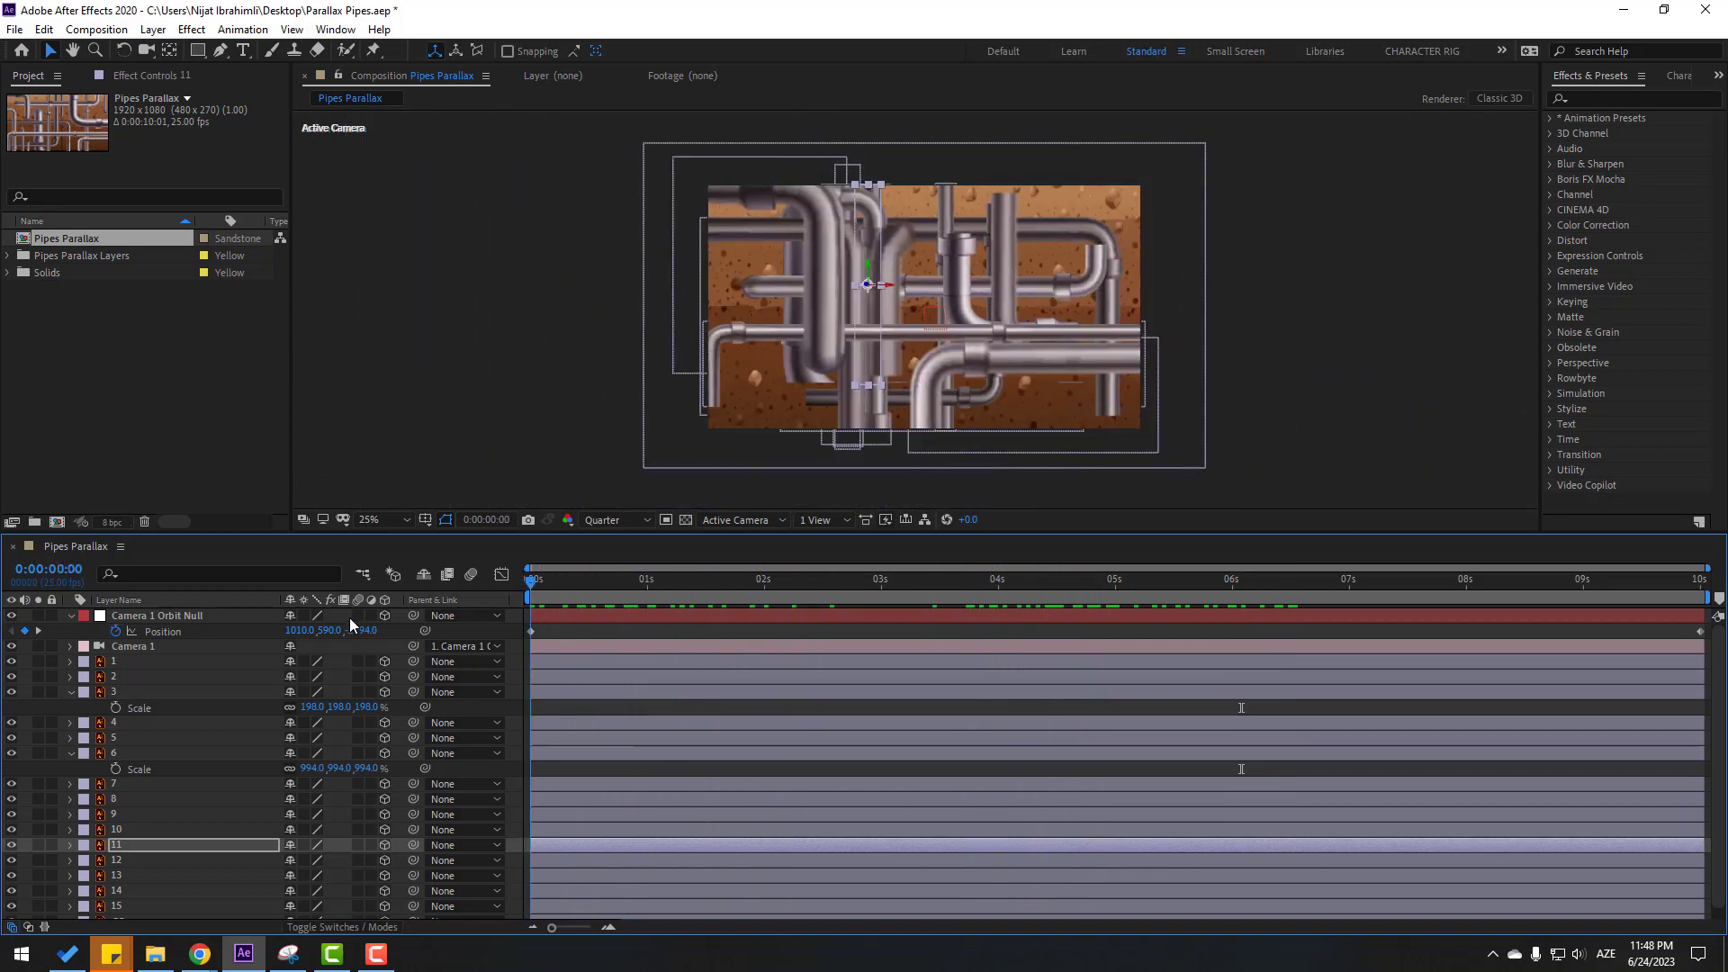
{"action": "left_click", "coordinate": [952, 252]}
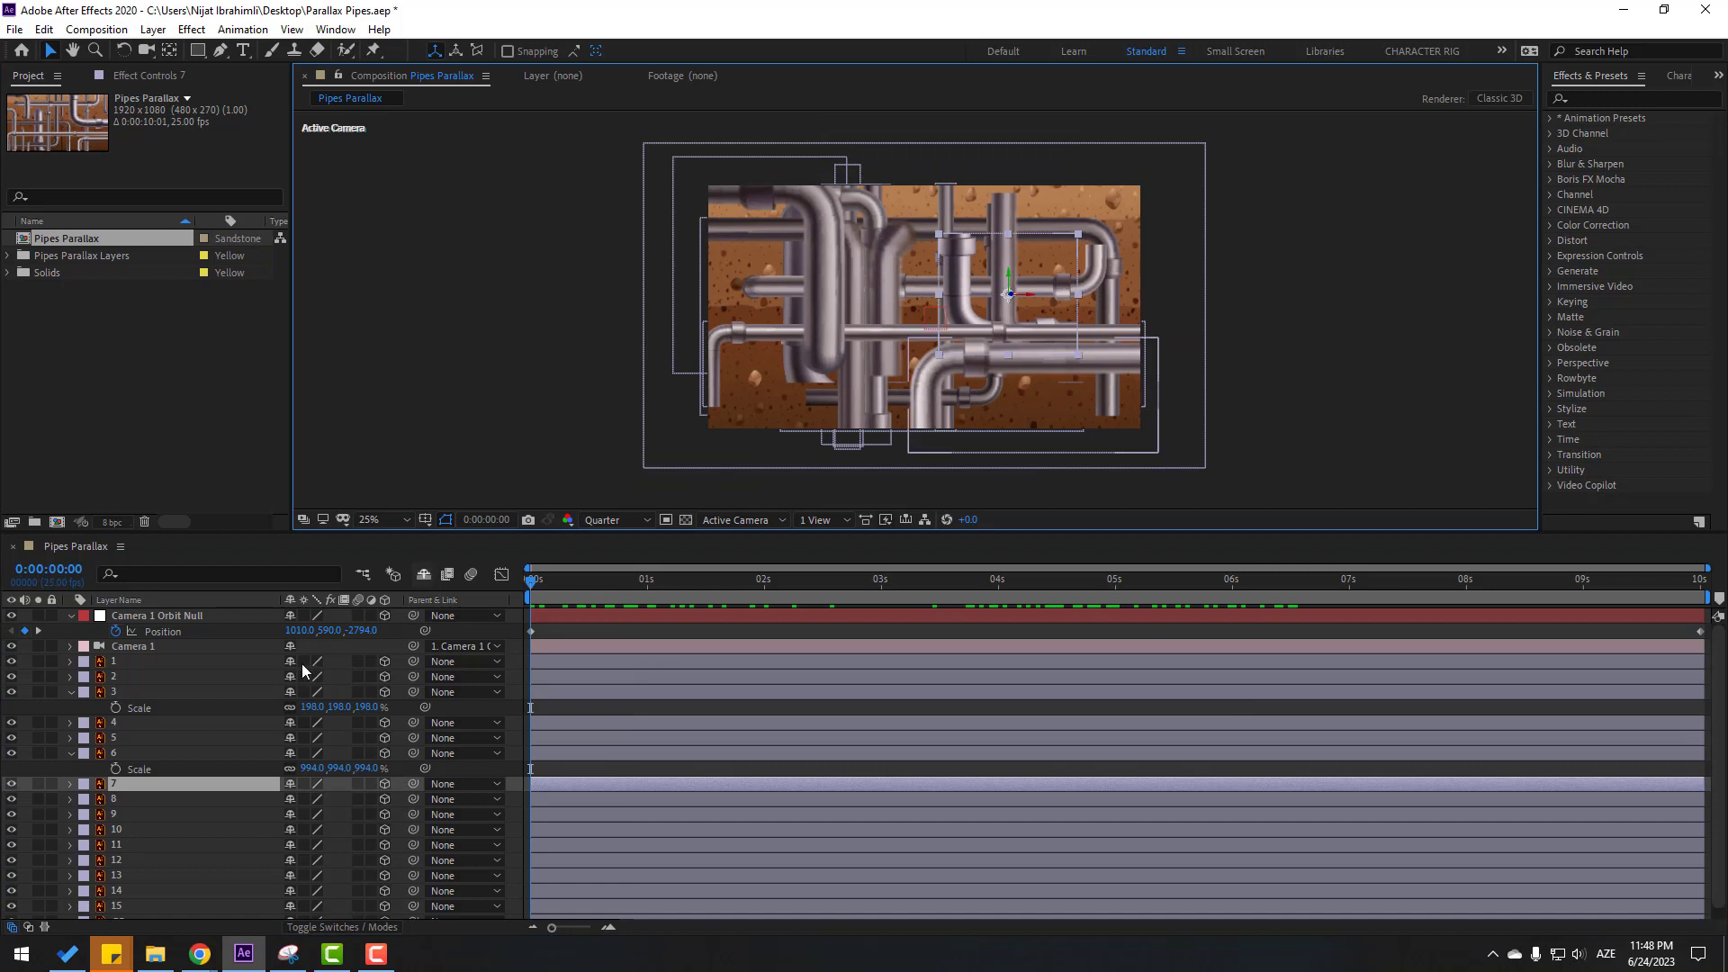
{"action": "key", "text": "s"}
{"action": "left_click_drag", "start_coordinate": [326, 799], "coordinate": [384, 799]}
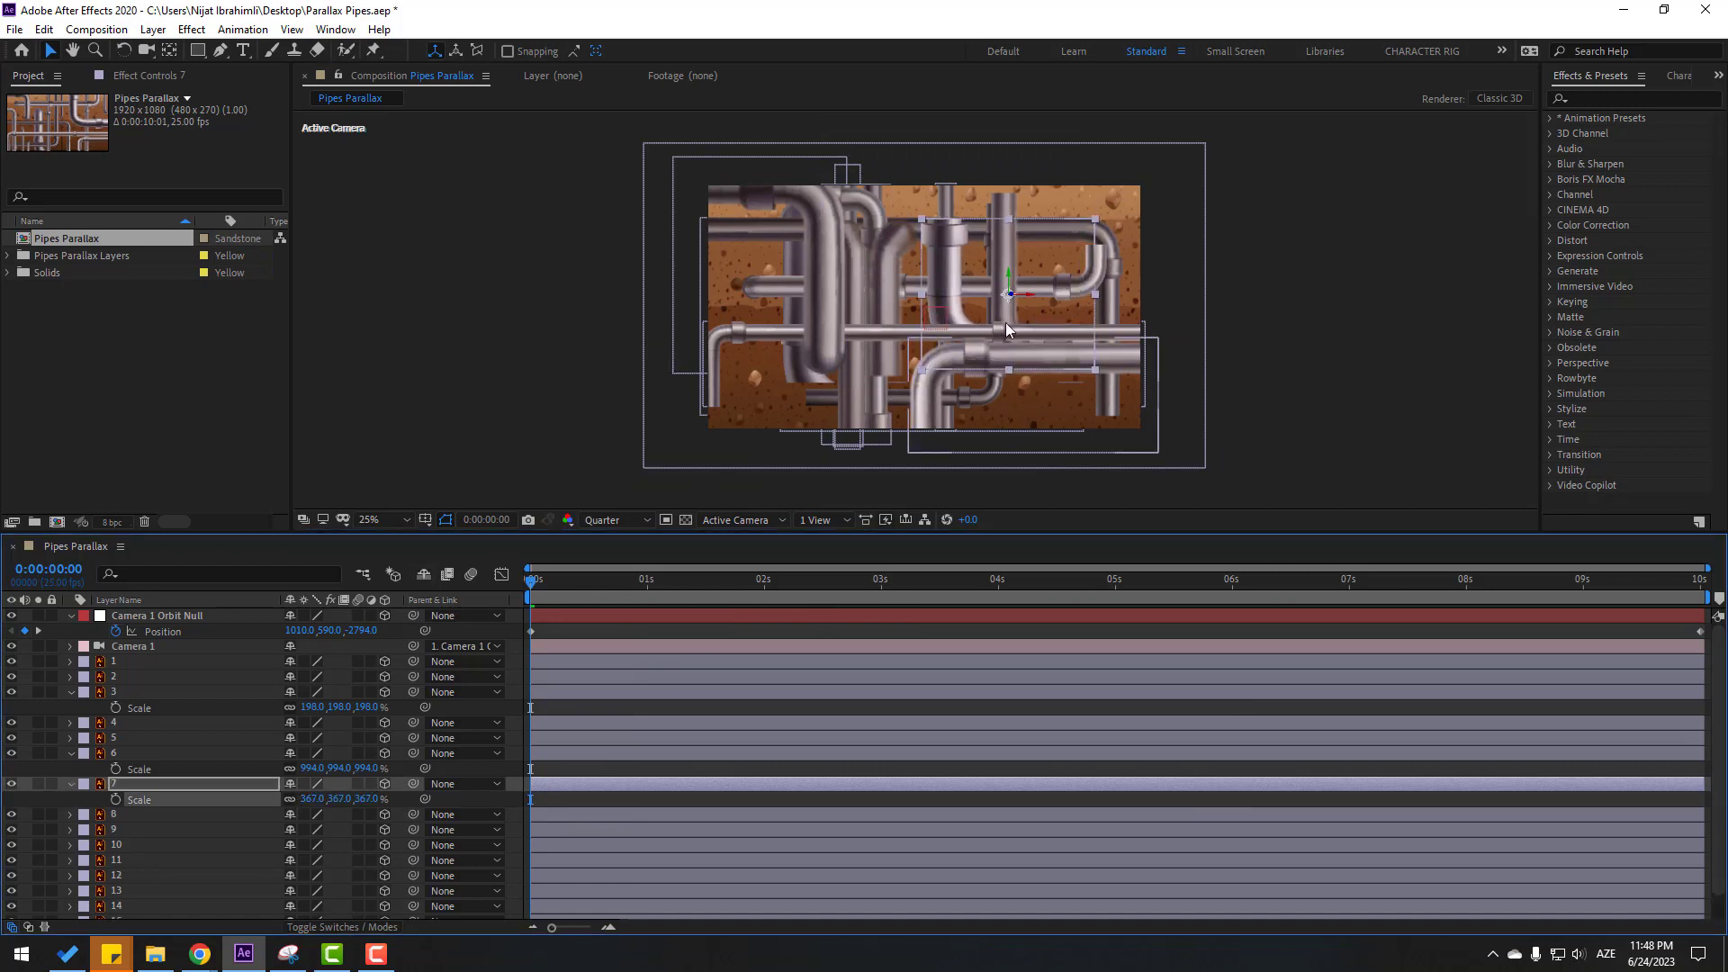
{"action": "left_click_drag", "start_coordinate": [1008, 279], "coordinate": [1023, 207]}
Step: Raise layer 6 at 1:07 and again slightly at the first frame, checking the camera move up to 3:22
{"action": "left_click_drag", "start_coordinate": [567, 581], "coordinate": [904, 576]}
{"action": "mouse_move", "coordinate": [660, 602]}
{"action": "left_mouse_down"}
{"action": "mouse_move", "coordinate": [471, 624]}
{"action": "mouse_move", "coordinate": [959, 601]}
{"action": "mouse_move", "coordinate": [607, 601]}
{"action": "mouse_move", "coordinate": [679, 594]}
{"action": "left_mouse_up"}
{"action": "left_click", "coordinate": [878, 267]}
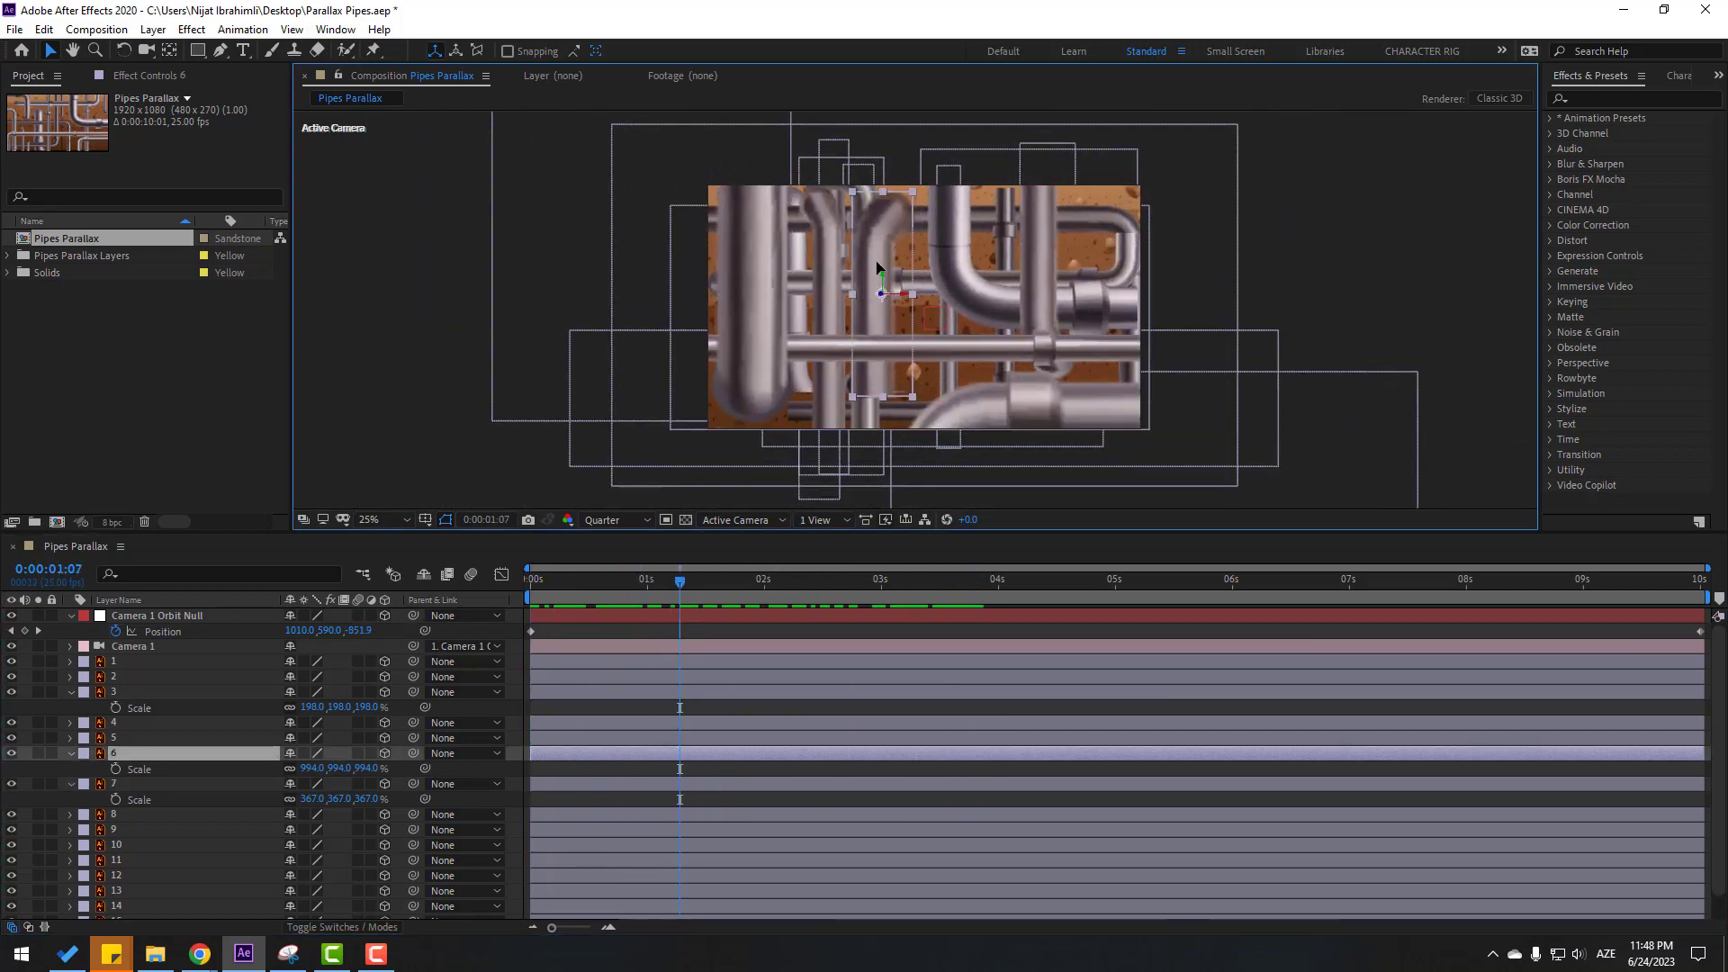
{"action": "left_click_drag", "start_coordinate": [878, 274], "coordinate": [859, 205]}
{"action": "left_click_drag", "start_coordinate": [681, 582], "coordinate": [424, 581]}
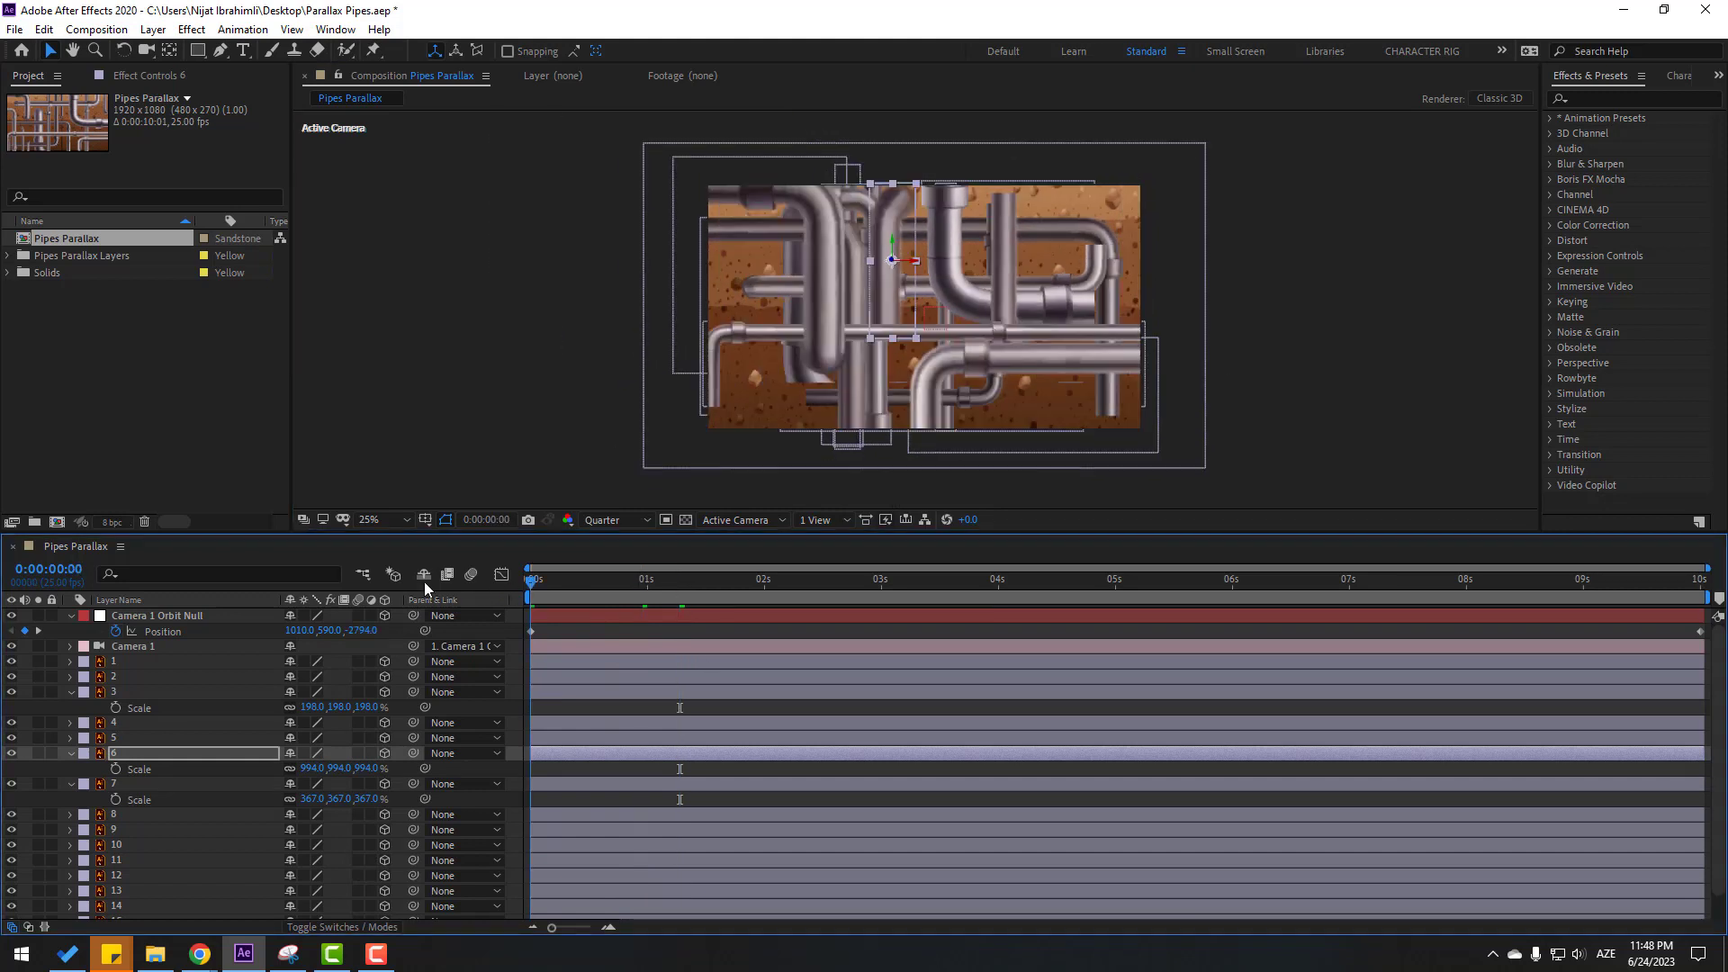
{"action": "left_click_drag", "start_coordinate": [890, 237], "coordinate": [883, 219]}
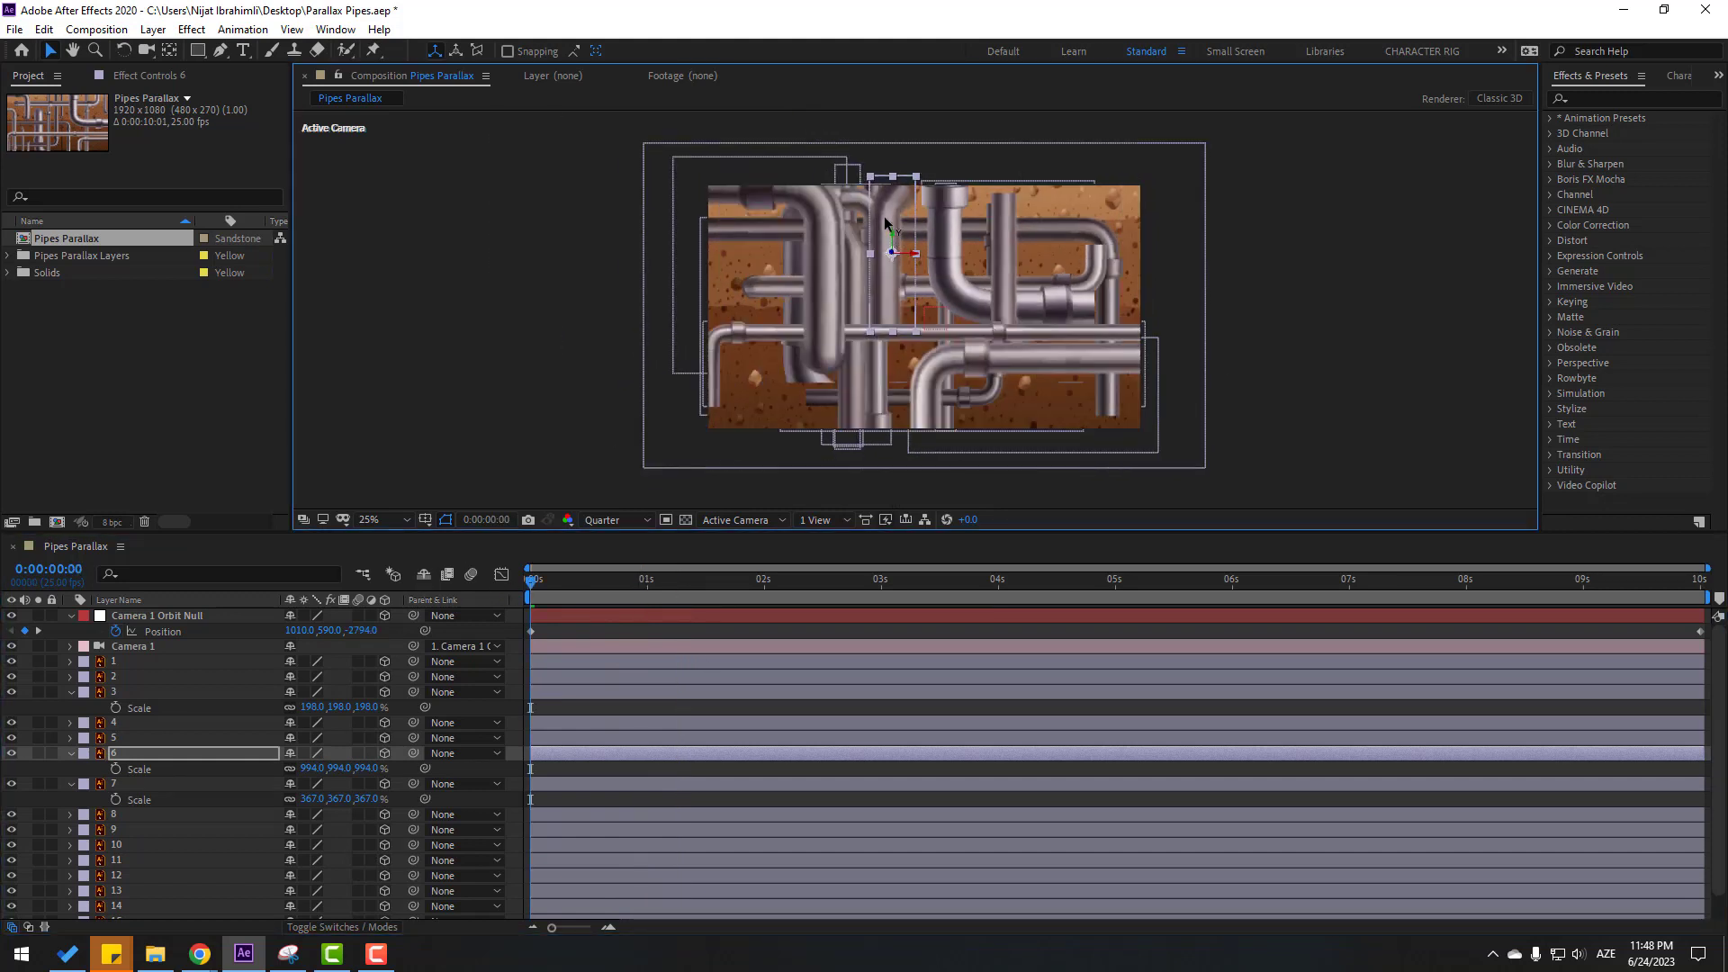
{"action": "left_click_drag", "start_coordinate": [542, 581], "coordinate": [984, 586]}
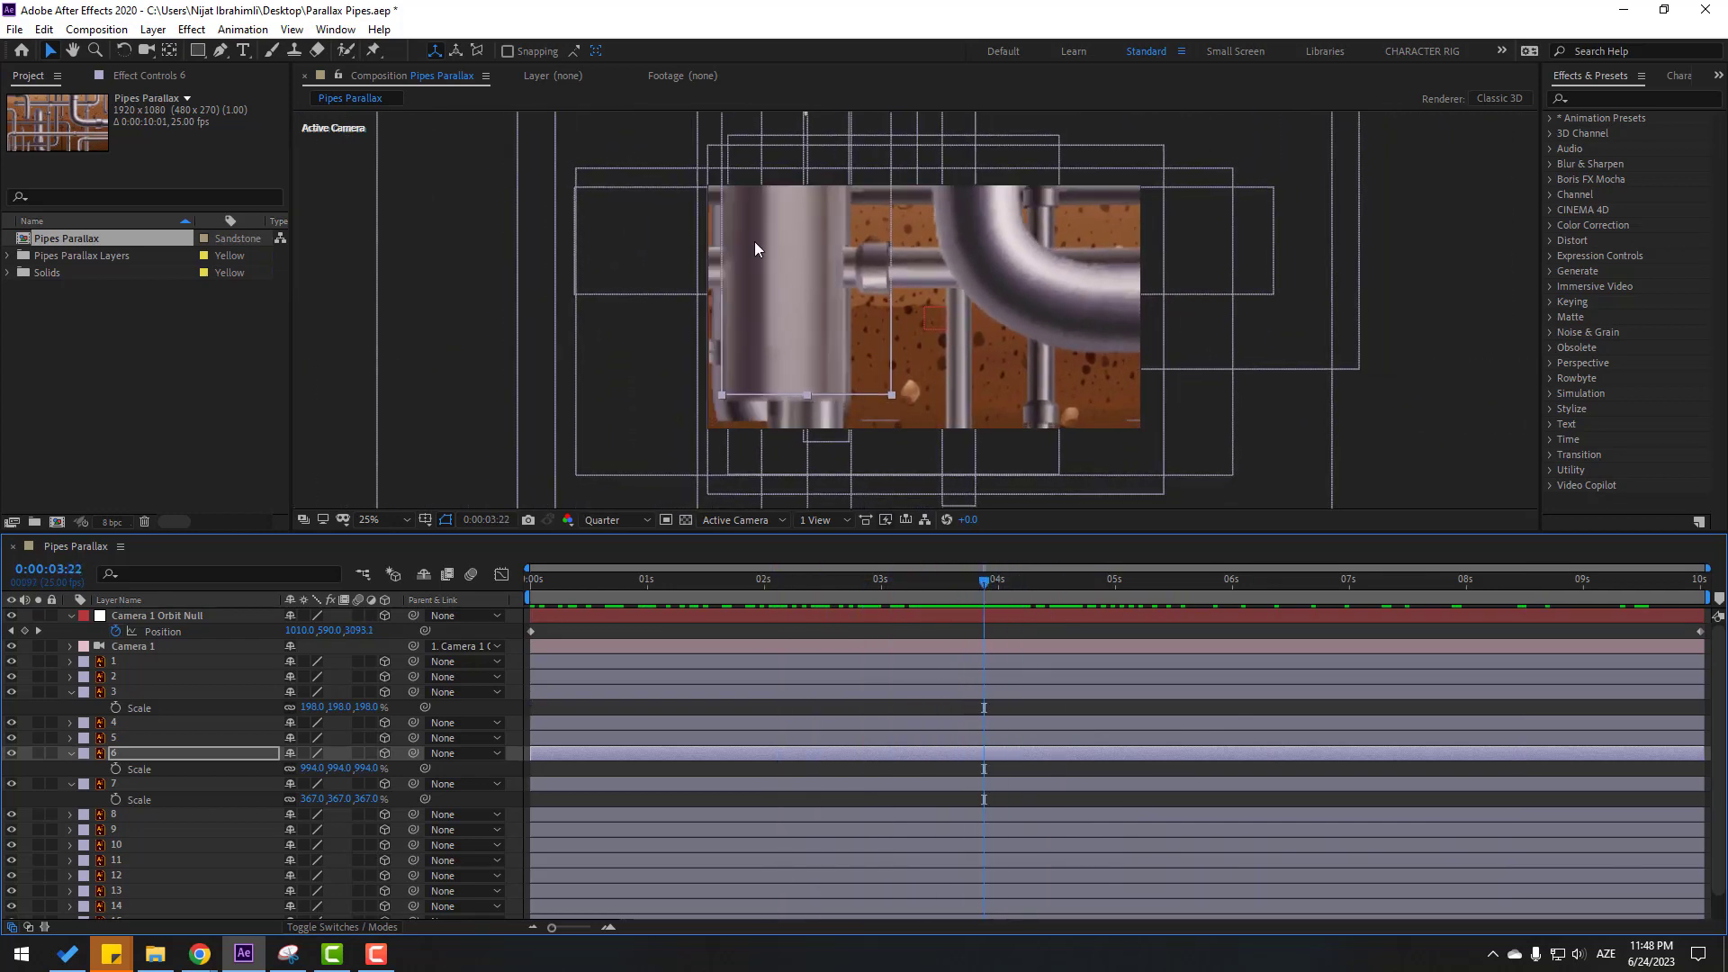
Step: Collapse the expanded Scale properties of layers 3, 6 and 7
{"action": "left_click", "coordinate": [69, 692]}
{"action": "left_click", "coordinate": [70, 738]}
{"action": "left_click", "coordinate": [70, 753]}
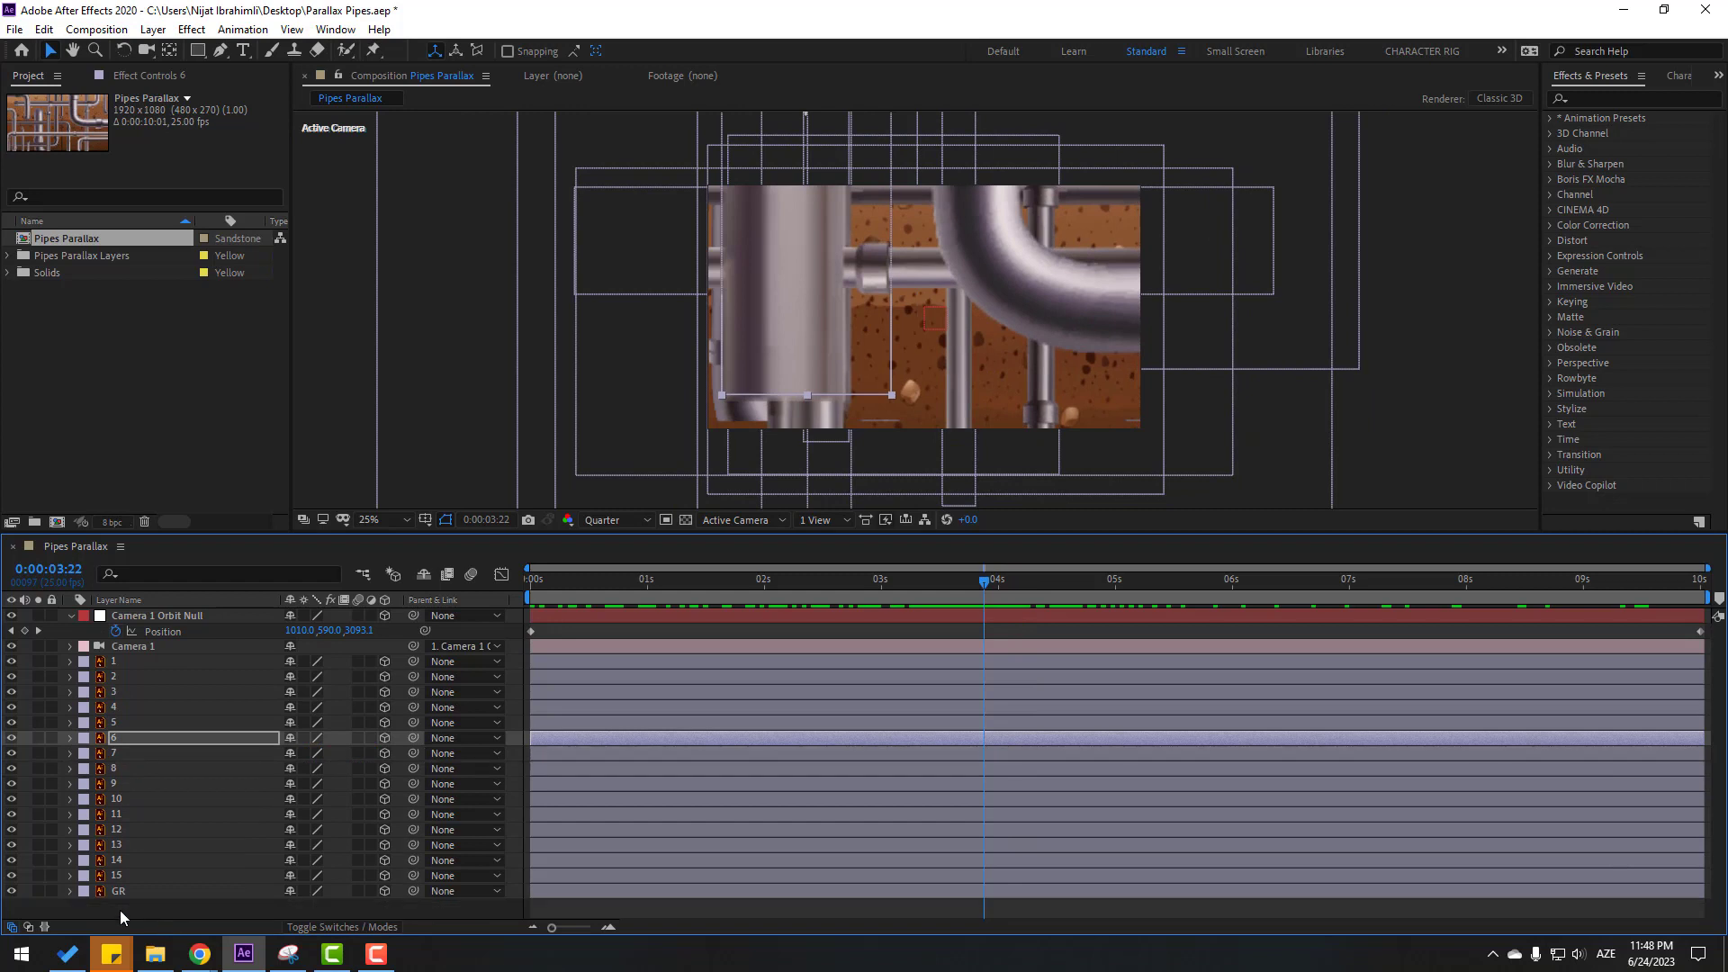
Step: Try Continuously Rasterize on layers 1 through 15 and GR, checking the animation back to the first frame
{"action": "left_click_drag", "start_coordinate": [120, 909], "coordinate": [122, 660]}
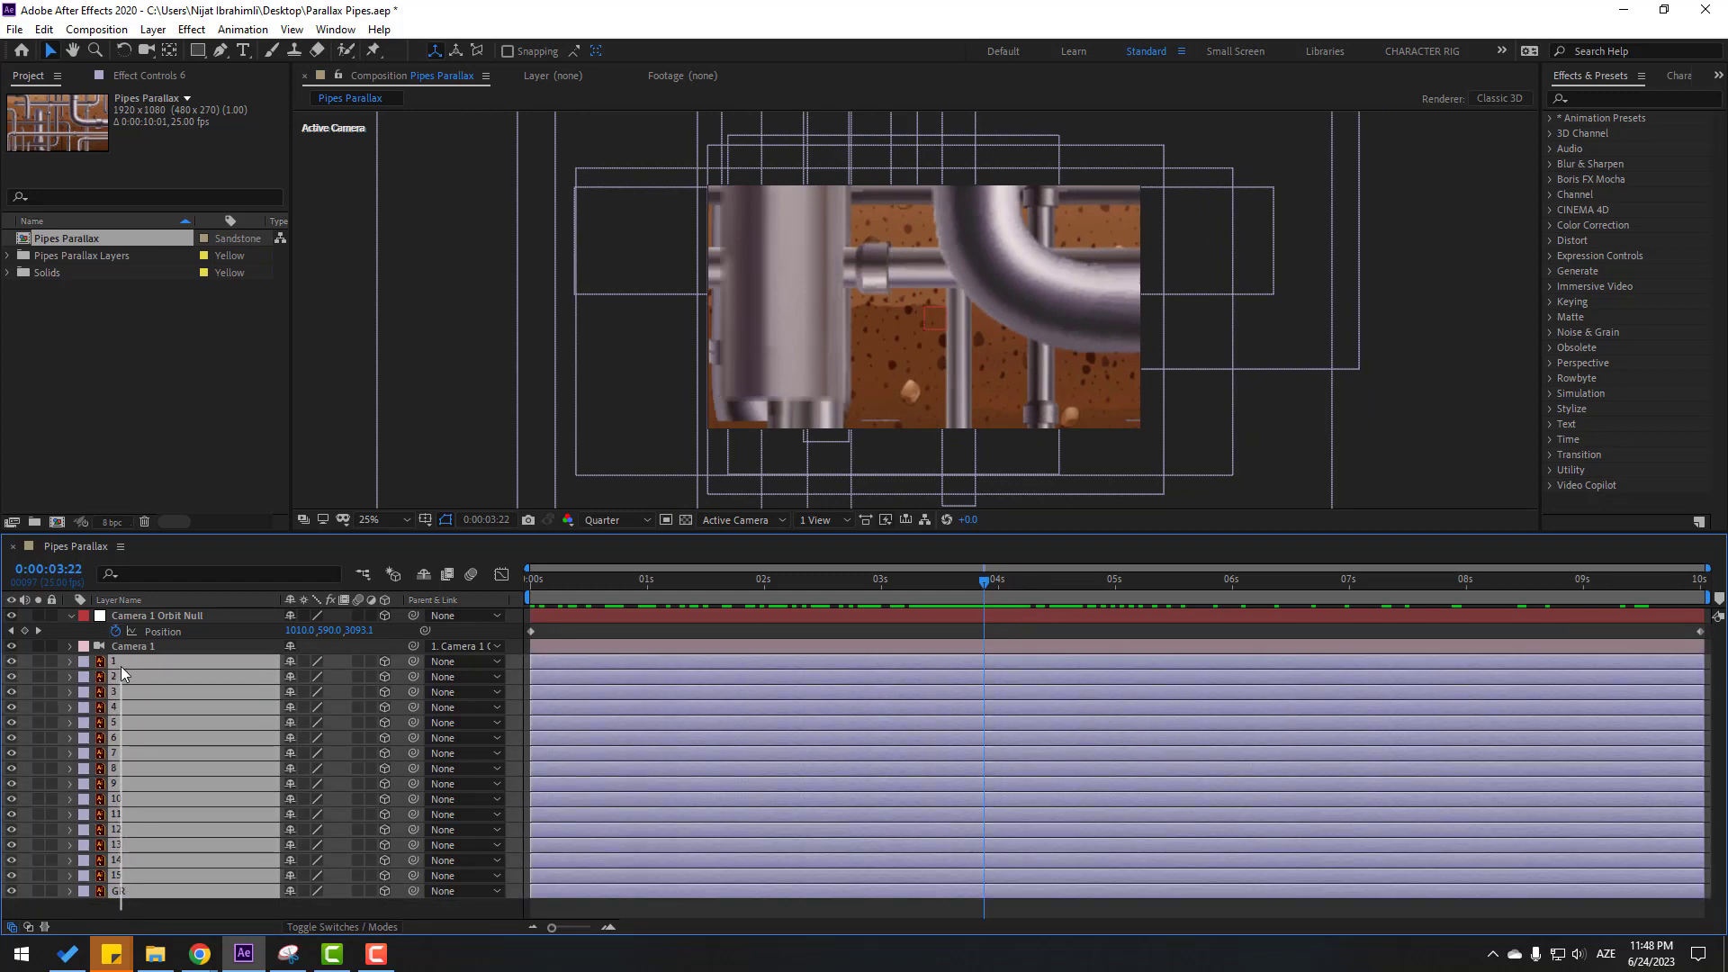
{"action": "left_click", "coordinate": [303, 661]}
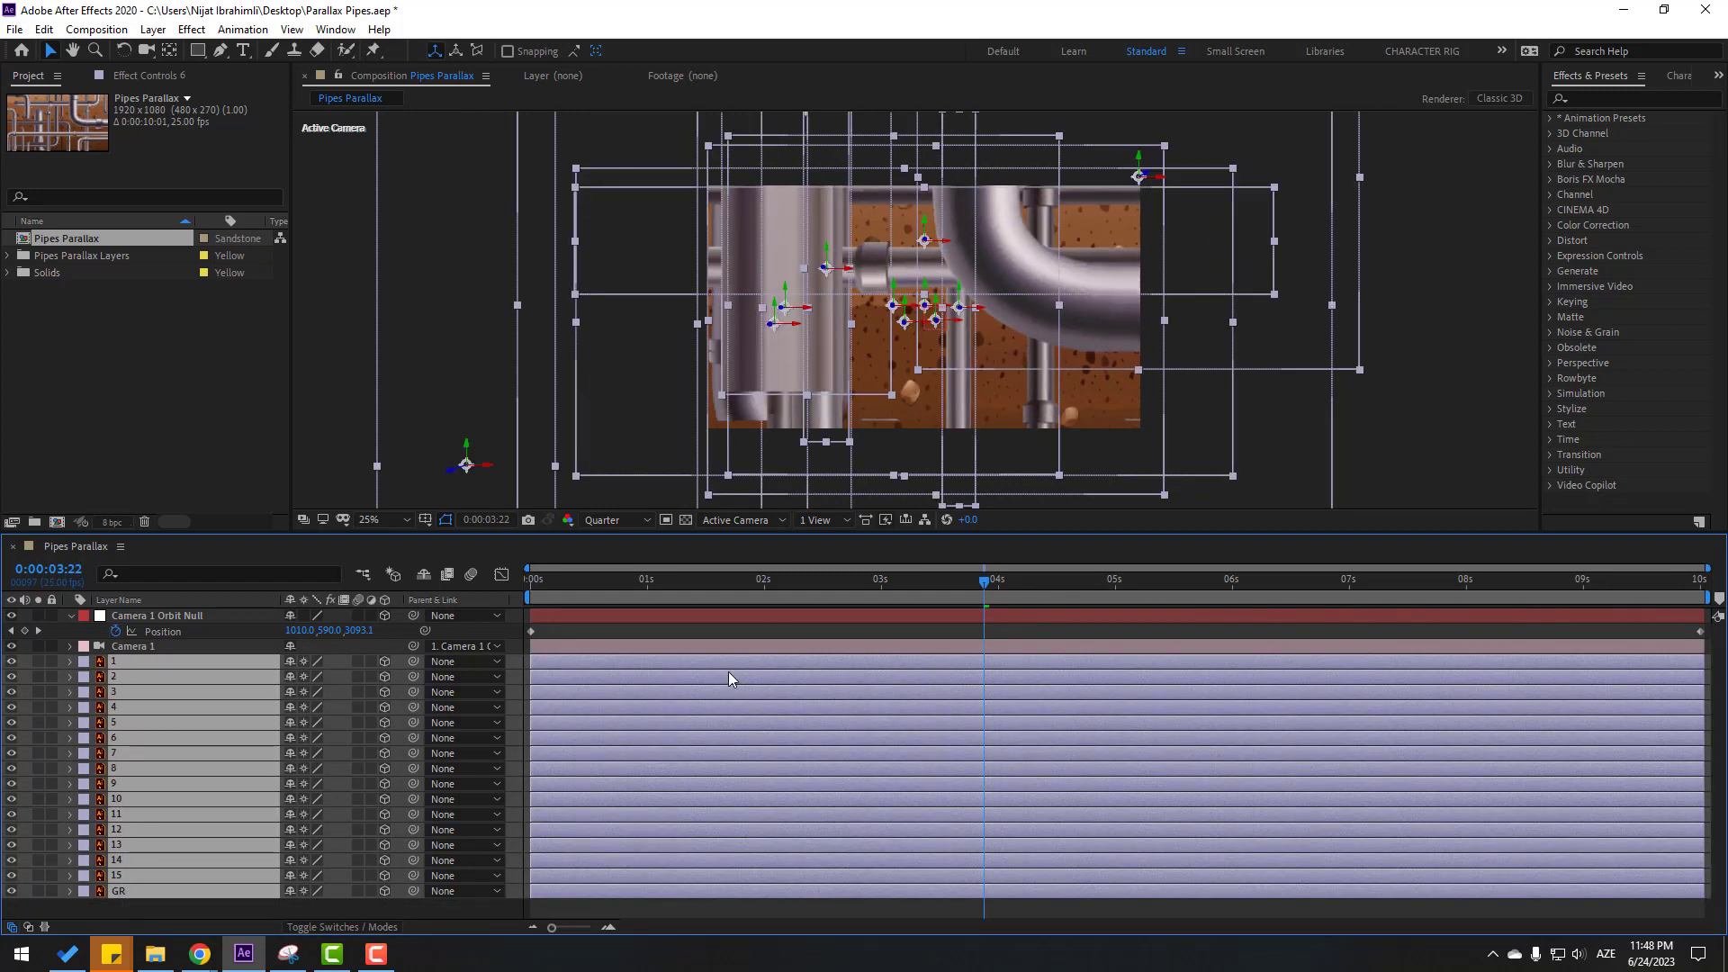
{"action": "left_click", "coordinate": [598, 617]}
{"action": "left_click_drag", "start_coordinate": [610, 594], "coordinate": [511, 597]}
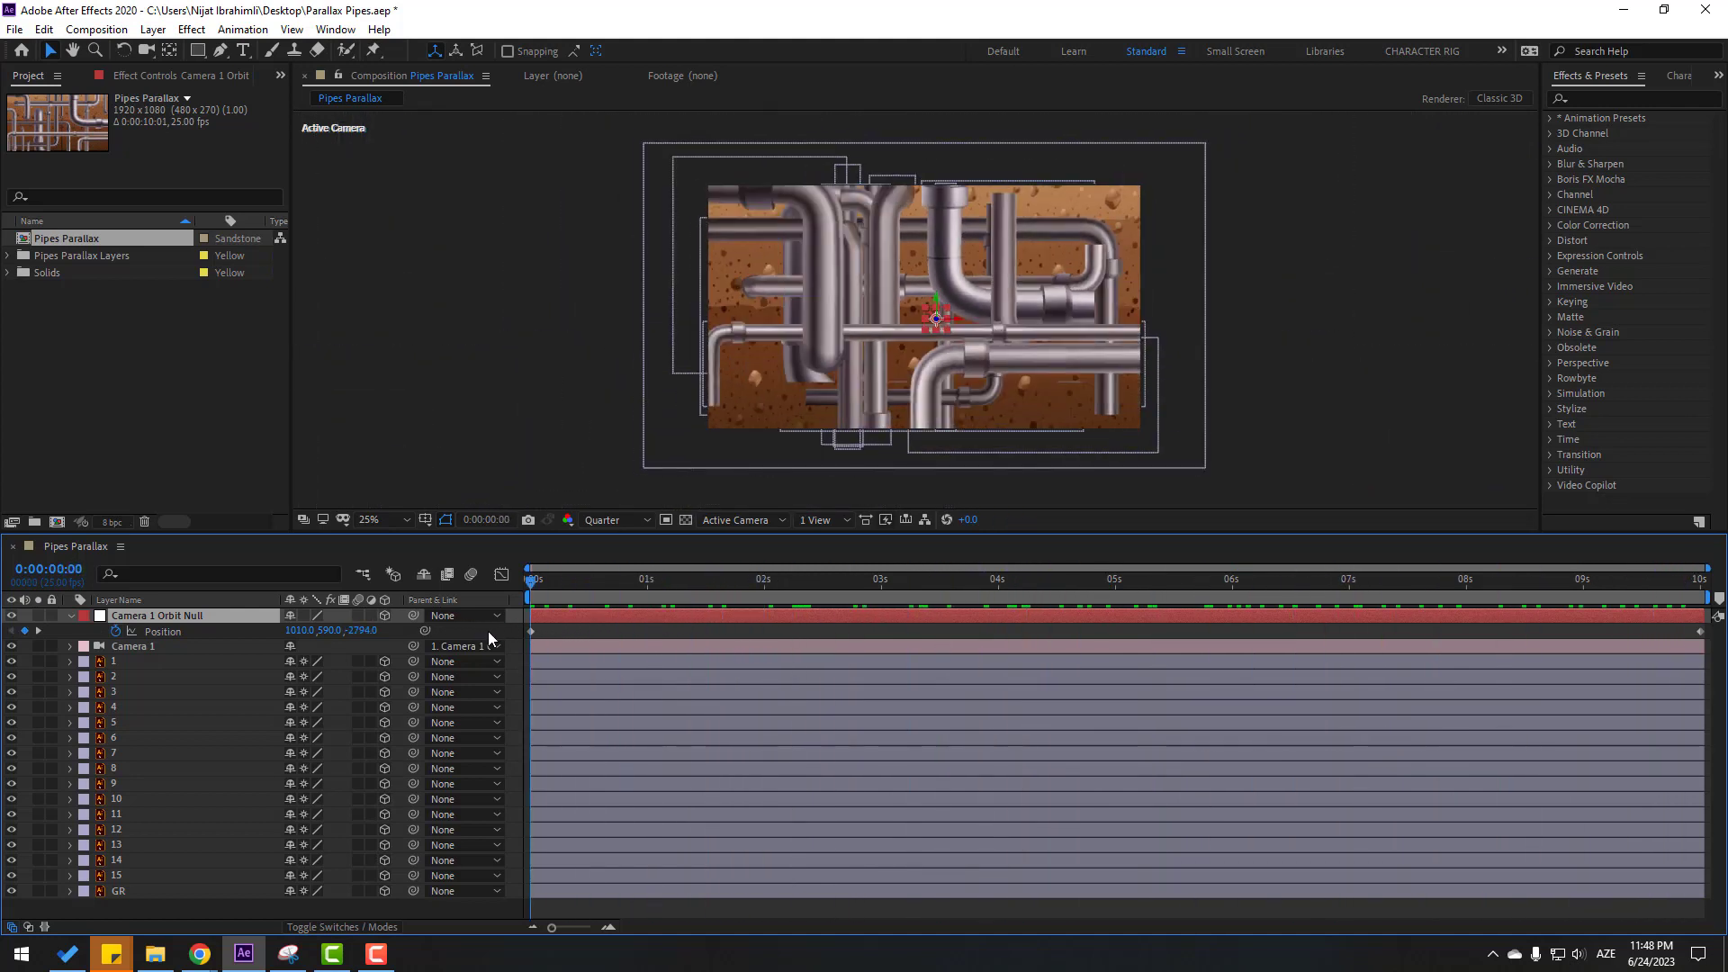
Step: Turn Continuously Rasterize back off for layers 1 through 15 and GR
{"action": "left_click_drag", "start_coordinate": [106, 914], "coordinate": [148, 688]}
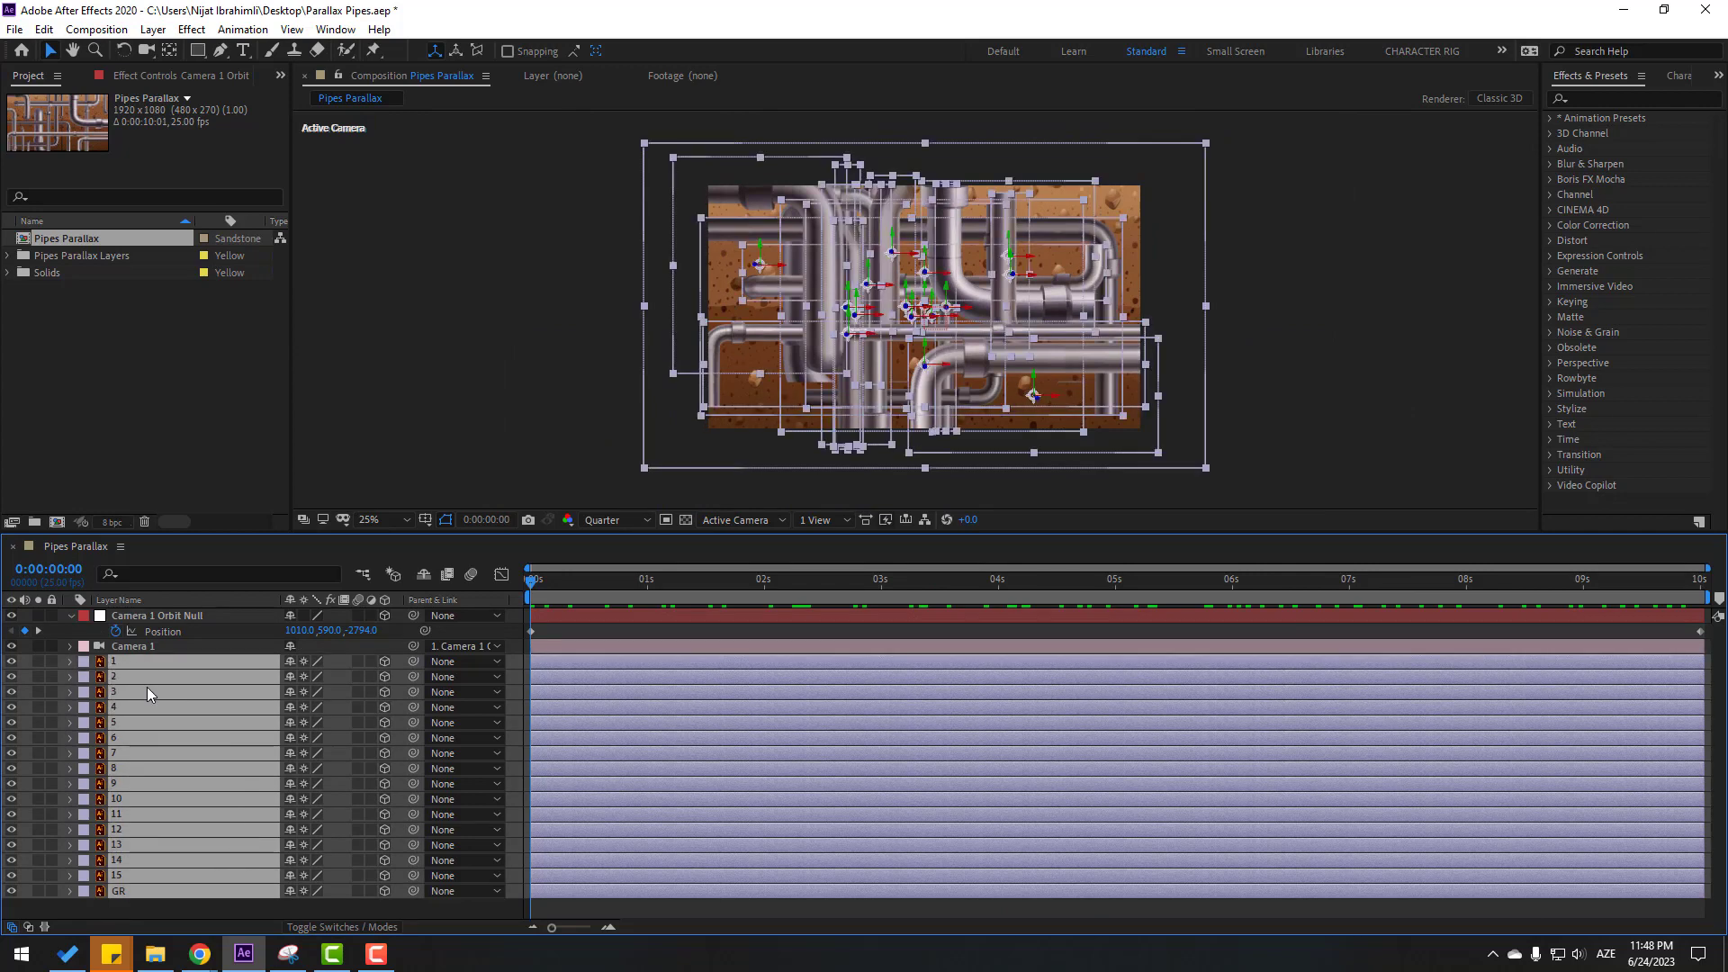
{"action": "left_click", "coordinate": [304, 666]}
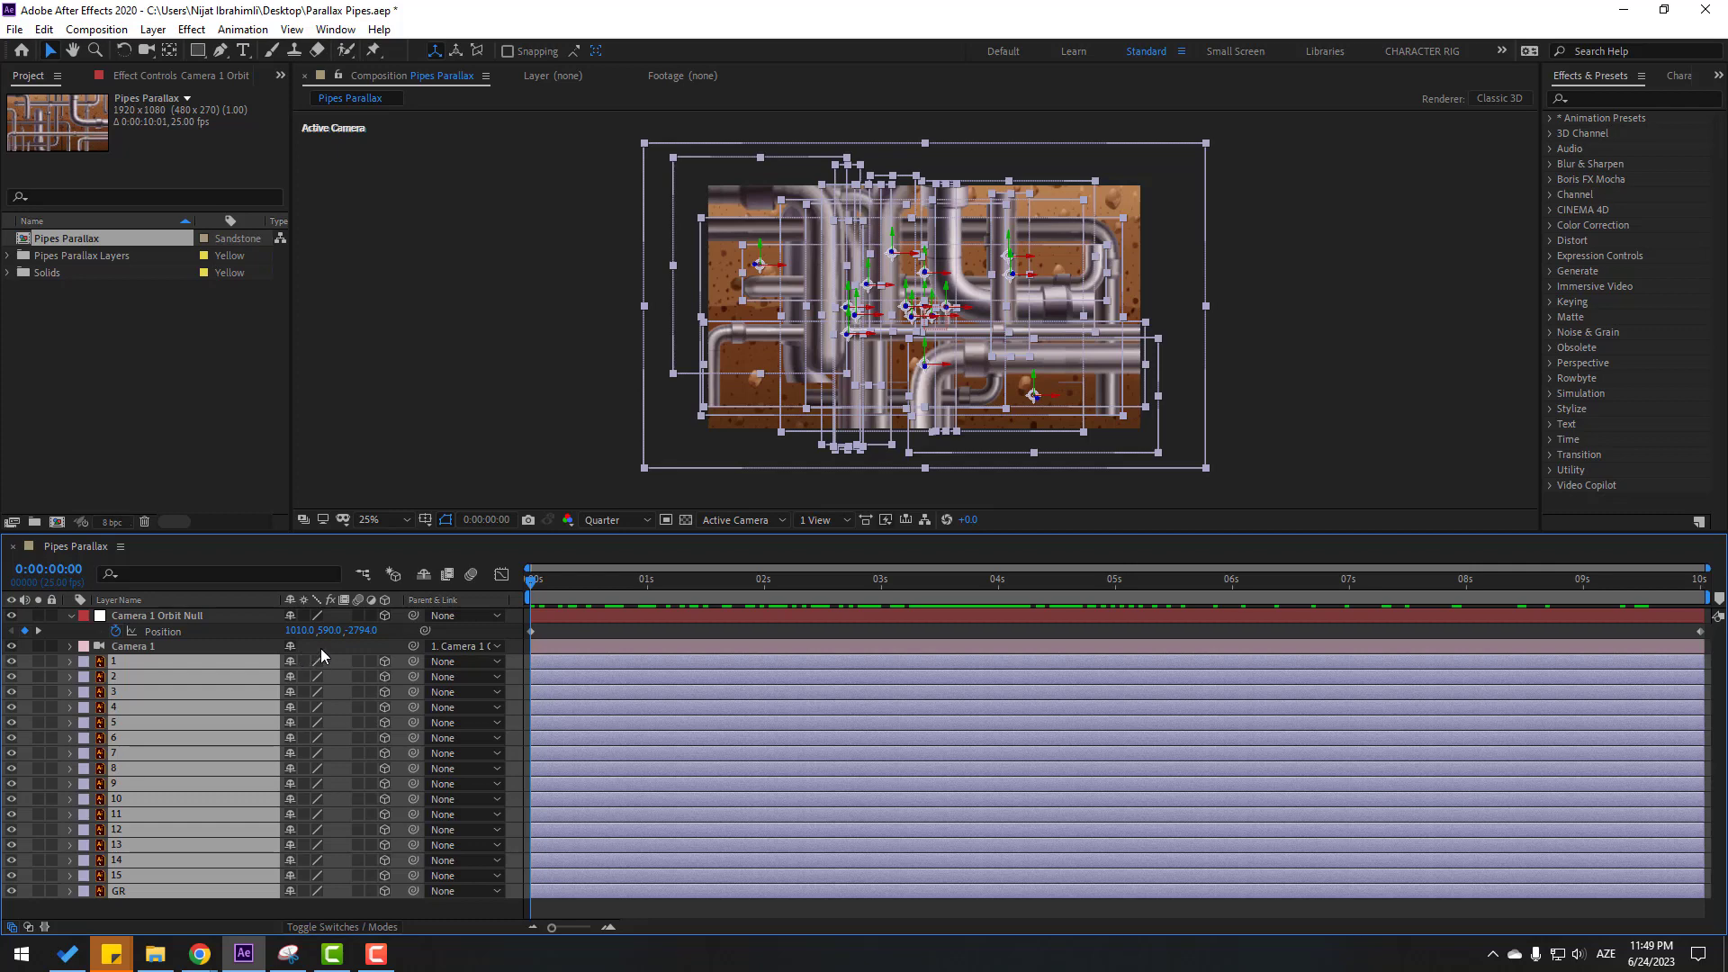
{"action": "left_click", "coordinate": [321, 648]}
Step: Start X, Y and Z Rotation keyframes on the Camera 1 Orbit Null at the first frame
{"action": "left_click", "coordinate": [142, 613]}
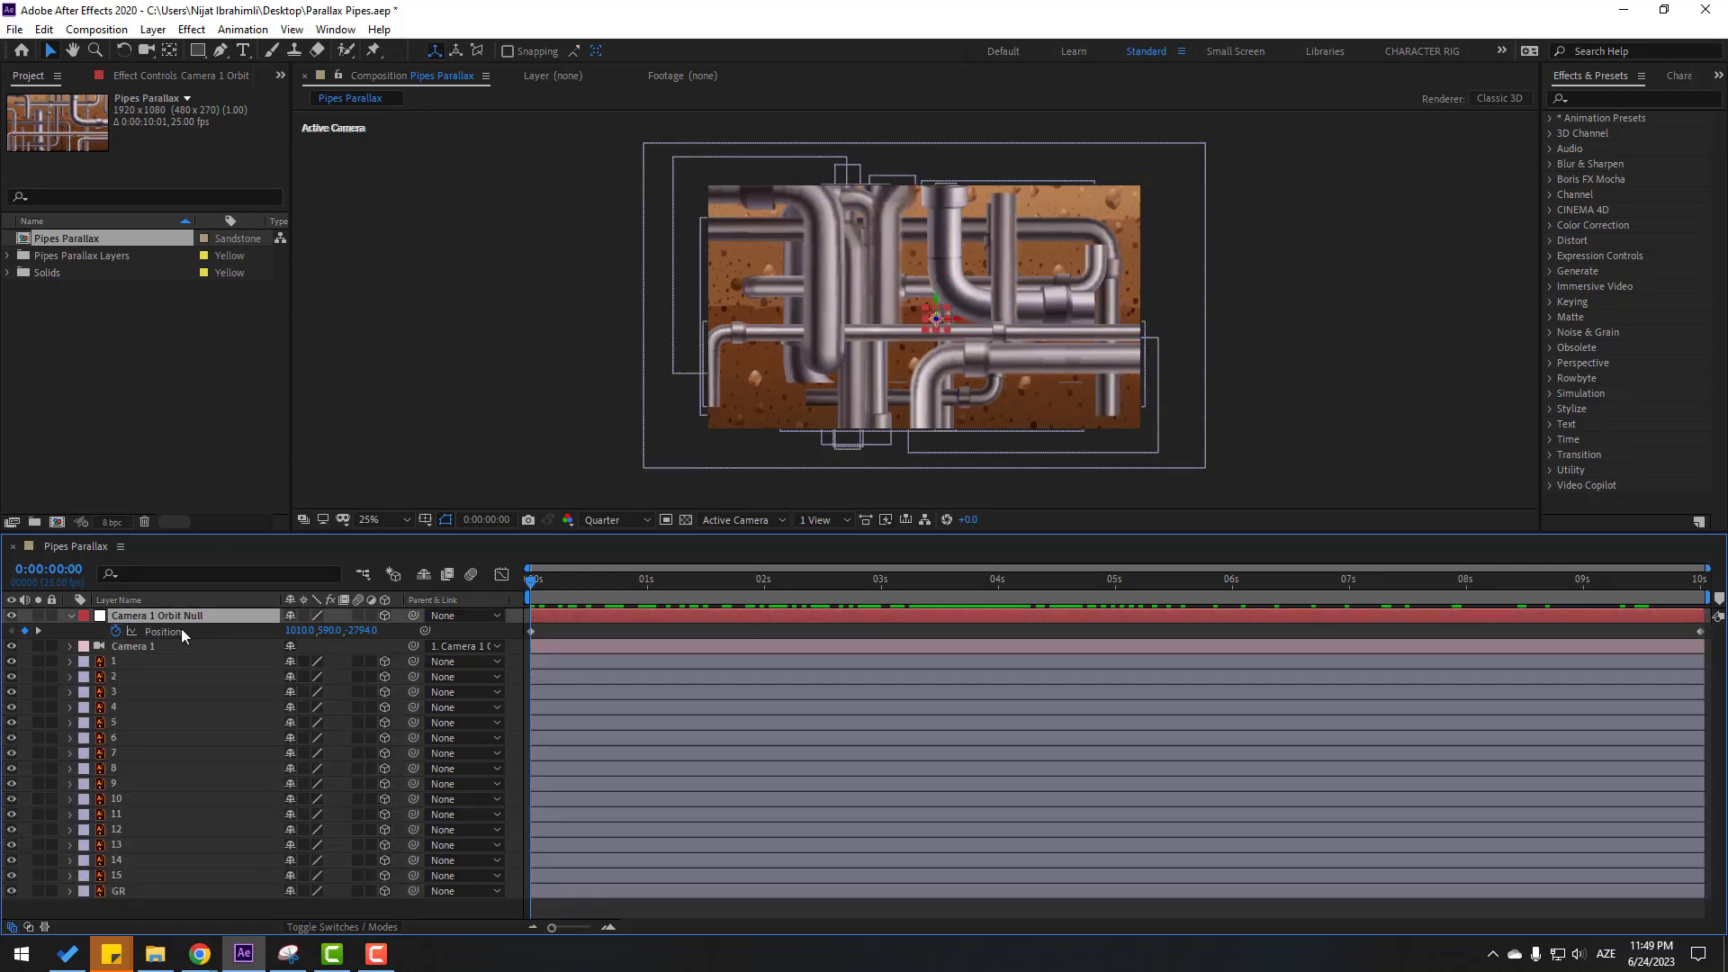
{"action": "key", "text": "shift+r"}
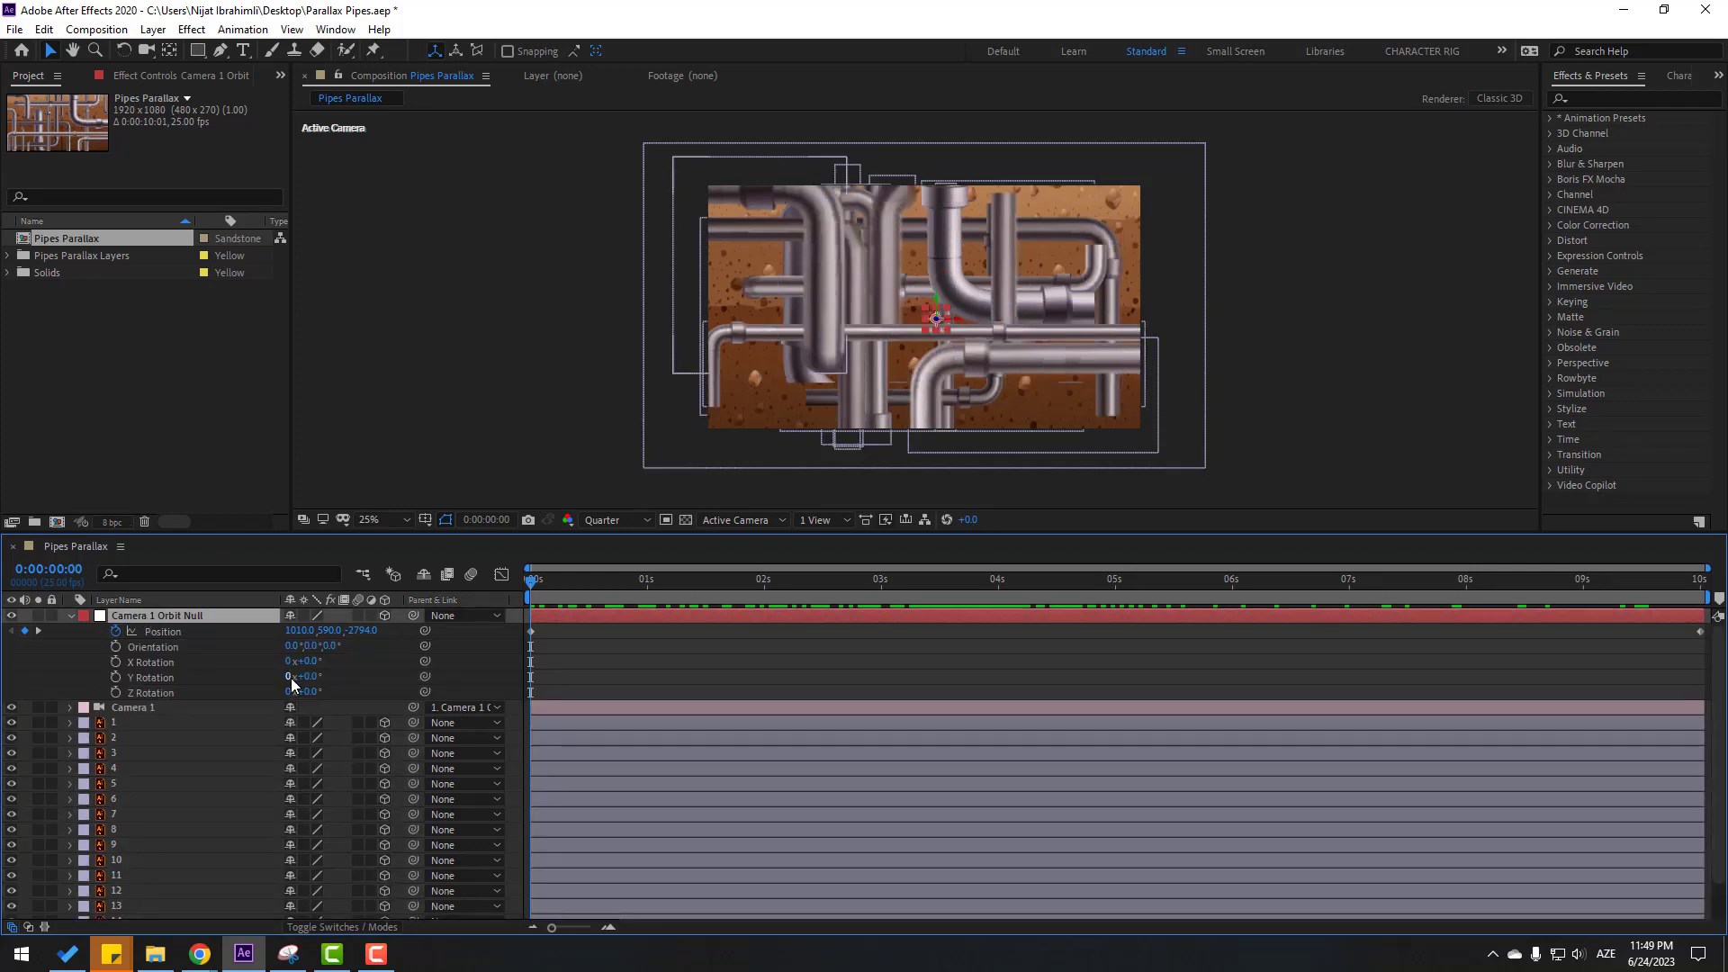
{"action": "left_click", "coordinate": [117, 663]}
{"action": "left_click", "coordinate": [117, 678]}
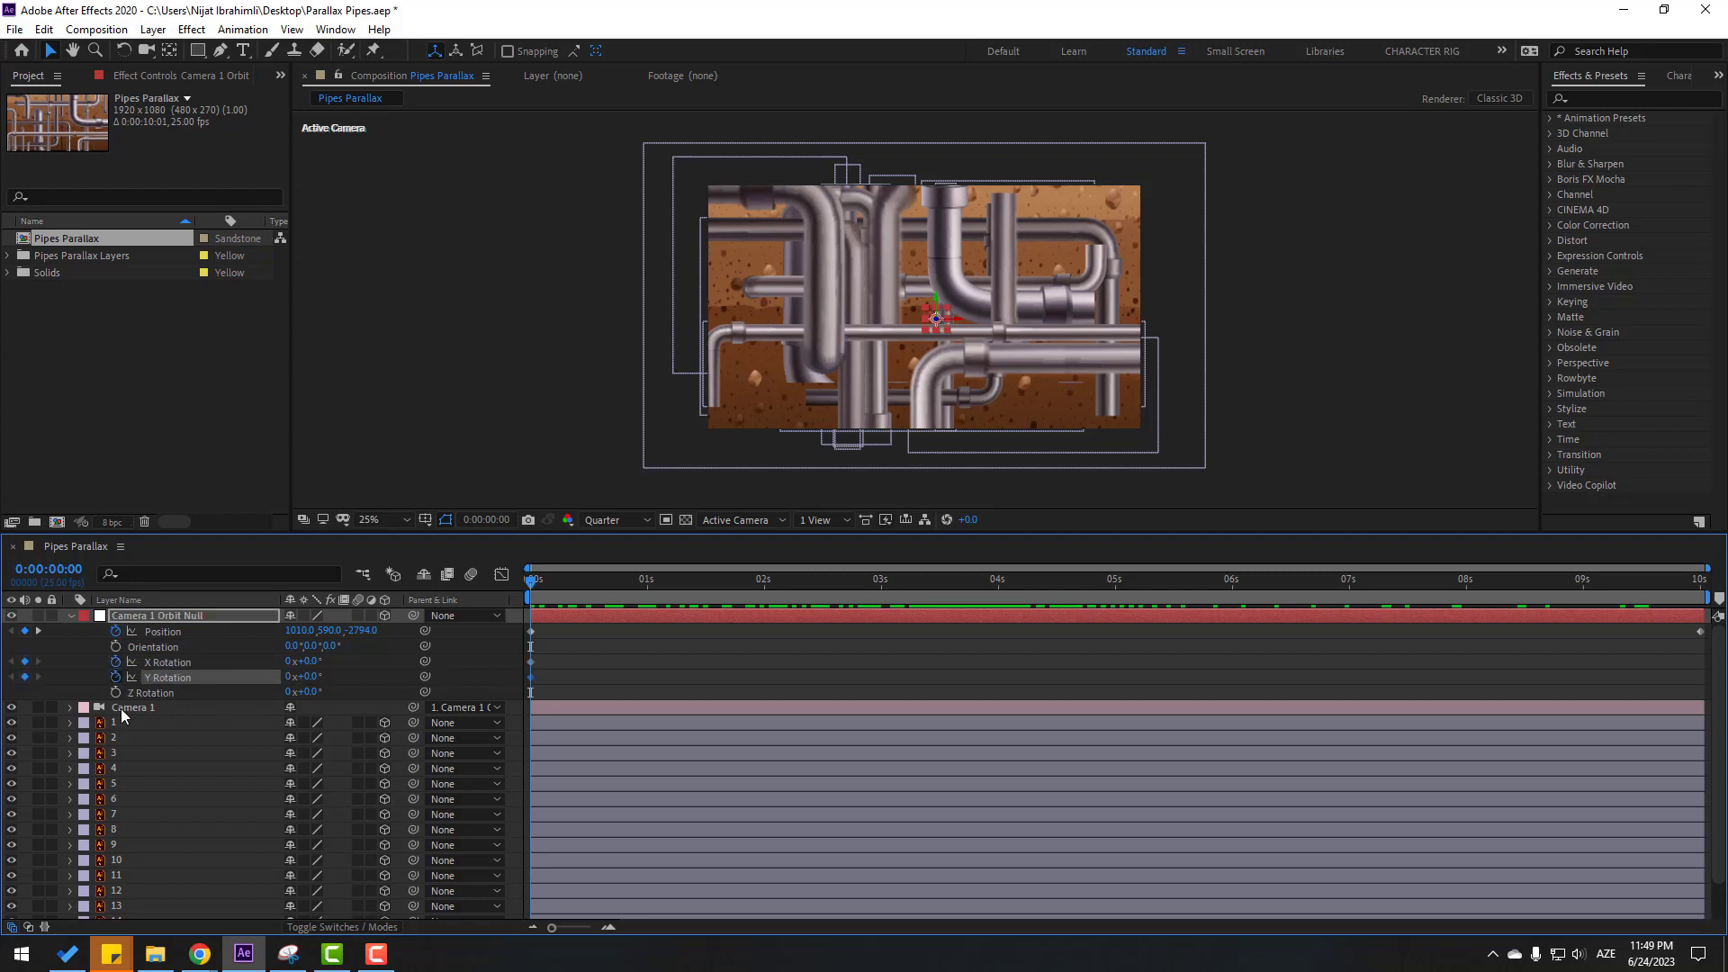
{"action": "left_click", "coordinate": [116, 693]}
Step: Keyframe the null's X Rotation at -4° and Y Rotation at 8° at 2:18, and set X Rotation to -1° at the first frame
{"action": "left_click_drag", "start_coordinate": [565, 580], "coordinate": [848, 577]}
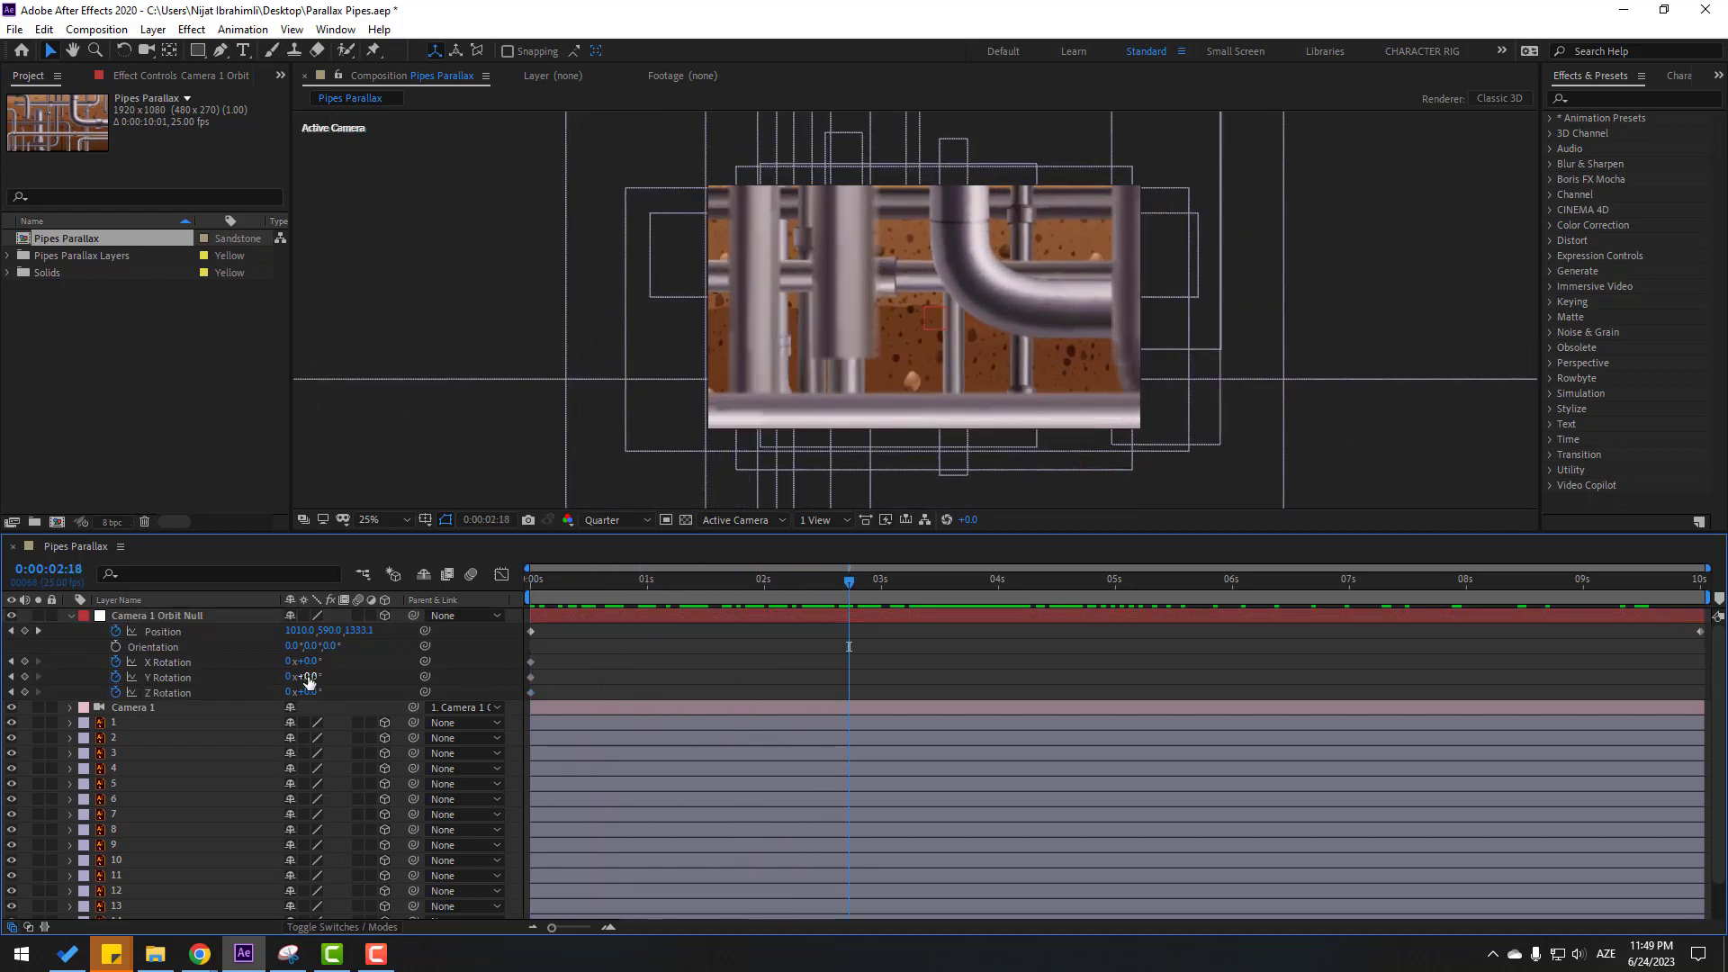
{"action": "left_click_drag", "start_coordinate": [315, 677], "coordinate": [307, 662]}
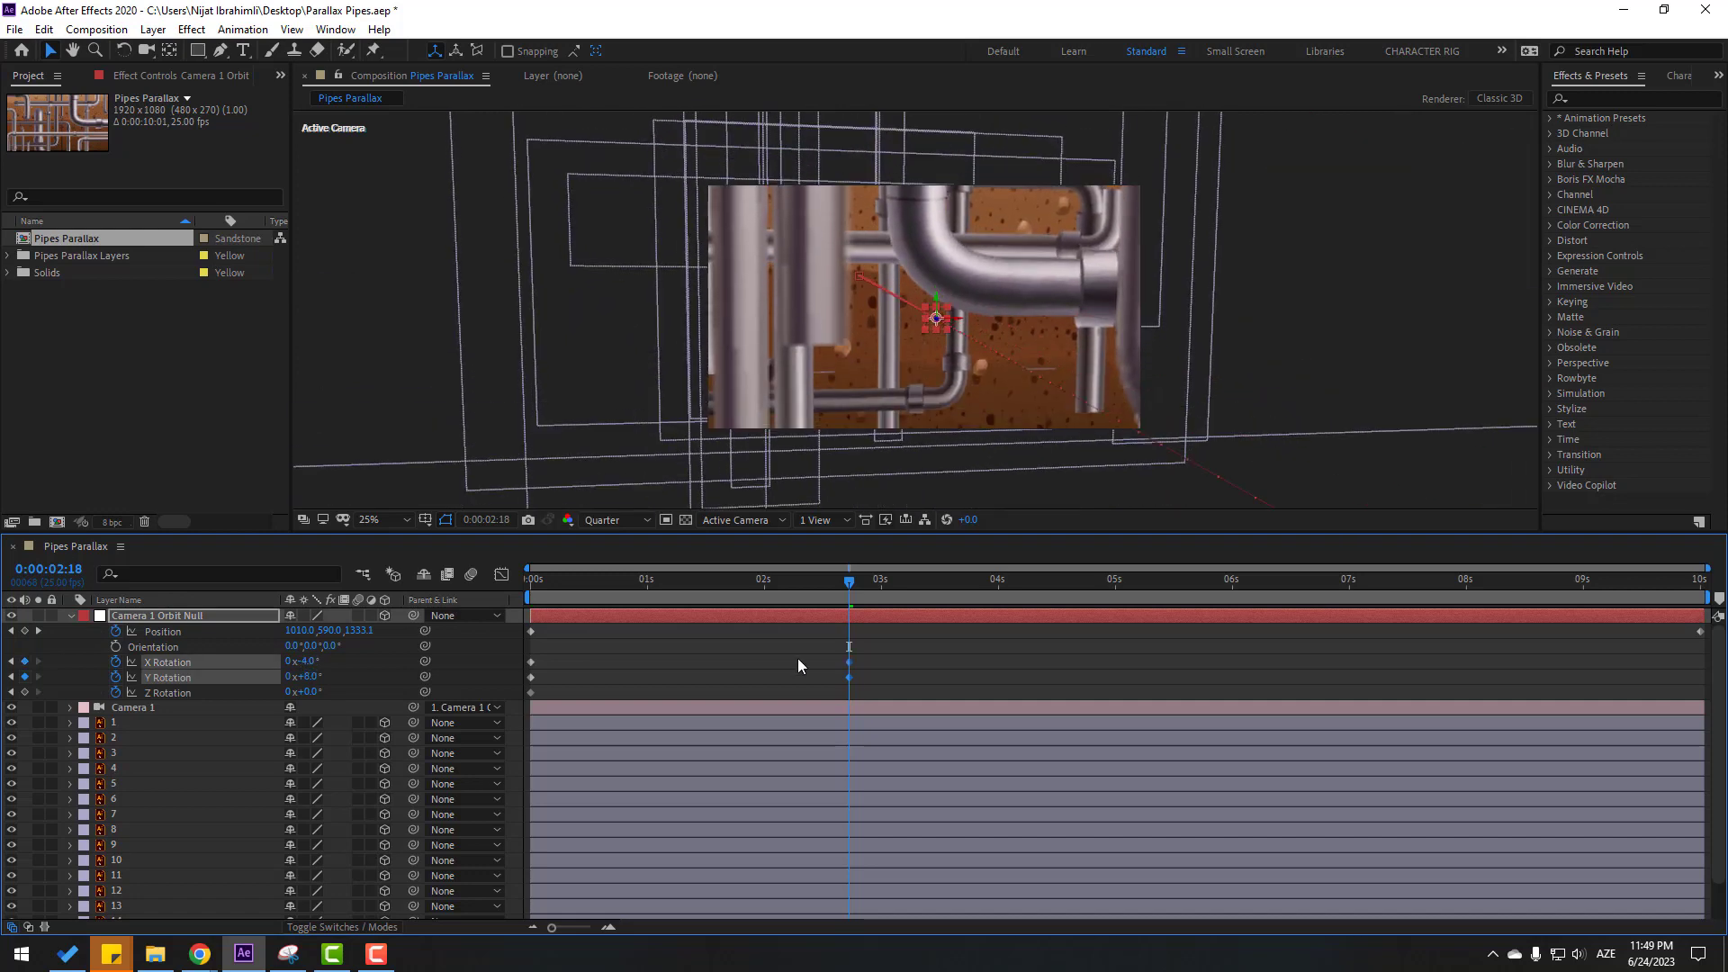
{"action": "left_click_drag", "start_coordinate": [827, 586], "coordinate": [504, 591]}
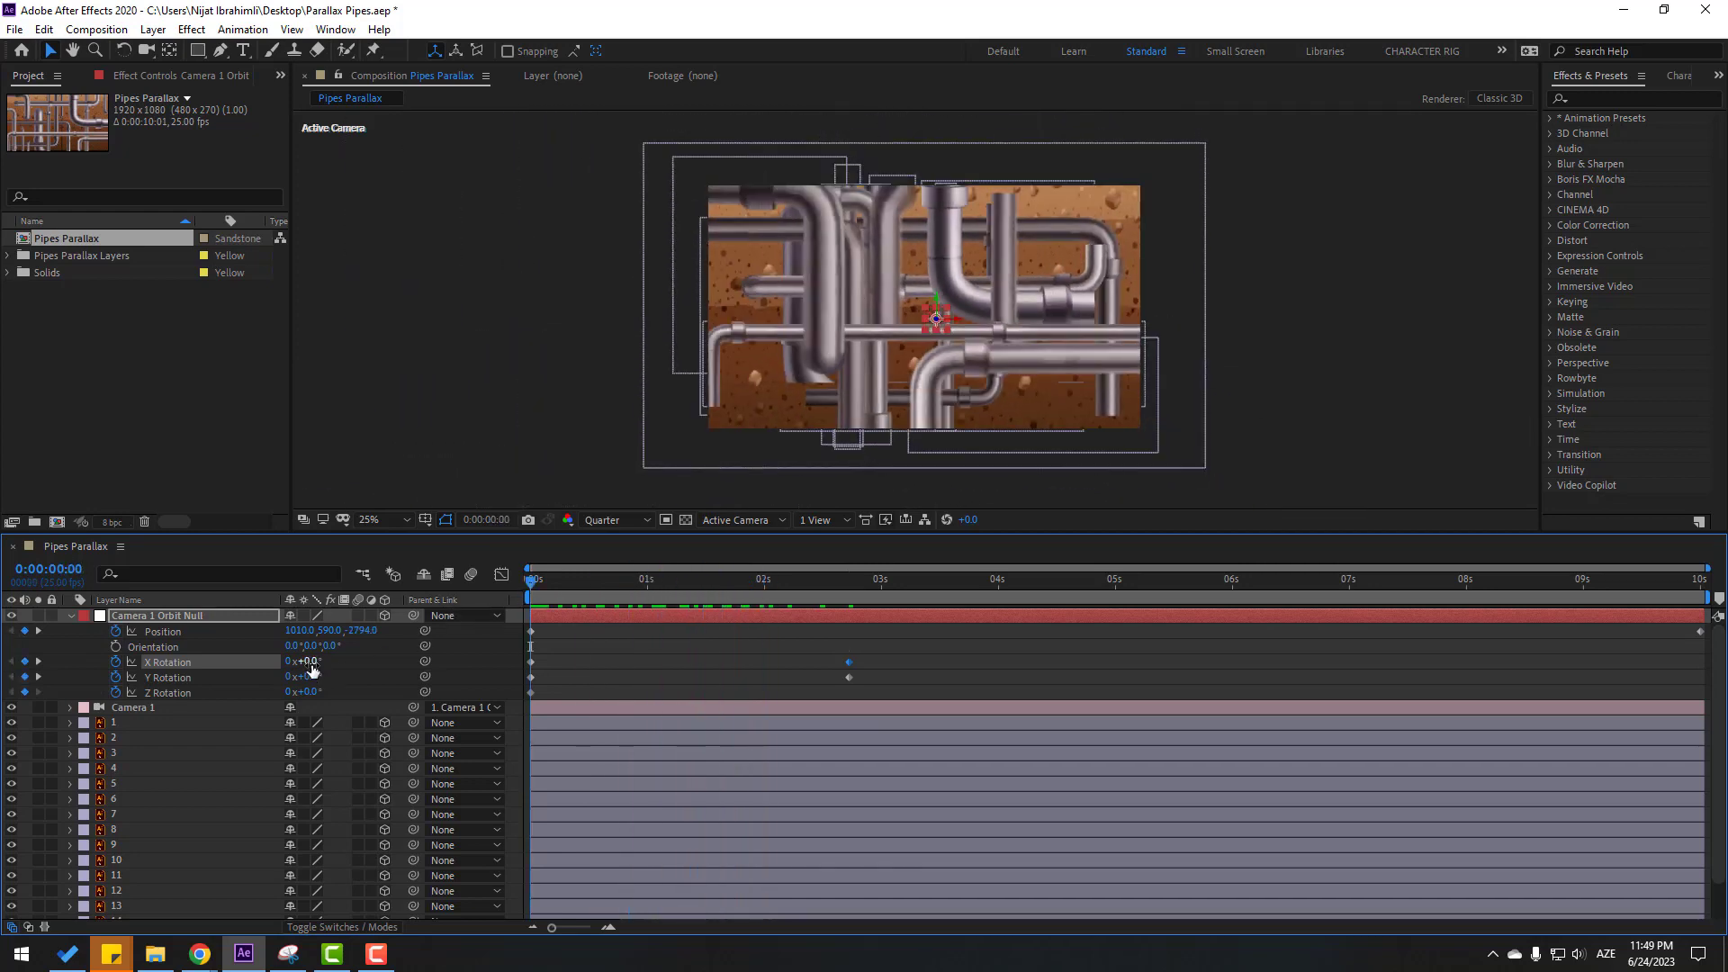
{"action": "left_click_drag", "start_coordinate": [307, 661], "coordinate": [711, 677]}
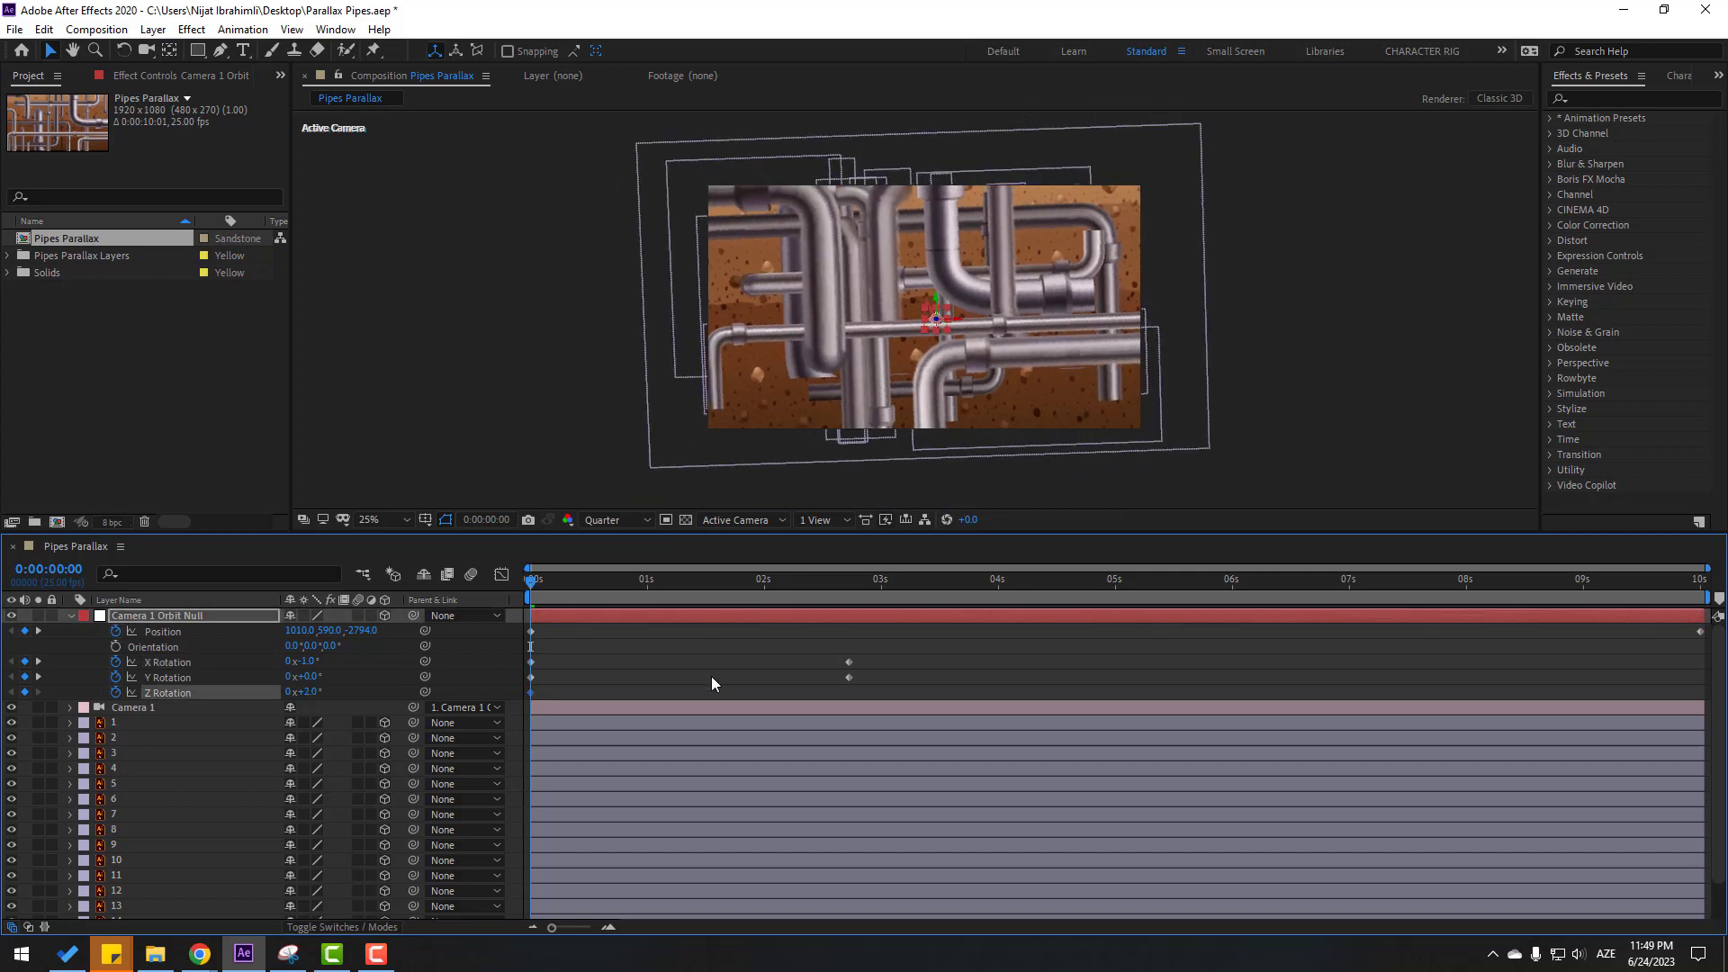
{"action": "key", "text": "ctrl+z"}
Step: Keyframe the null's X and Y Rotation at -5° and -6° at 4:18, and at 10° and 12° at 7:00
{"action": "left_click_drag", "start_coordinate": [539, 587], "coordinate": [1082, 581]}
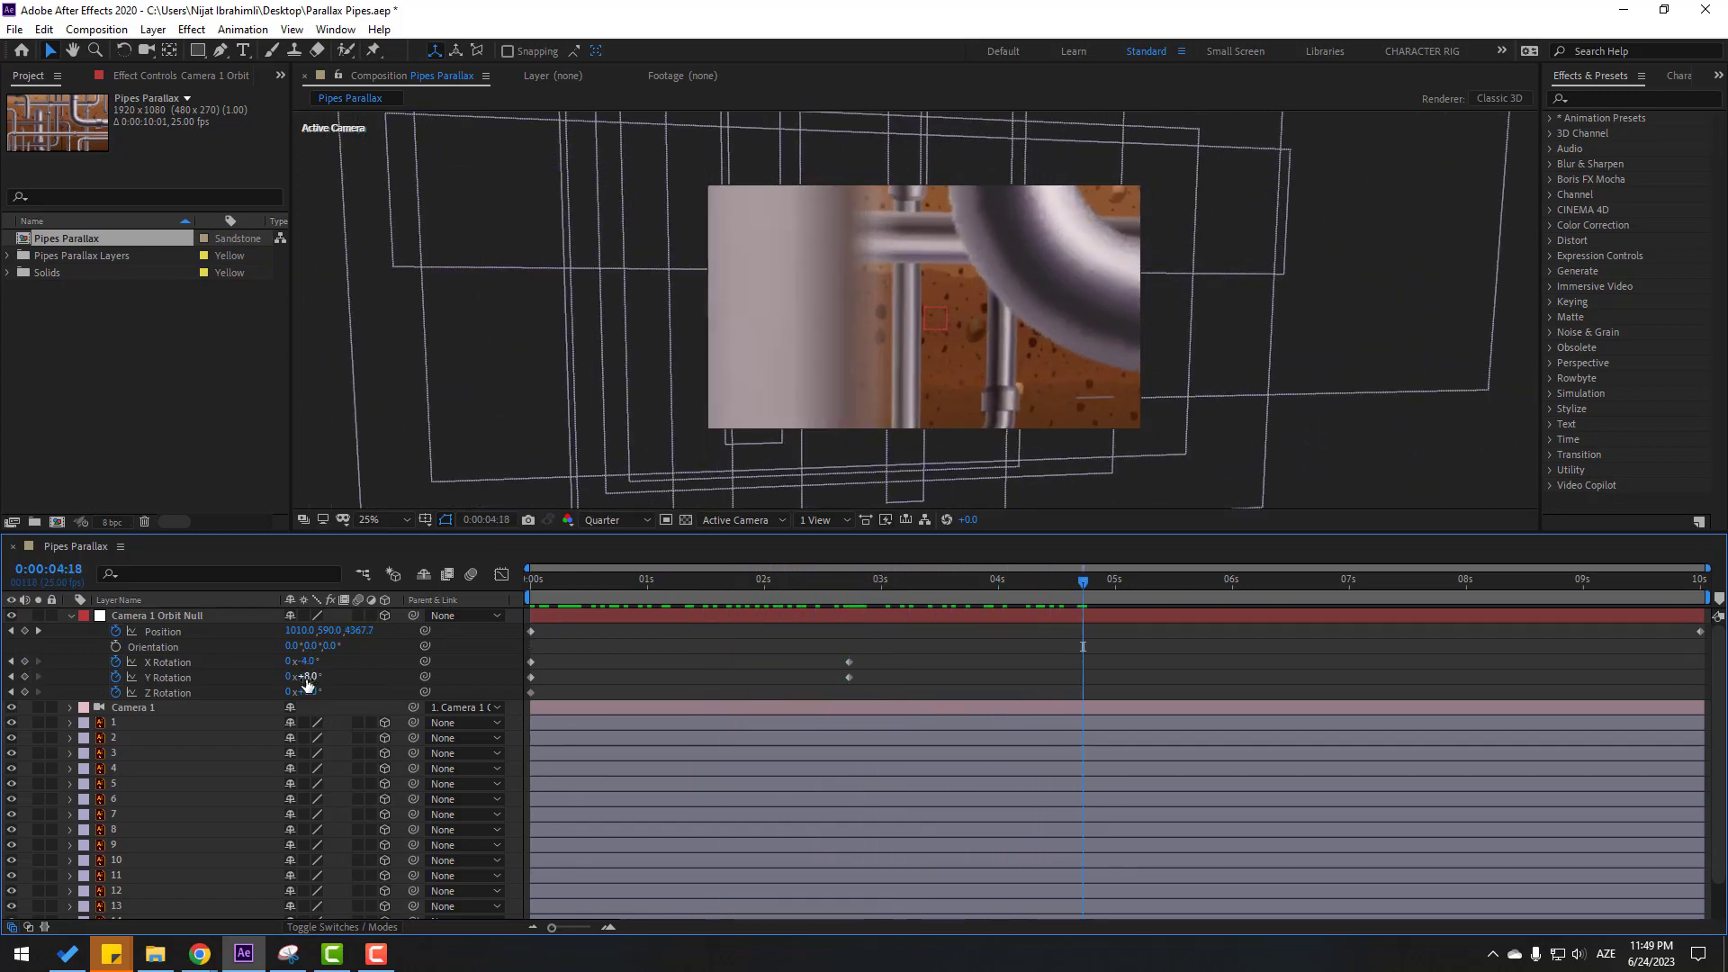
{"action": "mouse_move", "coordinate": [308, 677]}
{"action": "left_mouse_down"}
{"action": "mouse_move", "coordinate": [302, 692]}
{"action": "mouse_move", "coordinate": [306, 660]}
{"action": "left_mouse_up"}
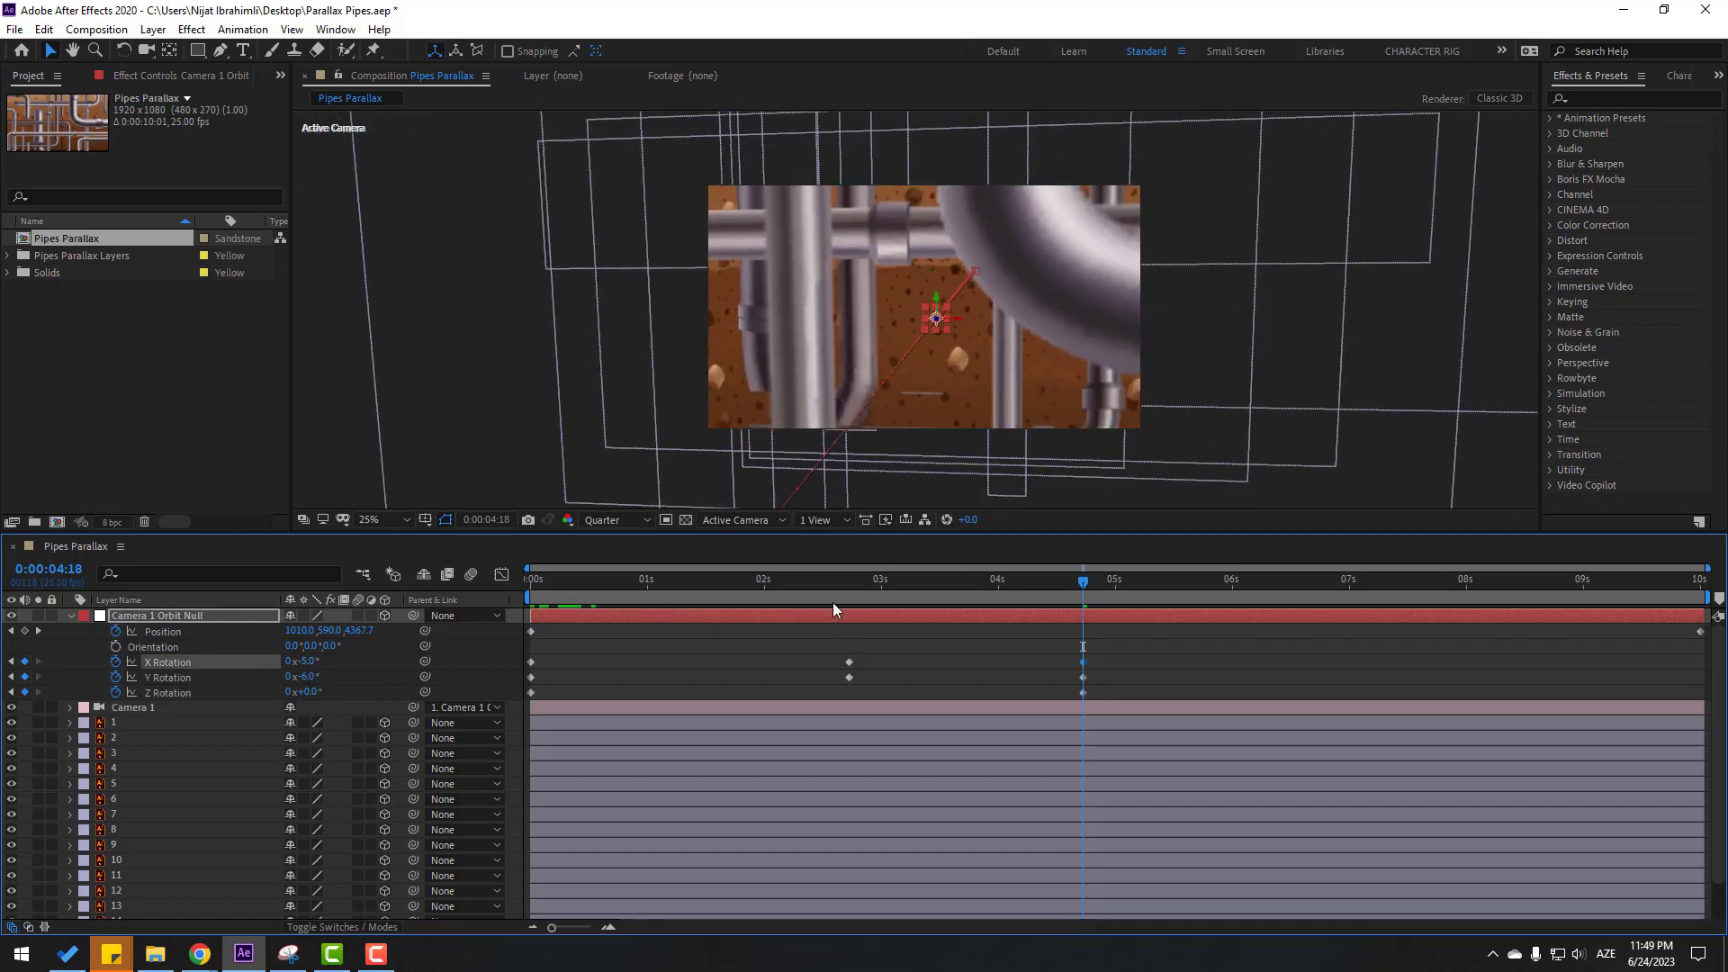
{"action": "left_click_drag", "start_coordinate": [837, 594], "coordinate": [1348, 578]}
{"action": "mouse_move", "coordinate": [307, 680]}
{"action": "left_mouse_down"}
{"action": "mouse_move", "coordinate": [320, 663]}
{"action": "mouse_move", "coordinate": [295, 662]}
{"action": "mouse_move", "coordinate": [312, 660]}
{"action": "left_mouse_up"}
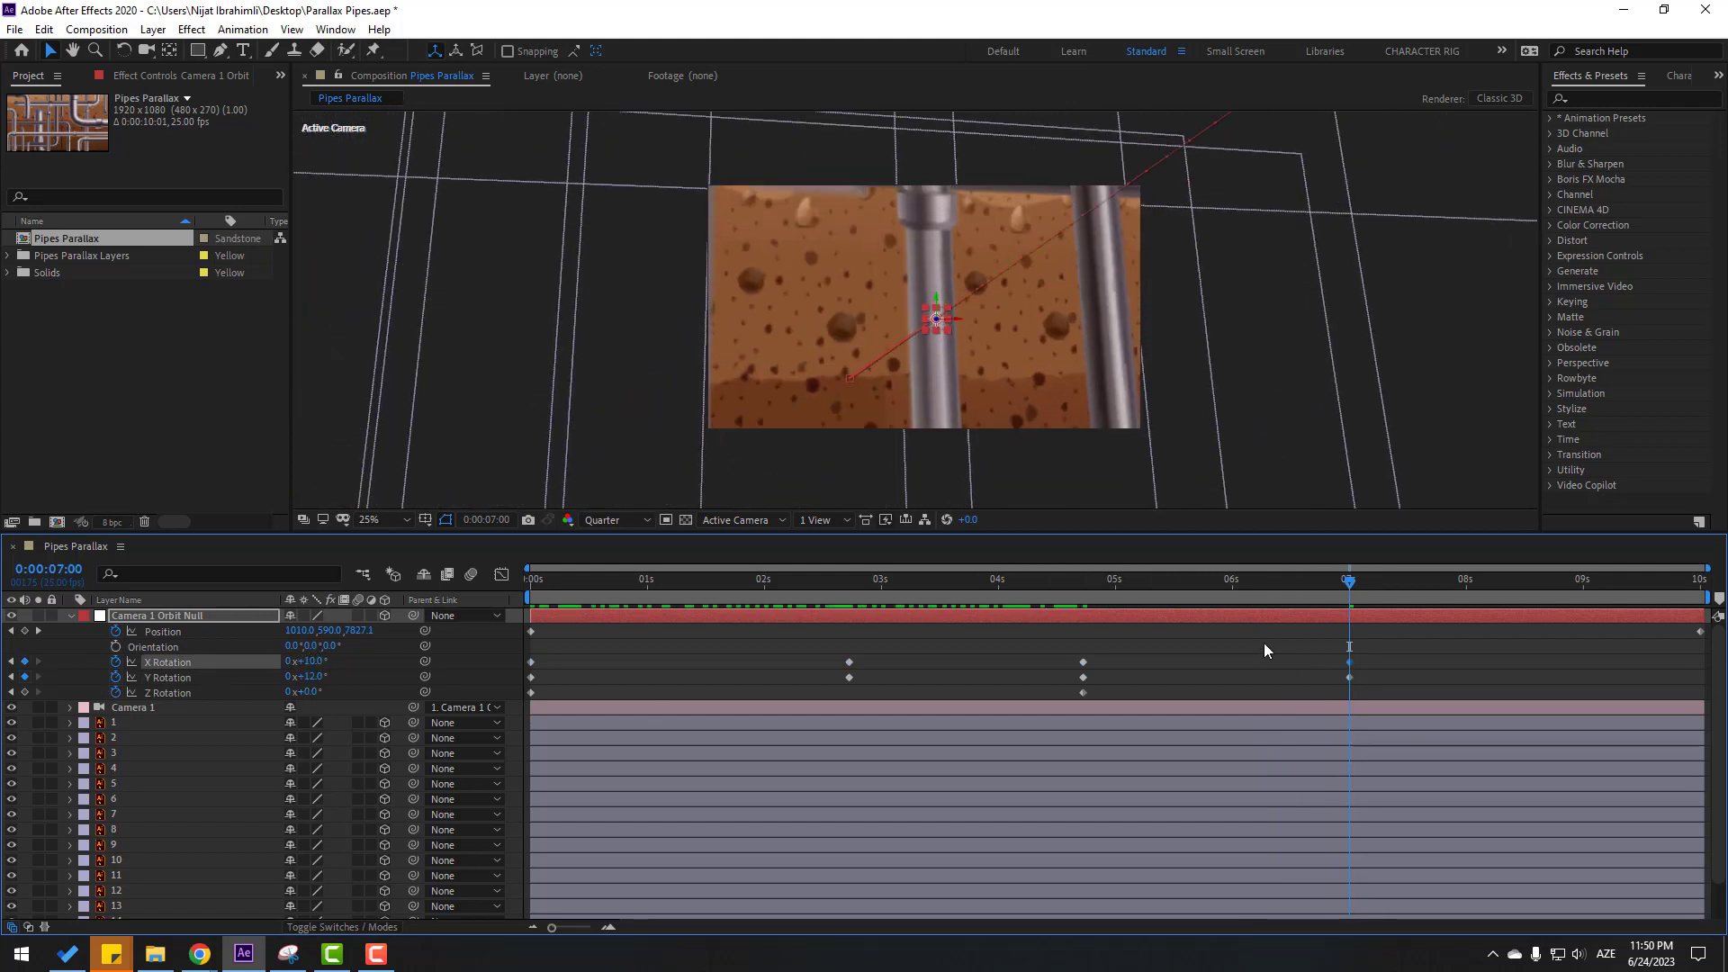
Step: At 8:14, keyframe the null's X Rotation at -3° and Y Rotation at -7°
{"action": "left_click_drag", "start_coordinate": [1062, 586], "coordinate": [1532, 589]}
{"action": "left_click_drag", "start_coordinate": [322, 661], "coordinate": [295, 681]}
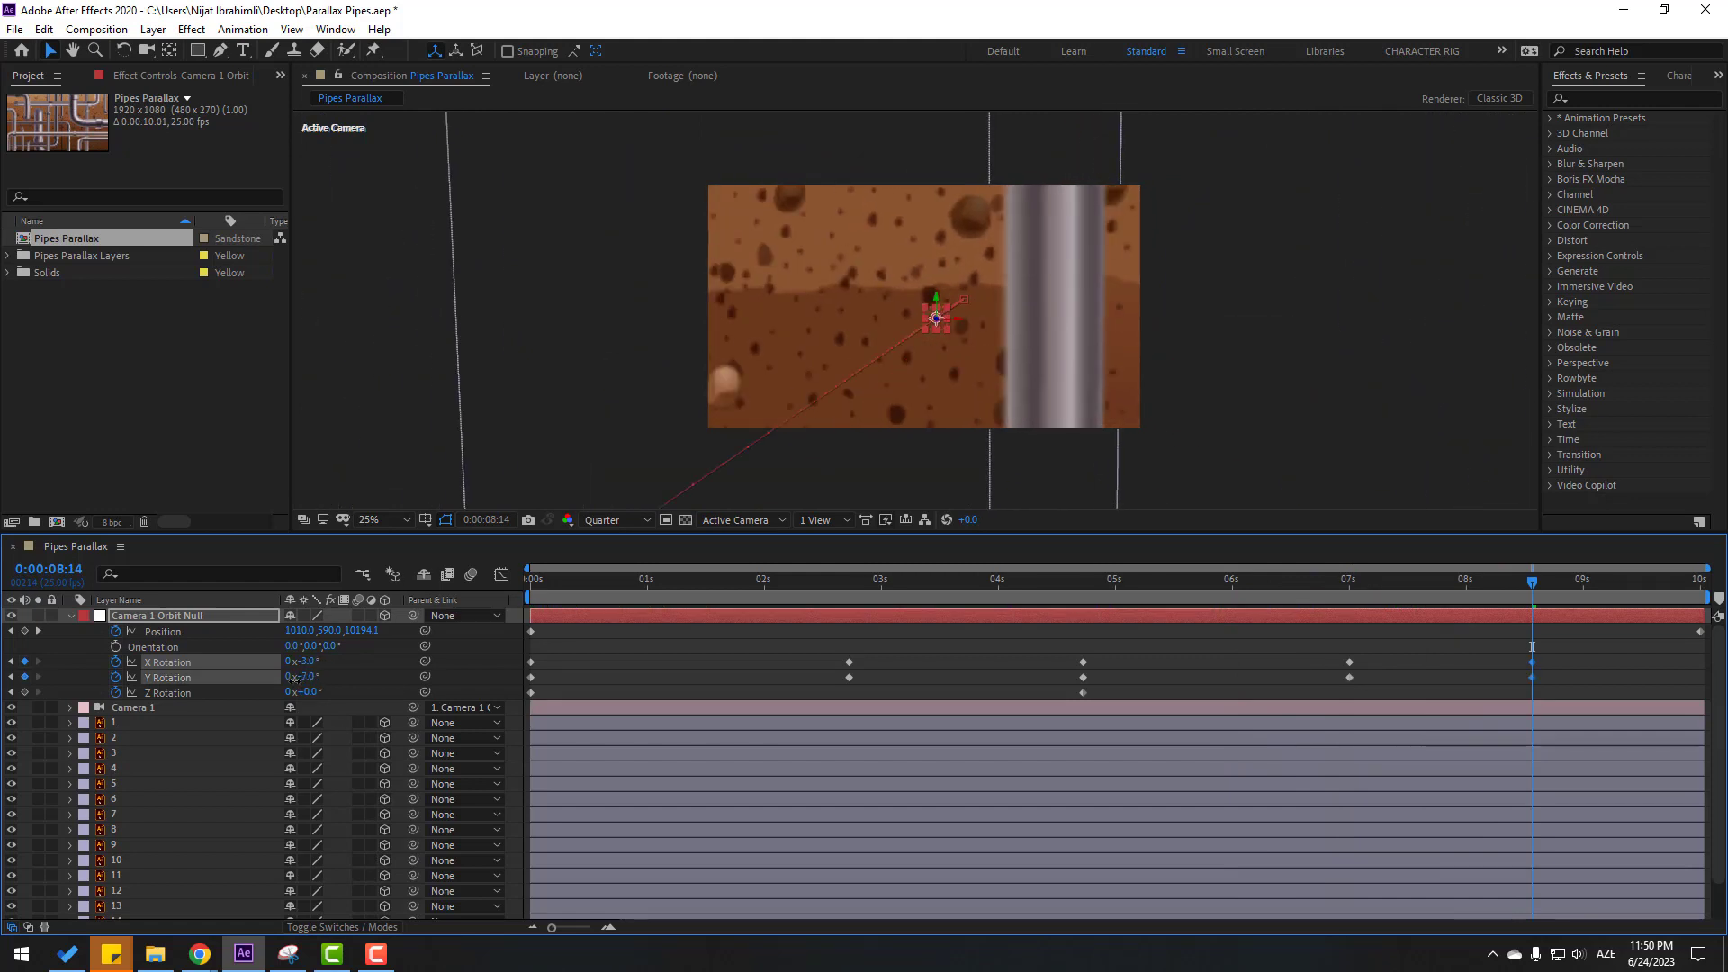
Step: Apply Easy Ease to all the null's rotation keyframes and play back the animation
{"action": "left_click_drag", "start_coordinate": [1371, 603], "coordinate": [524, 710]}
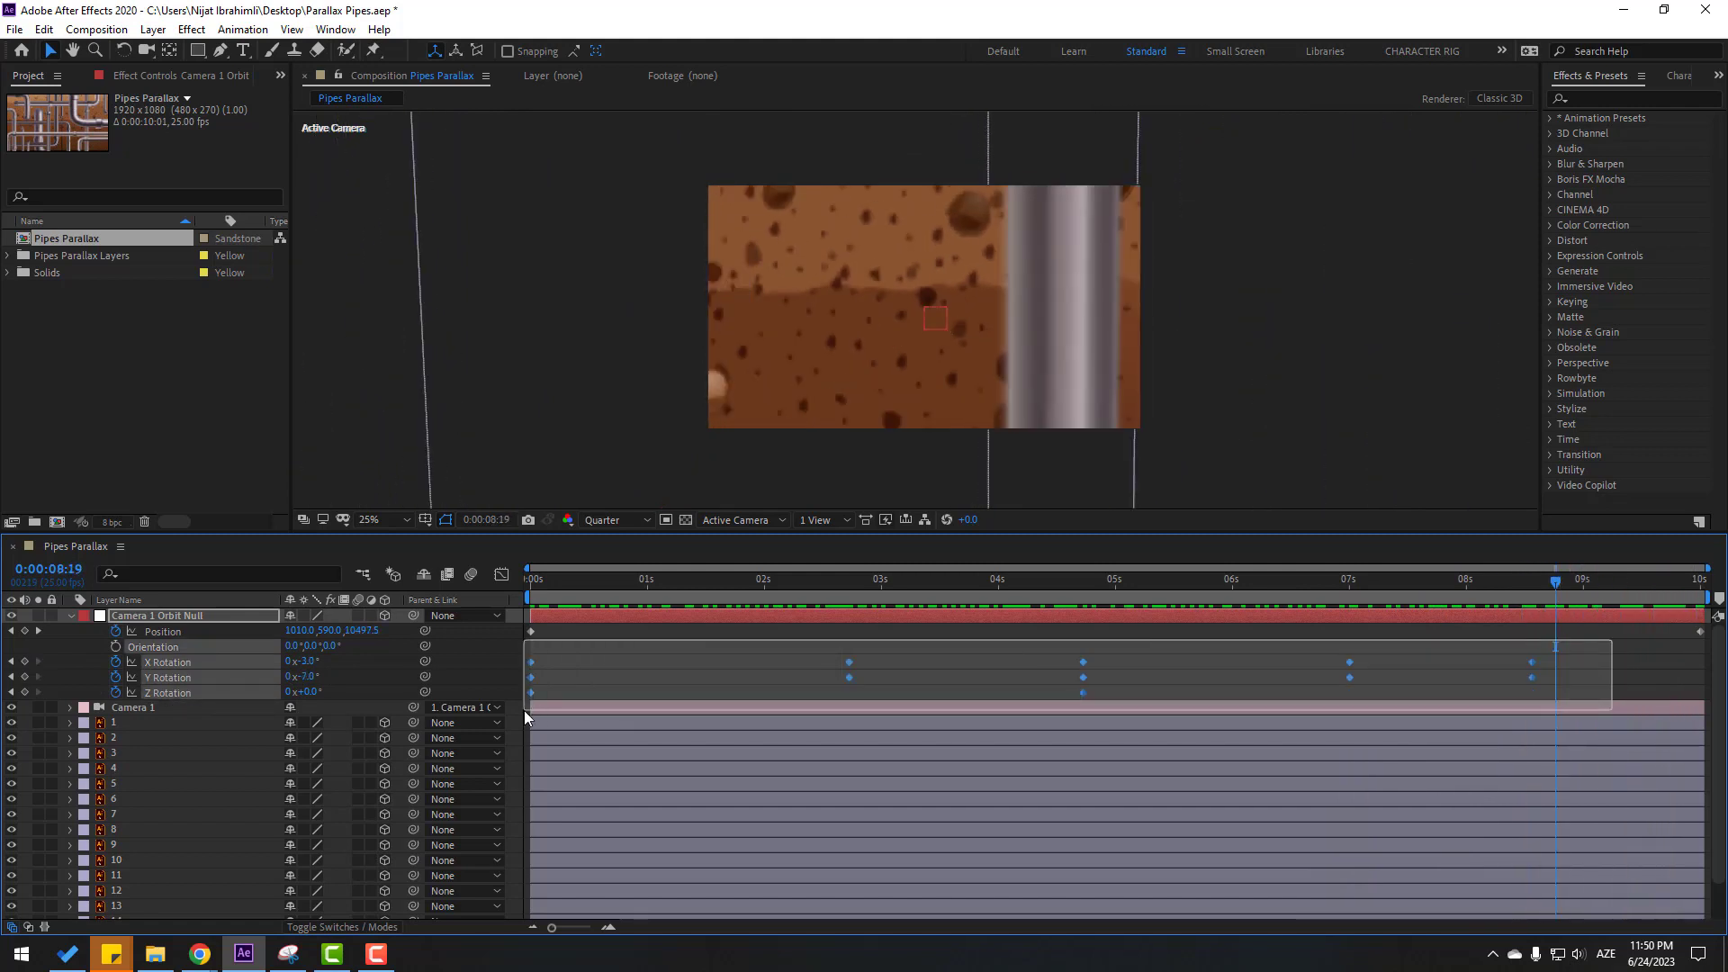
{"action": "right_click", "coordinate": [529, 664]}
{"action": "mouse_move", "coordinate": [606, 887]}
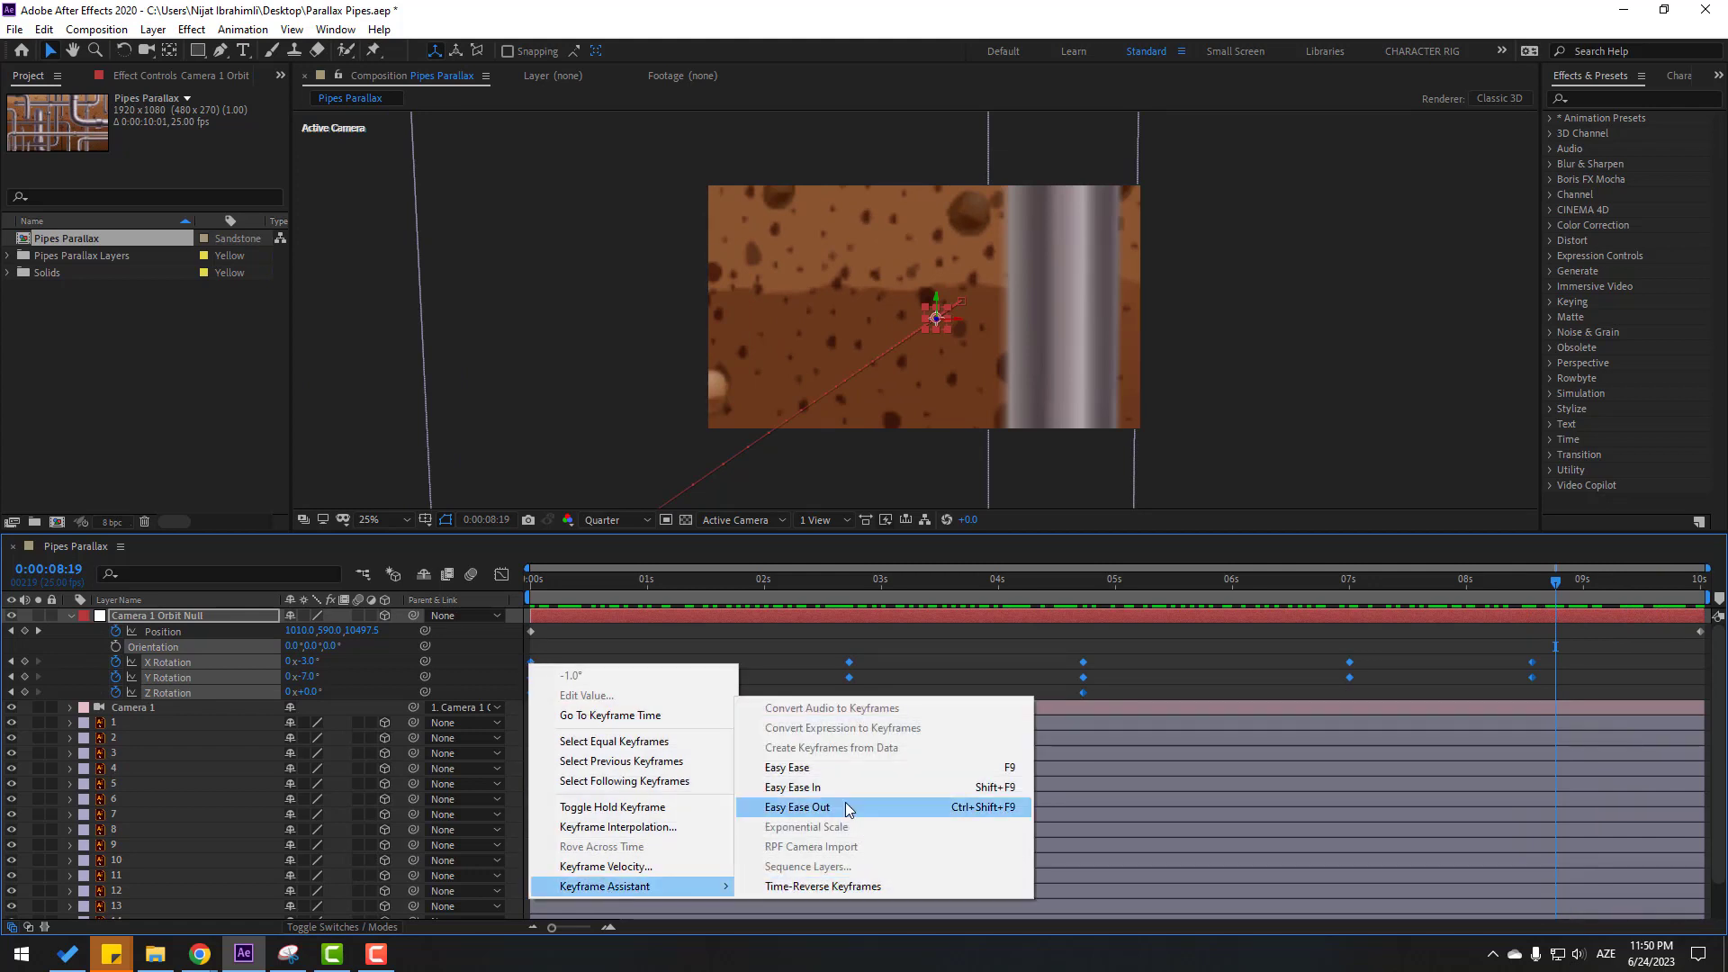
{"action": "left_click", "coordinate": [970, 768]}
{"action": "left_click", "coordinate": [941, 667]}
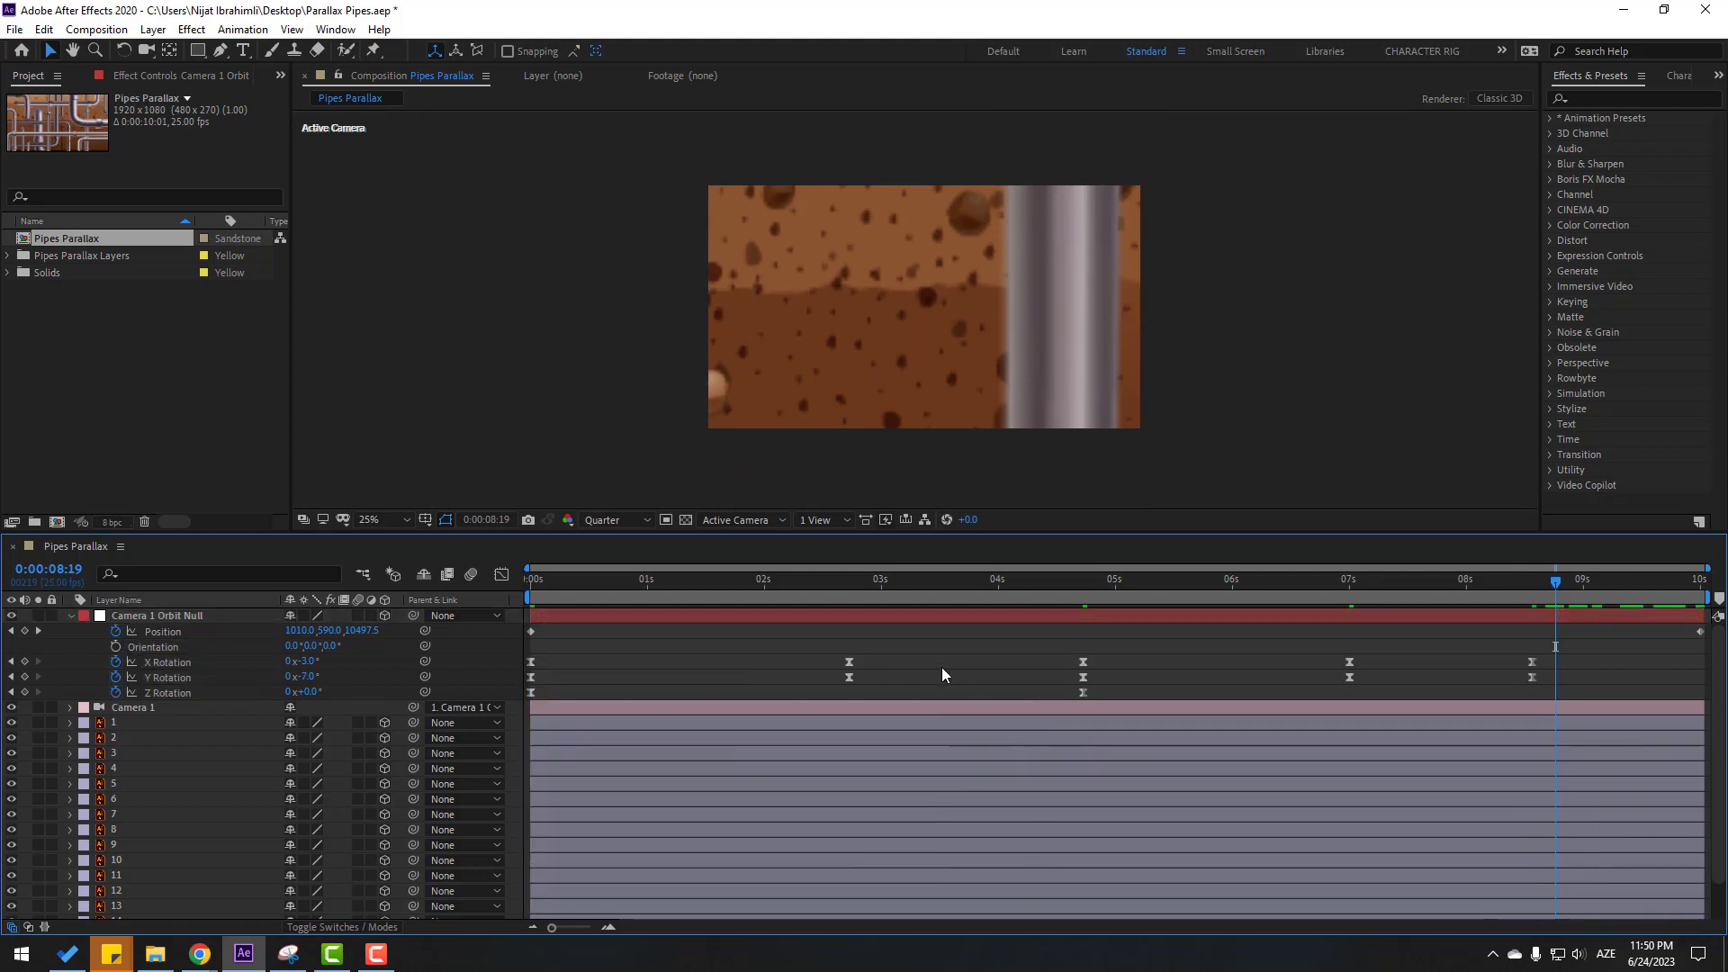
{"action": "key", "text": "space"}
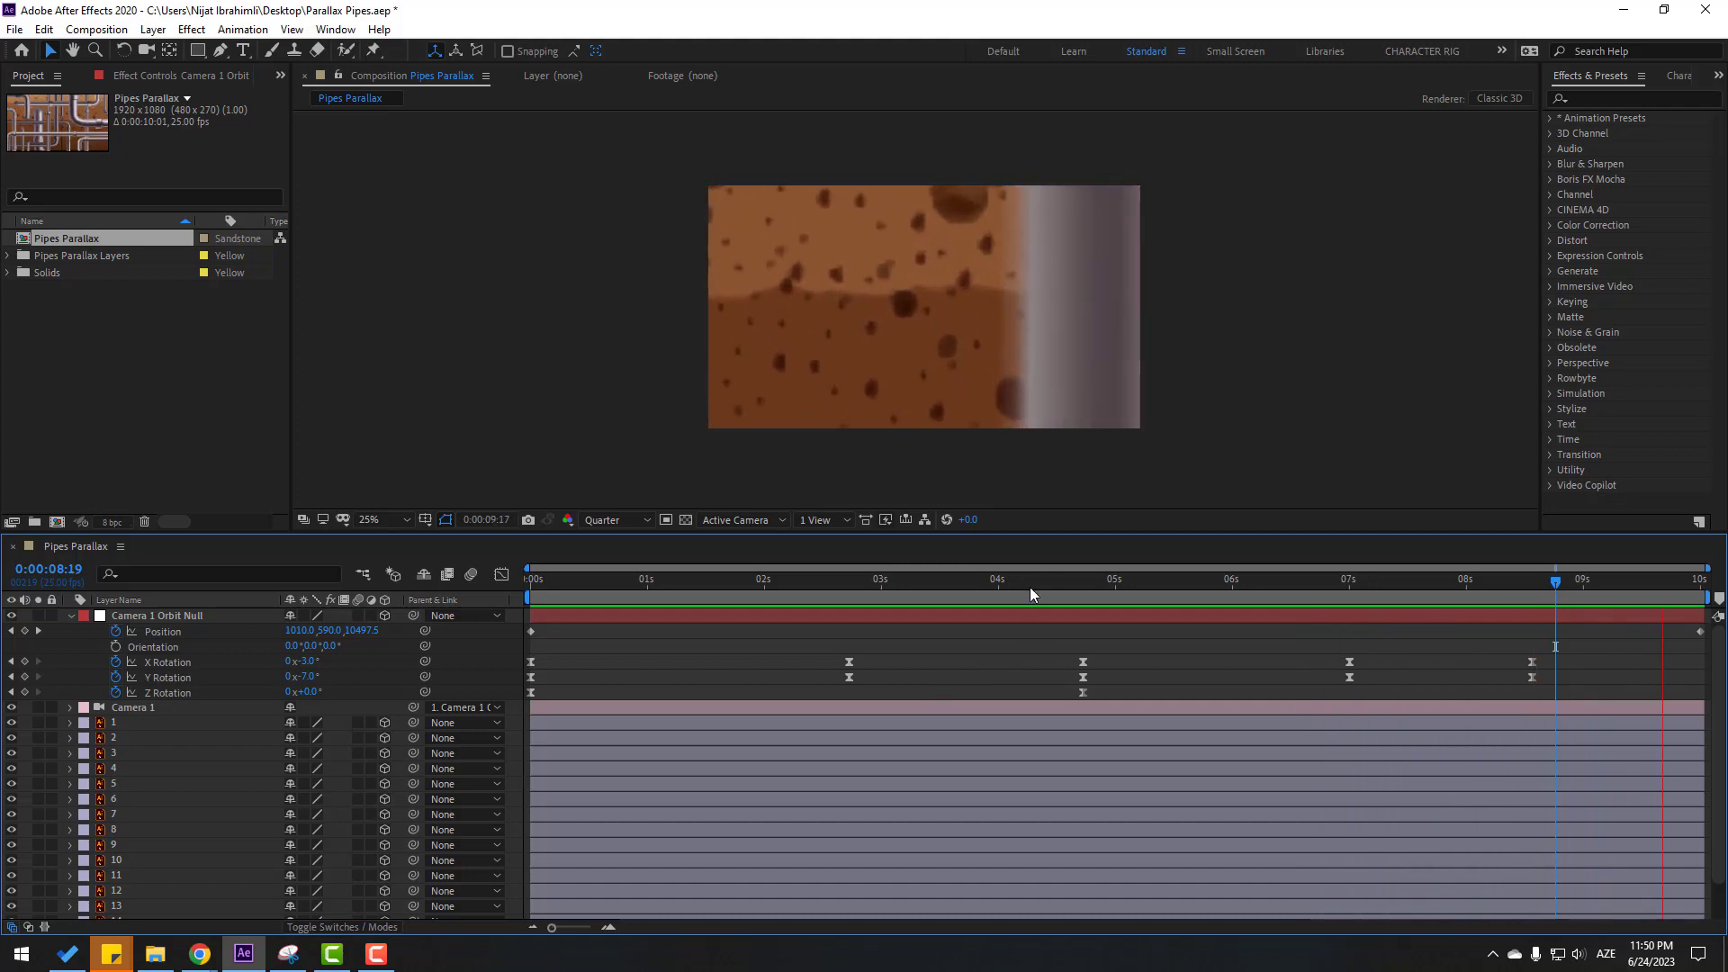
Step: Shift layer 12 to the left at 7:04 and move it further left and down at 6:03
{"action": "left_click_drag", "start_coordinate": [1029, 587], "coordinate": [1369, 592]}
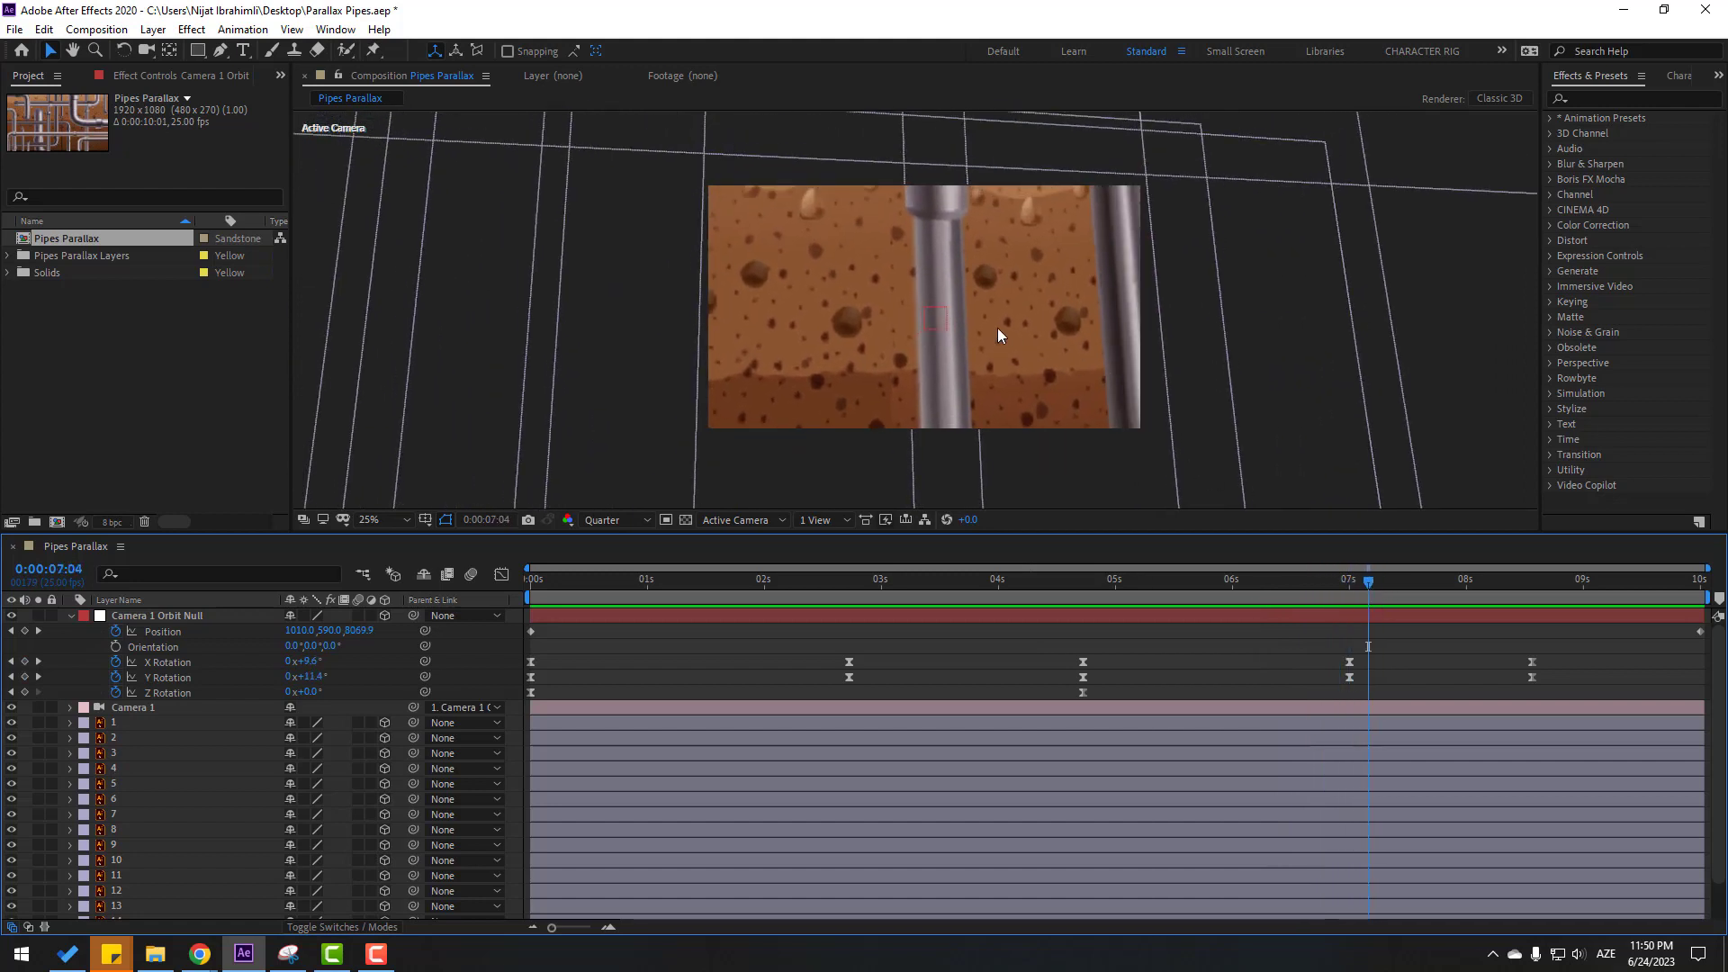
{"action": "left_click", "coordinate": [937, 271]}
{"action": "scroll", "coordinate": [936, 278], "scroll_direction": "down", "scroll_amount": 2}
{"action": "left_click", "coordinate": [1234, 350]}
{"action": "scroll", "coordinate": [982, 324], "scroll_direction": "up", "scroll_amount": 1}
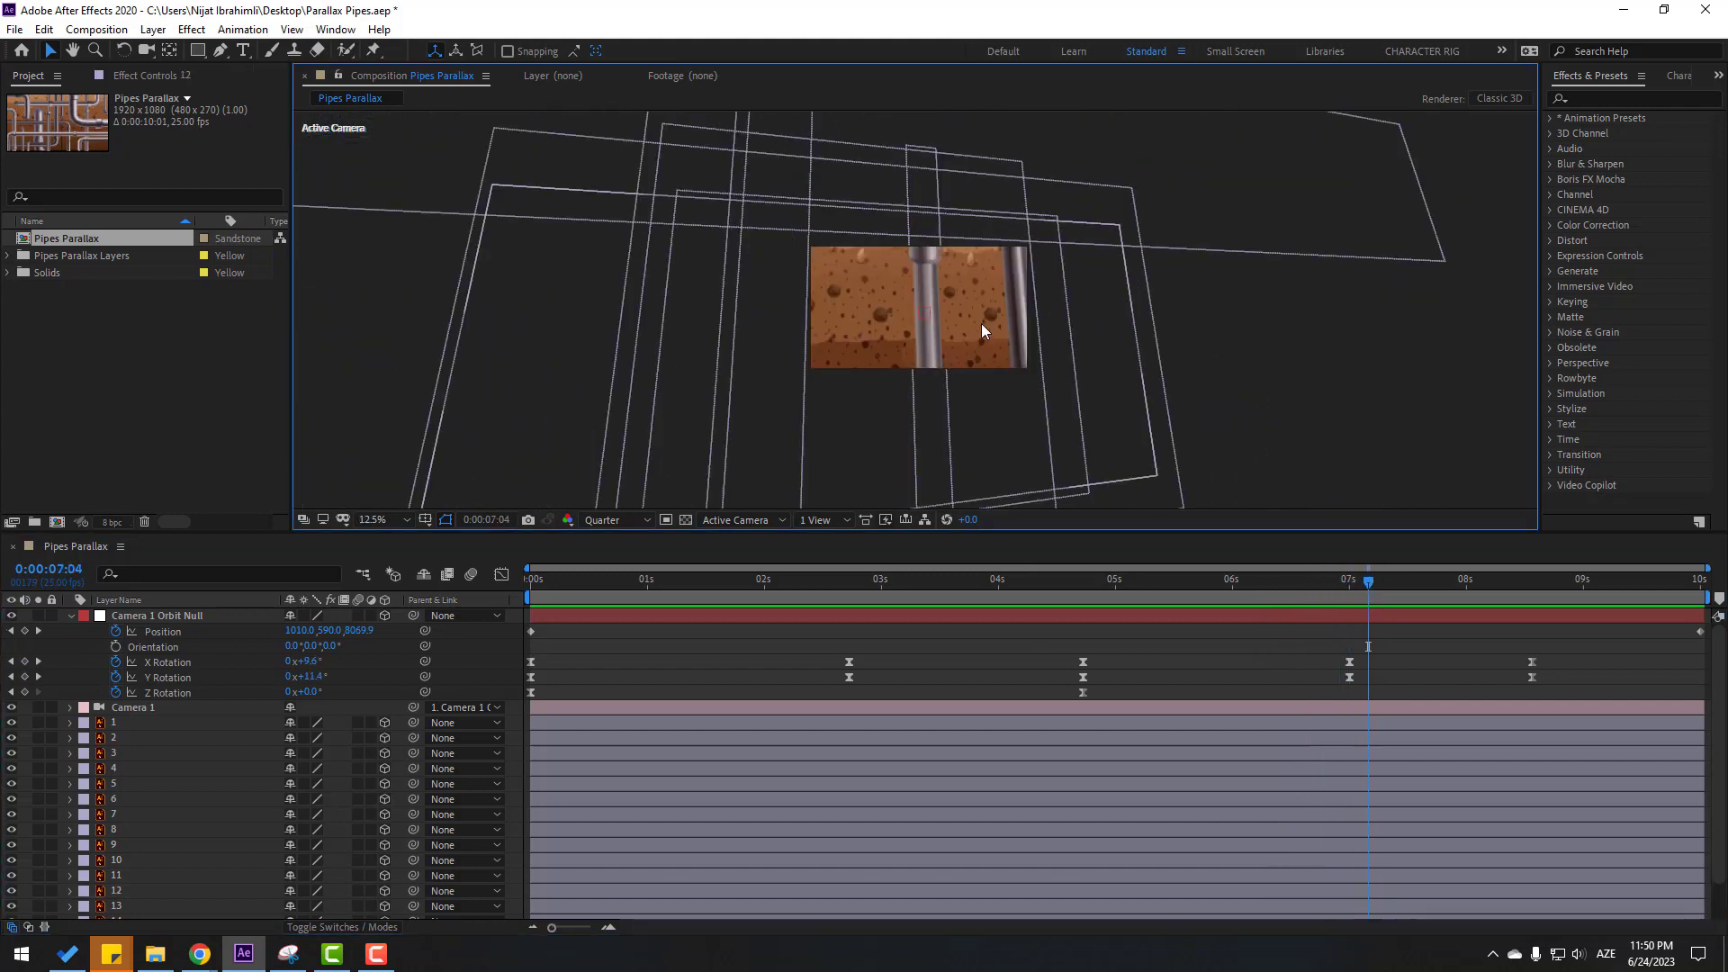
{"action": "left_click", "coordinate": [926, 292]}
{"action": "scroll", "coordinate": [956, 337], "scroll_direction": "up", "scroll_amount": 2}
{"action": "scroll", "coordinate": [898, 354], "scroll_direction": "down", "scroll_amount": 2}
{"action": "scroll", "coordinate": [826, 342], "scroll_direction": "up", "scroll_amount": 1}
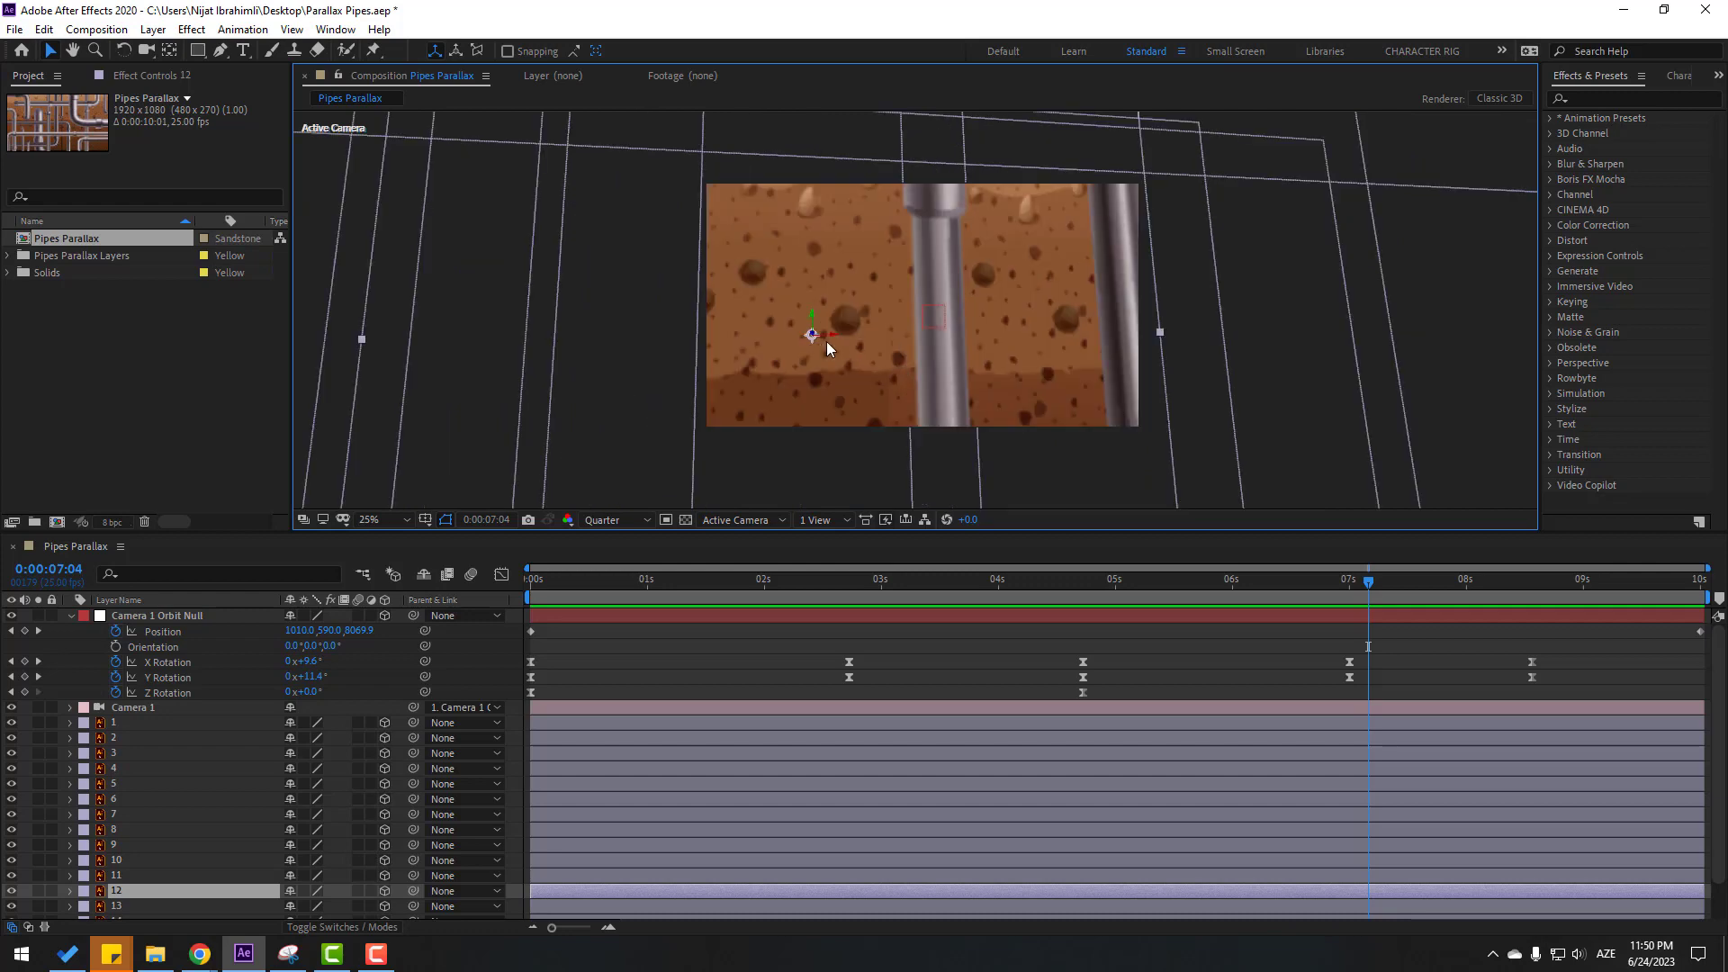
{"action": "left_click_drag", "start_coordinate": [828, 340], "coordinate": [804, 333]}
{"action": "left_click_drag", "start_coordinate": [1359, 583], "coordinate": [1245, 583]}
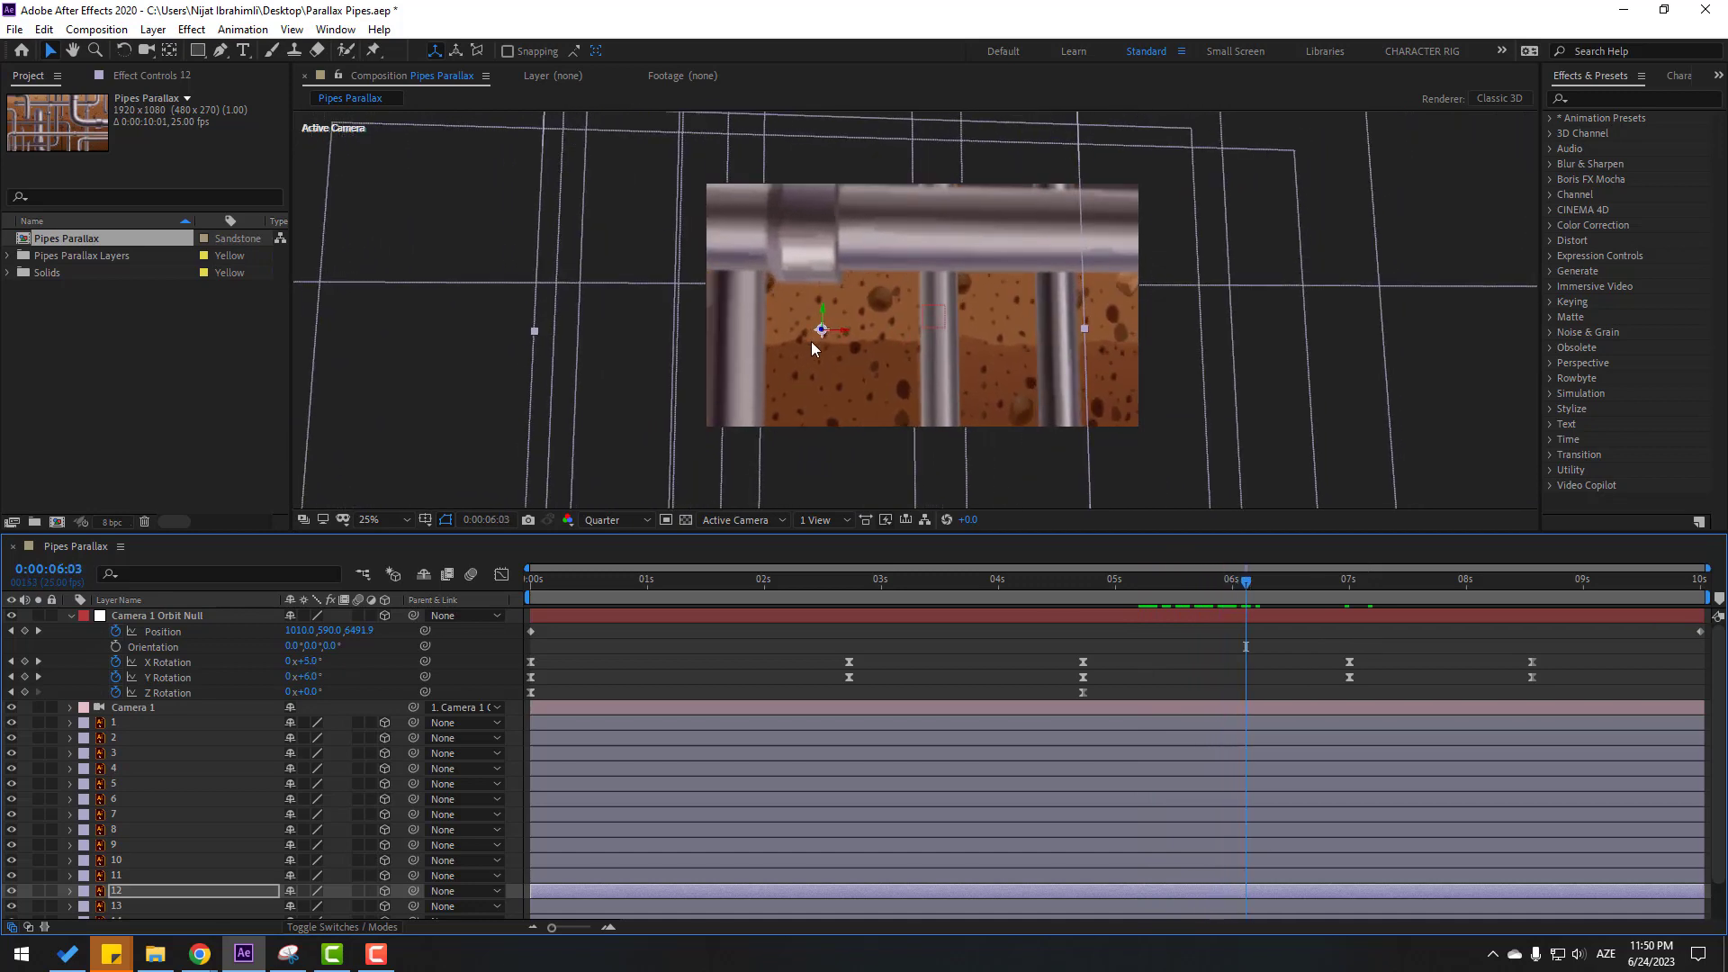
{"action": "left_click_drag", "start_coordinate": [819, 329], "coordinate": [723, 395]}
Step: Play the camera animation from the first frame to check the layer positions and return to the start
{"action": "left_click_drag", "start_coordinate": [1029, 585], "coordinate": [446, 642]}
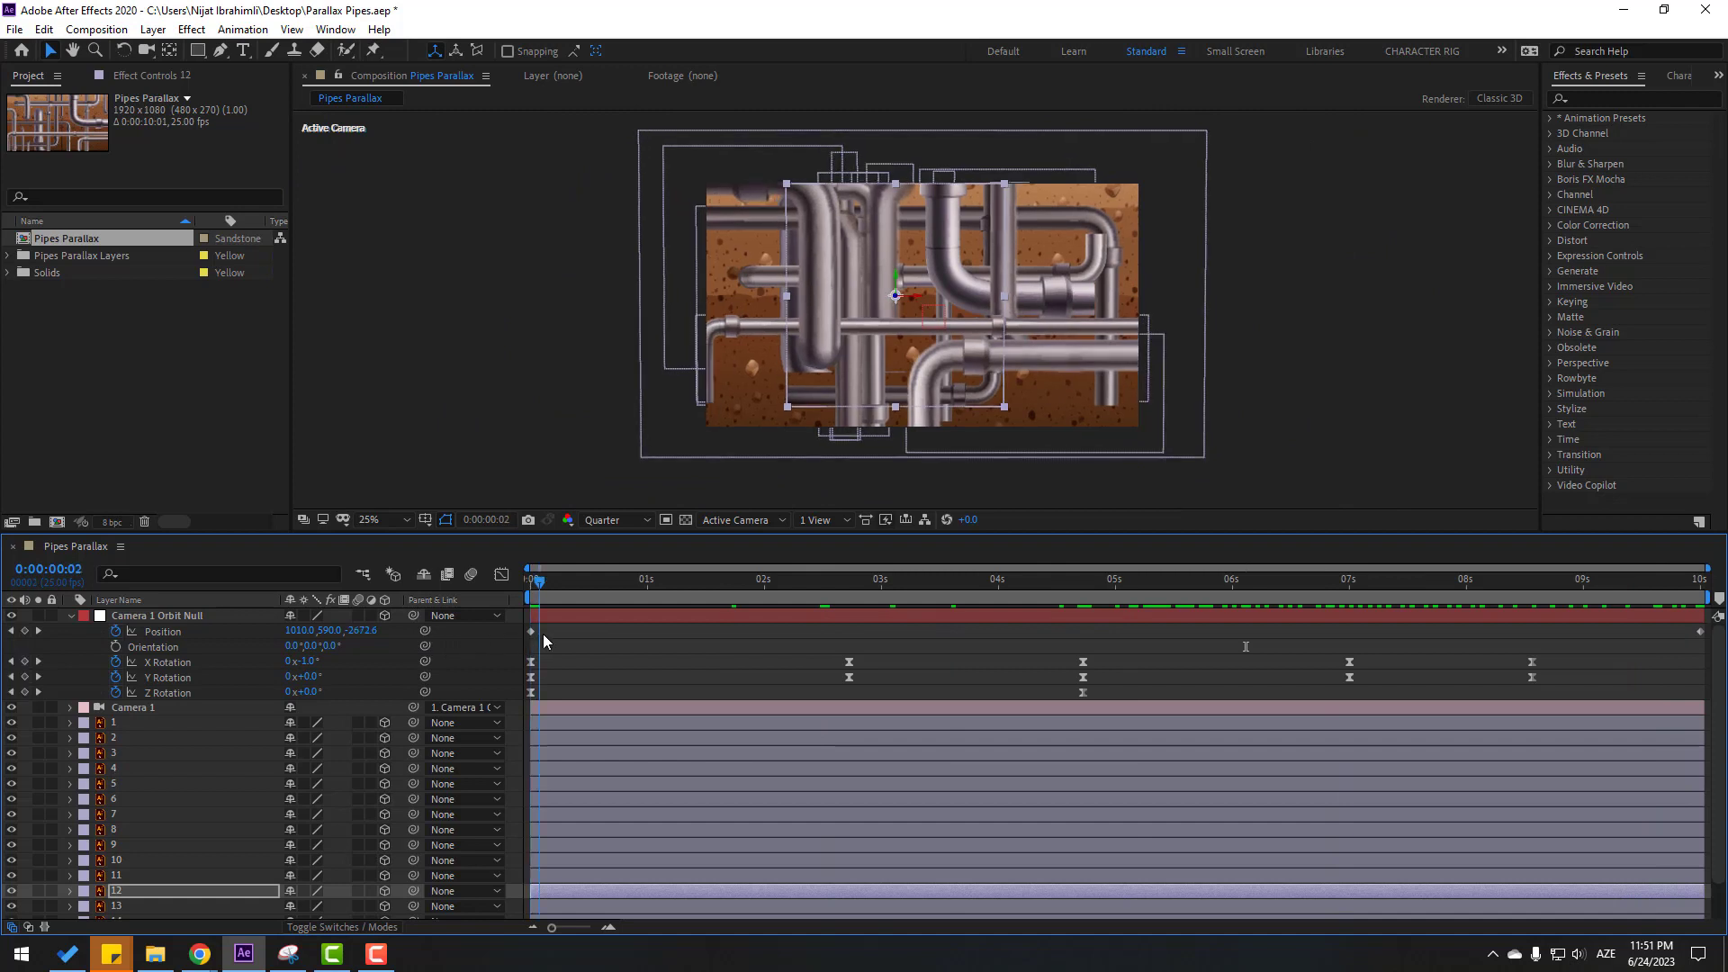
{"action": "left_click", "coordinate": [677, 642]}
{"action": "key", "text": "space"}
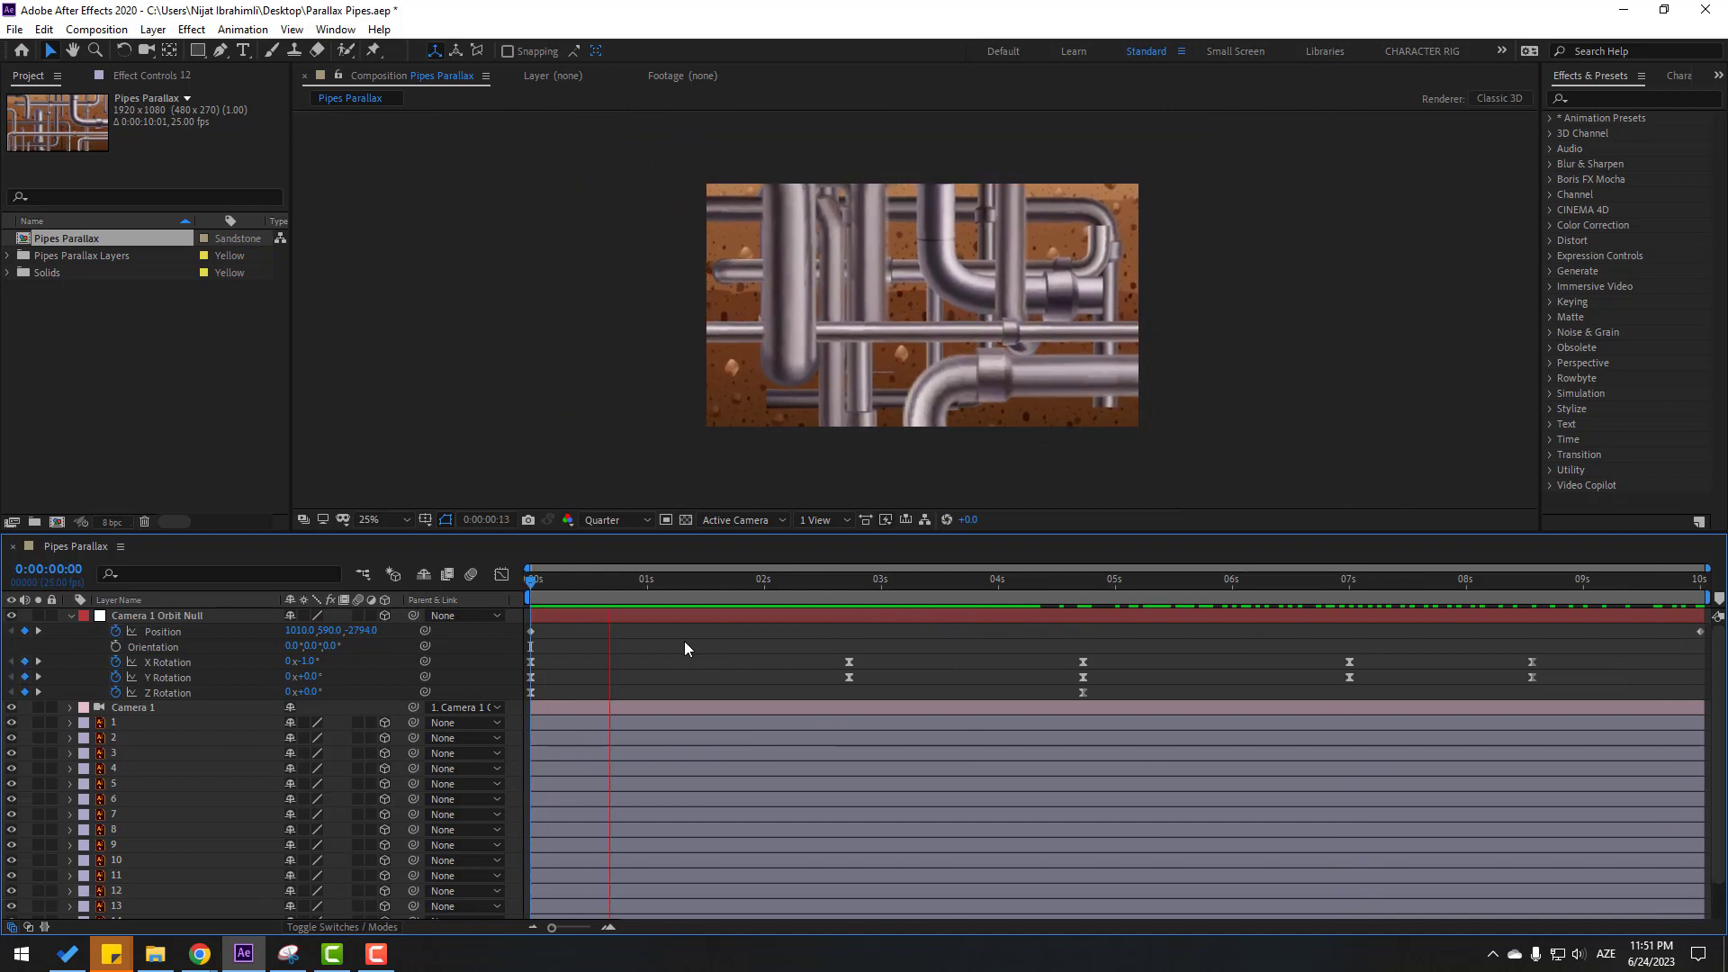
{"action": "left_click", "coordinate": [698, 598]}
{"action": "left_click_drag", "start_coordinate": [700, 585], "coordinate": [160, 652]}
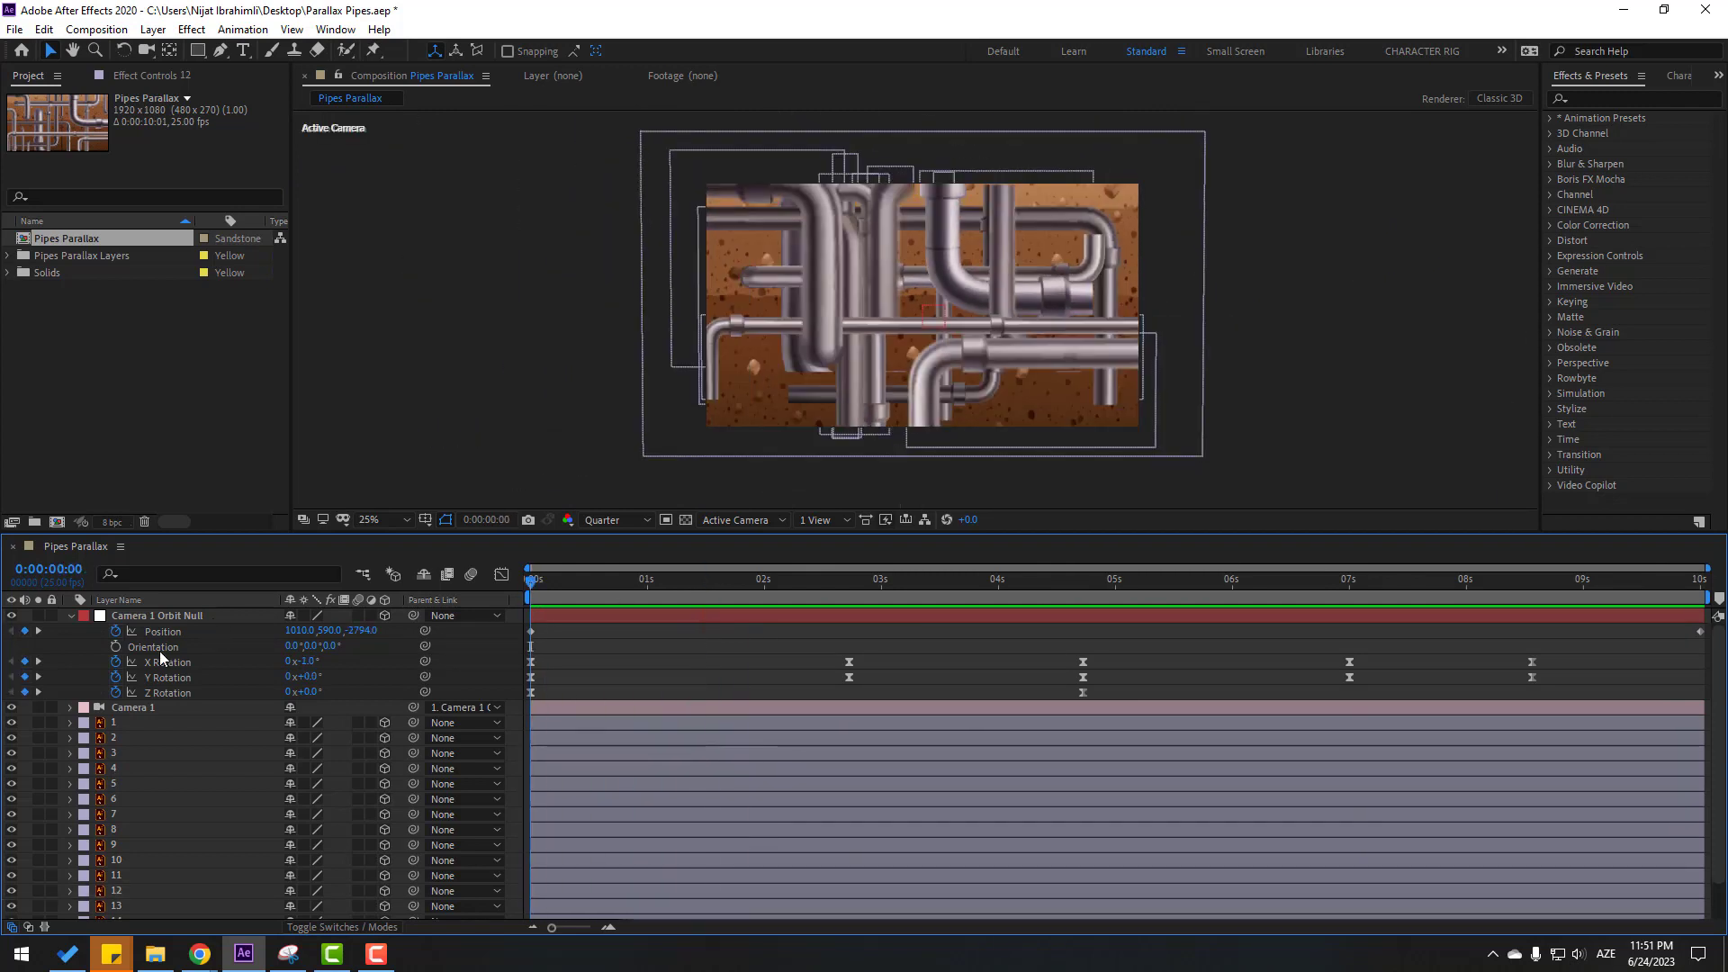
Step: Show Camera 1's camera options and view the frame at 10:00 in full resolution
{"action": "left_click", "coordinate": [140, 710]}
{"action": "left_click", "coordinate": [69, 710]}
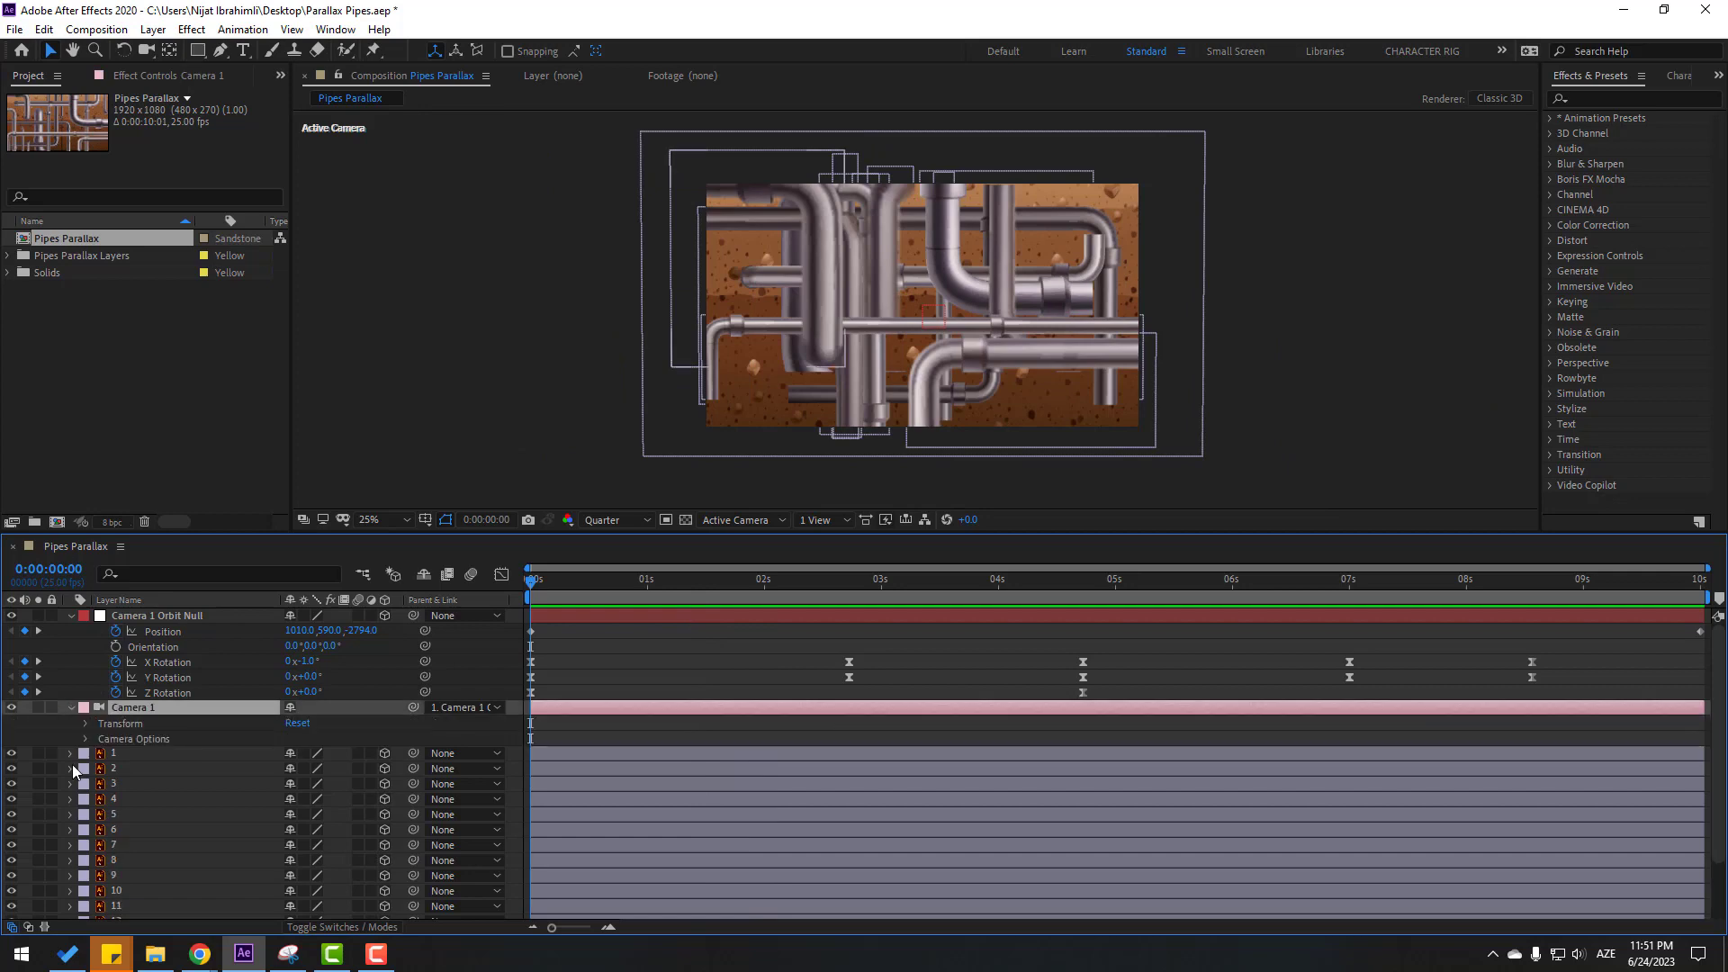
{"action": "left_click", "coordinate": [86, 738]}
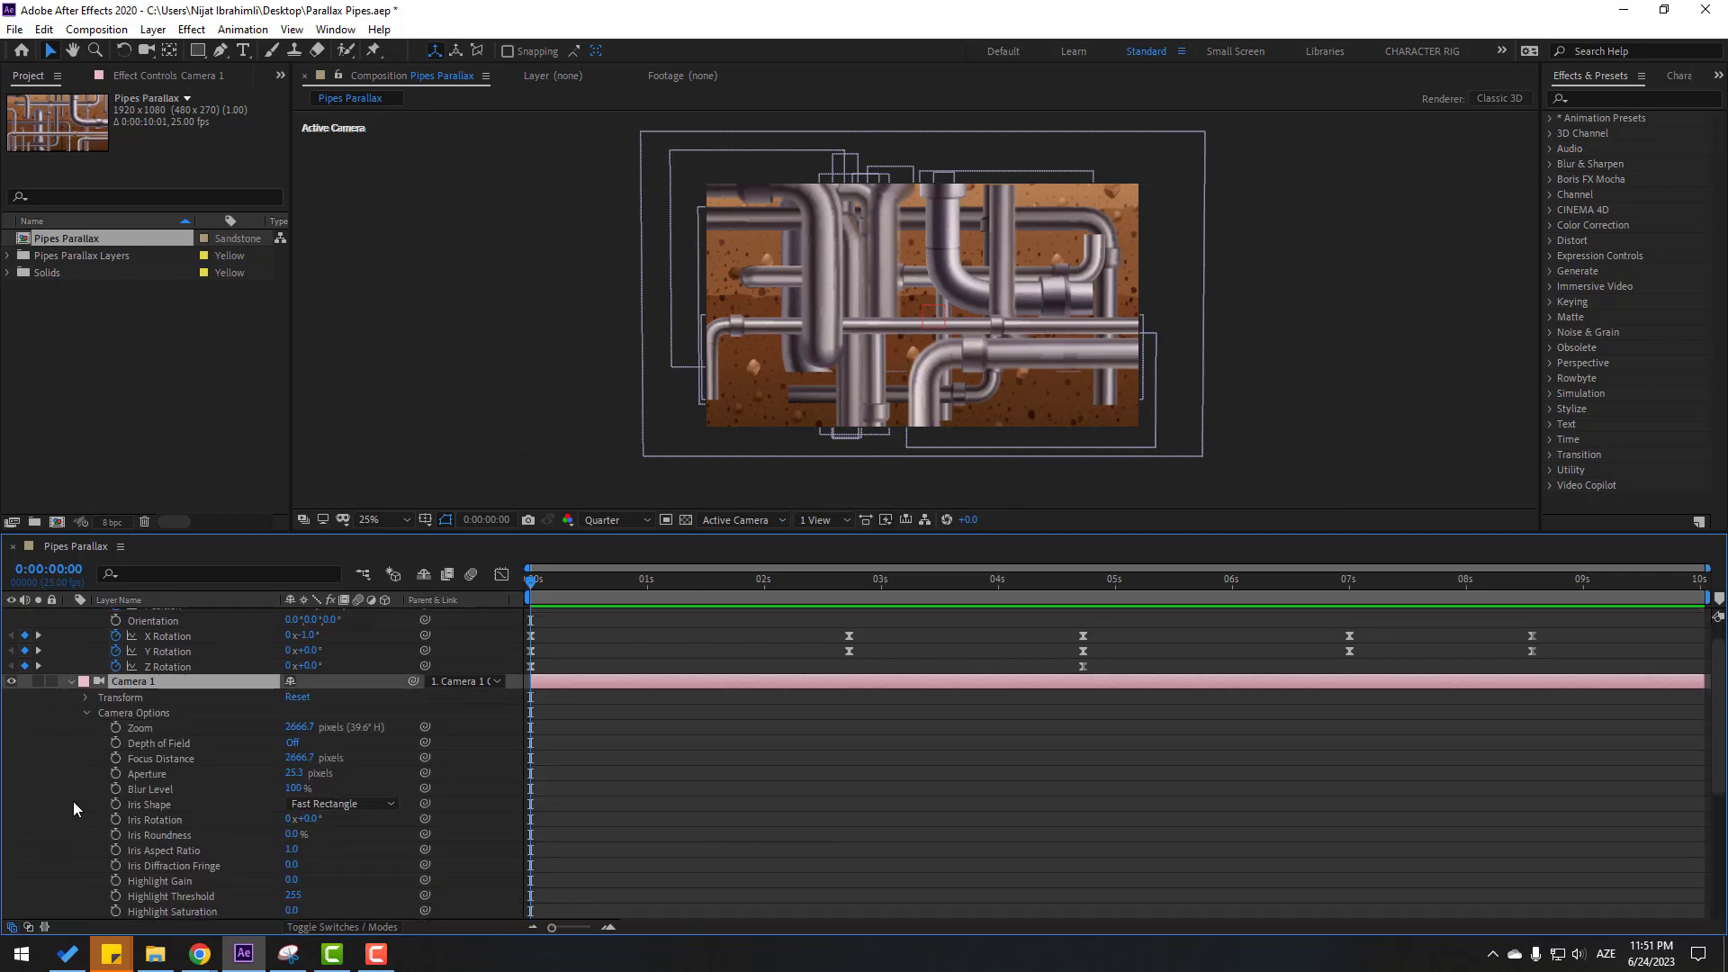
{"action": "left_click_drag", "start_coordinate": [740, 563], "coordinate": [1706, 582]}
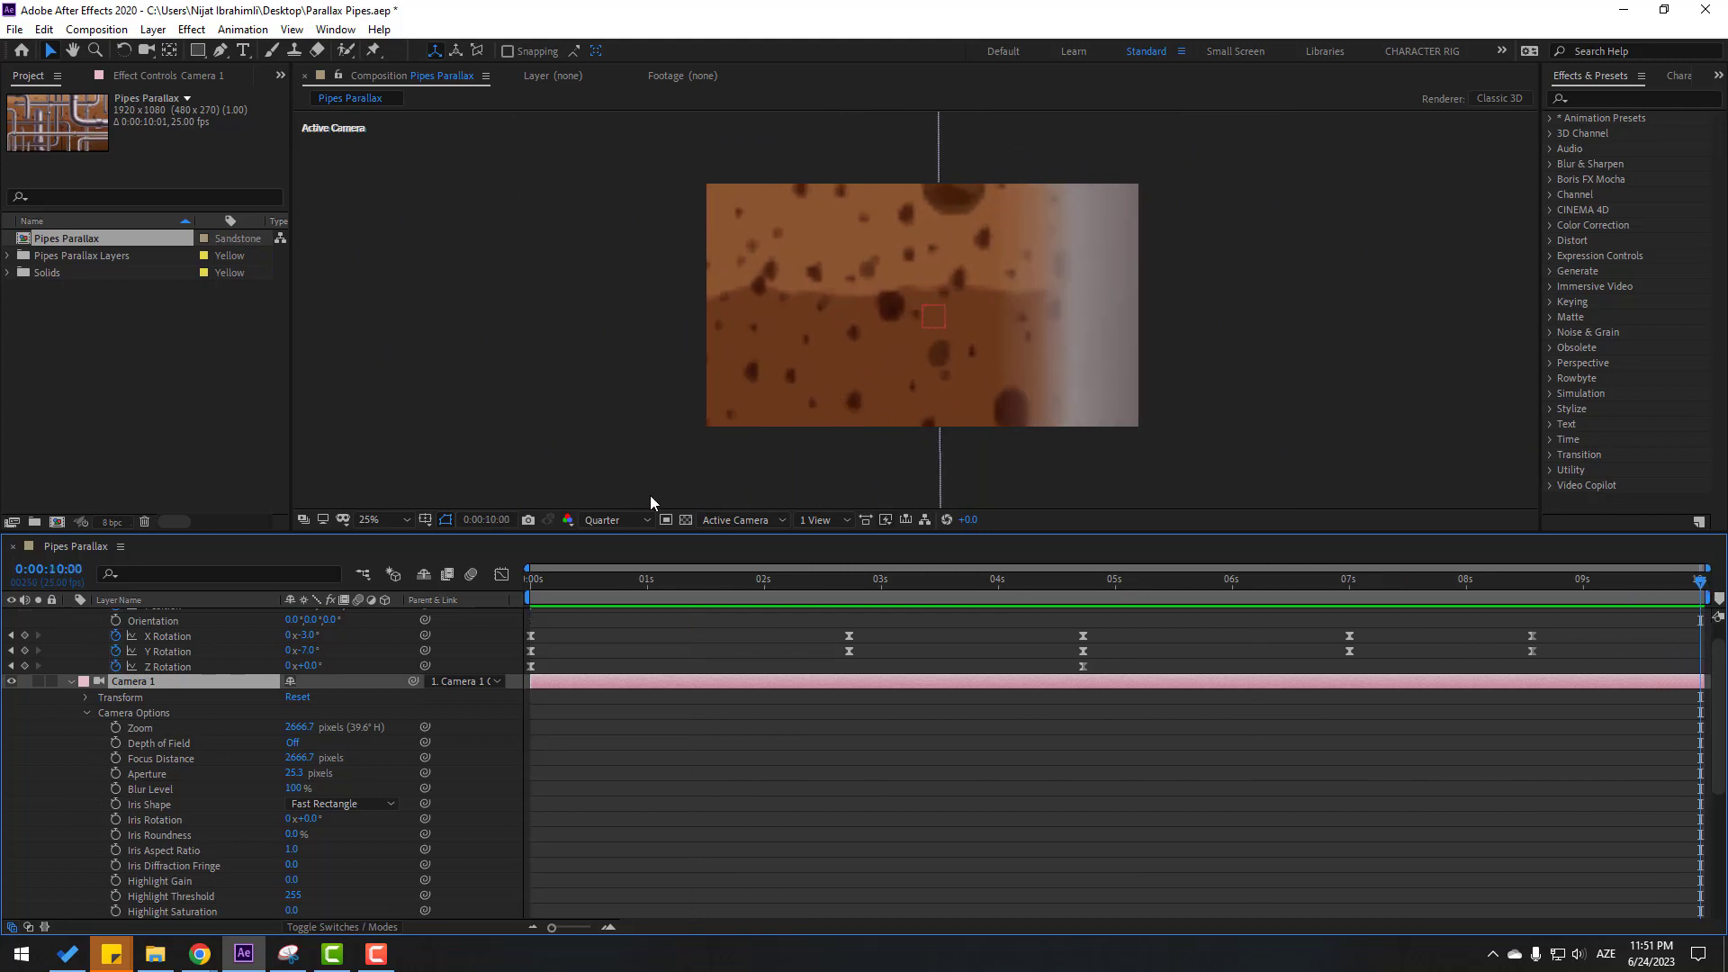
{"action": "left_click", "coordinate": [608, 522]}
{"action": "left_click", "coordinate": [617, 572]}
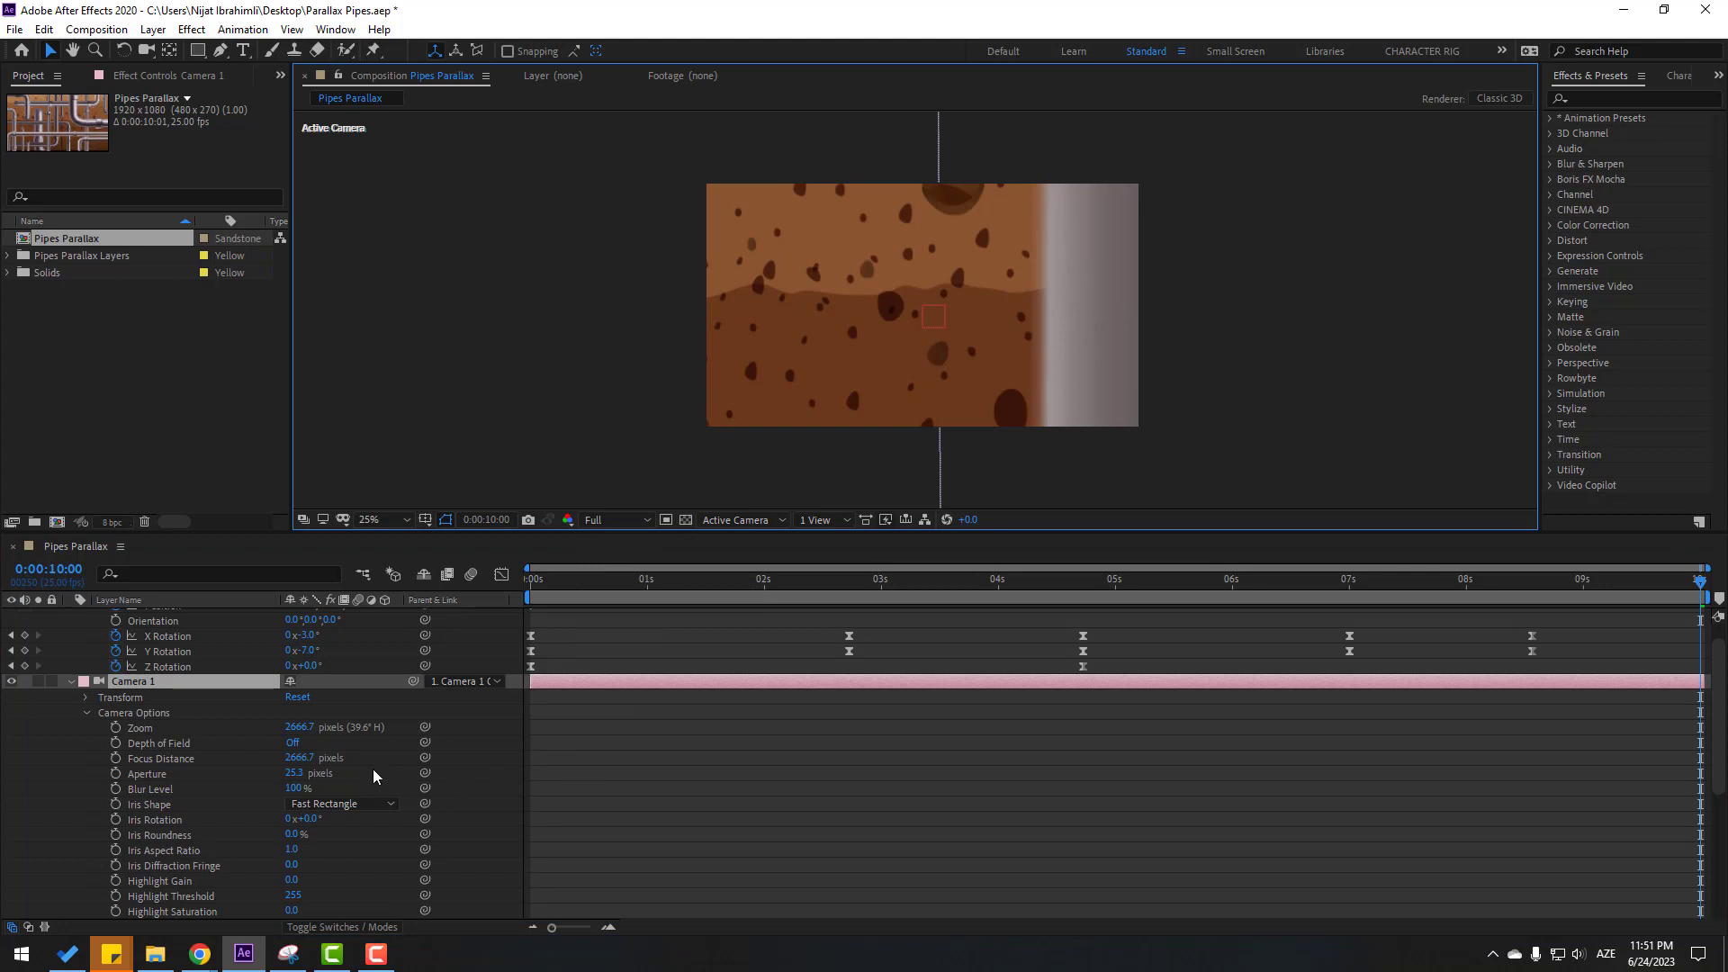
Step: Turn on Camera 1's depth of field with an aperture of 100 pixels and a blur level of 150%
{"action": "left_click", "coordinate": [293, 744]}
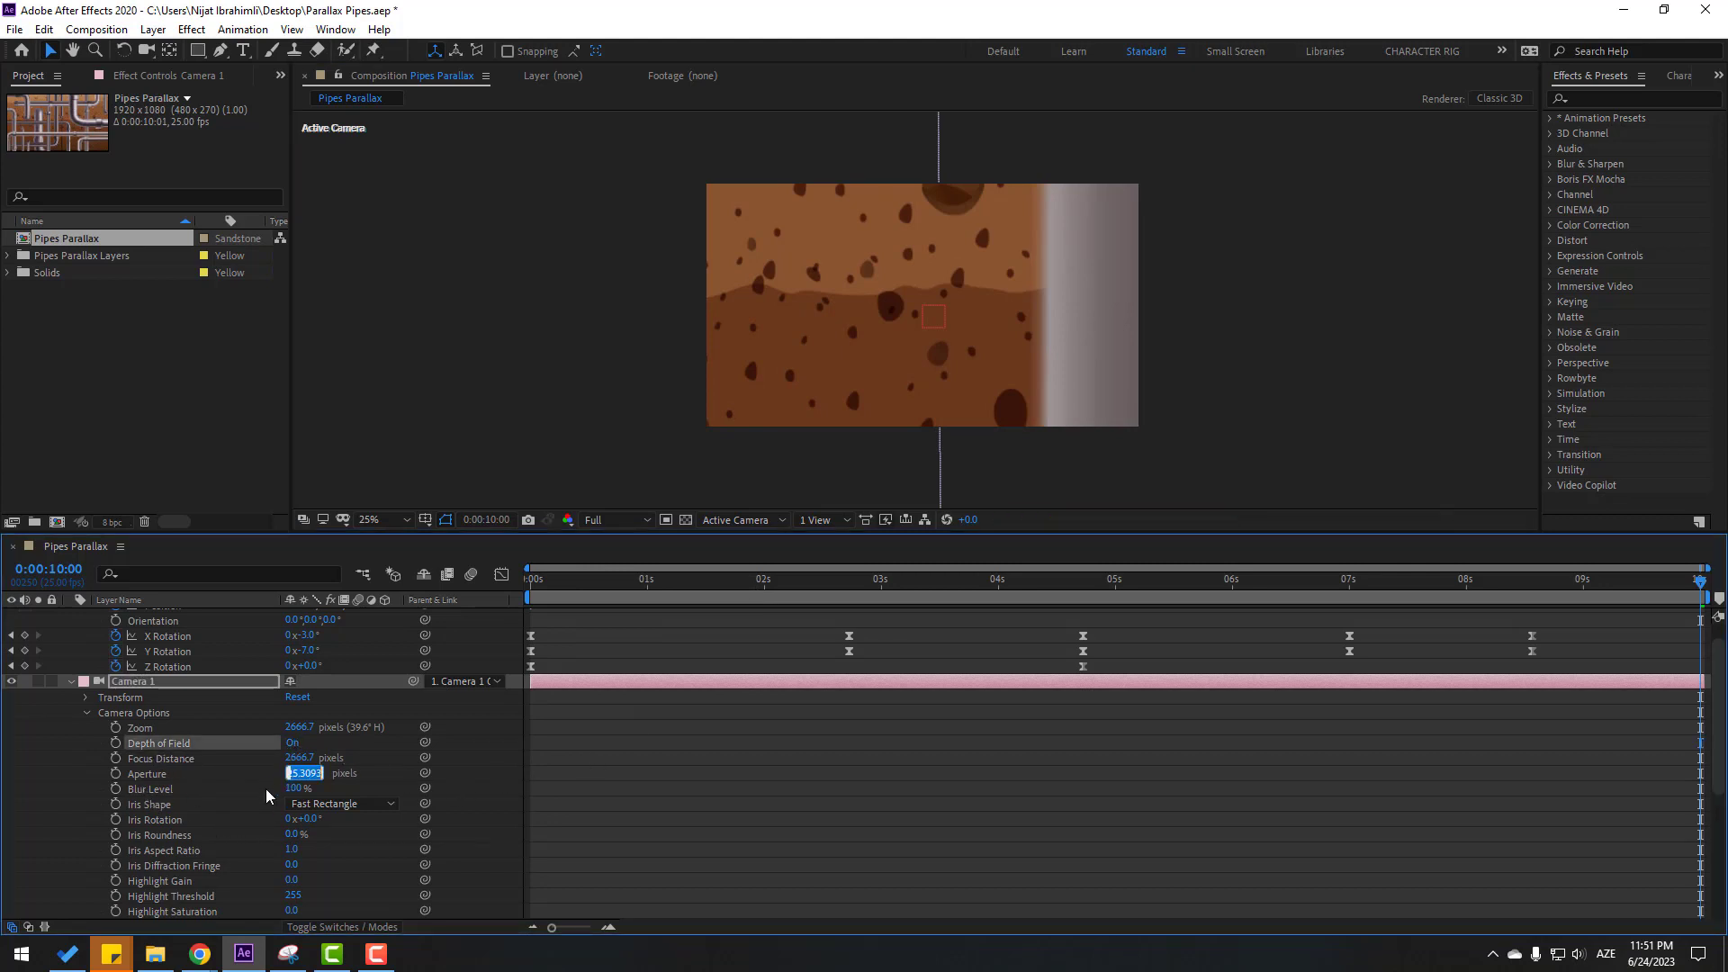
{"action": "key", "text": "Return"}
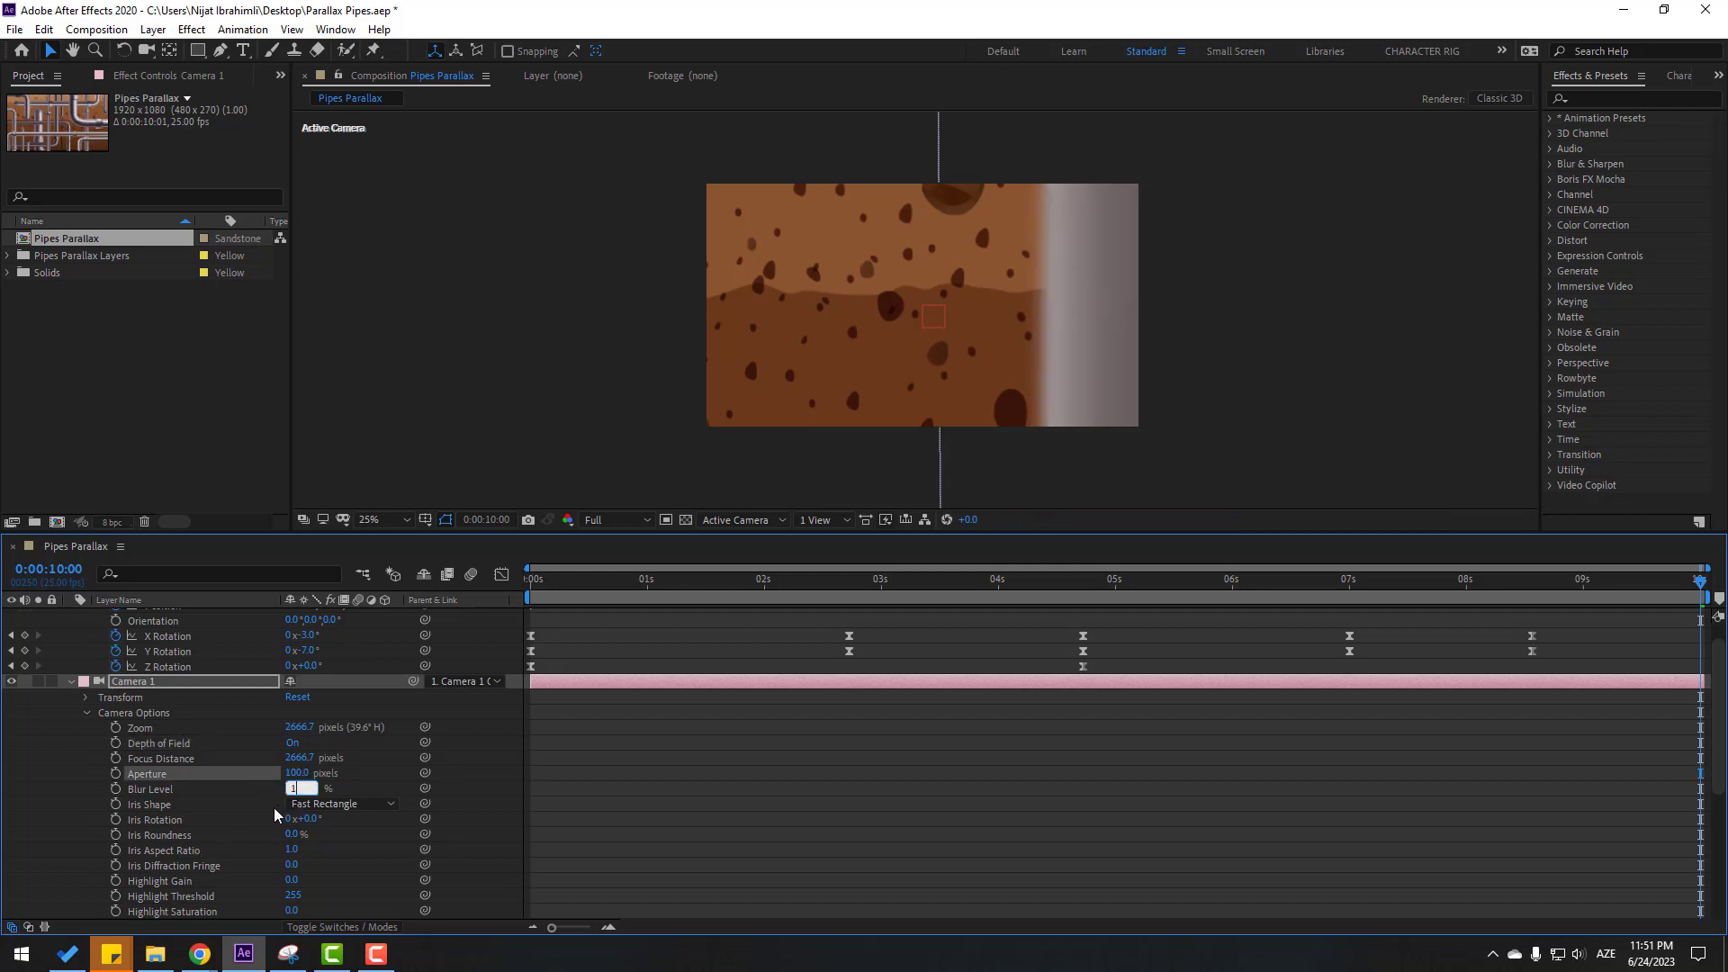
{"action": "key", "text": "Return"}
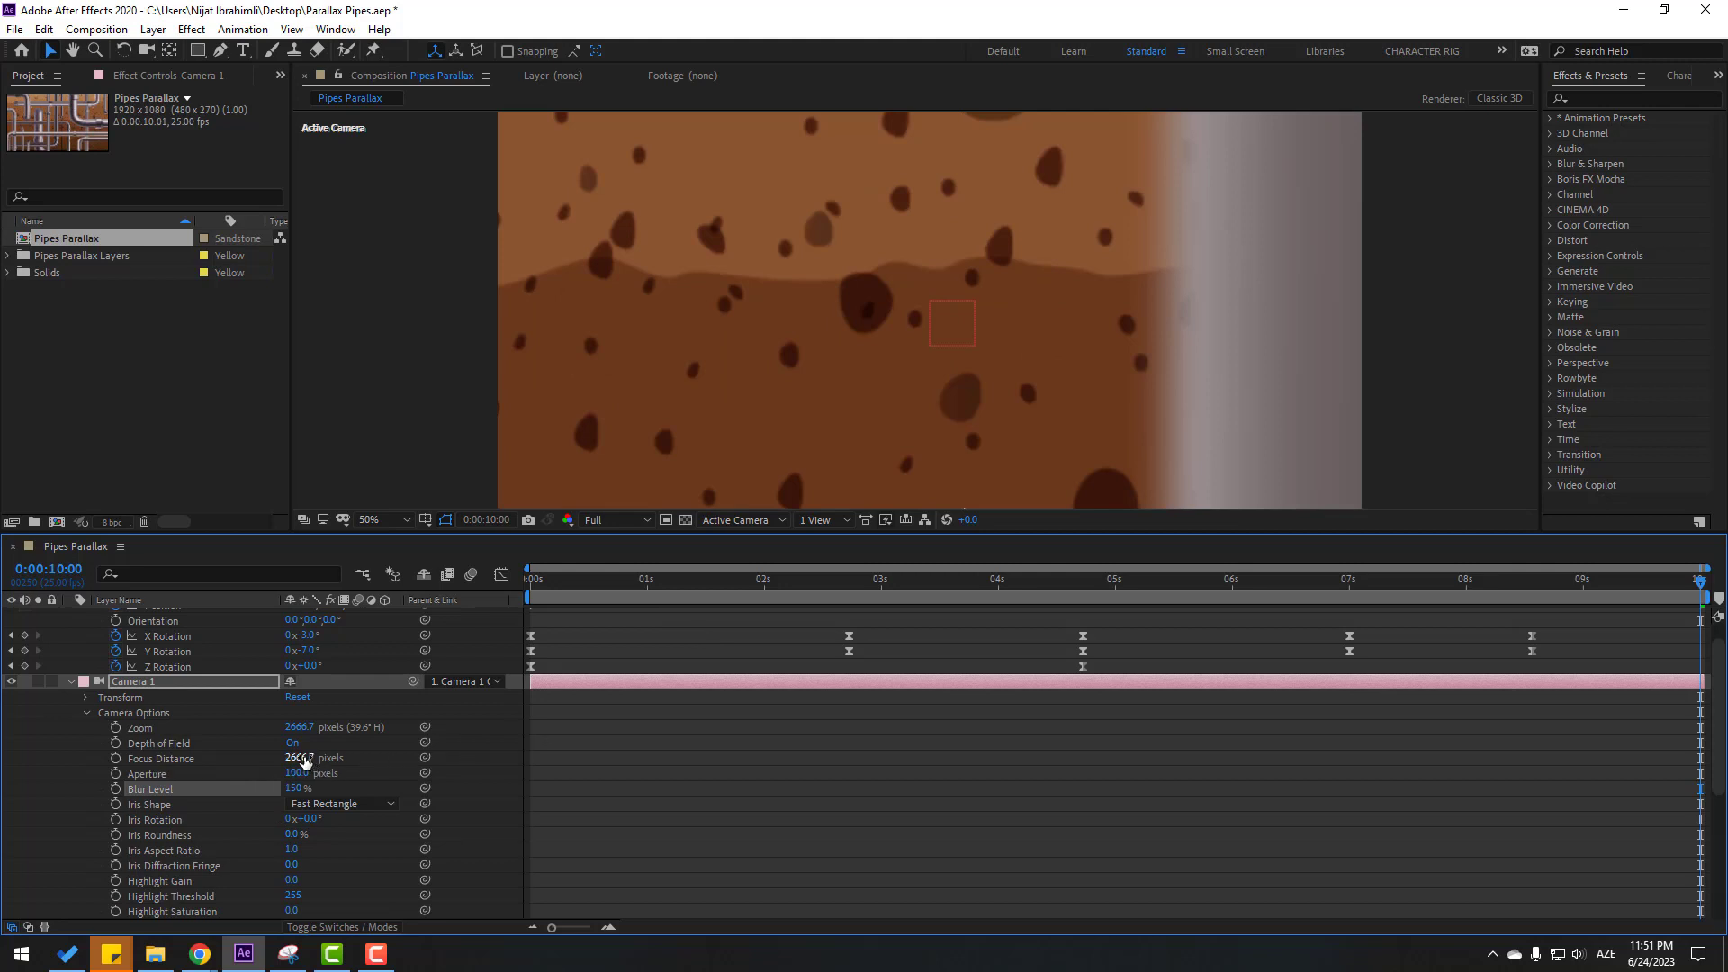
Step: Set Camera 1's focus distance to 3760 pixels and try apertures of 200 and 600 pixels at 5:01
{"action": "left_click_drag", "start_coordinate": [446, 757], "coordinate": [317, 740]}
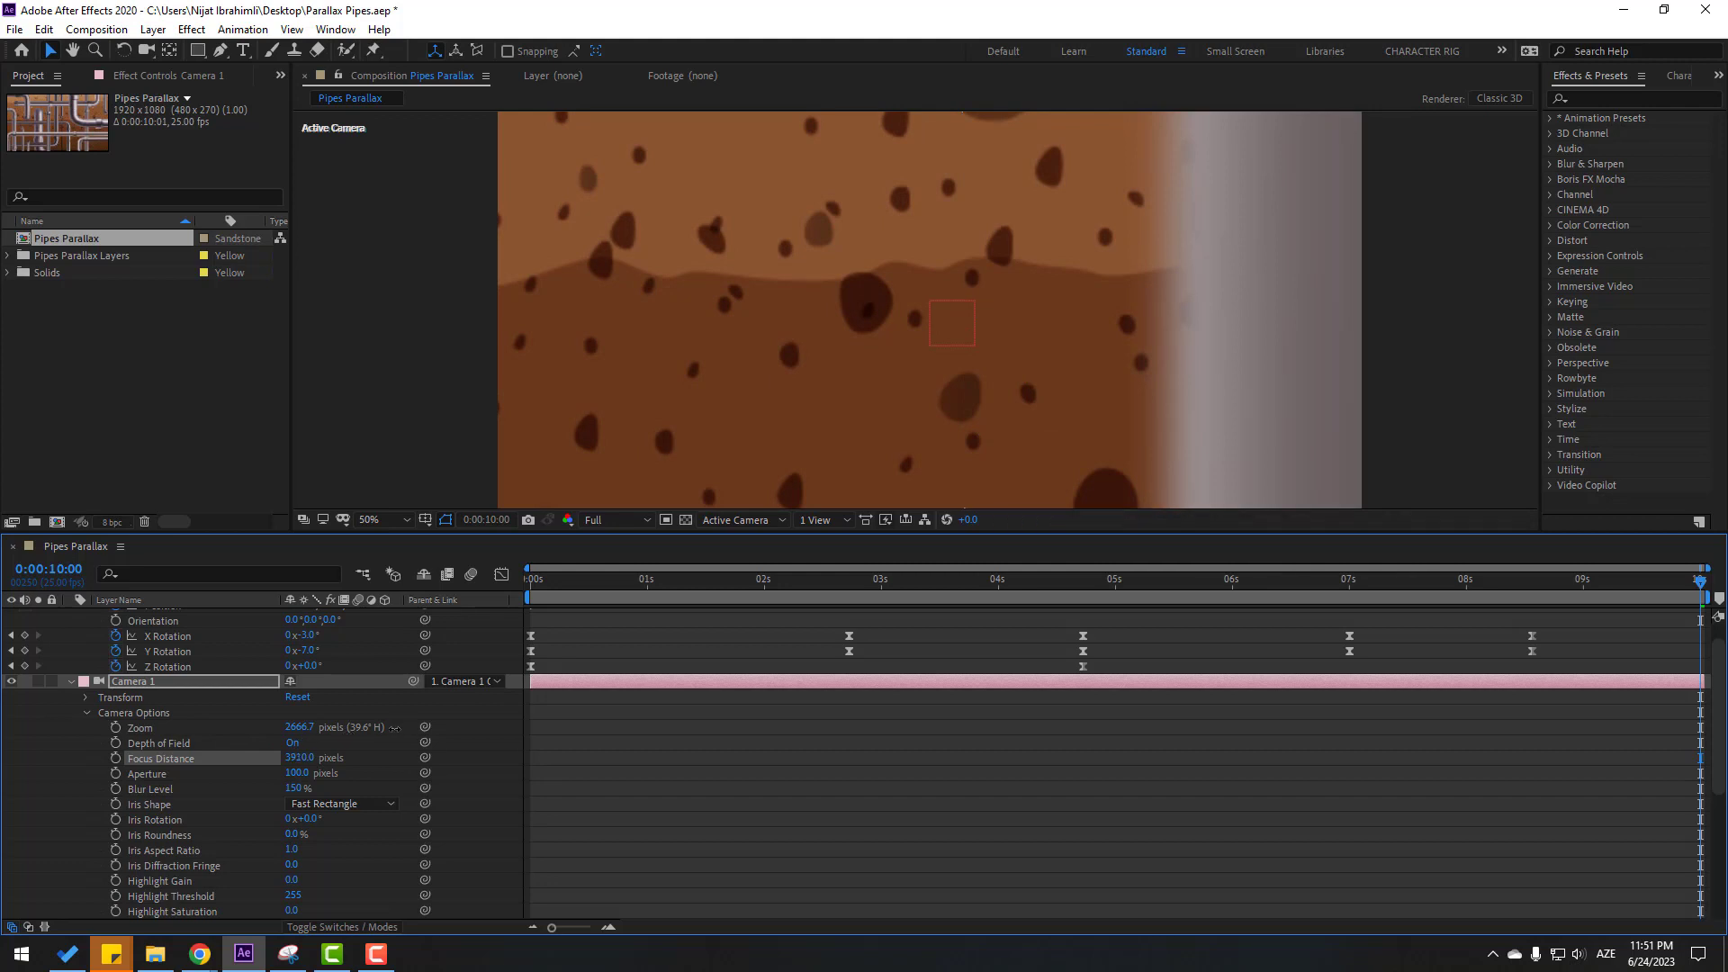
{"action": "left_click_drag", "start_coordinate": [1671, 579], "coordinate": [1120, 590]}
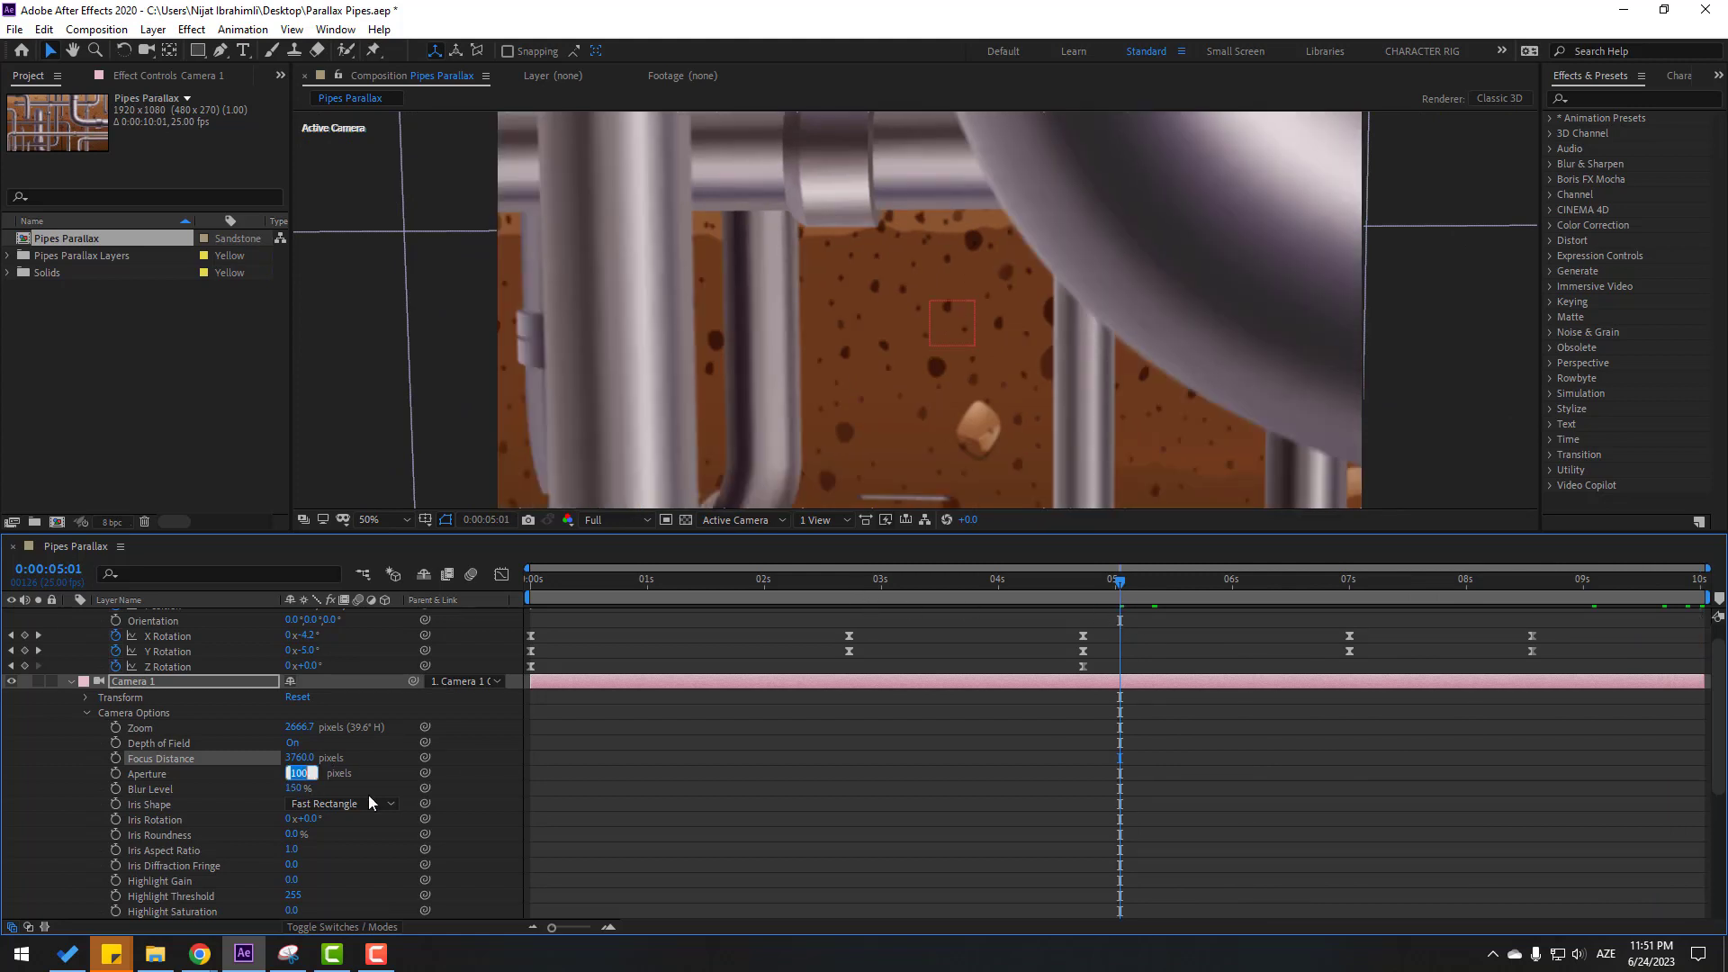
{"action": "type", "text": "200"}
{"action": "key", "text": "Return"}
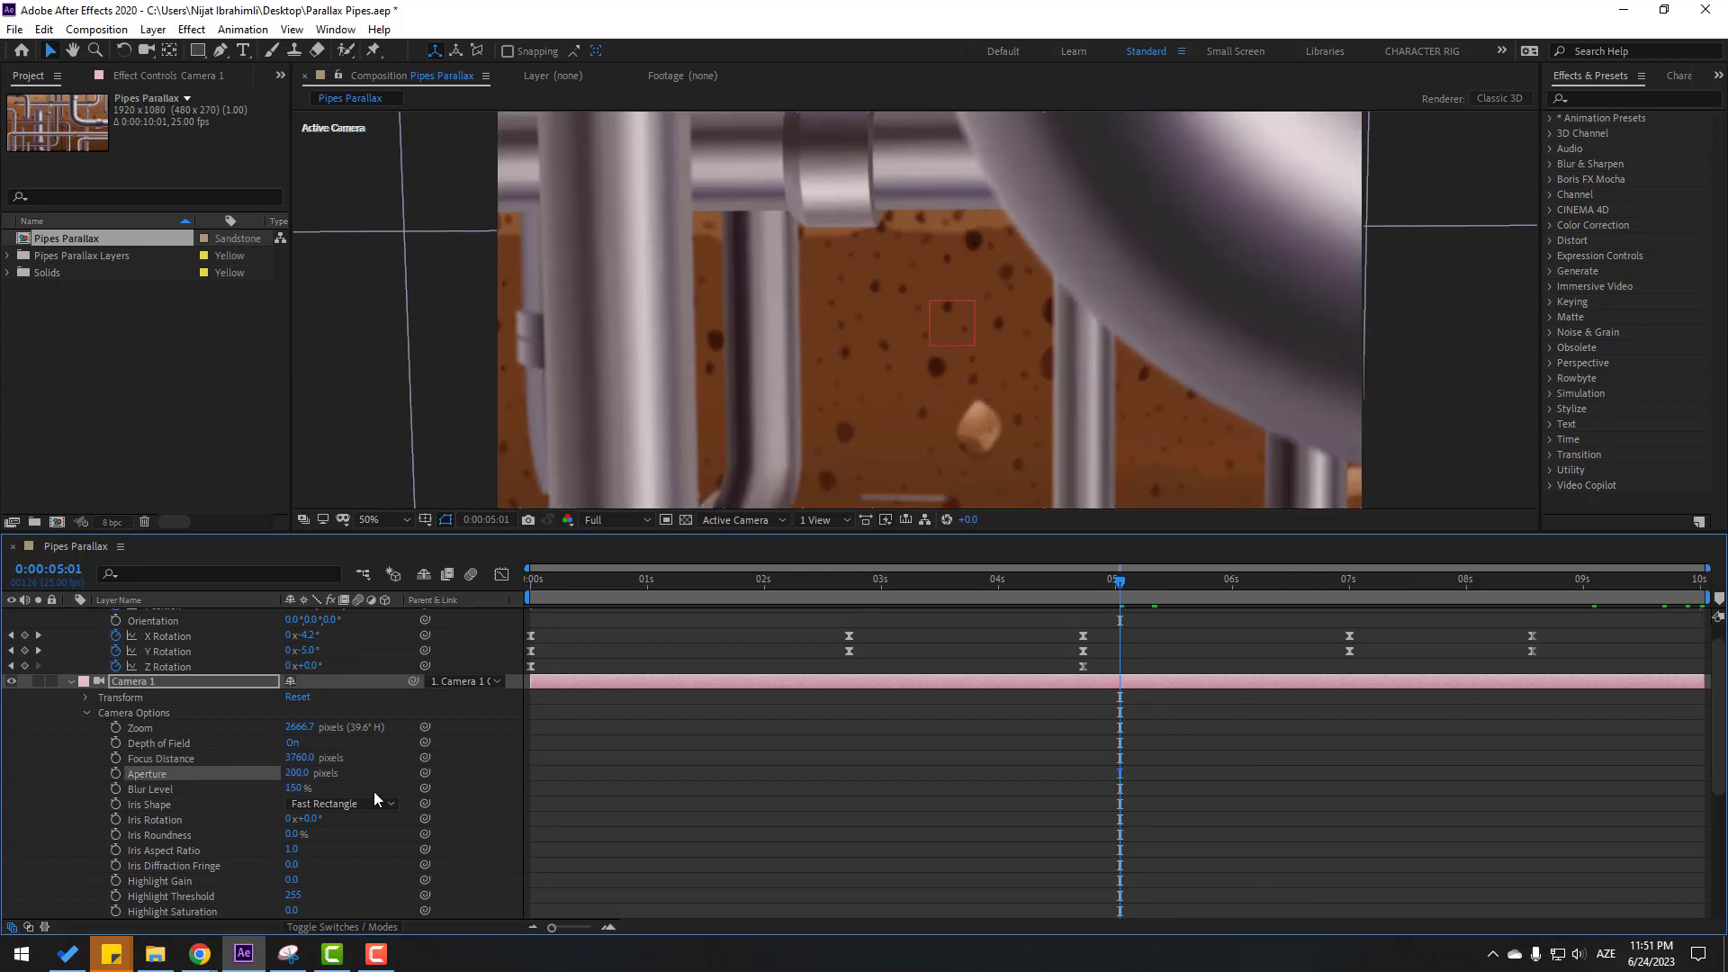
{"action": "left_click", "coordinate": [310, 774]}
{"action": "key", "text": "Return"}
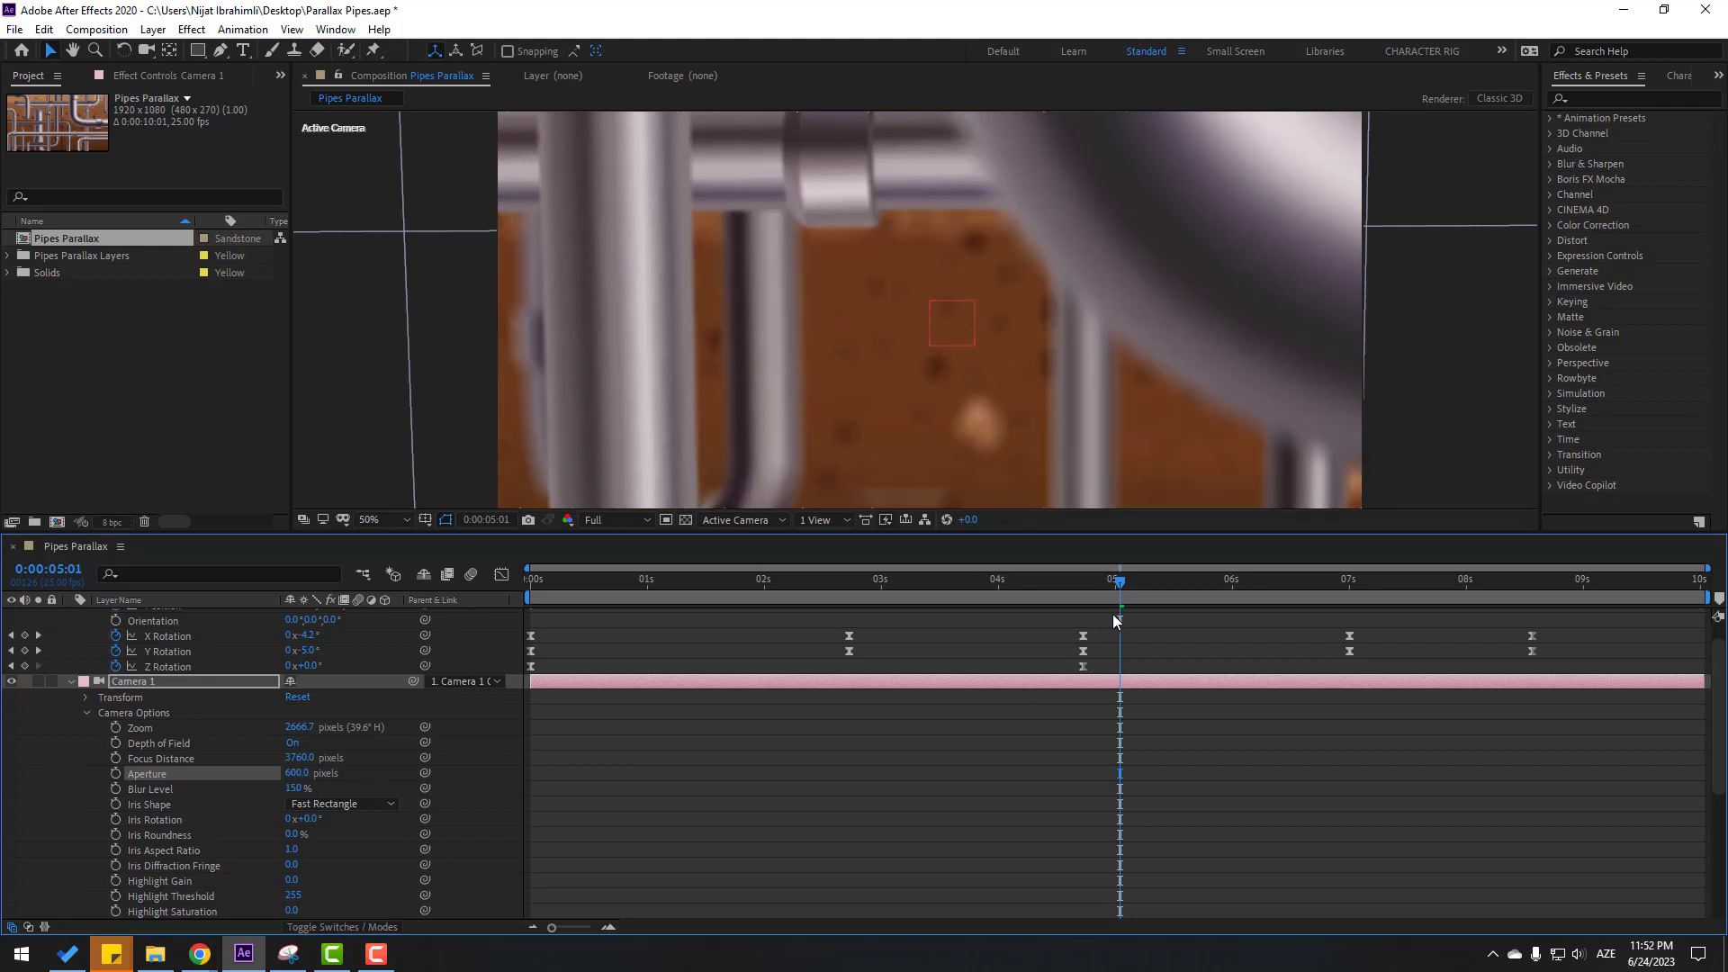
Step: Set Camera 1's aperture to 400 pixels and play the animation from the first frame in quarter resolution
{"action": "left_click_drag", "start_coordinate": [1059, 590], "coordinate": [787, 599]}
{"action": "left_click", "coordinate": [627, 520]}
{"action": "left_click", "coordinate": [616, 622]}
{"action": "key", "text": "Home"}
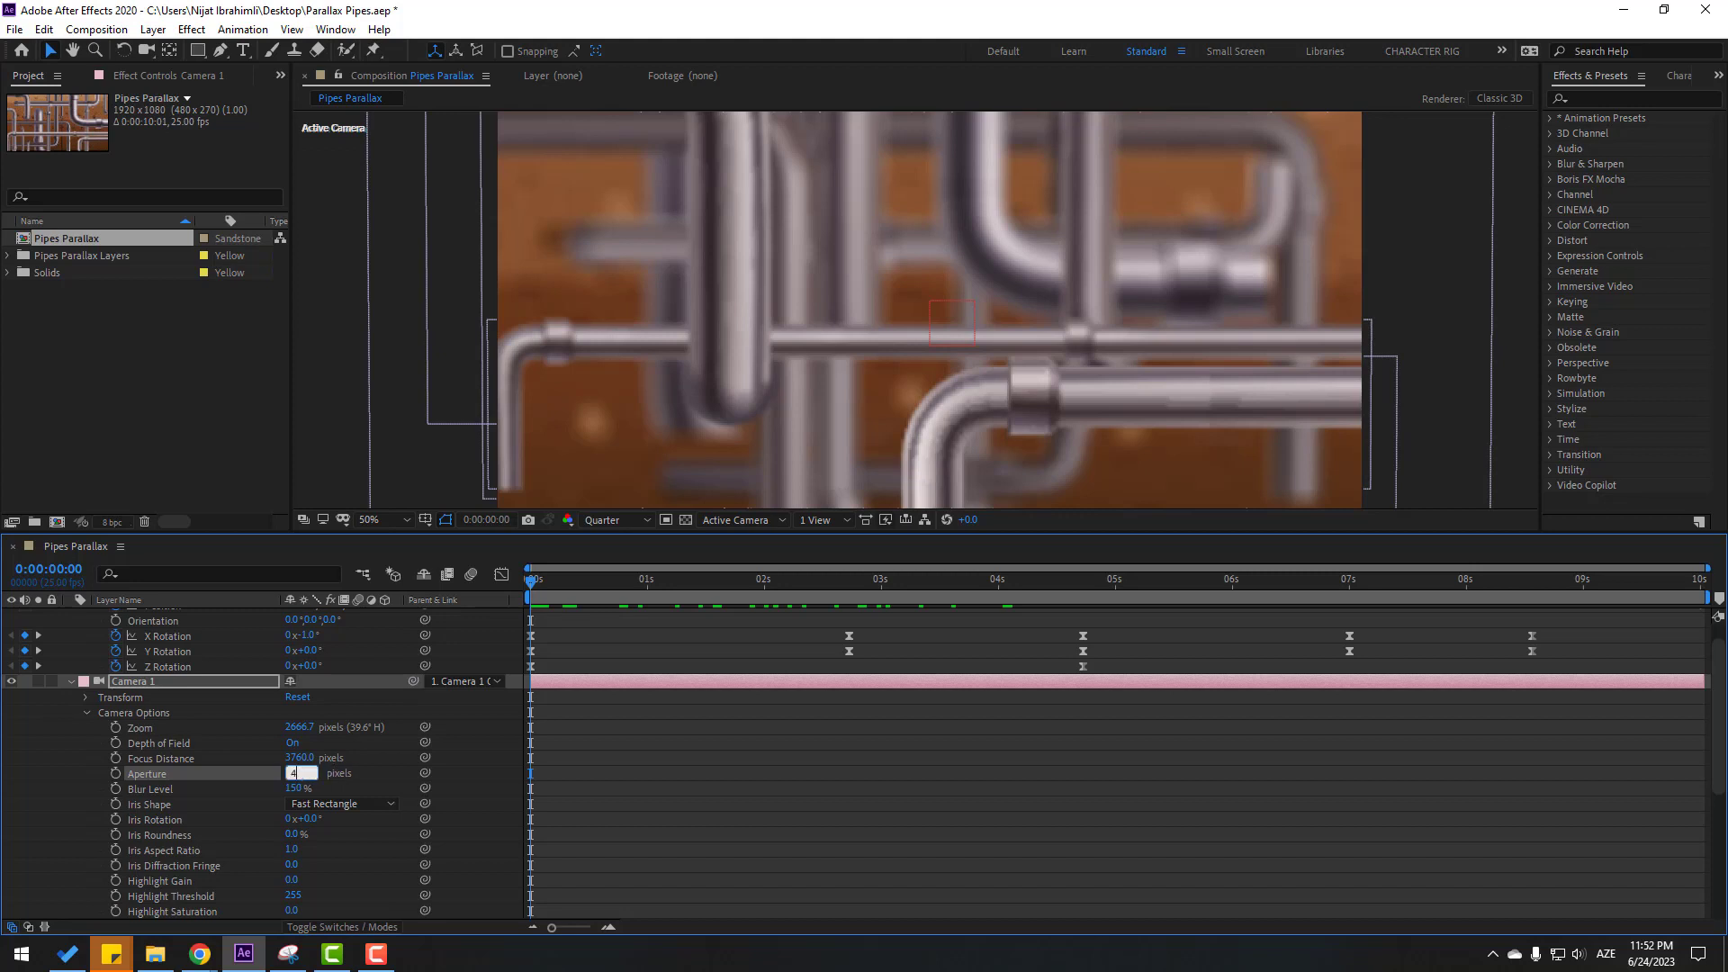
{"action": "key", "text": "Return"}
{"action": "key", "text": "space"}
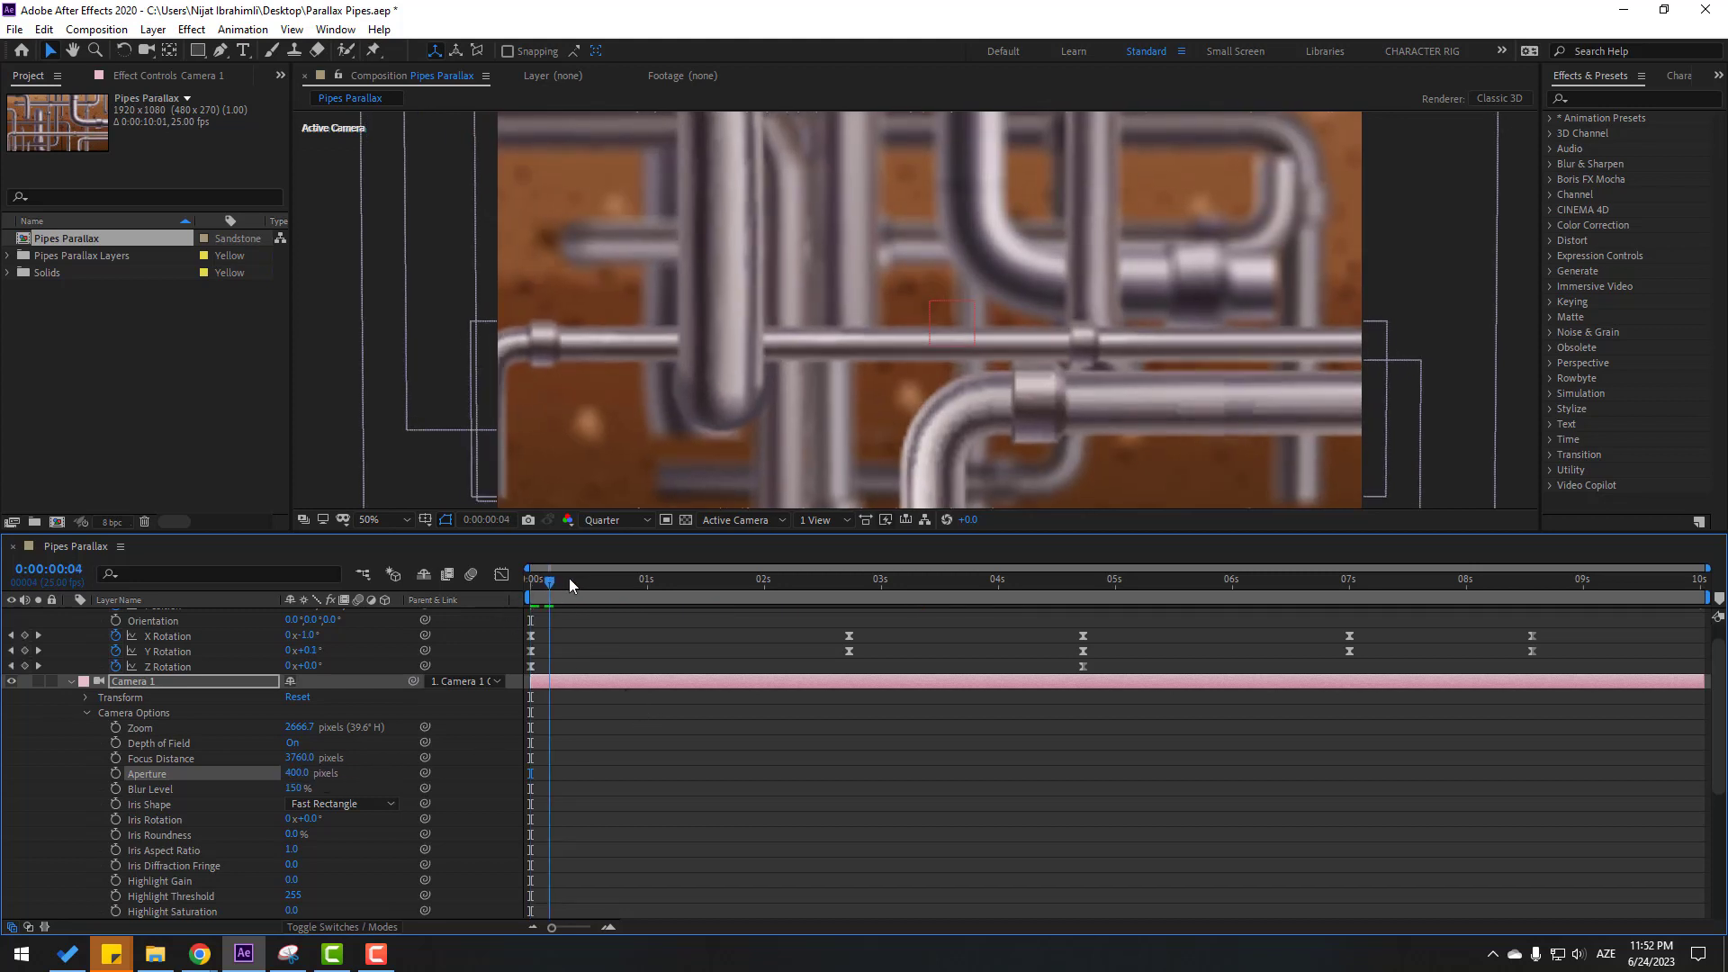
Step: At 10:00 in full resolution, fine-tune Camera 1's focus distance to 3721 pixels, then return to the first frame
{"action": "left_click_drag", "start_coordinate": [766, 580], "coordinate": [1710, 556]}
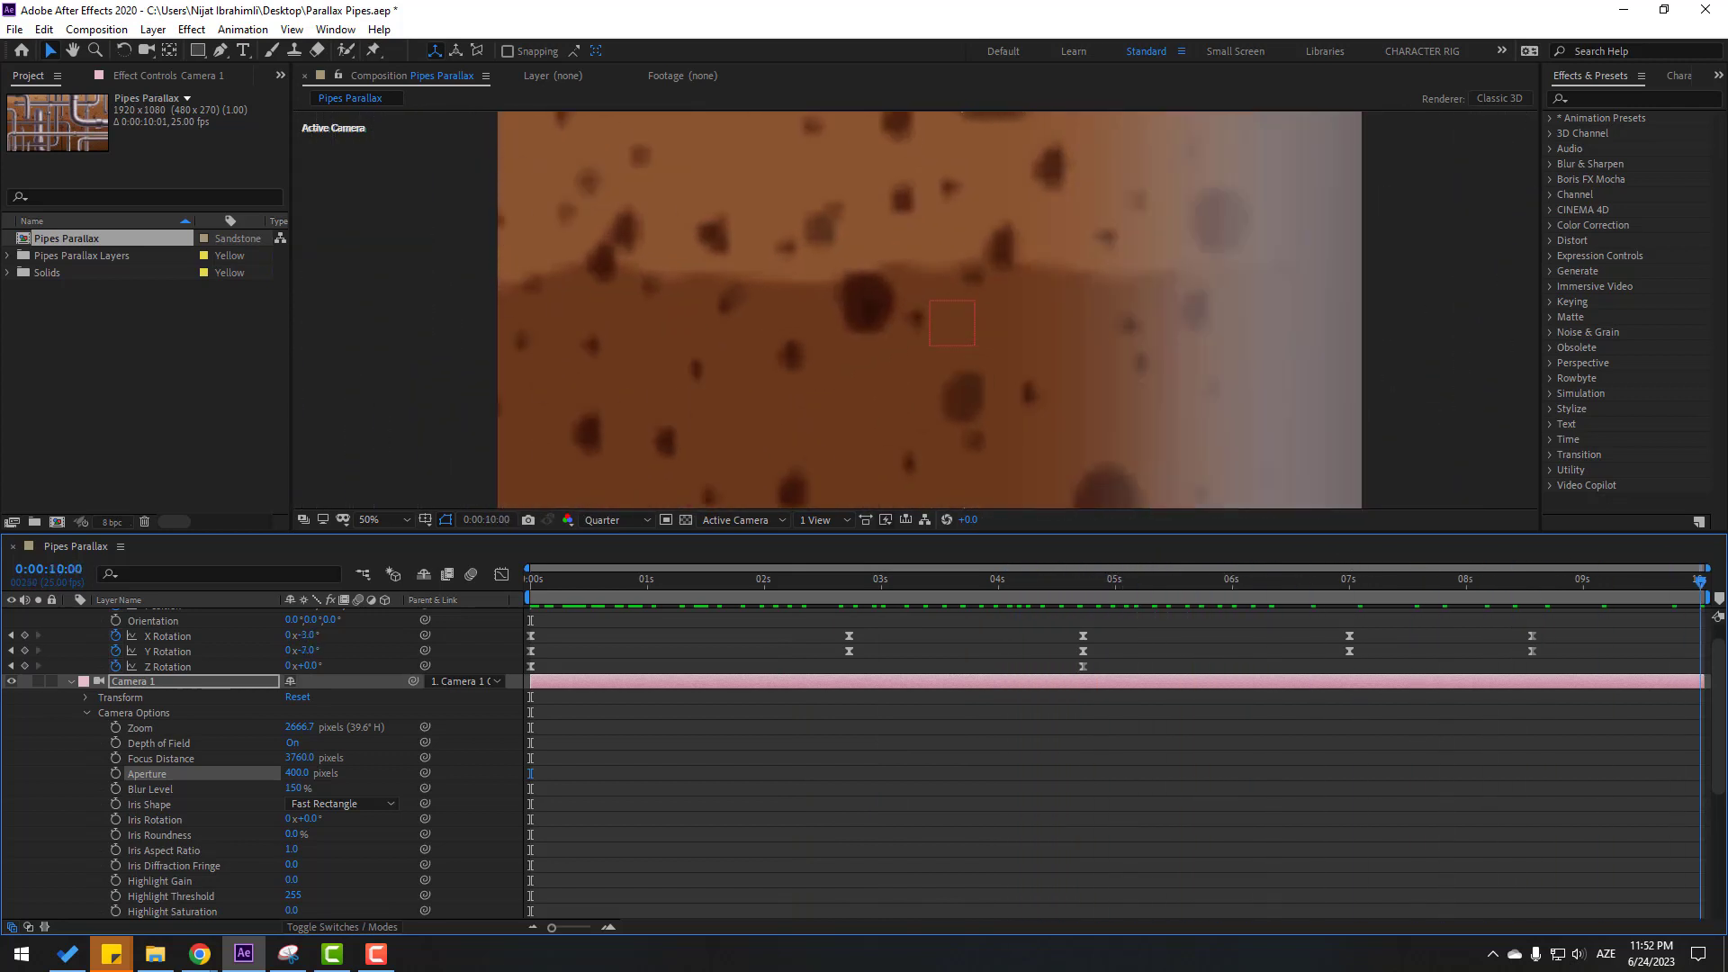
{"action": "left_click", "coordinate": [616, 520]}
{"action": "left_click", "coordinate": [616, 562]}
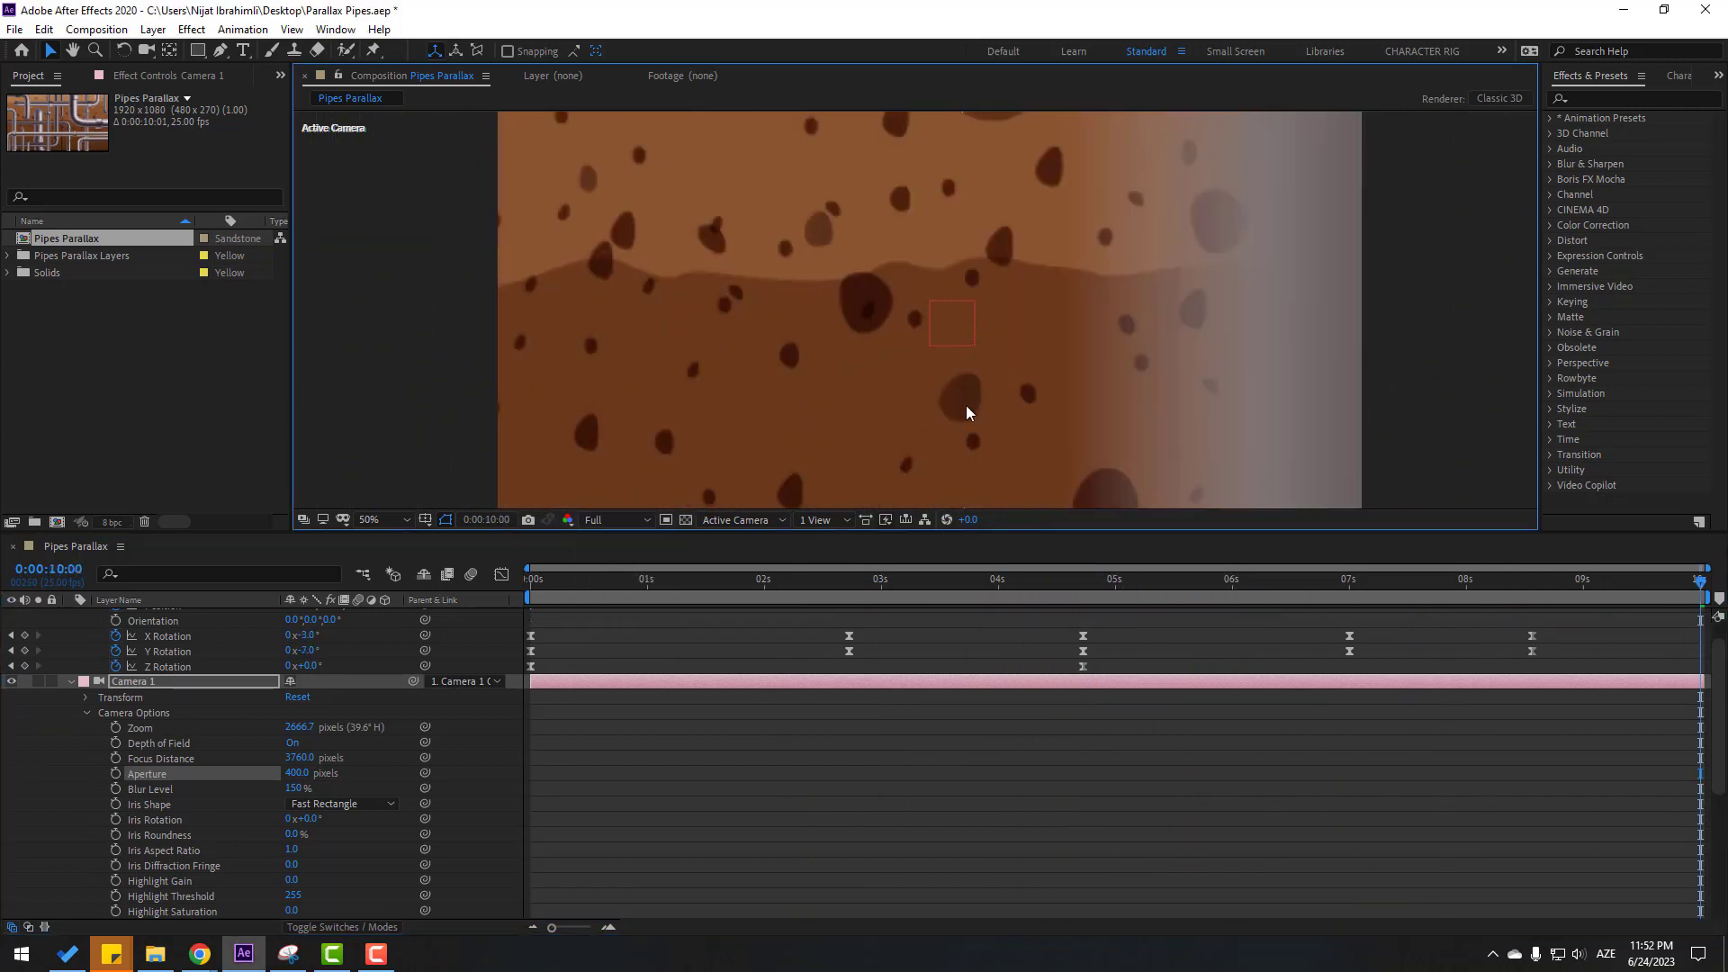
{"action": "key", "text": "period"}
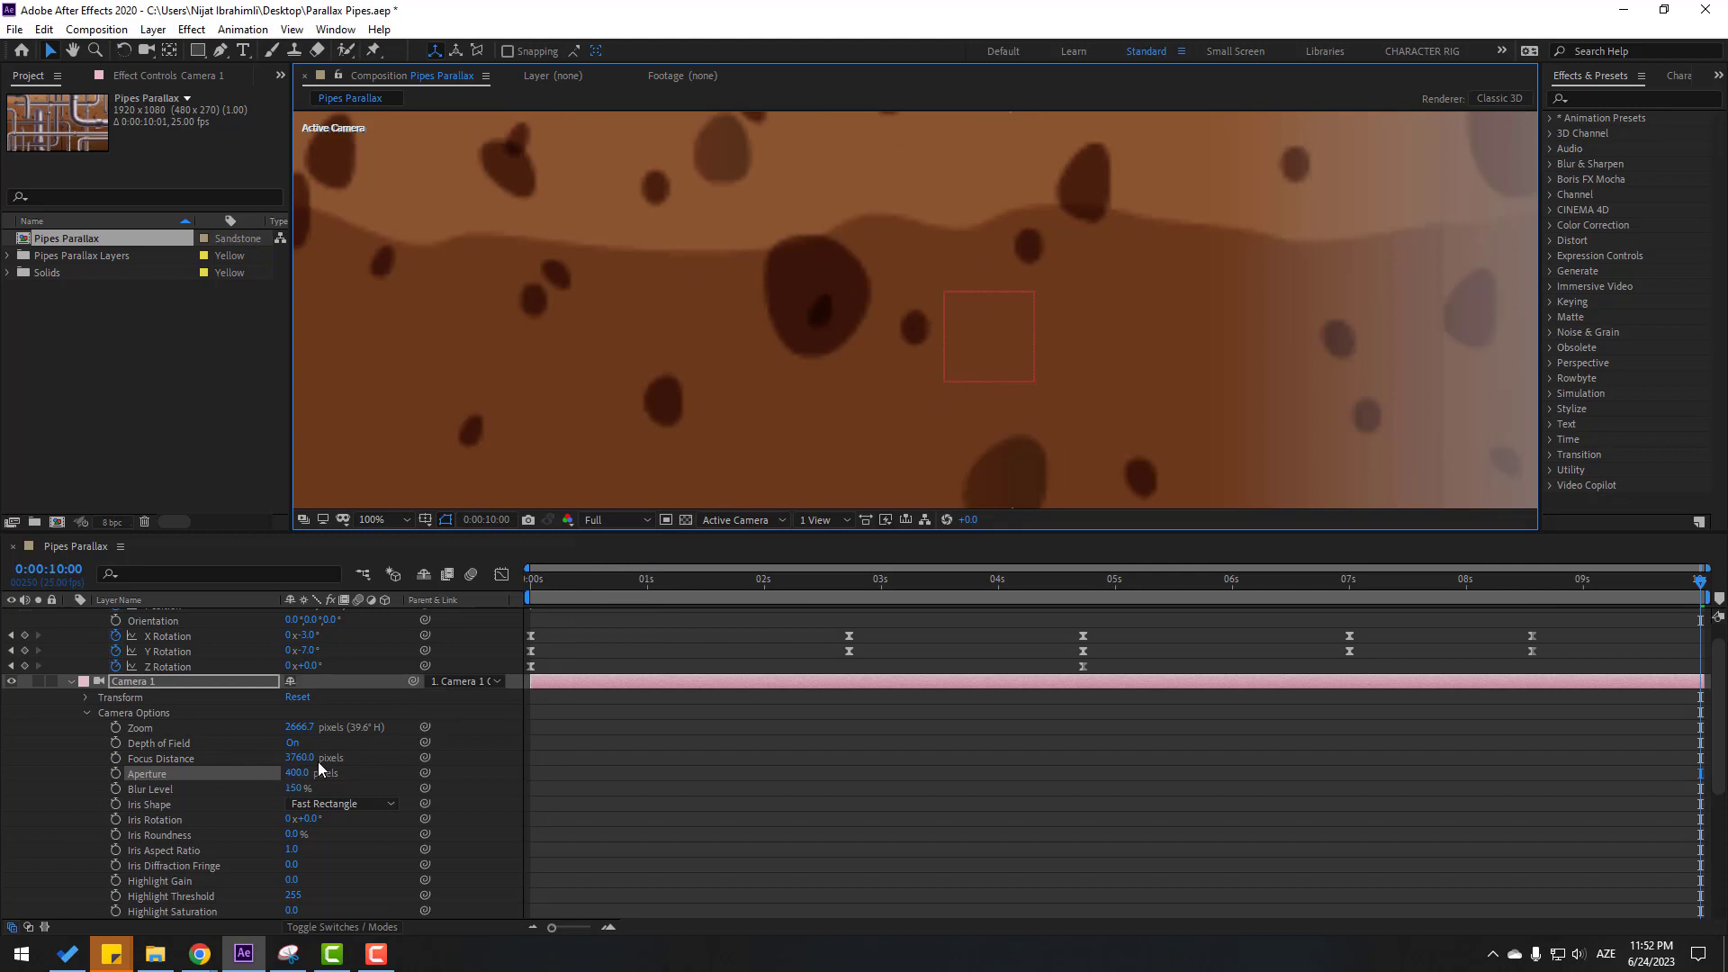
{"action": "left_click", "coordinate": [376, 754]}
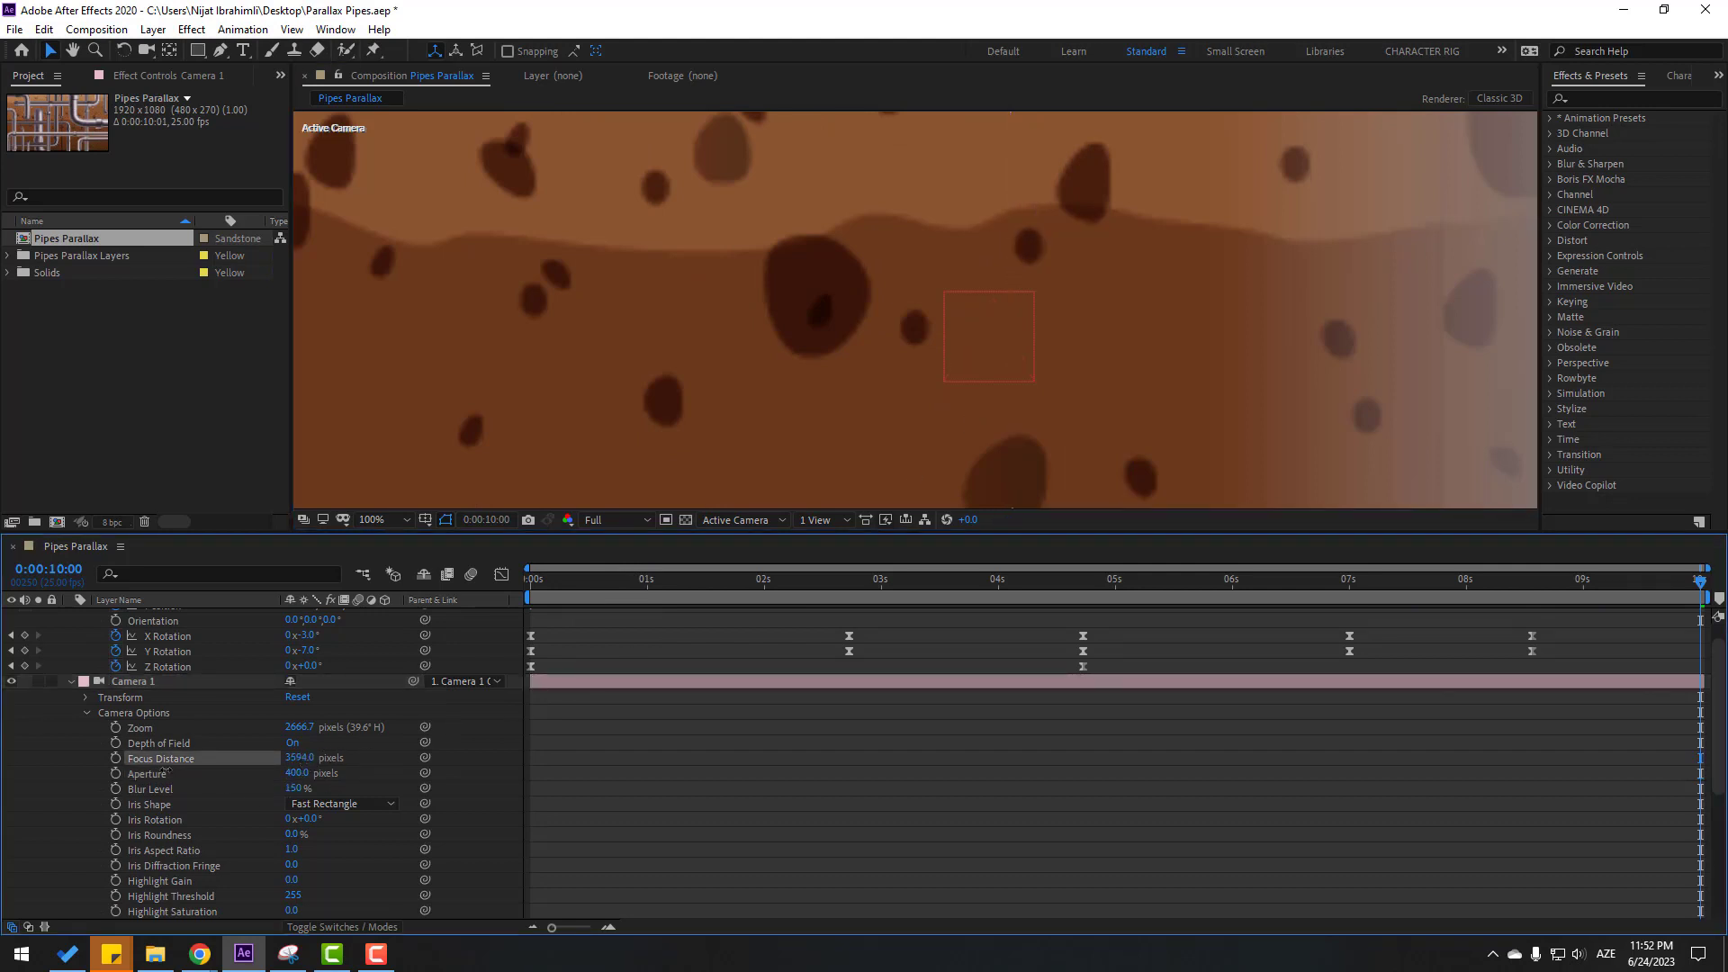
{"action": "left_click_drag", "start_coordinate": [166, 771], "coordinate": [4, 799]}
{"action": "left_click_drag", "start_coordinate": [180, 790], "coordinate": [798, 741]}
{"action": "left_click_drag", "start_coordinate": [158, 787], "coordinate": [292, 763]}
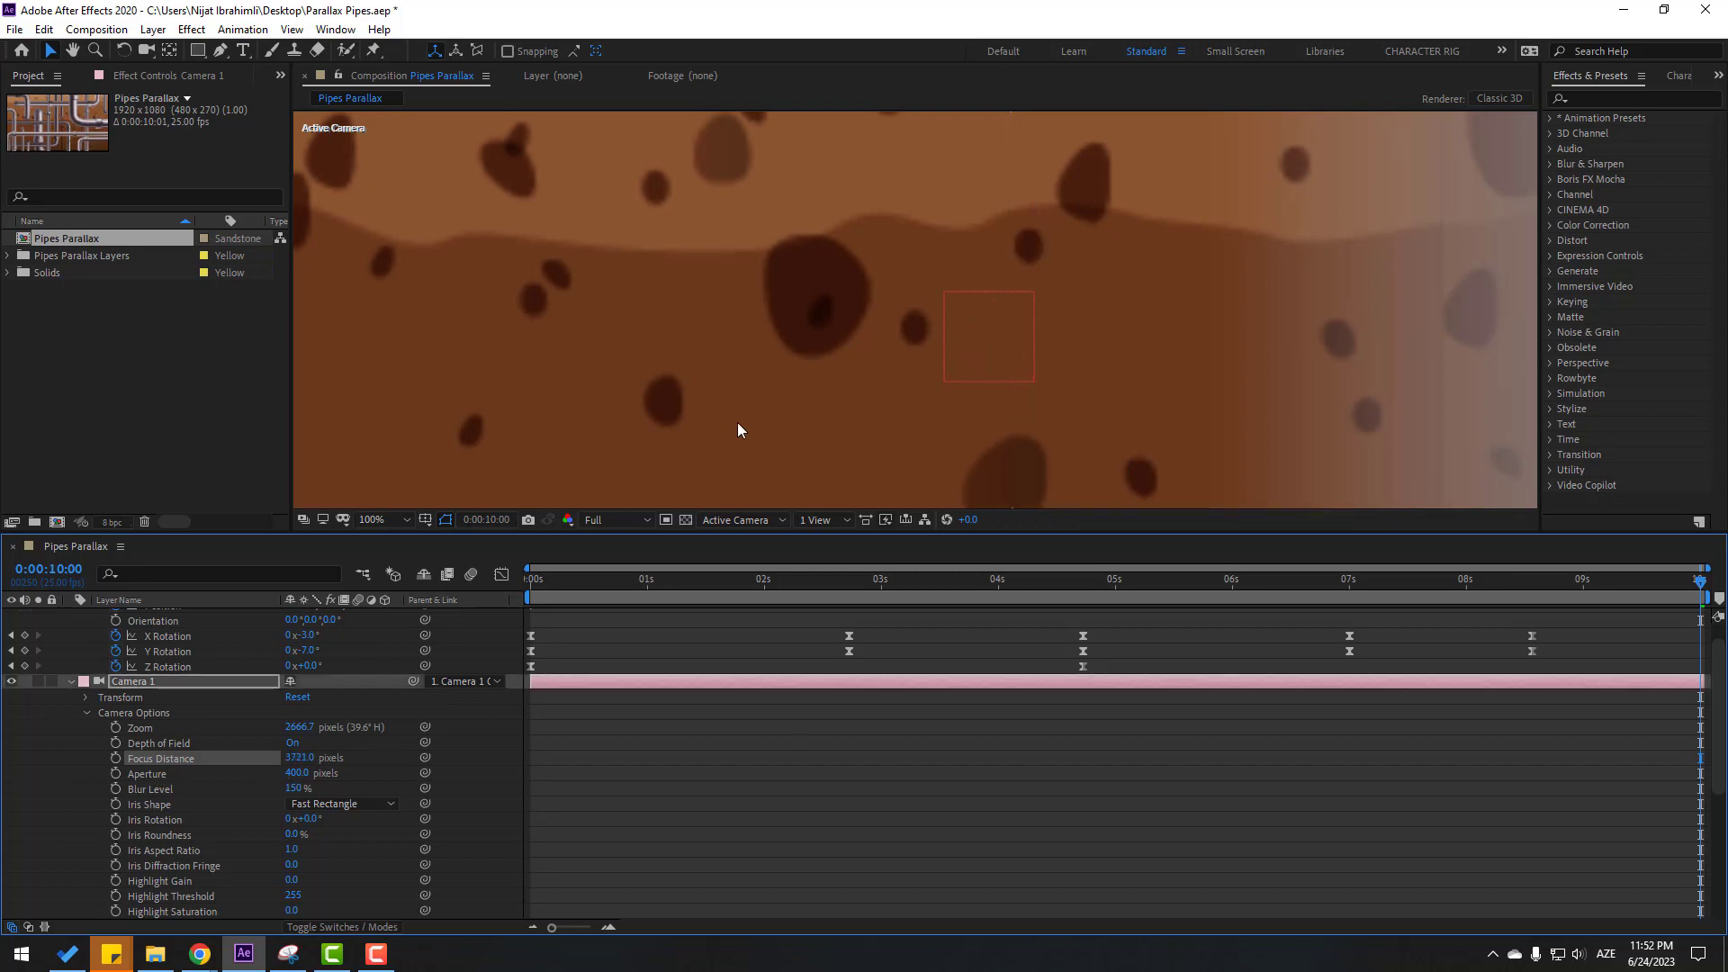
{"action": "scroll", "coordinate": [785, 413], "scroll_direction": "down", "scroll_amount": 2}
{"action": "scroll", "coordinate": [784, 414], "scroll_direction": "up", "scroll_amount": 1}
{"action": "left_click", "coordinate": [683, 777]}
{"action": "key", "text": "Home"}
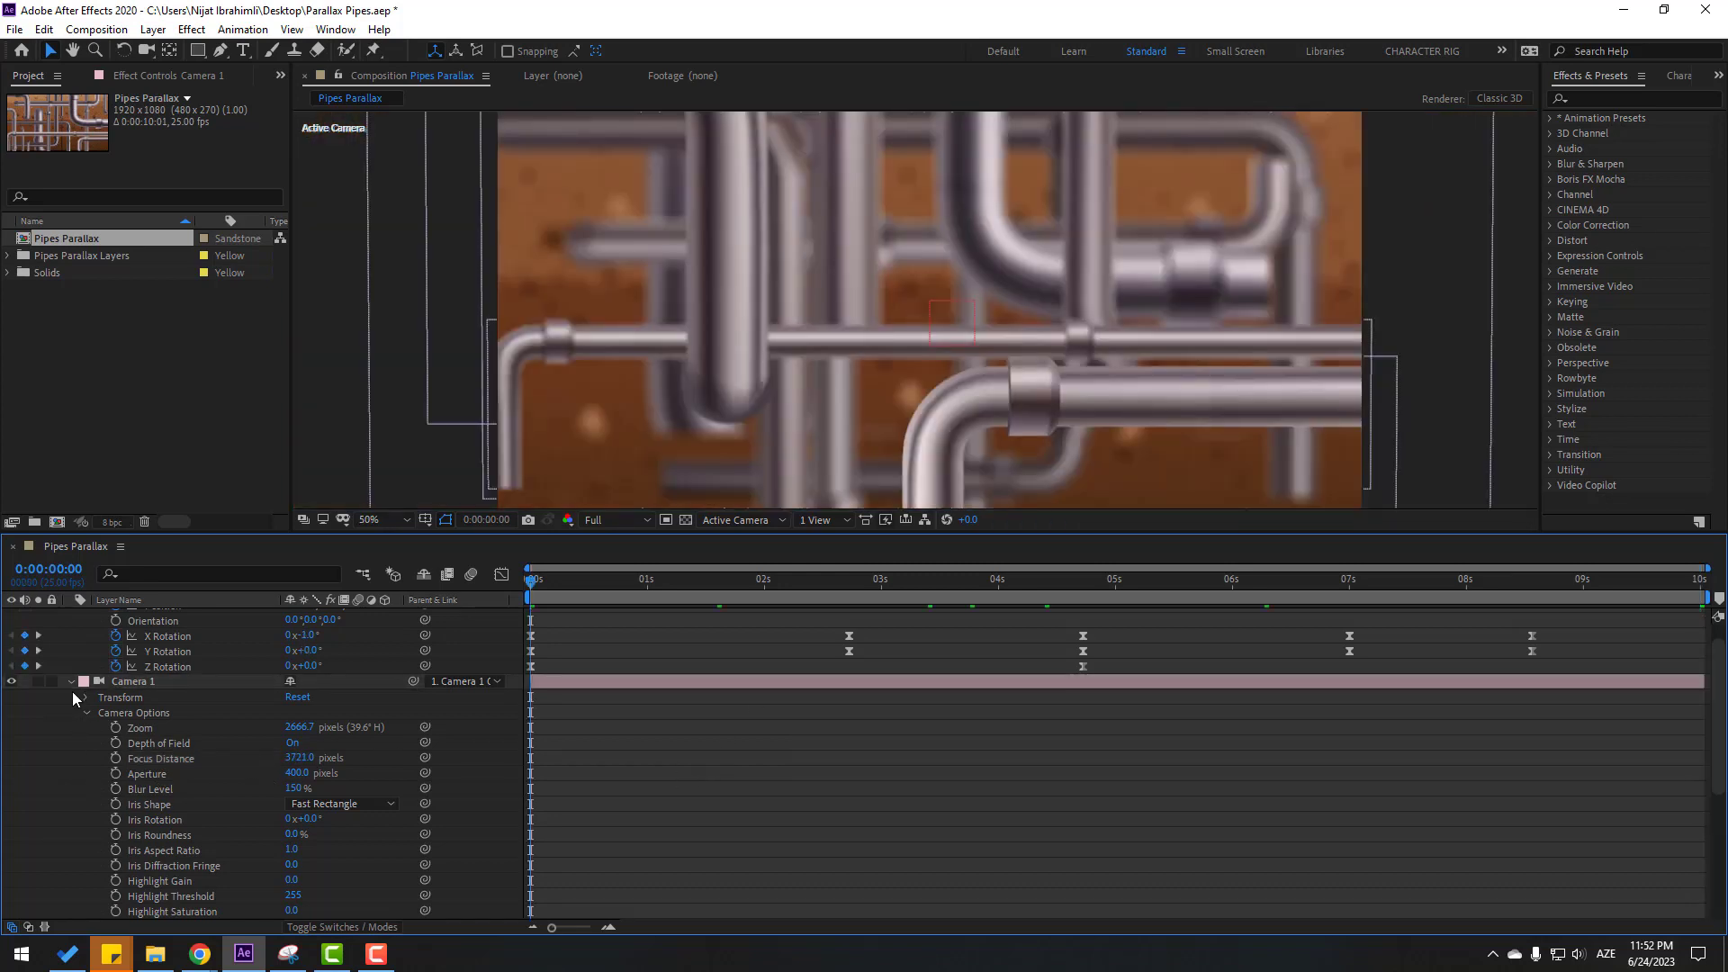
Step: Collapse the null and camera properties and enable continuous rasterization for layers 1 through 15 and GR
{"action": "scroll", "coordinate": [67, 655], "scroll_direction": "up", "scroll_amount": 2}
{"action": "left_click", "coordinate": [70, 616]}
{"action": "left_click", "coordinate": [72, 631]}
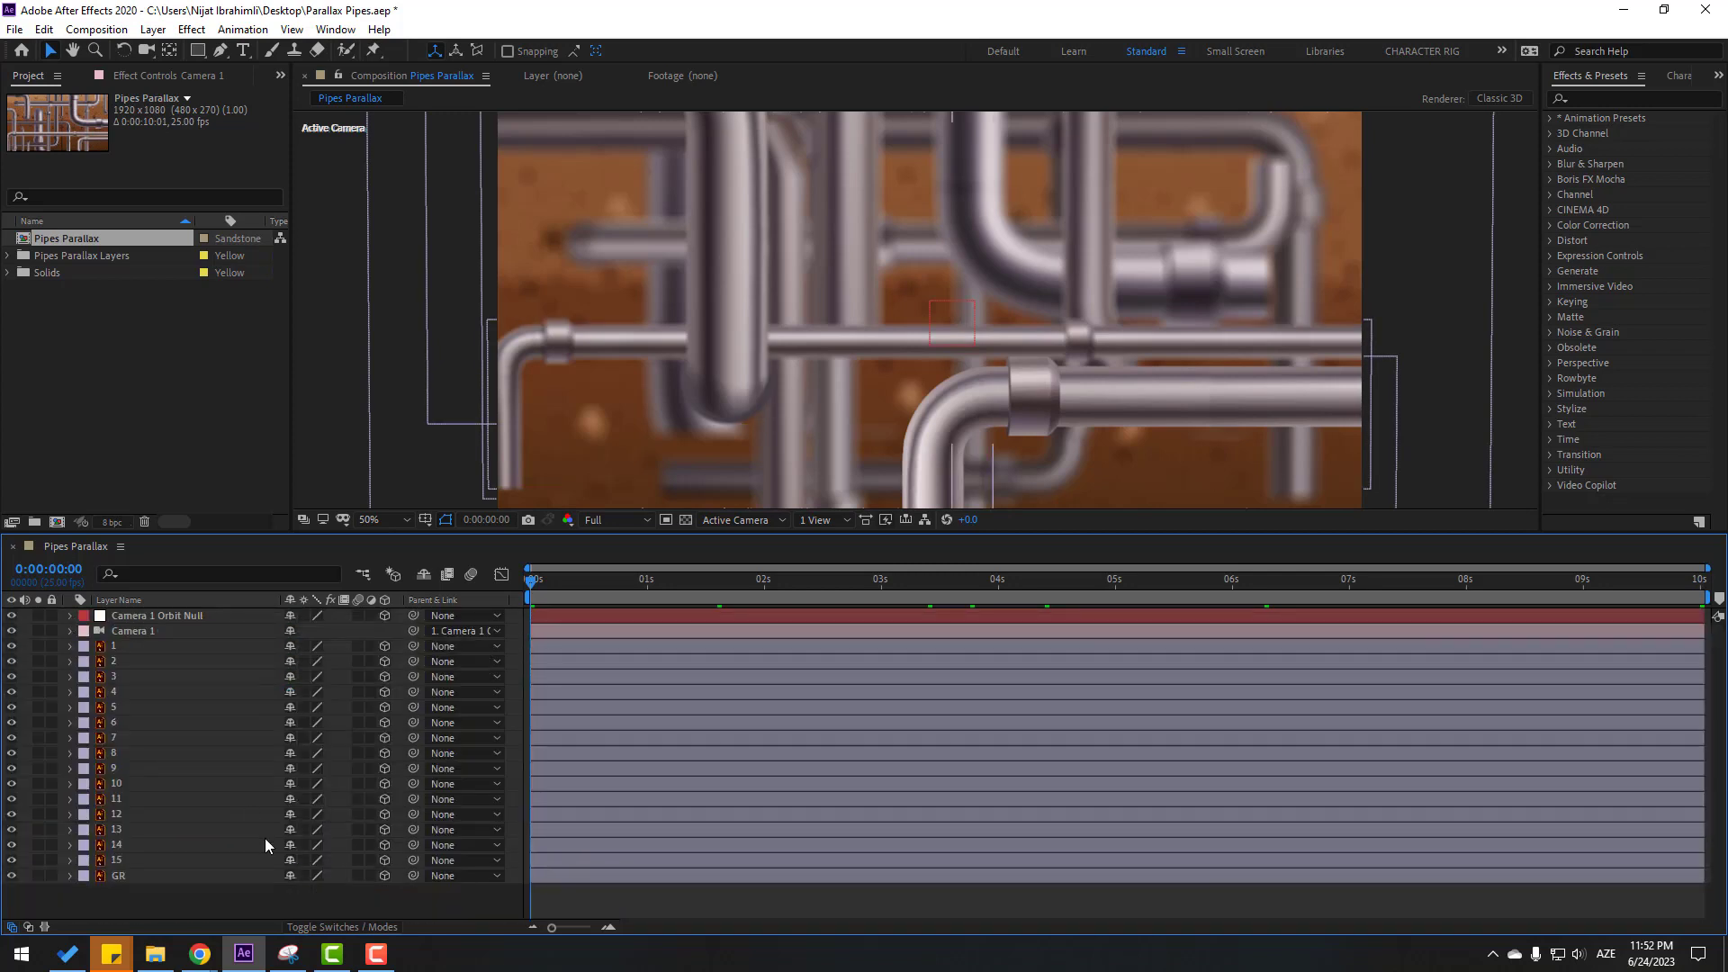
{"action": "left_click_drag", "start_coordinate": [99, 905], "coordinate": [126, 645]}
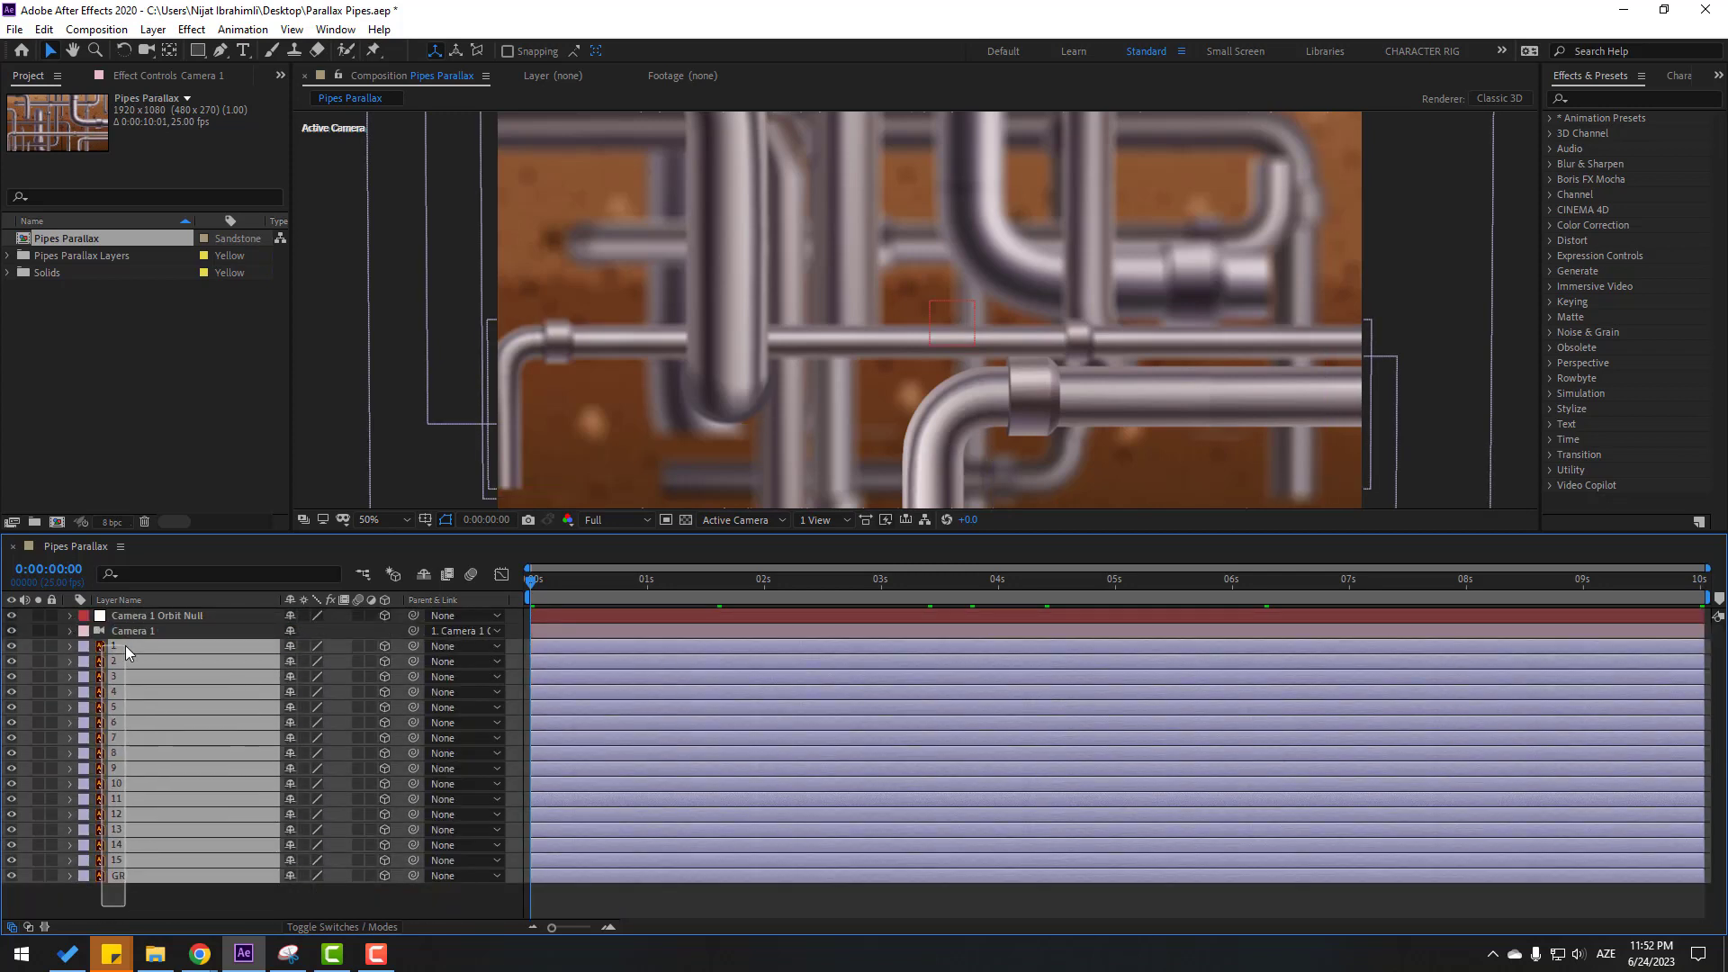
{"action": "left_click", "coordinate": [303, 647]}
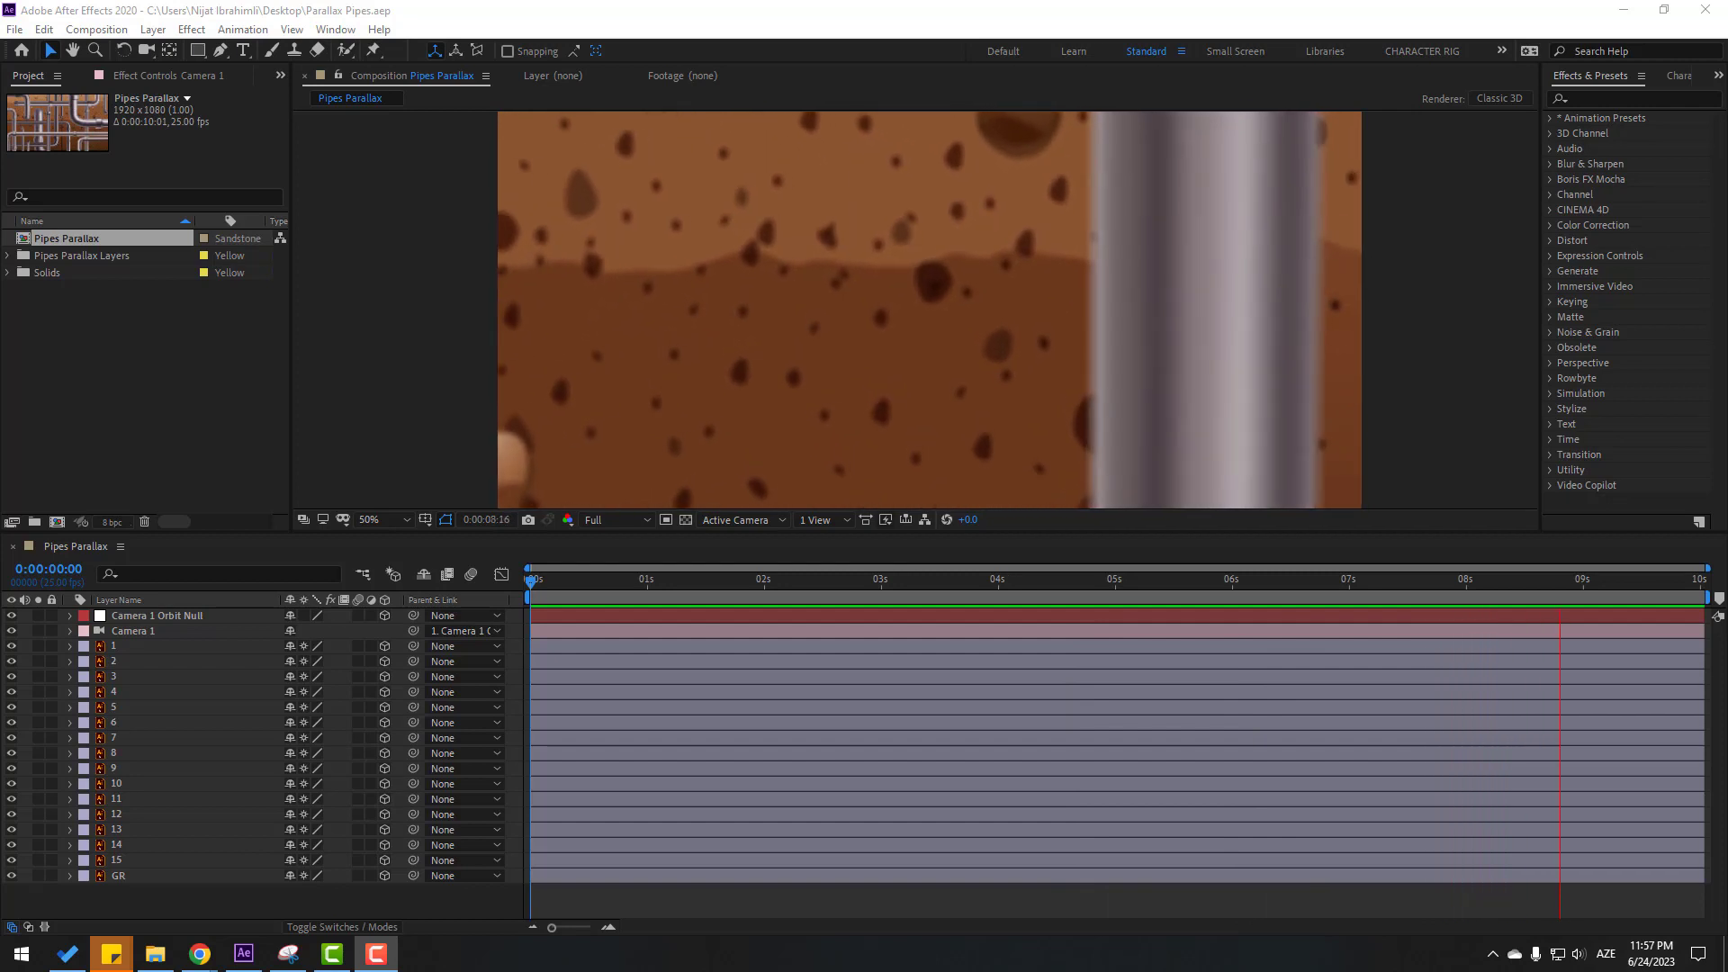
Step: Stop the playback, set the preview resolution to Quarter and go to 3:17
{"action": "left_click", "coordinate": [1058, 592]}
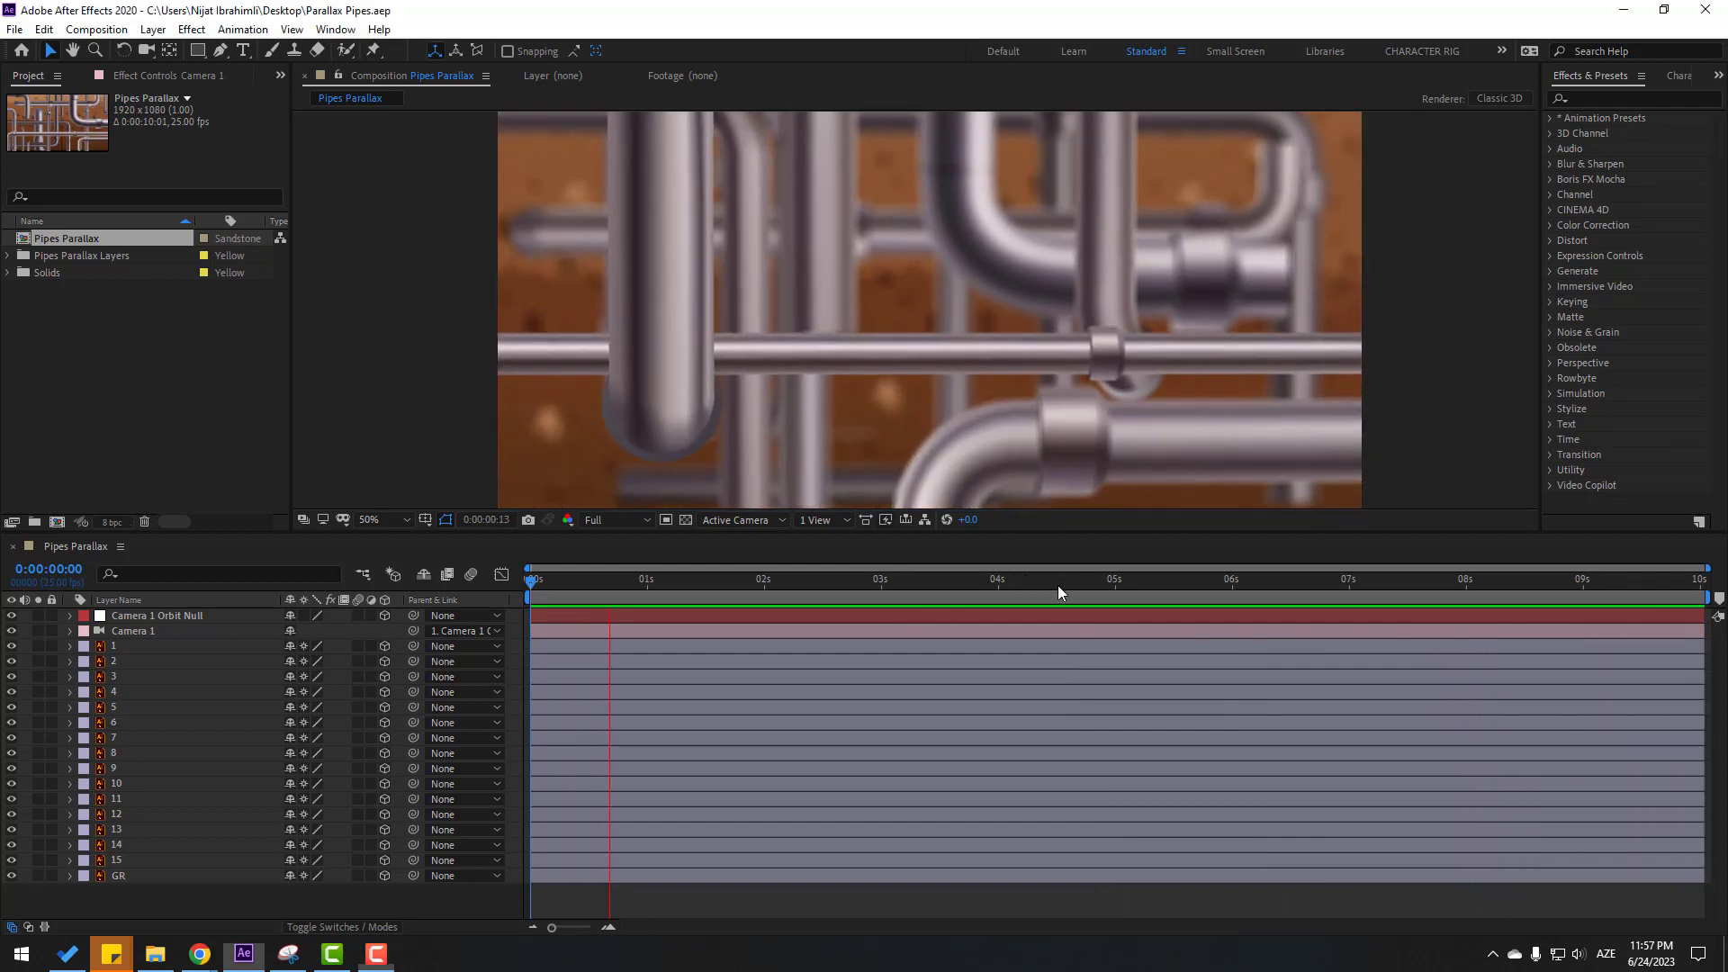
{"action": "left_click", "coordinate": [645, 519]}
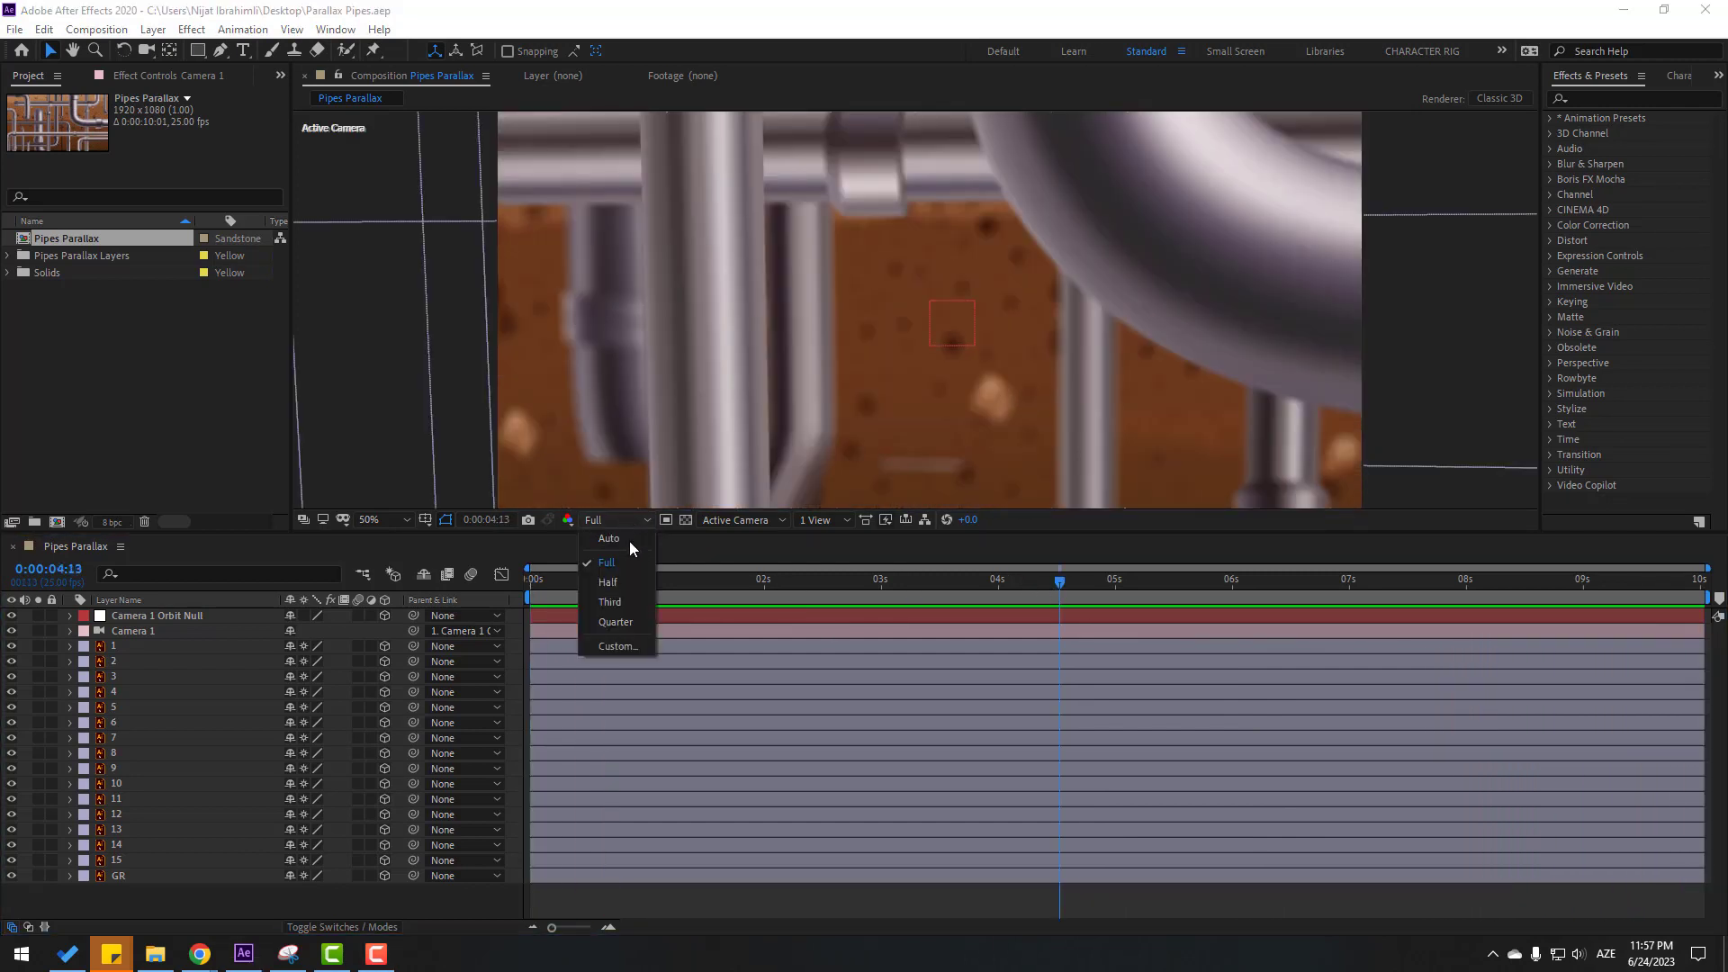
{"action": "left_click", "coordinate": [626, 628]}
{"action": "left_click", "coordinate": [960, 585]}
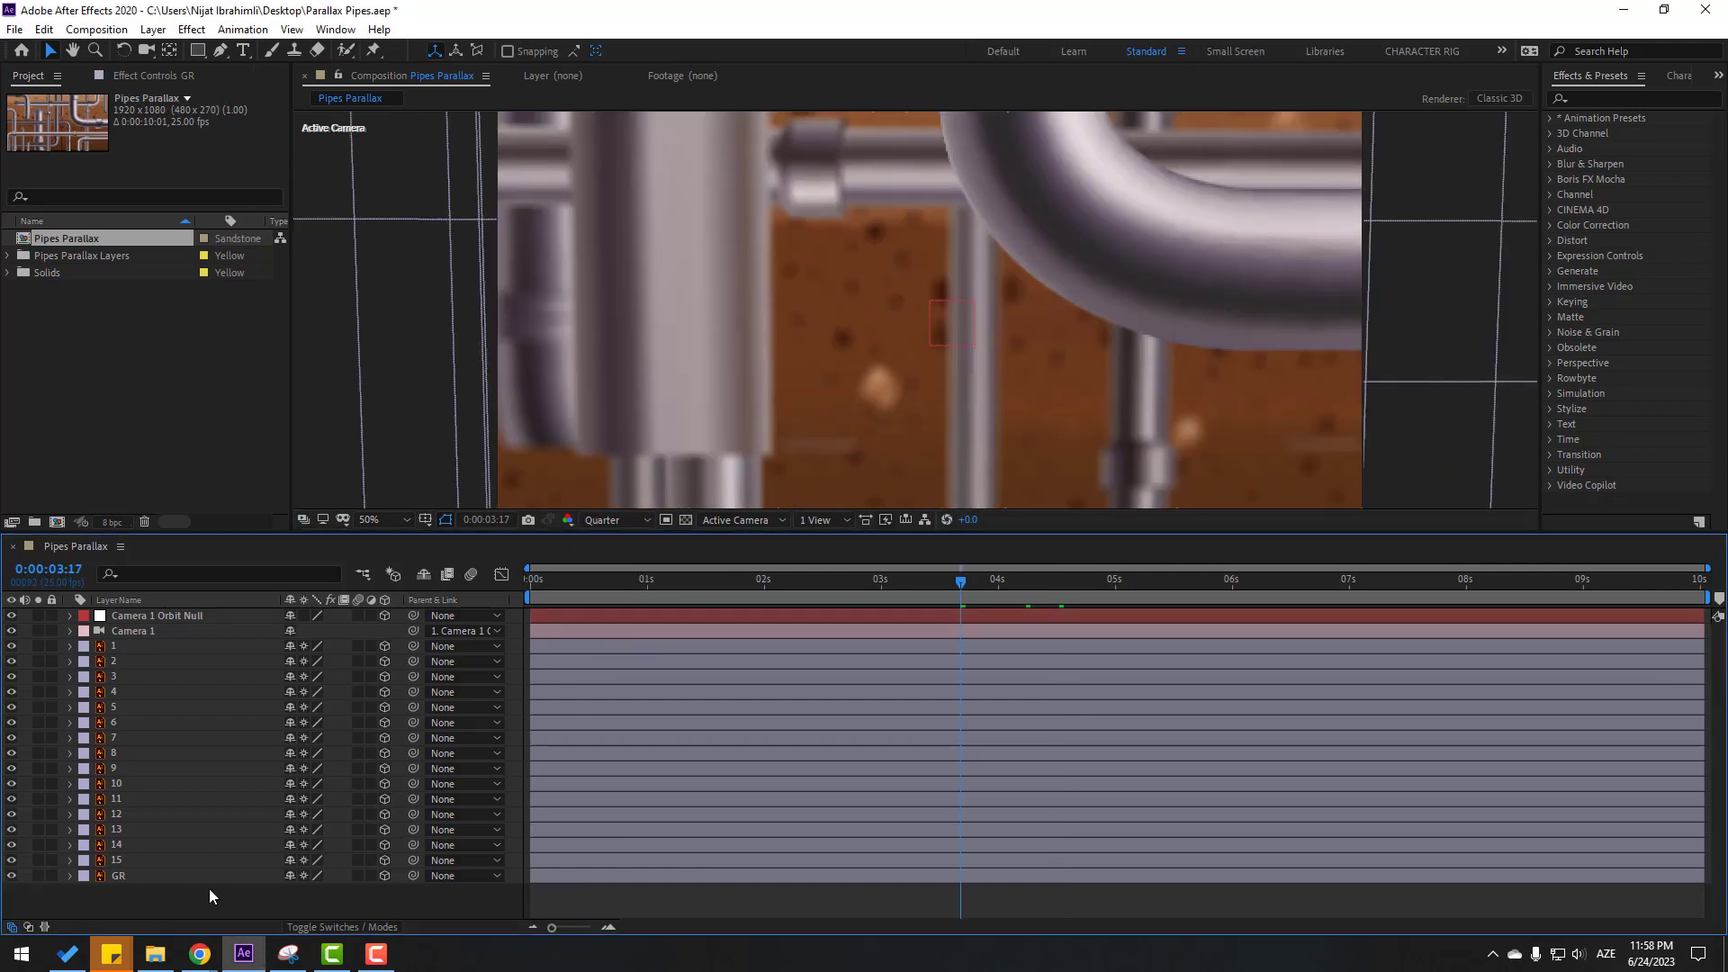
Step: Add a white spot light with 100% intensity, a 90° cone angle, 50% cone feather and Casts Shadows enabled
{"action": "right_click", "coordinate": [209, 888]}
{"action": "mouse_move", "coordinate": [270, 692]}
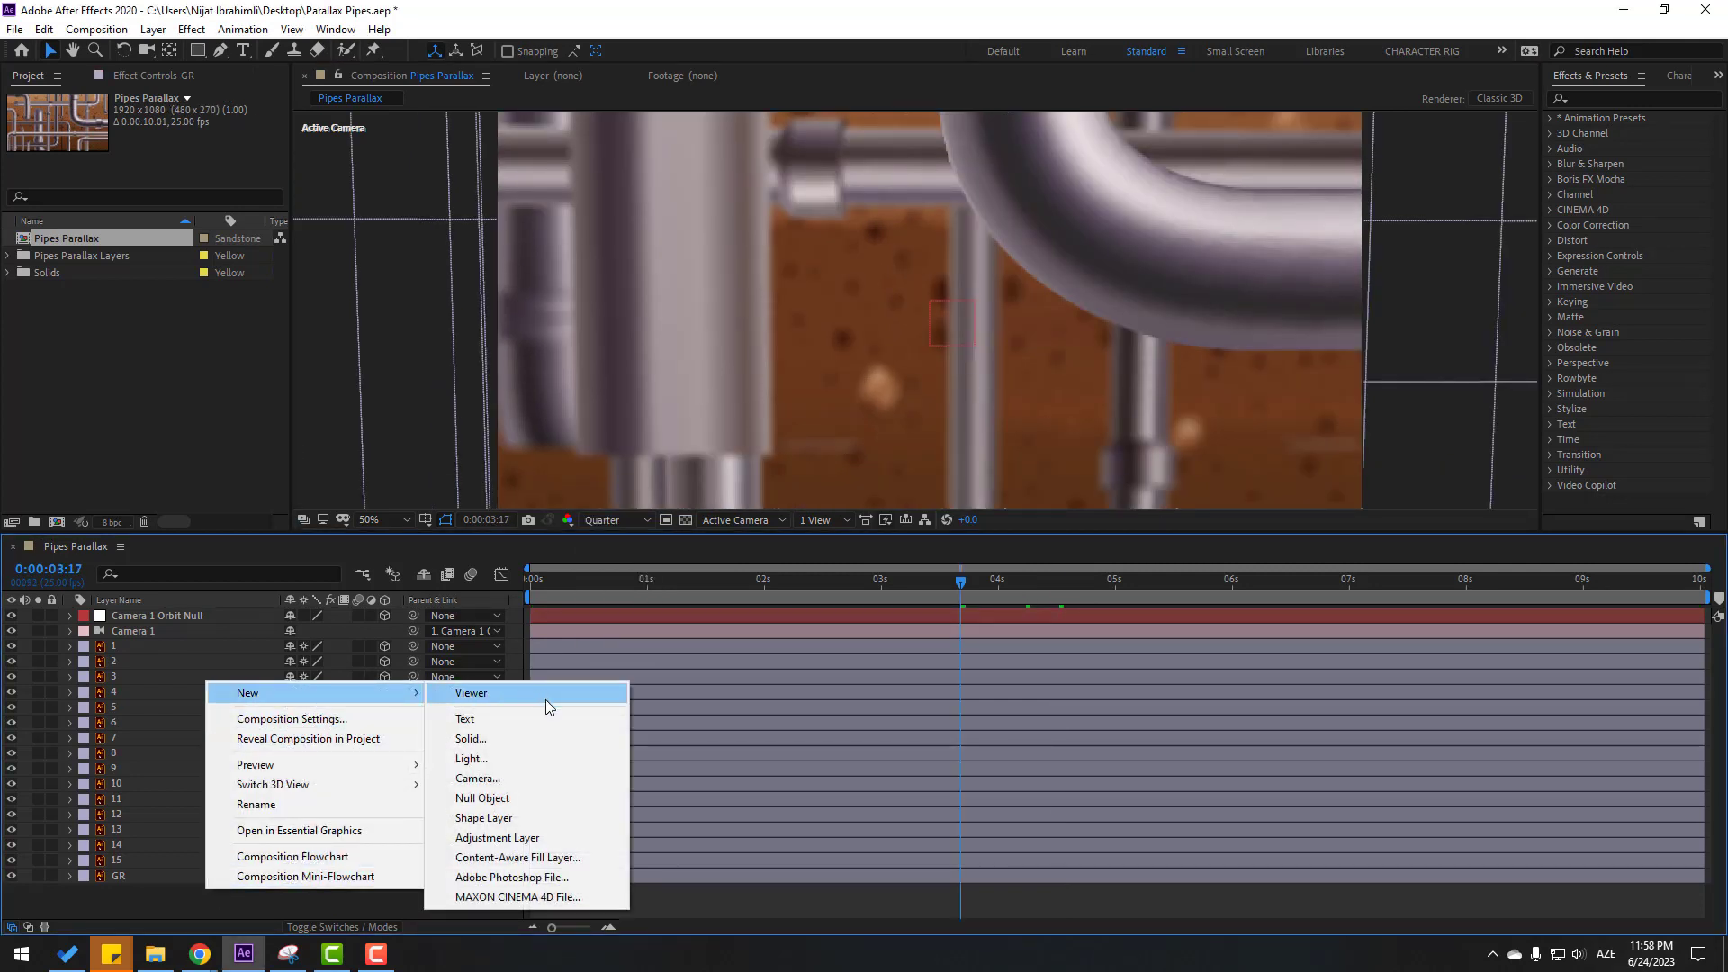
{"action": "left_click", "coordinate": [513, 755]}
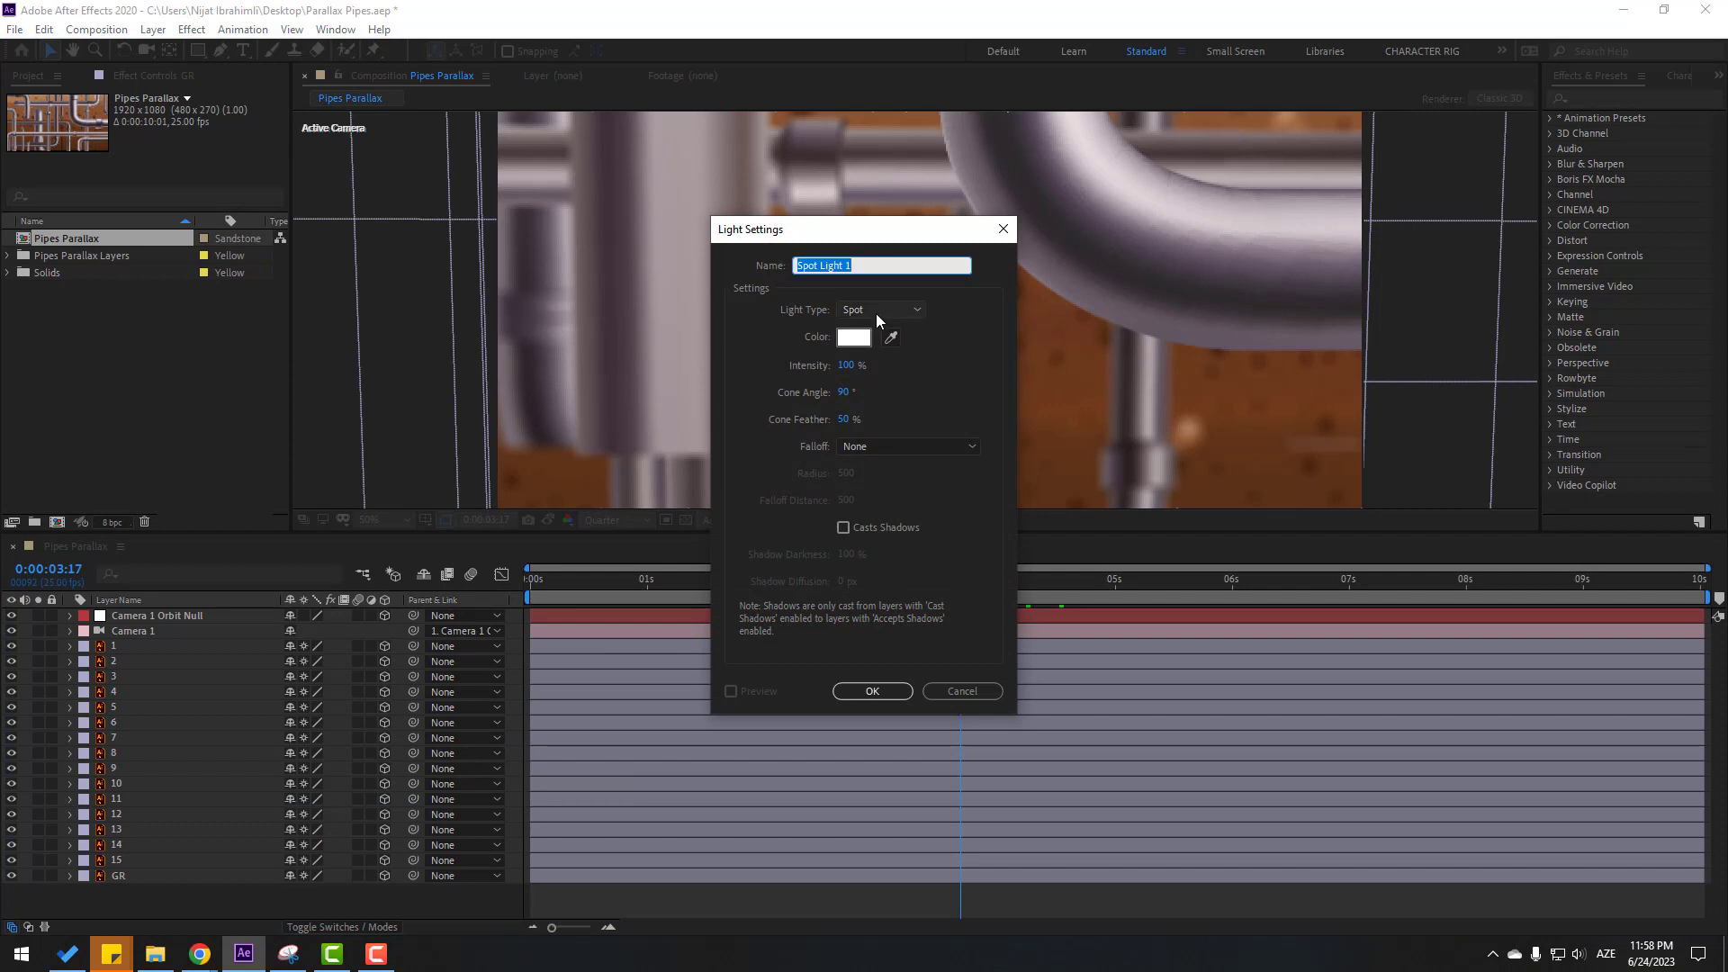
{"action": "left_click", "coordinate": [838, 531]}
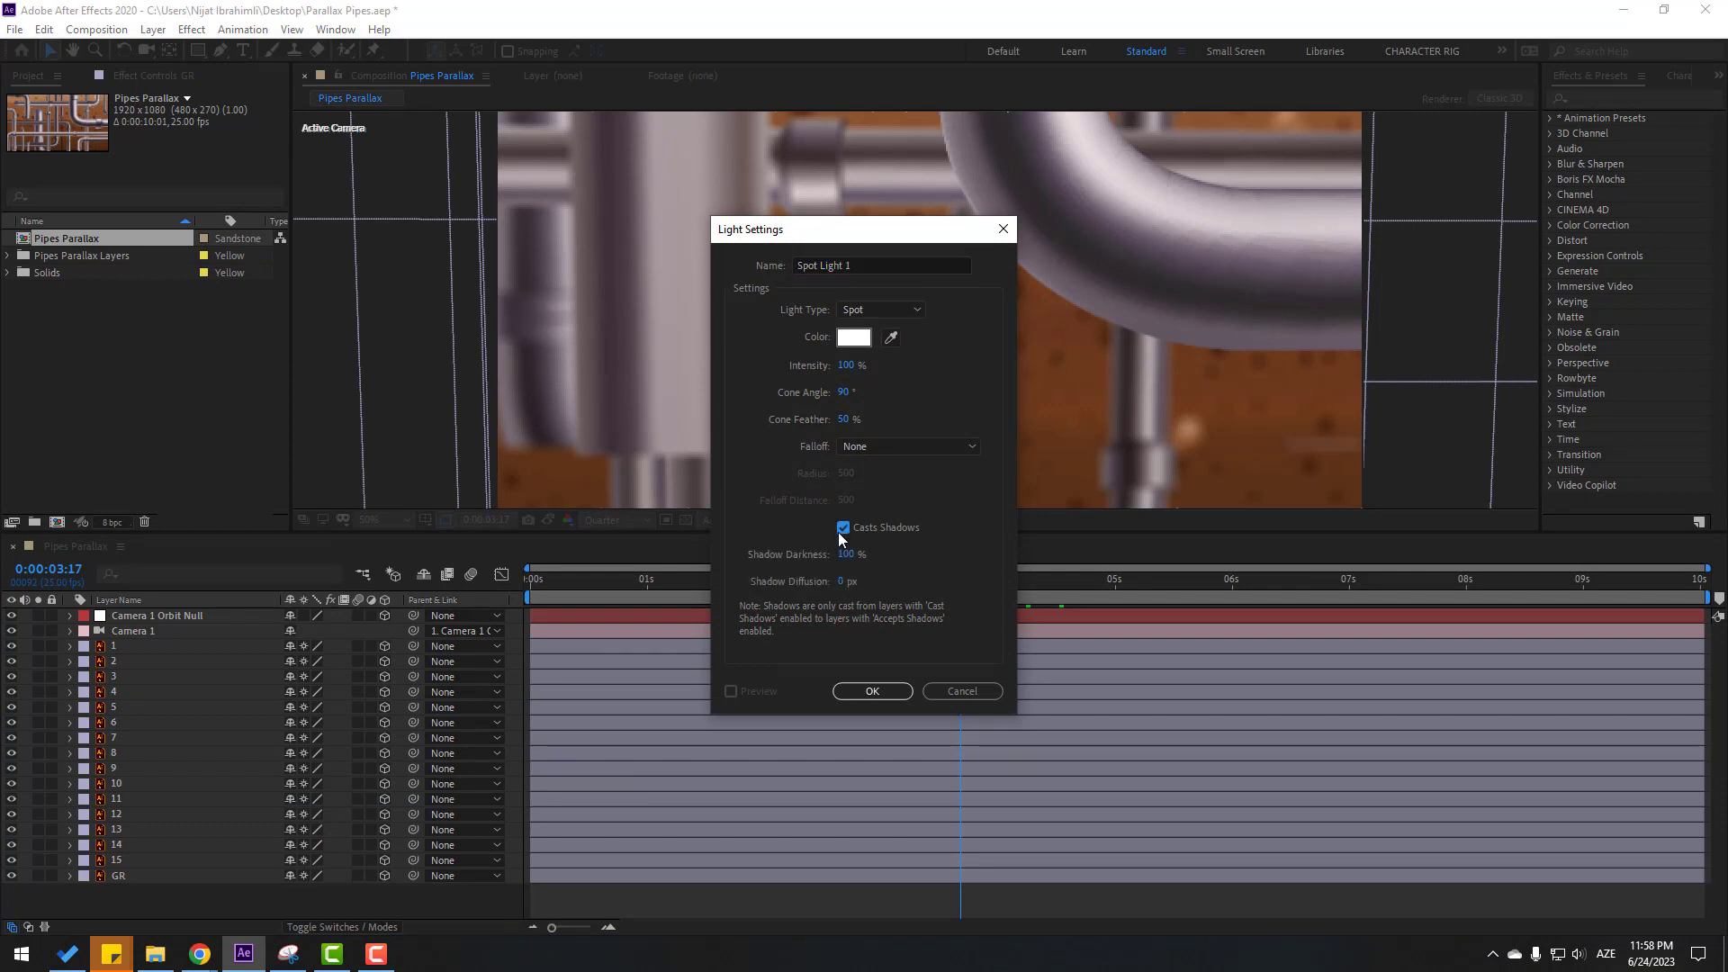
{"action": "left_click", "coordinate": [886, 694]}
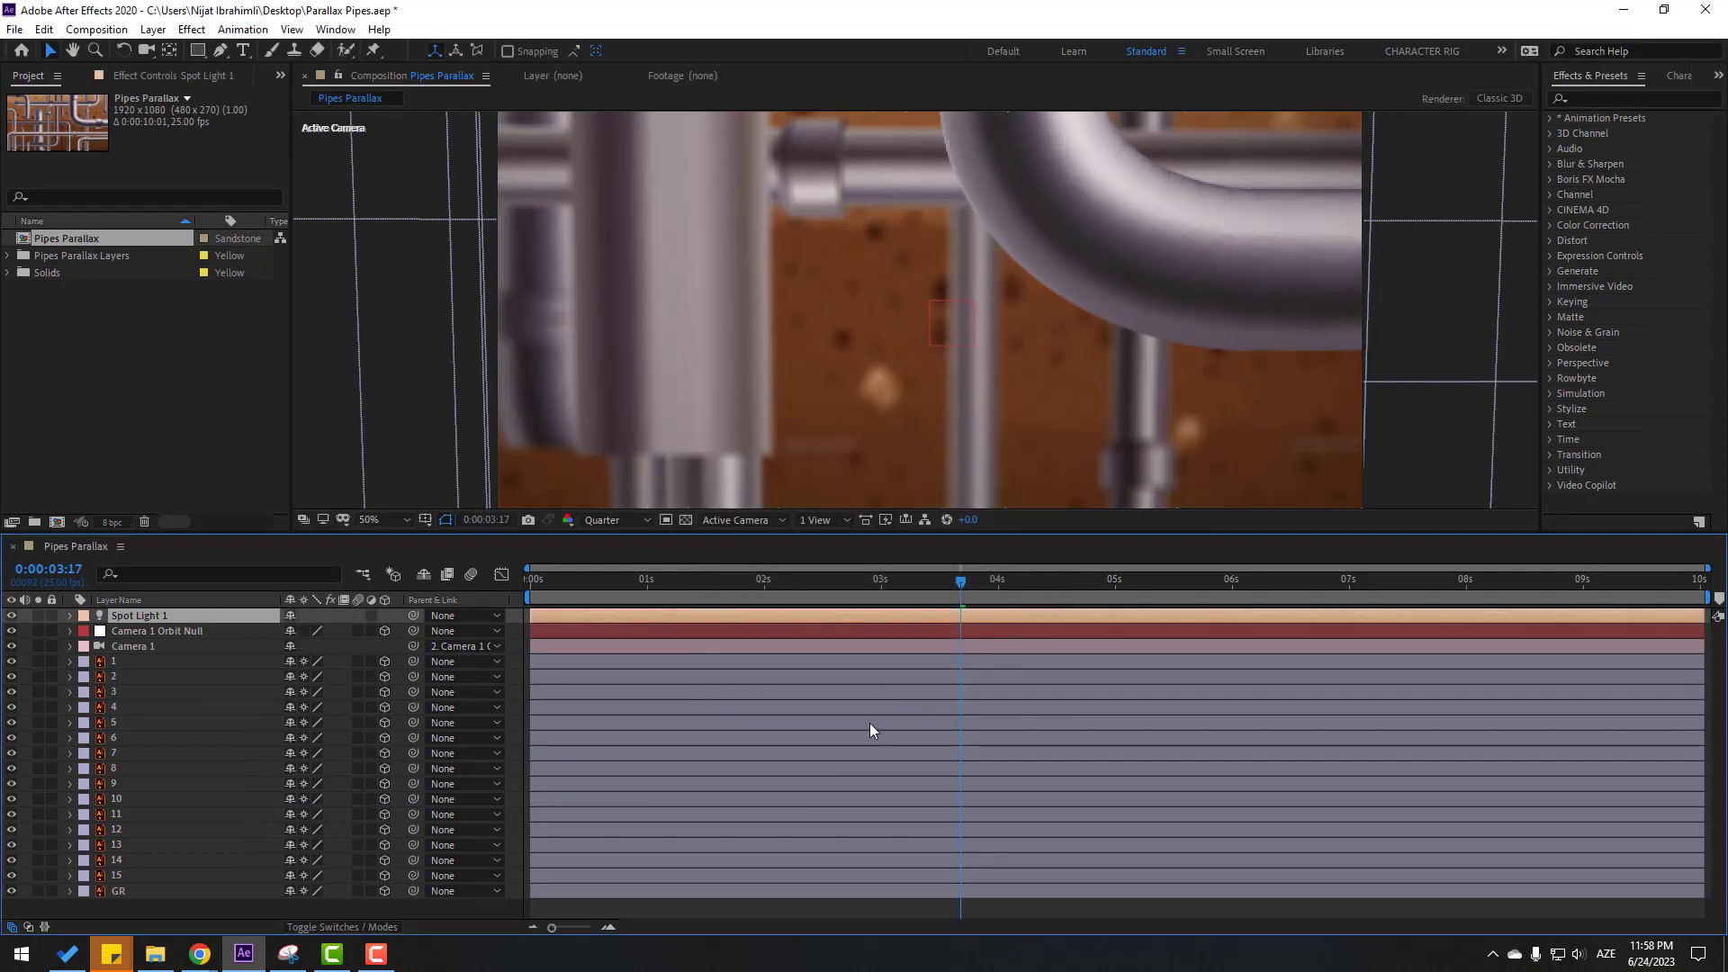
Step: Expand Spot Light 1's light options and set its color to light orange EFC480
{"action": "key", "text": "comma"}
{"action": "key", "text": "comma"}
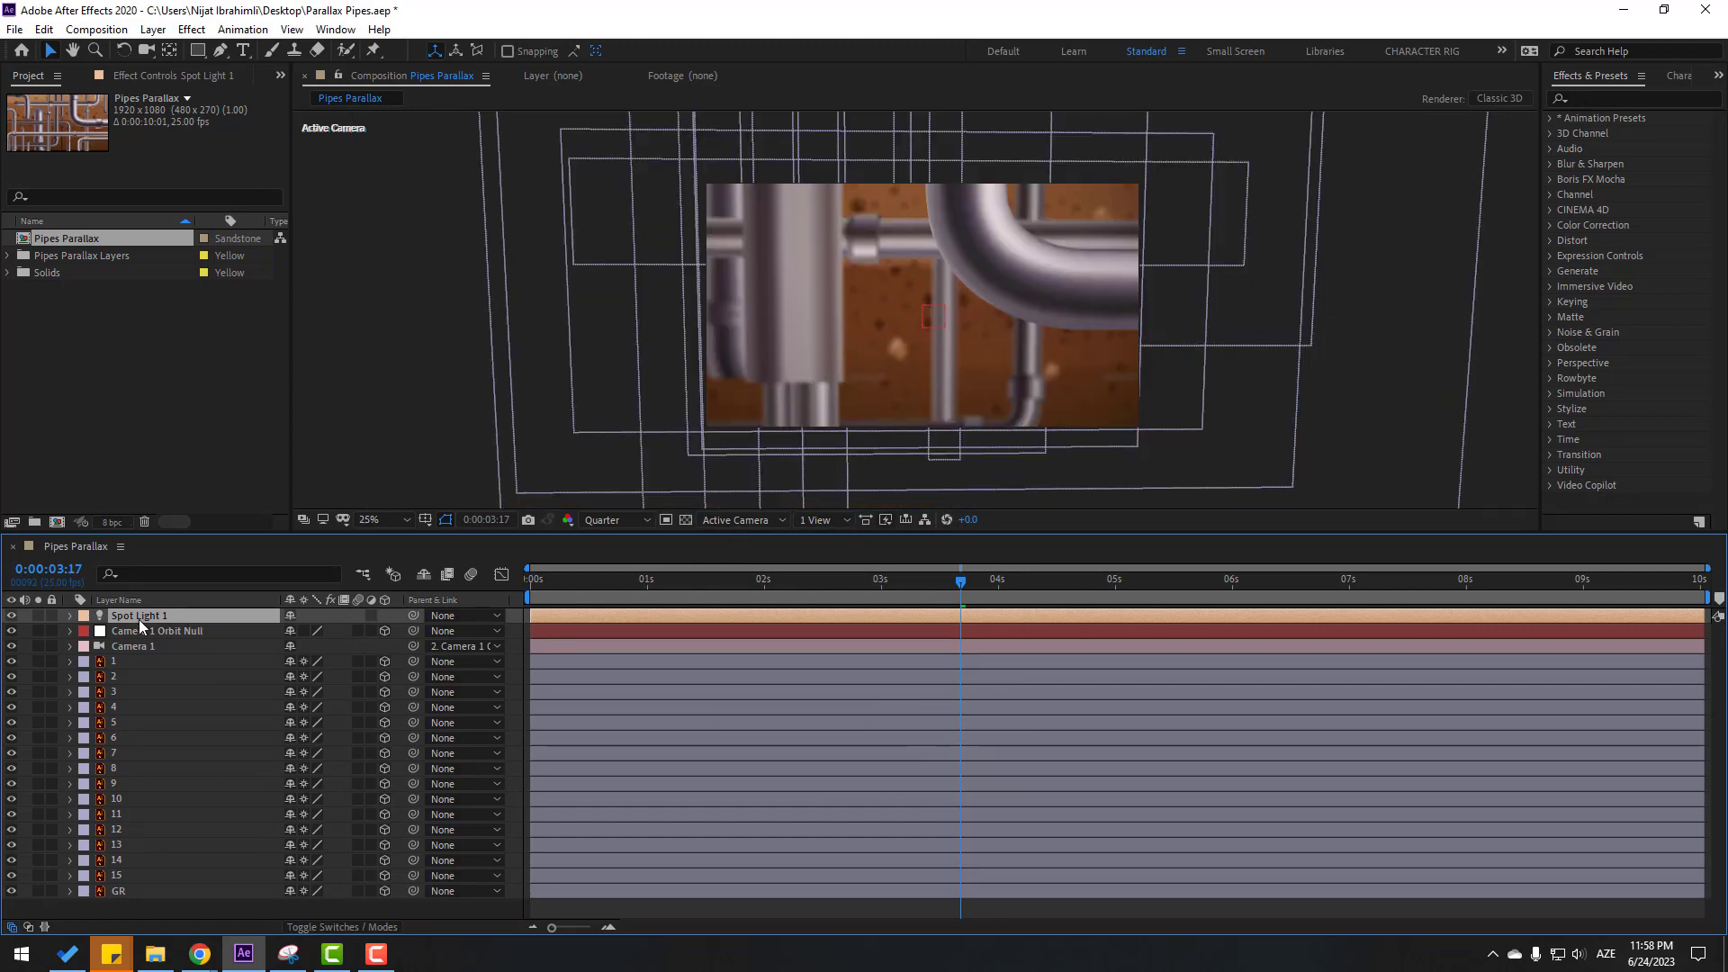
{"action": "left_click", "coordinate": [71, 616]}
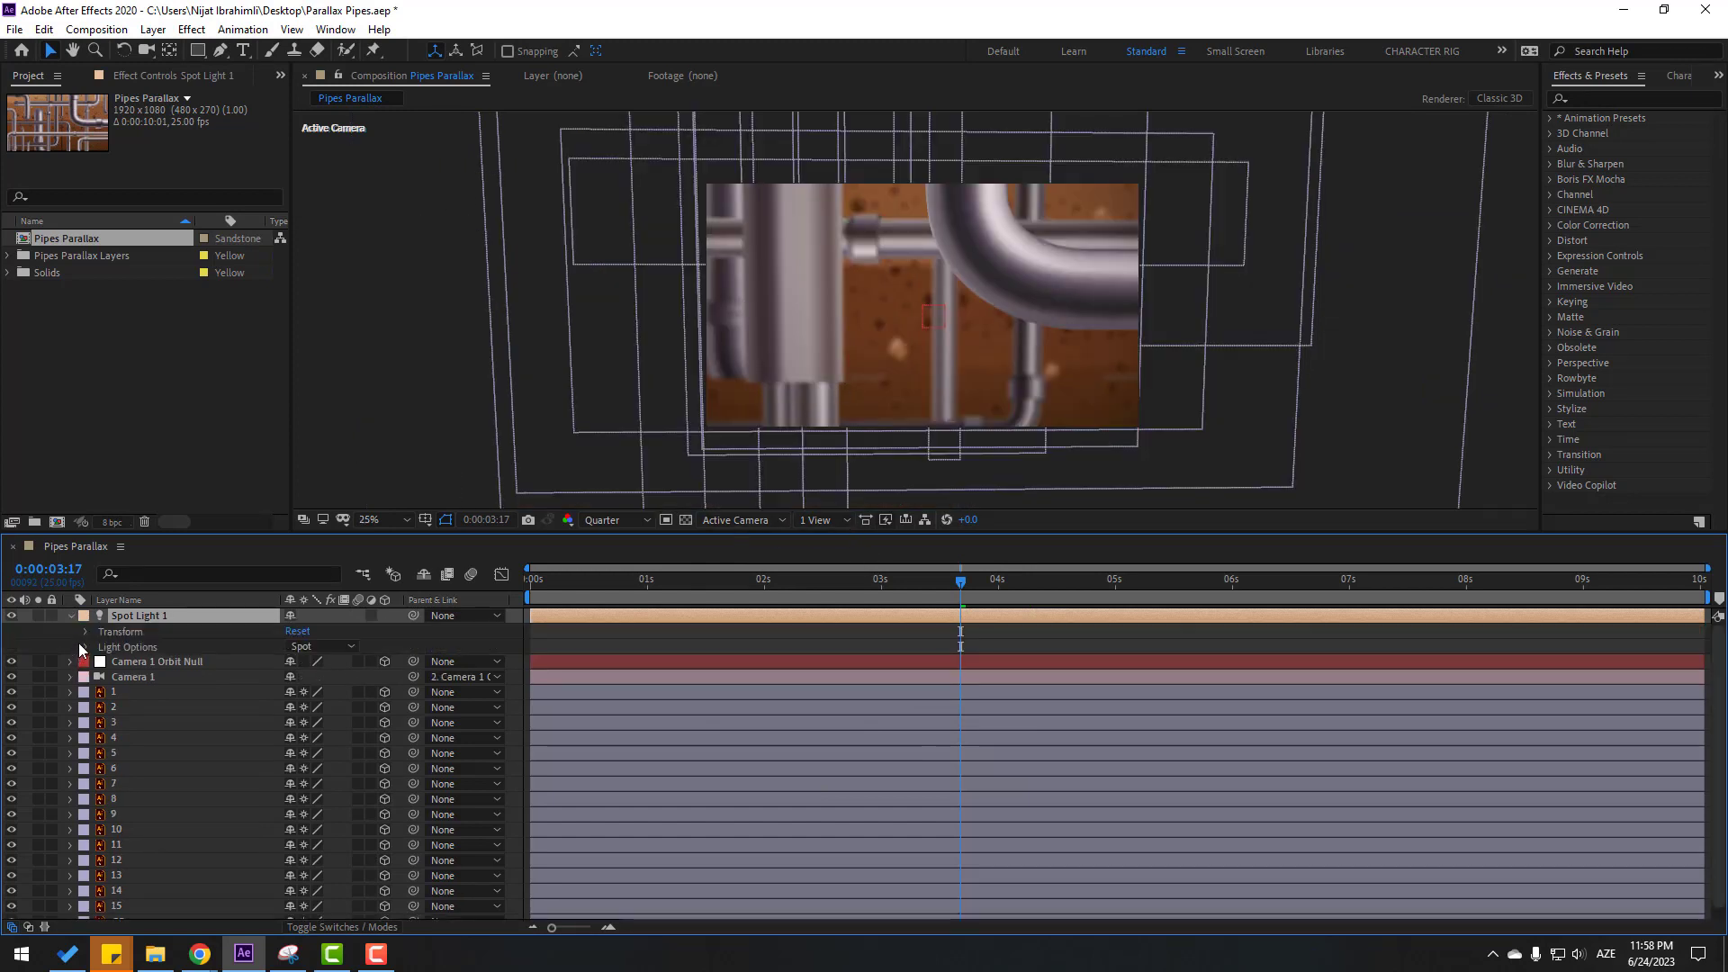
{"action": "left_click", "coordinate": [86, 647]}
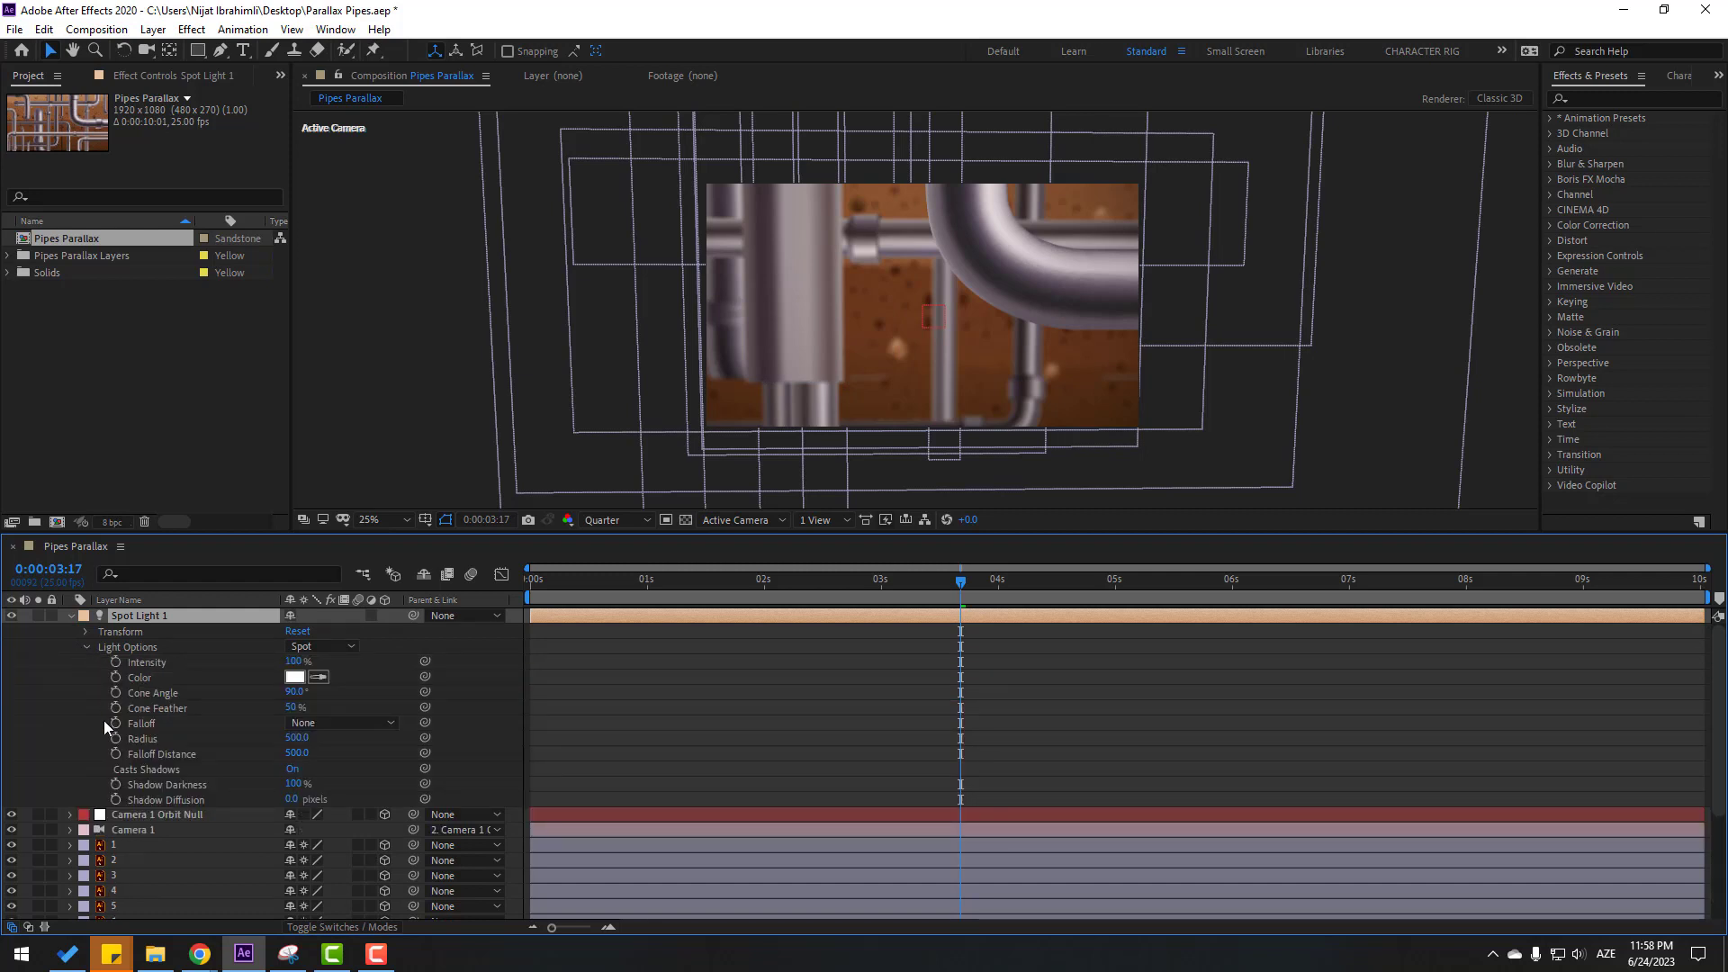
{"action": "left_click_drag", "start_coordinate": [293, 662], "coordinate": [342, 672]}
{"action": "left_click", "coordinate": [294, 677]}
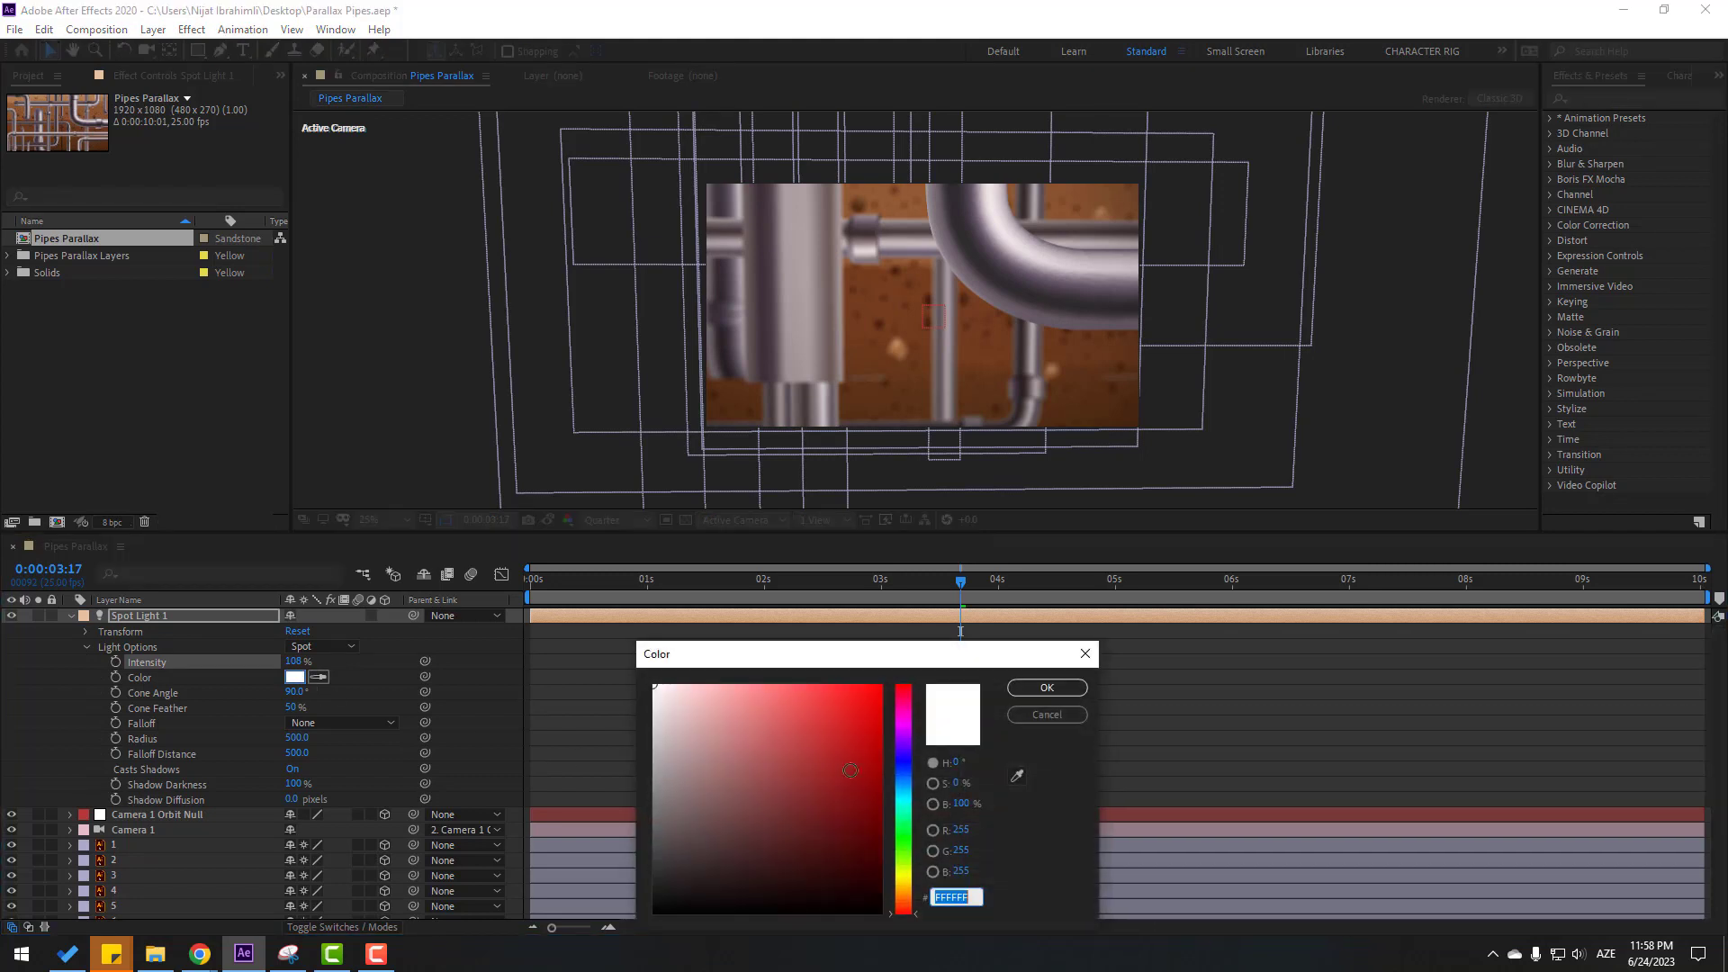
{"action": "left_click", "coordinate": [908, 870]}
{"action": "left_click_drag", "start_coordinate": [774, 720], "coordinate": [760, 695]}
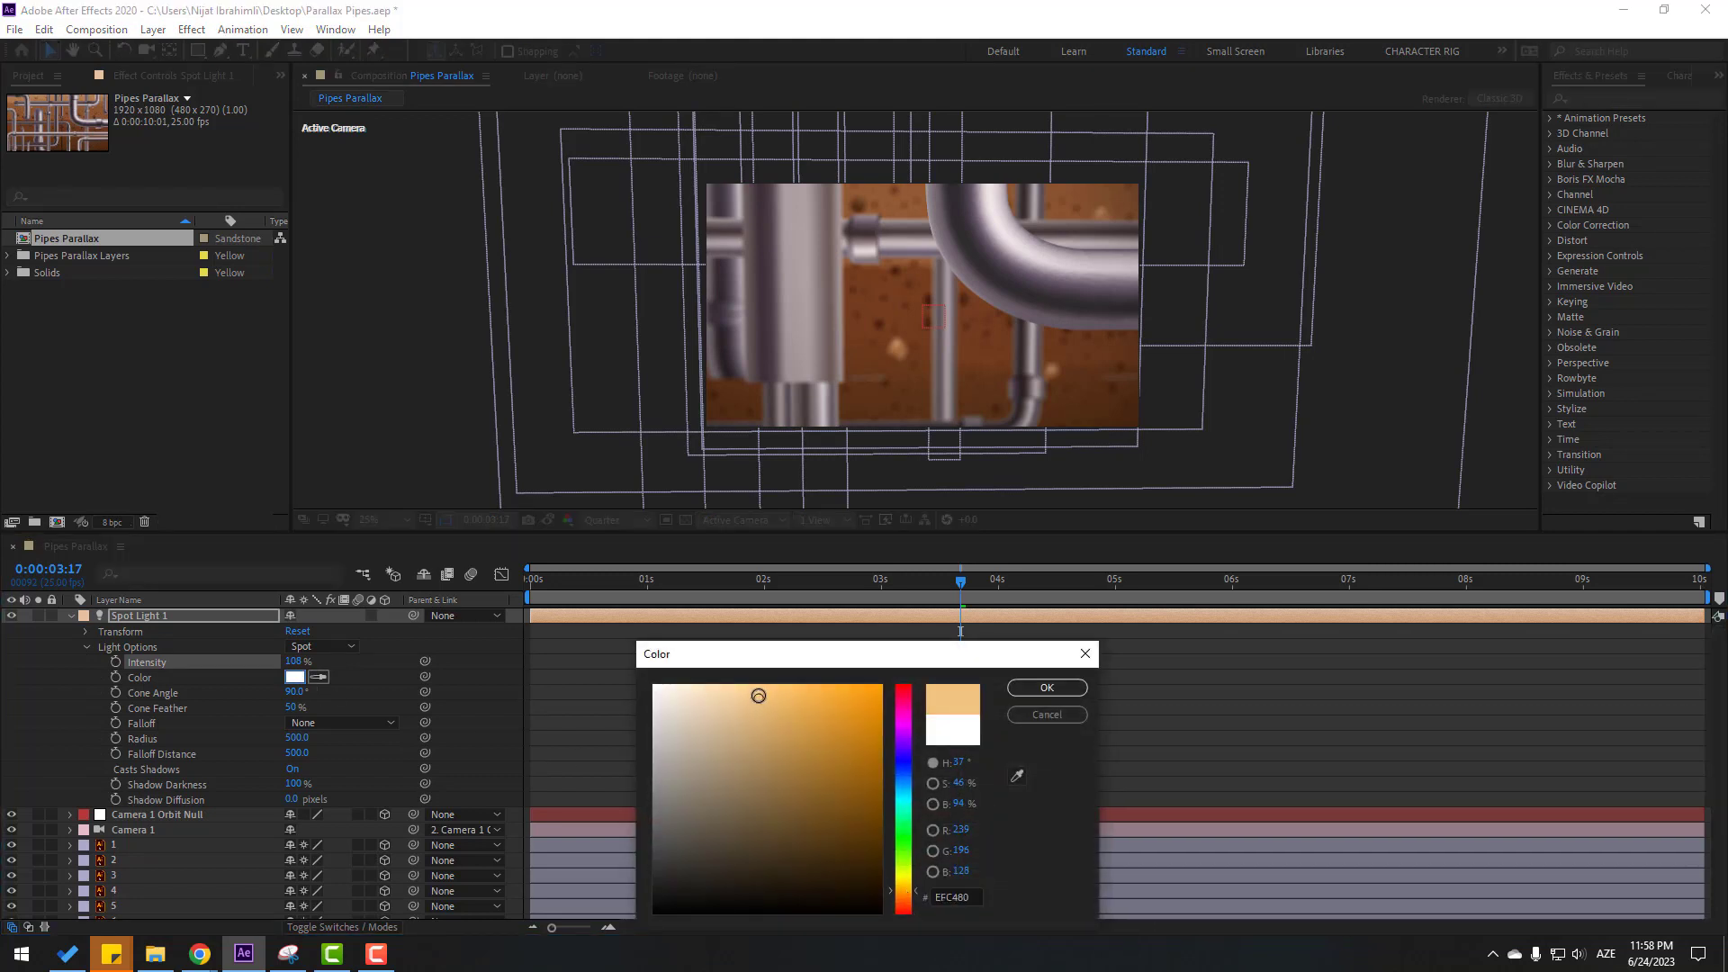
{"action": "left_click", "coordinate": [1045, 689]}
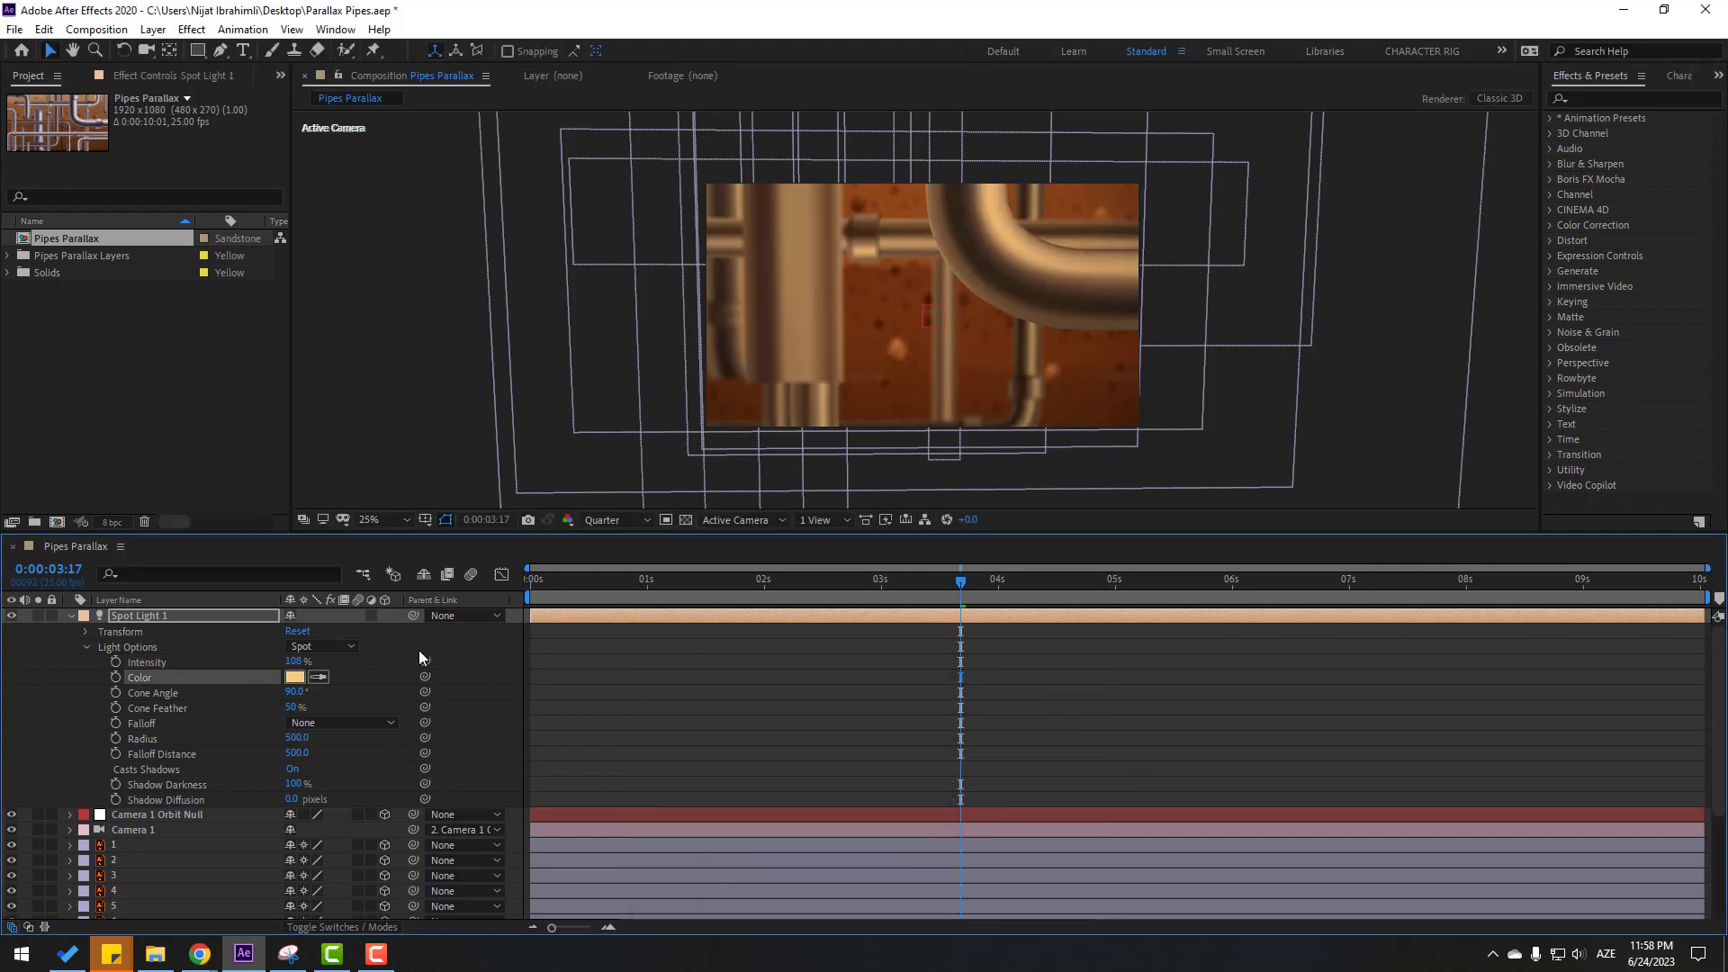
Step: Set Spot Light 1's color to pale cream F4DDB8
{"action": "left_click", "coordinate": [293, 676]}
{"action": "left_click", "coordinate": [709, 691]}
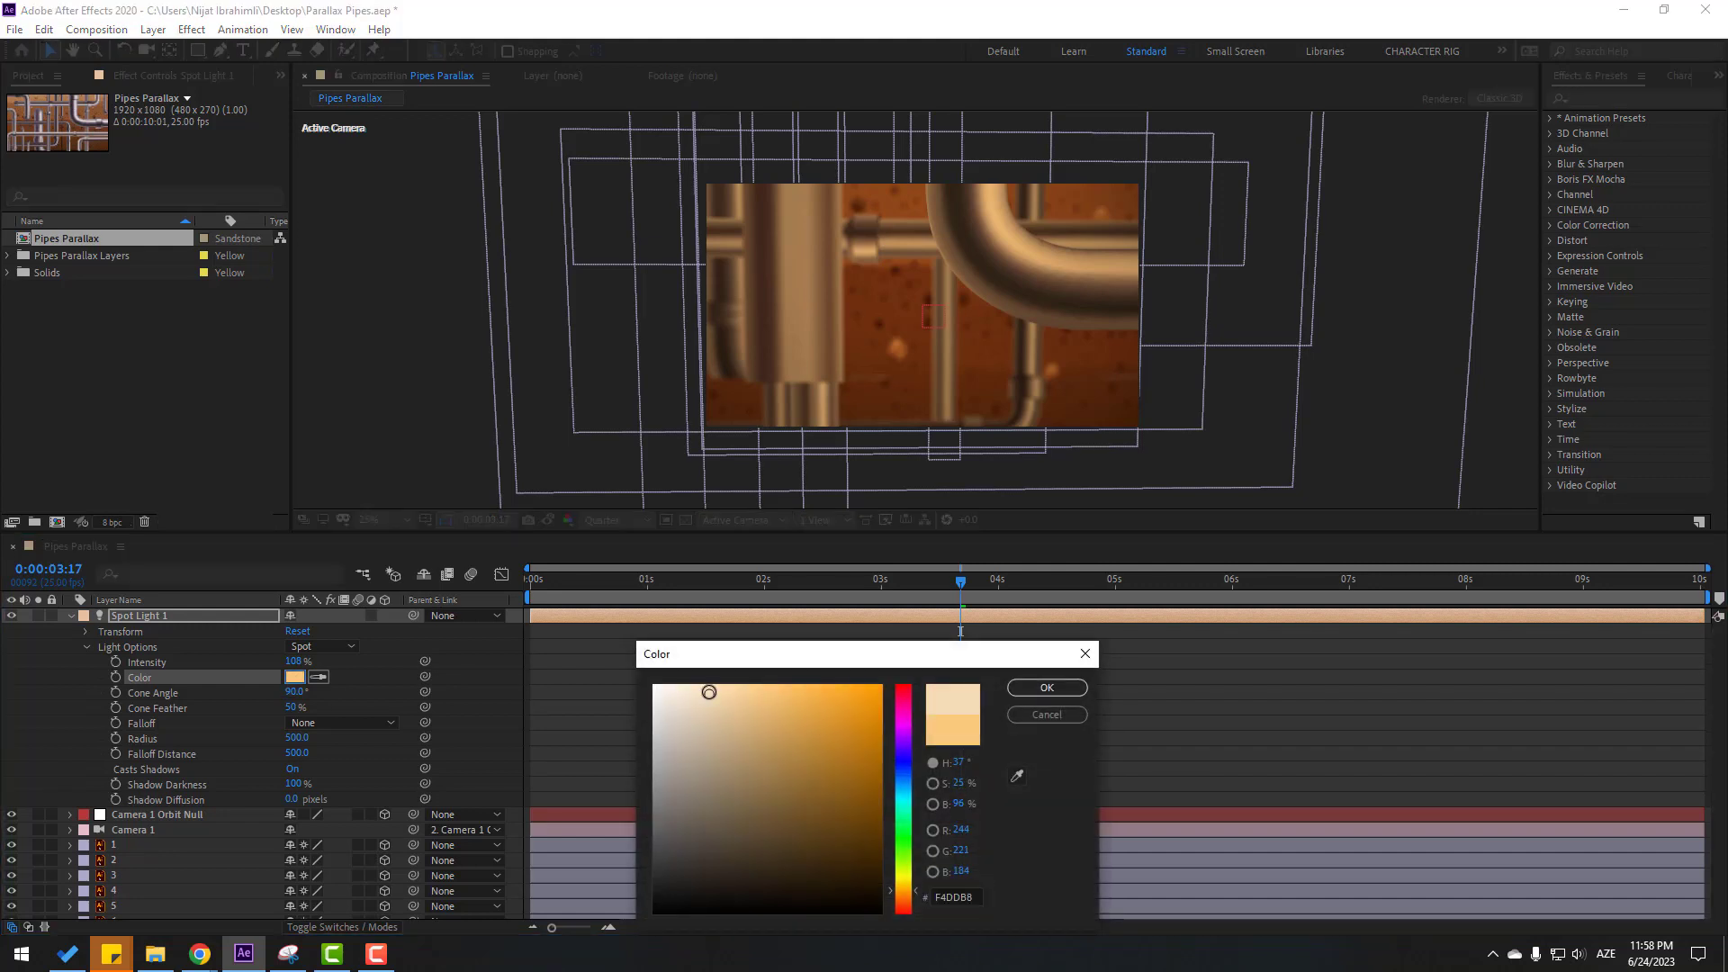
{"action": "left_click", "coordinate": [1073, 687]}
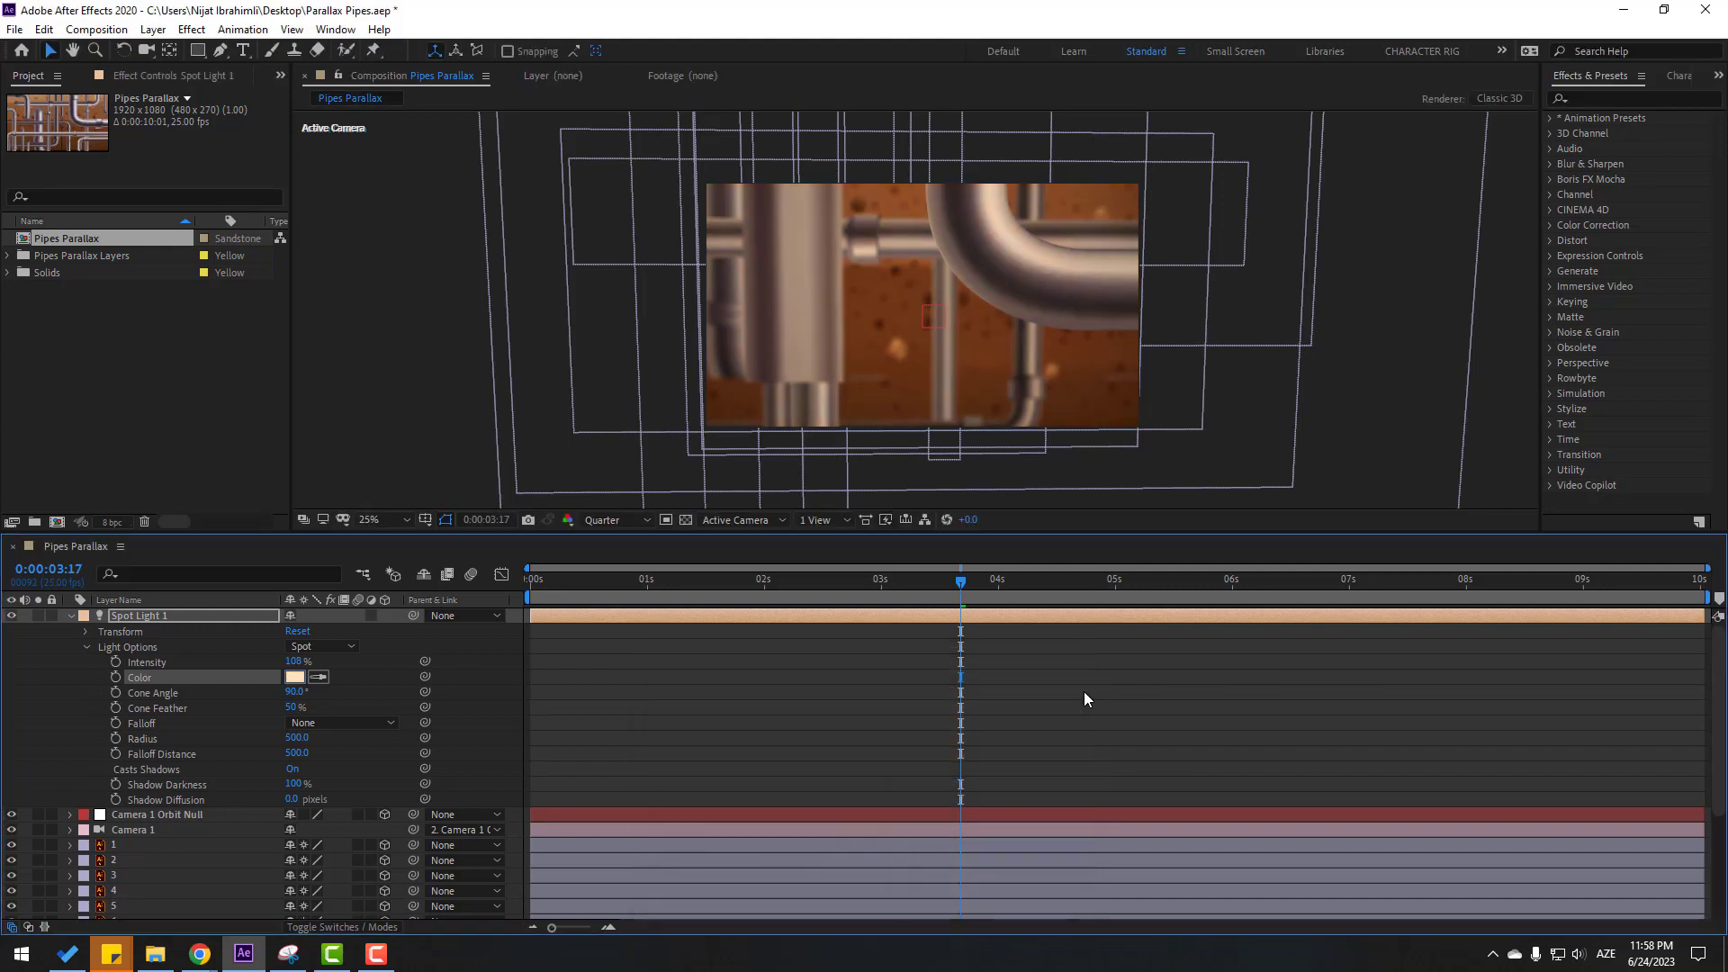
Step: Move Spot Light 1 to position 2220.4, -321.3, -3475.0 with its point of interest at 2087.0, -146.6, -2810.9
{"action": "left_click", "coordinate": [86, 646]}
{"action": "left_click", "coordinate": [85, 632]}
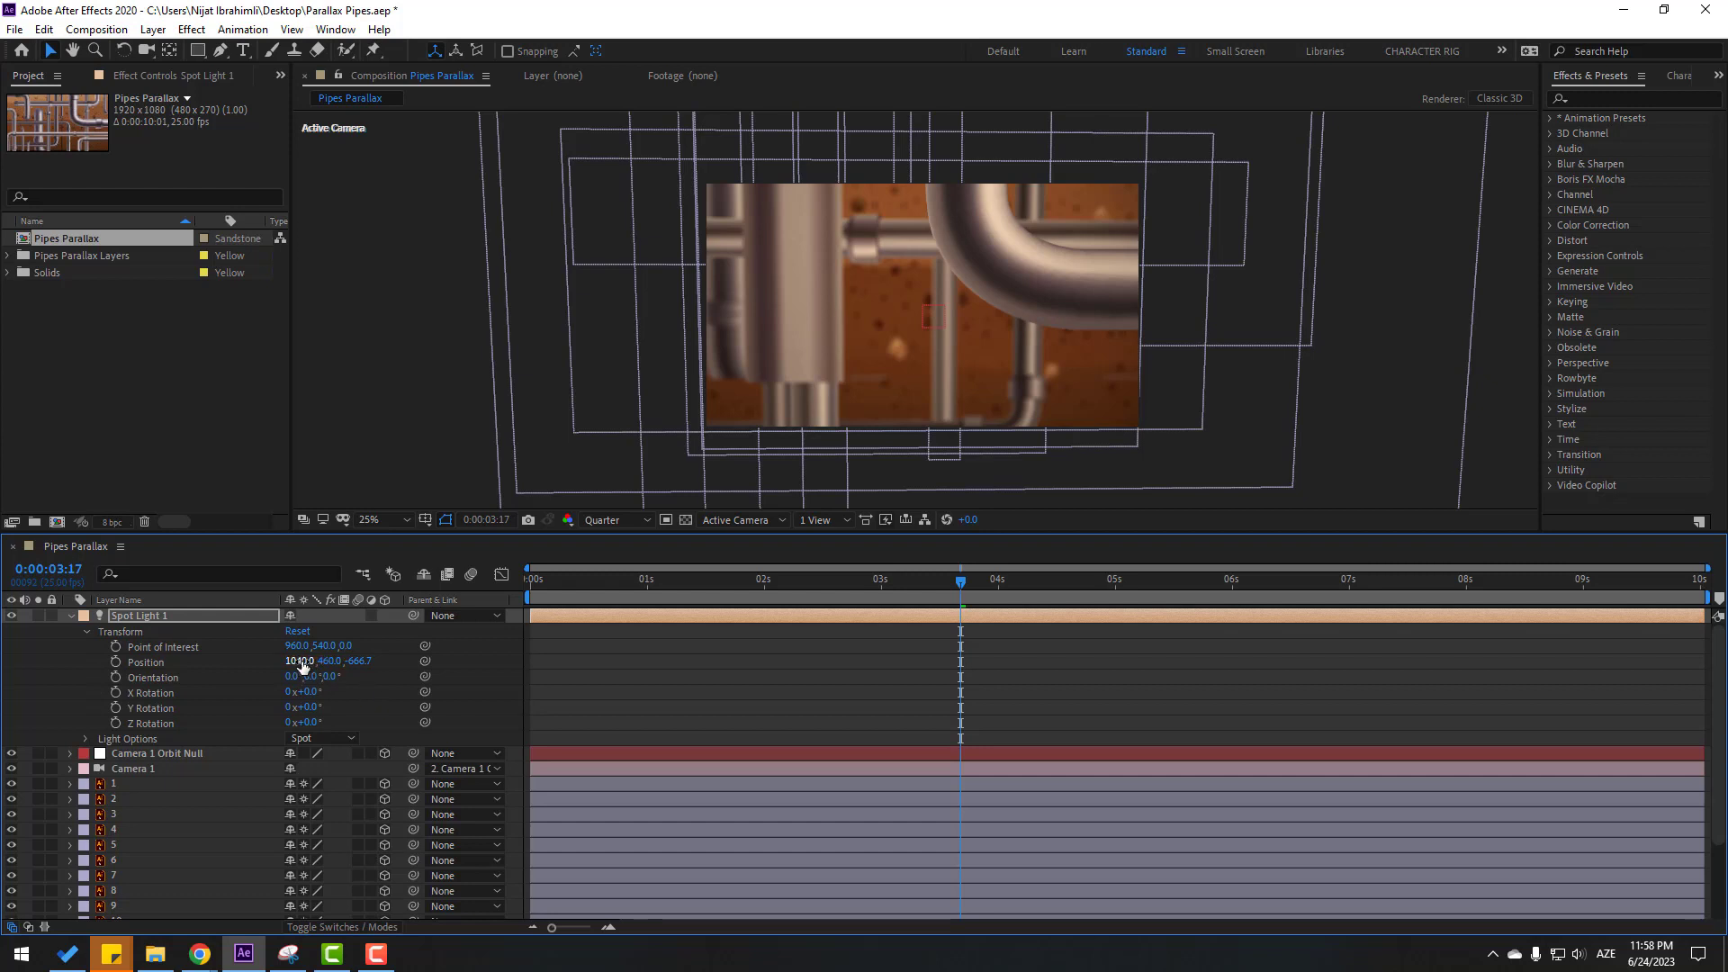
{"action": "left_click_drag", "start_coordinate": [301, 664], "coordinate": [270, 665]}
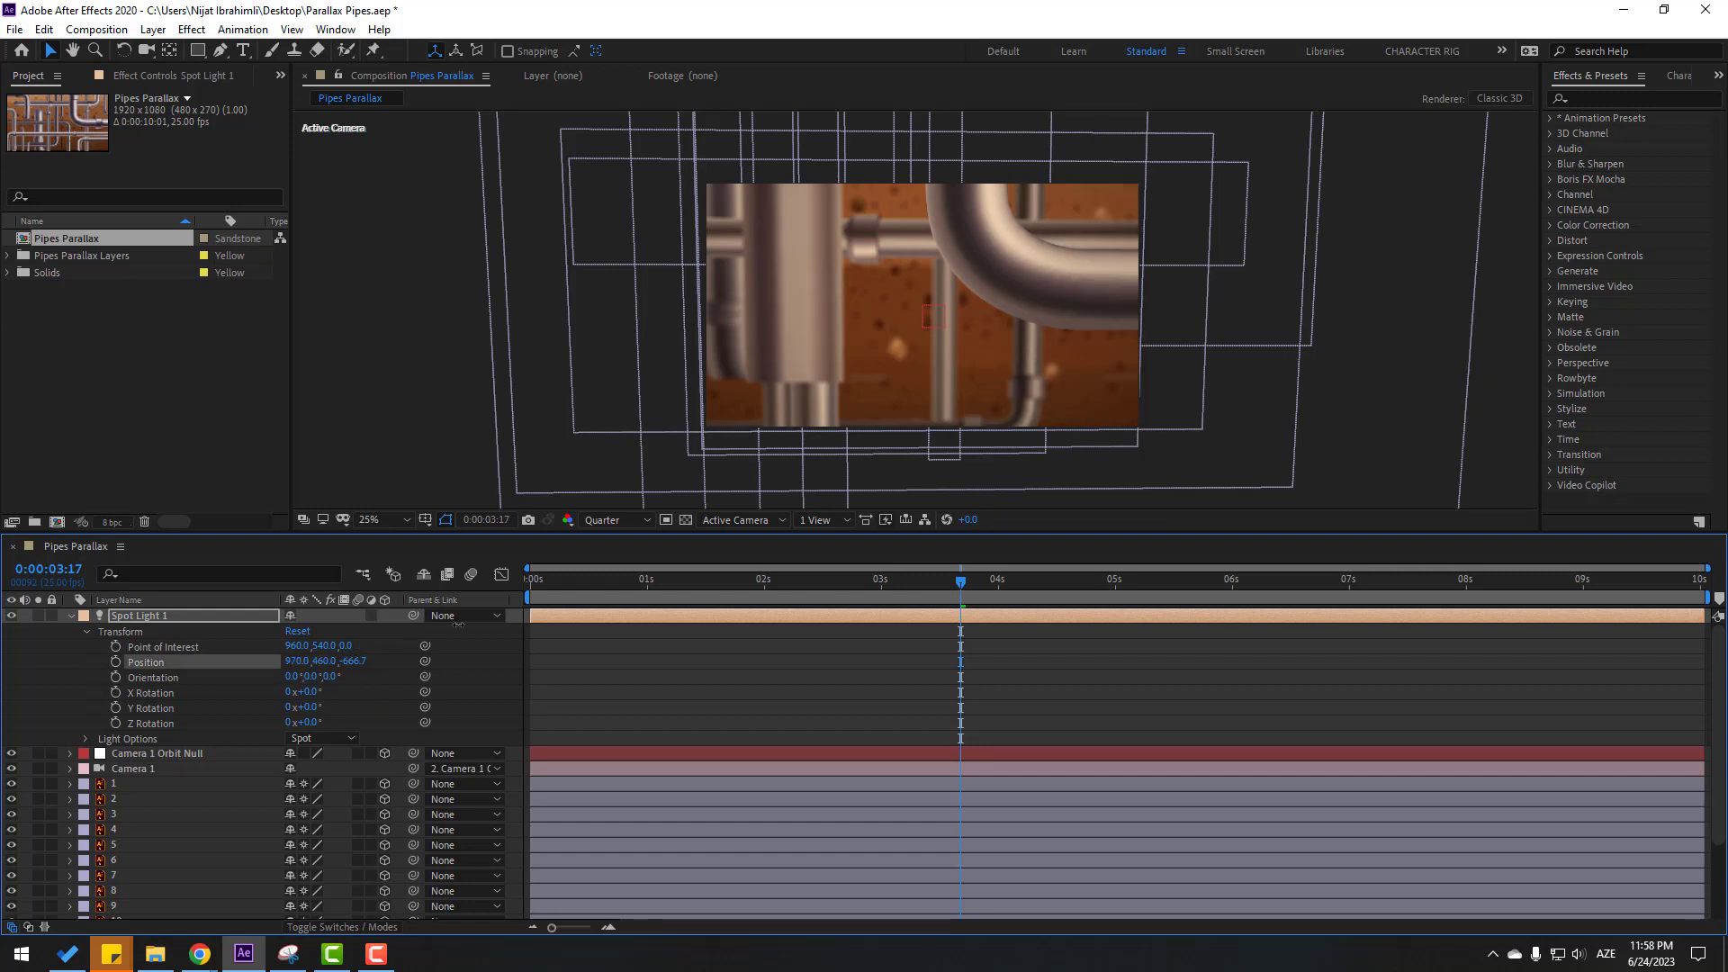
{"action": "left_click_drag", "start_coordinate": [458, 625], "coordinate": [542, 620]}
{"action": "left_click_drag", "start_coordinate": [629, 587], "coordinate": [559, 587]}
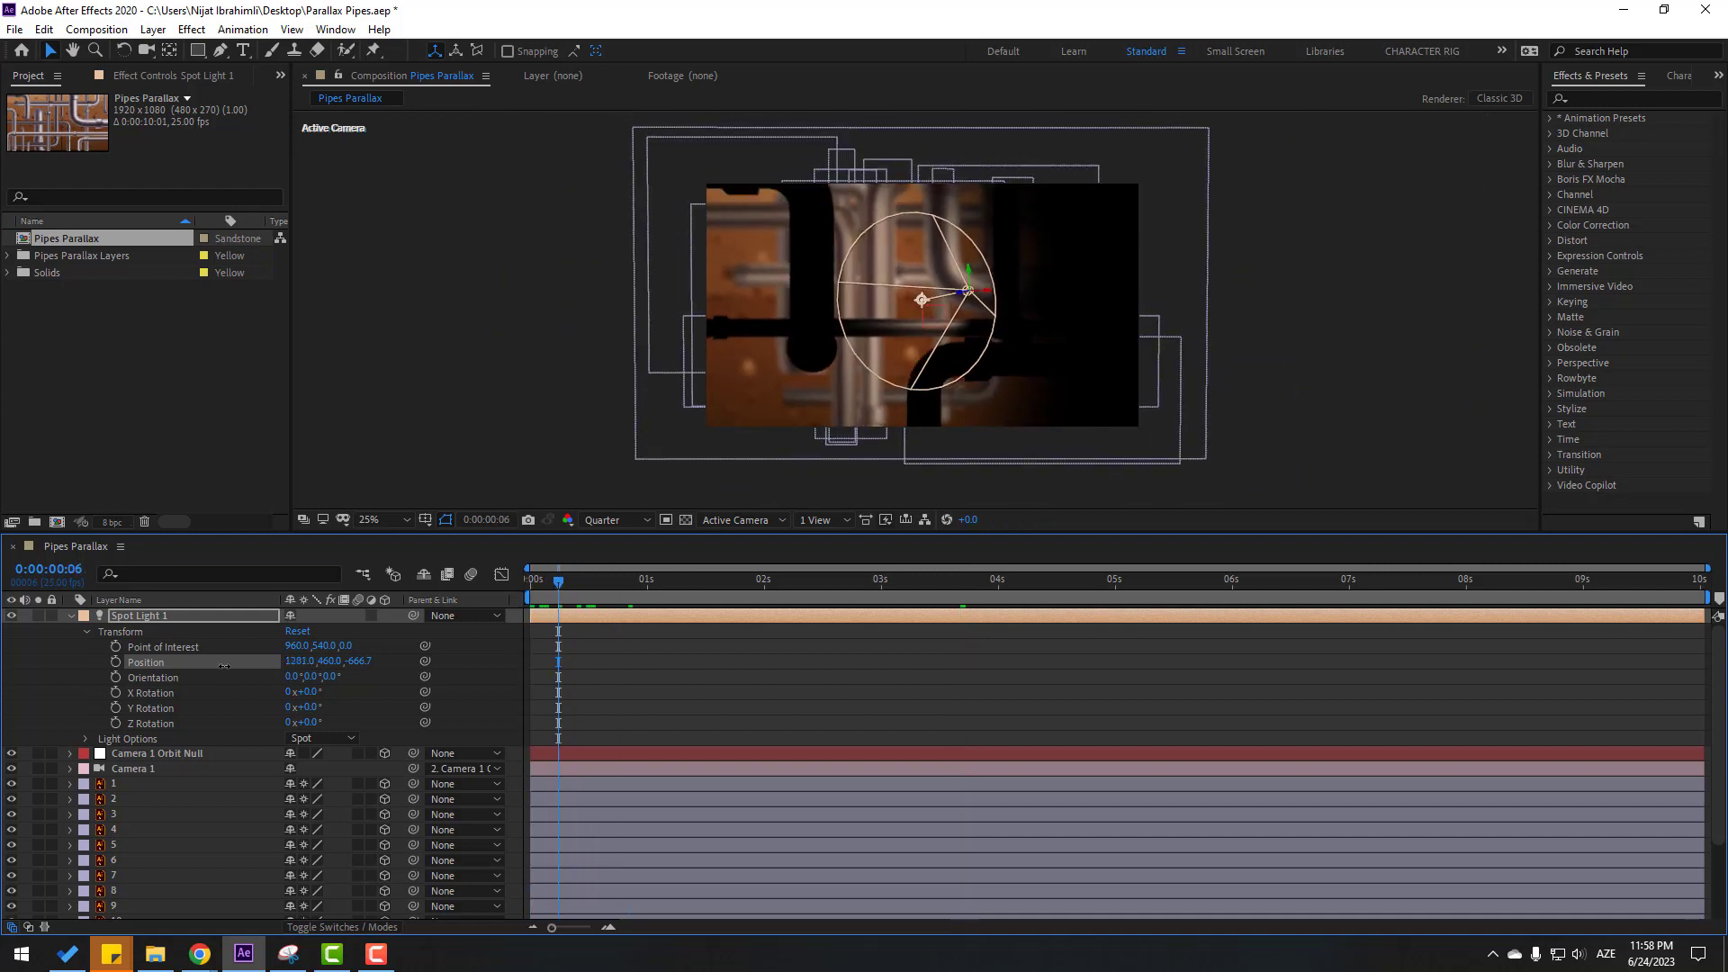
{"action": "mouse_move", "coordinate": [224, 666]}
{"action": "left_mouse_down"}
{"action": "mouse_move", "coordinate": [184, 667]}
{"action": "mouse_move", "coordinate": [246, 667]}
{"action": "left_mouse_up"}
{"action": "left_click_drag", "start_coordinate": [989, 290], "coordinate": [1071, 294]}
{"action": "left_click_drag", "start_coordinate": [954, 304], "coordinate": [1221, 126]}
Step: Set starting keyframes for Spot Light 1's Position and Point of Interest at 0:00
{"action": "left_click_drag", "start_coordinate": [558, 581], "coordinate": [501, 590]}
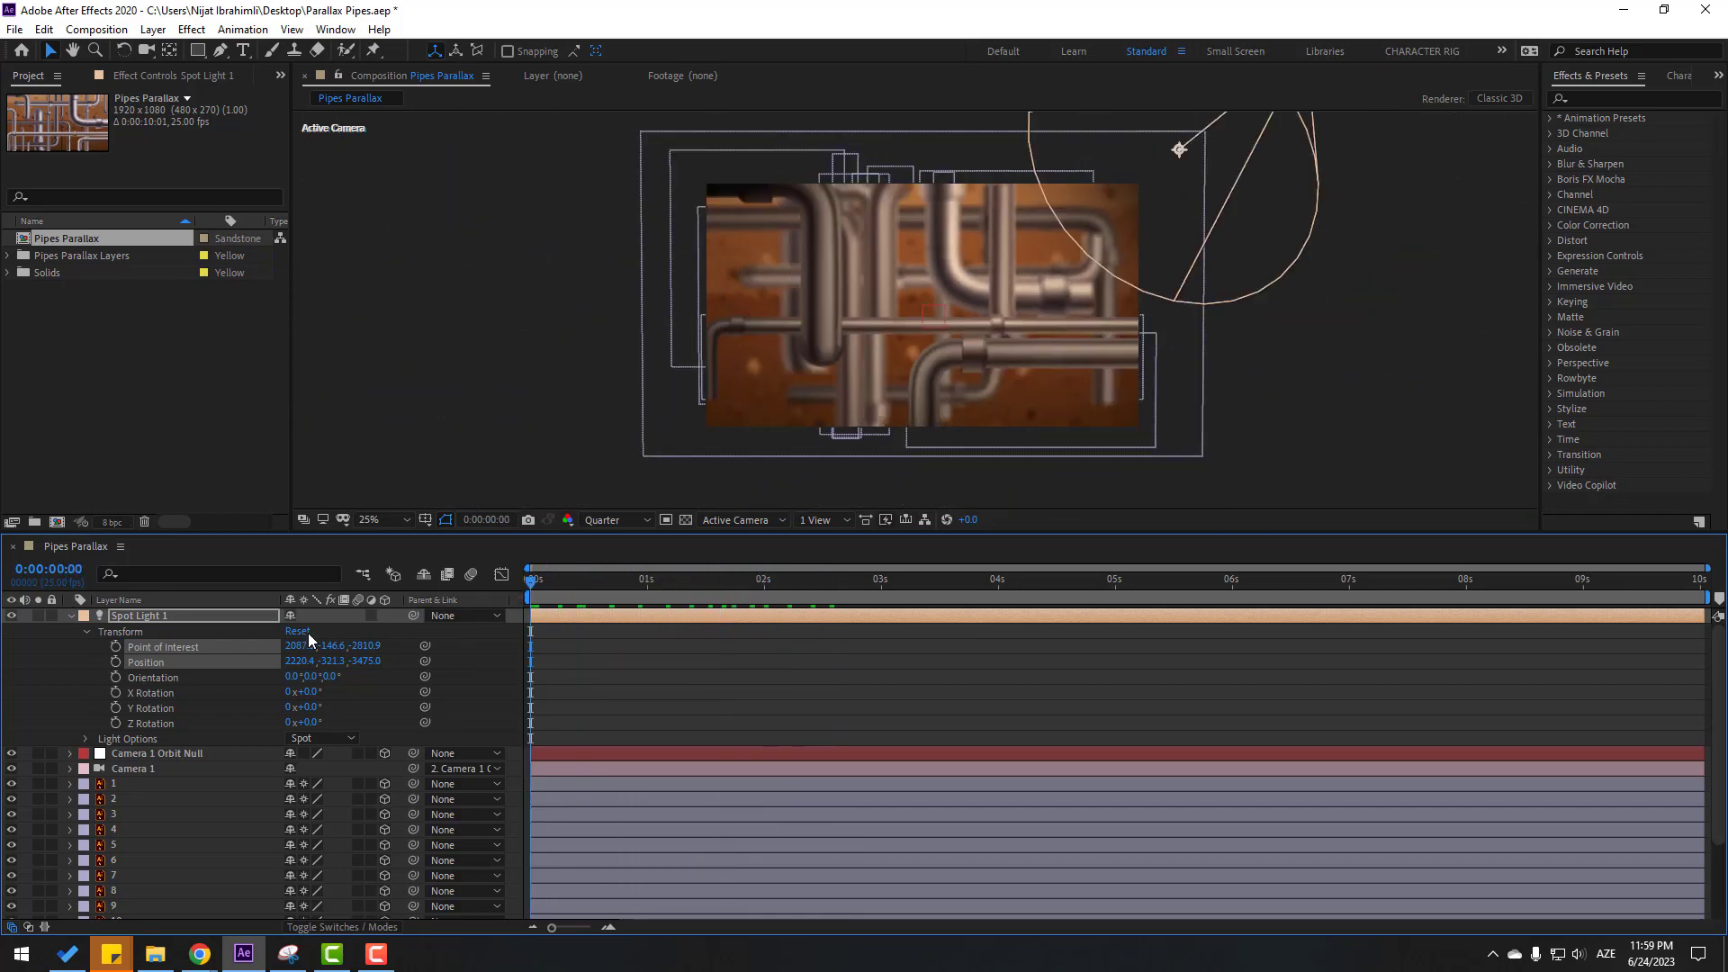
{"action": "left_click", "coordinate": [71, 676]}
{"action": "left_click", "coordinate": [114, 661]}
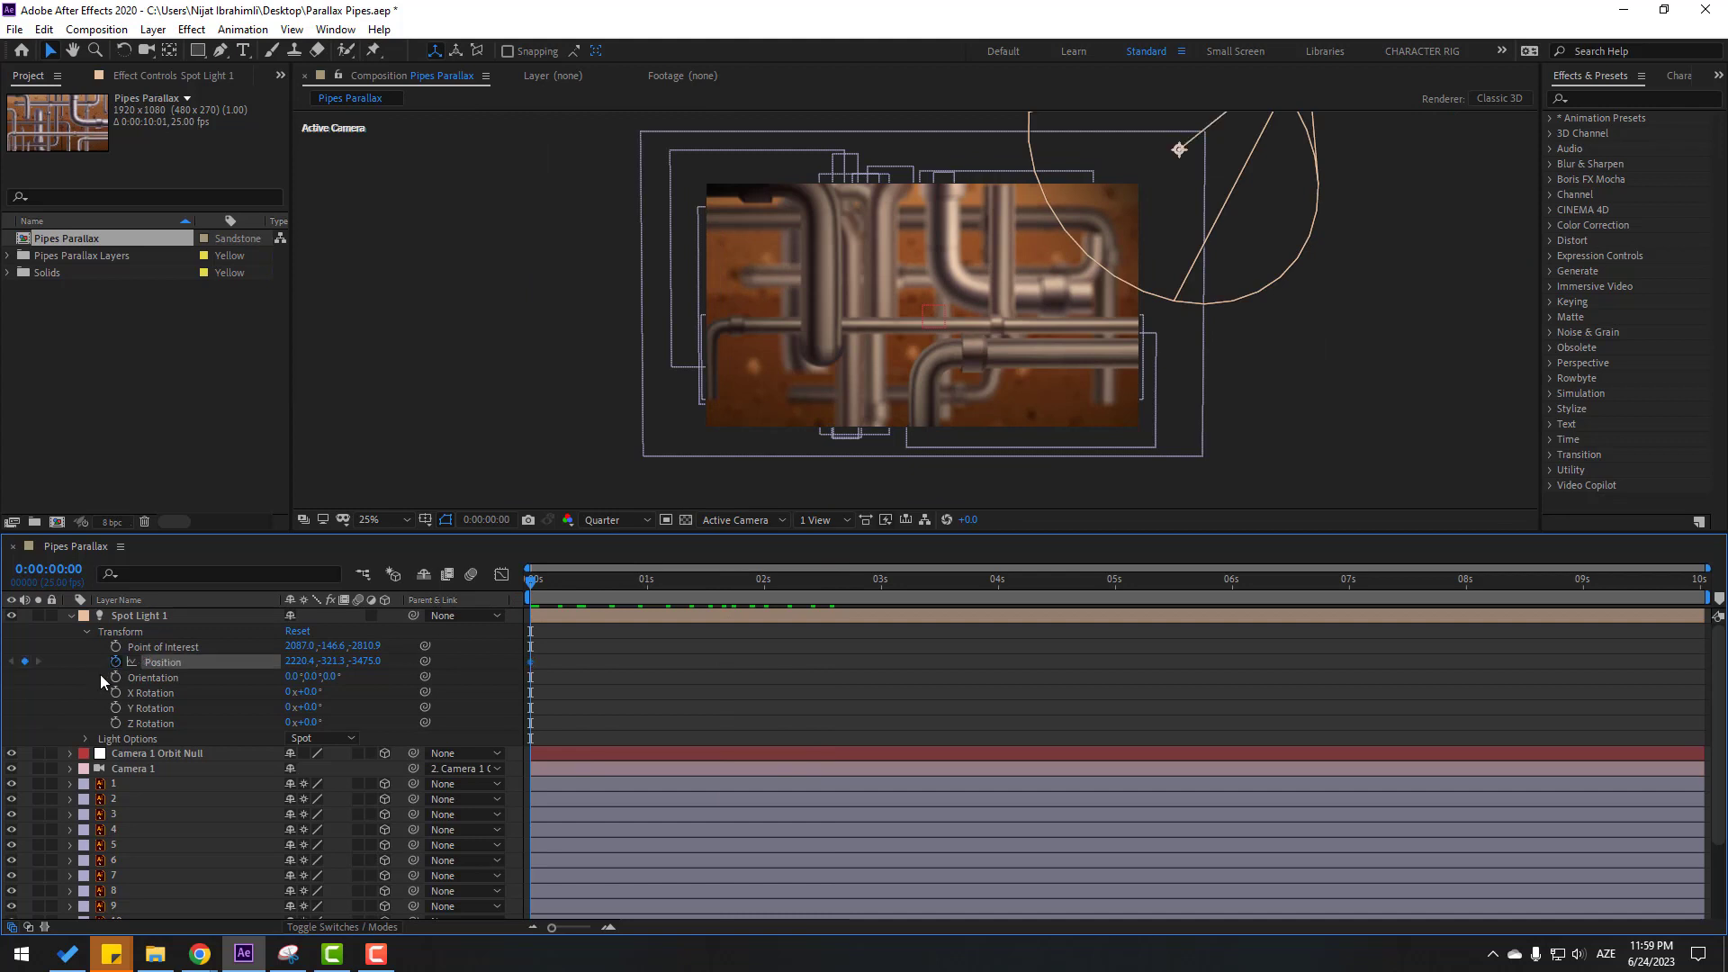
{"action": "left_click", "coordinate": [114, 646]}
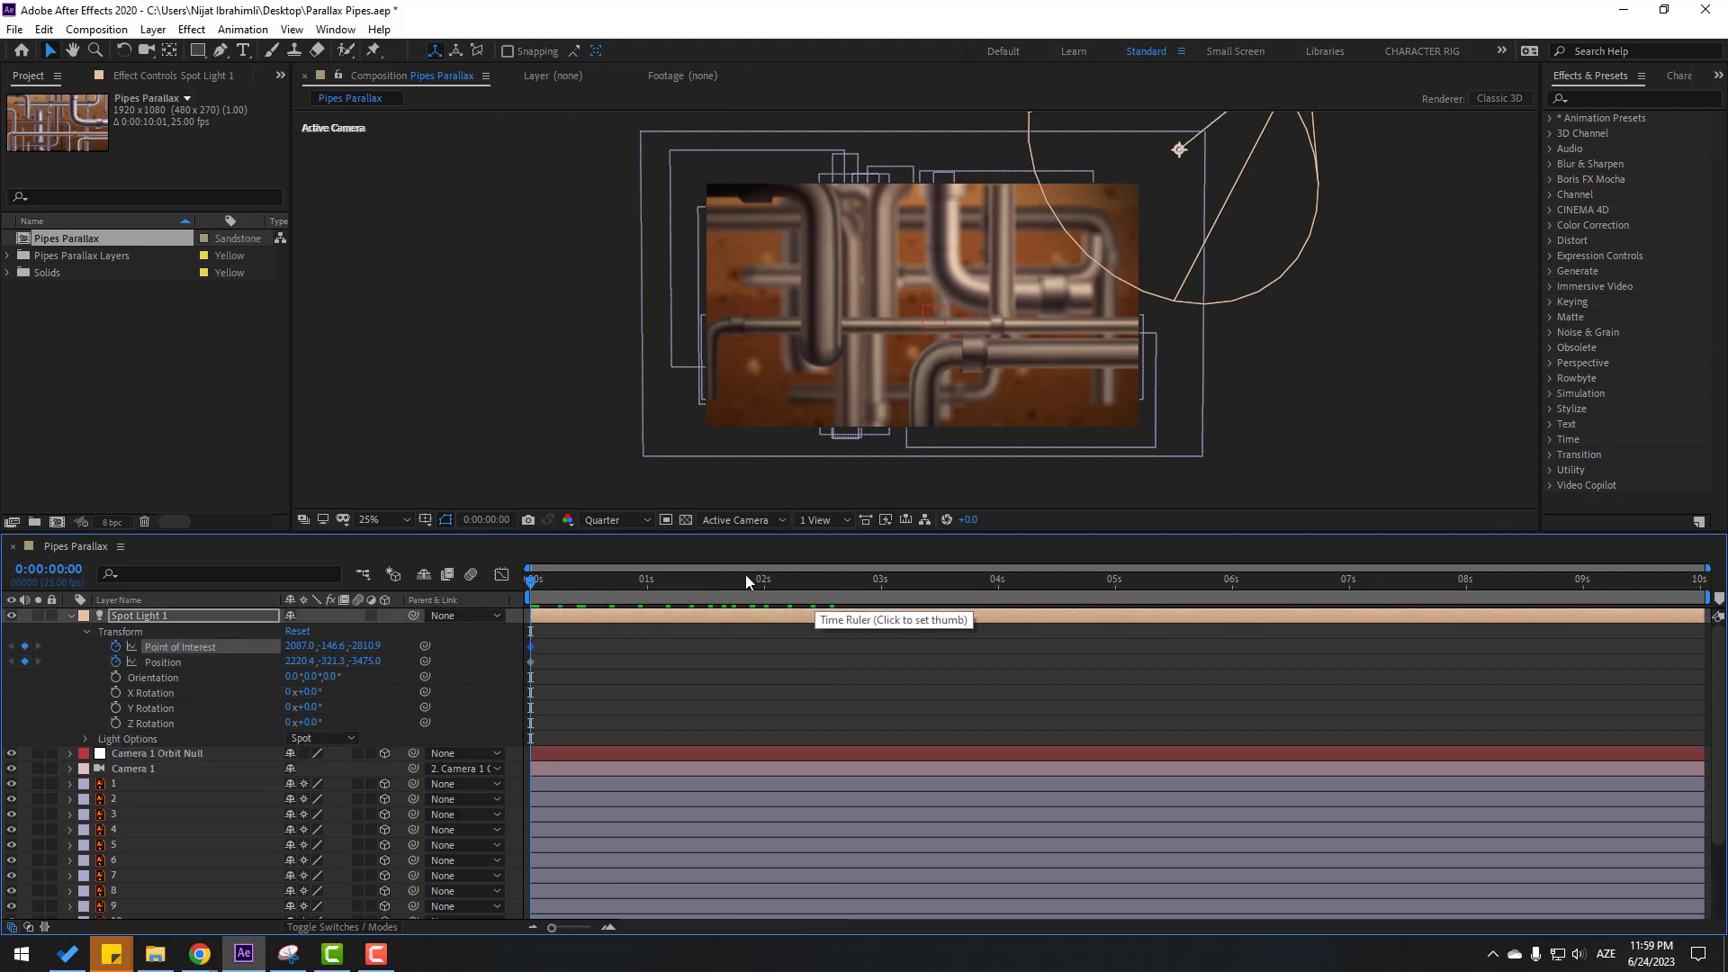
Step: Keyframe Spot Light 1's X position at 1818.4 at 3:23
{"action": "left_click", "coordinate": [989, 581]}
{"action": "scroll", "coordinate": [1123, 356], "scroll_direction": "down", "scroll_amount": 4}
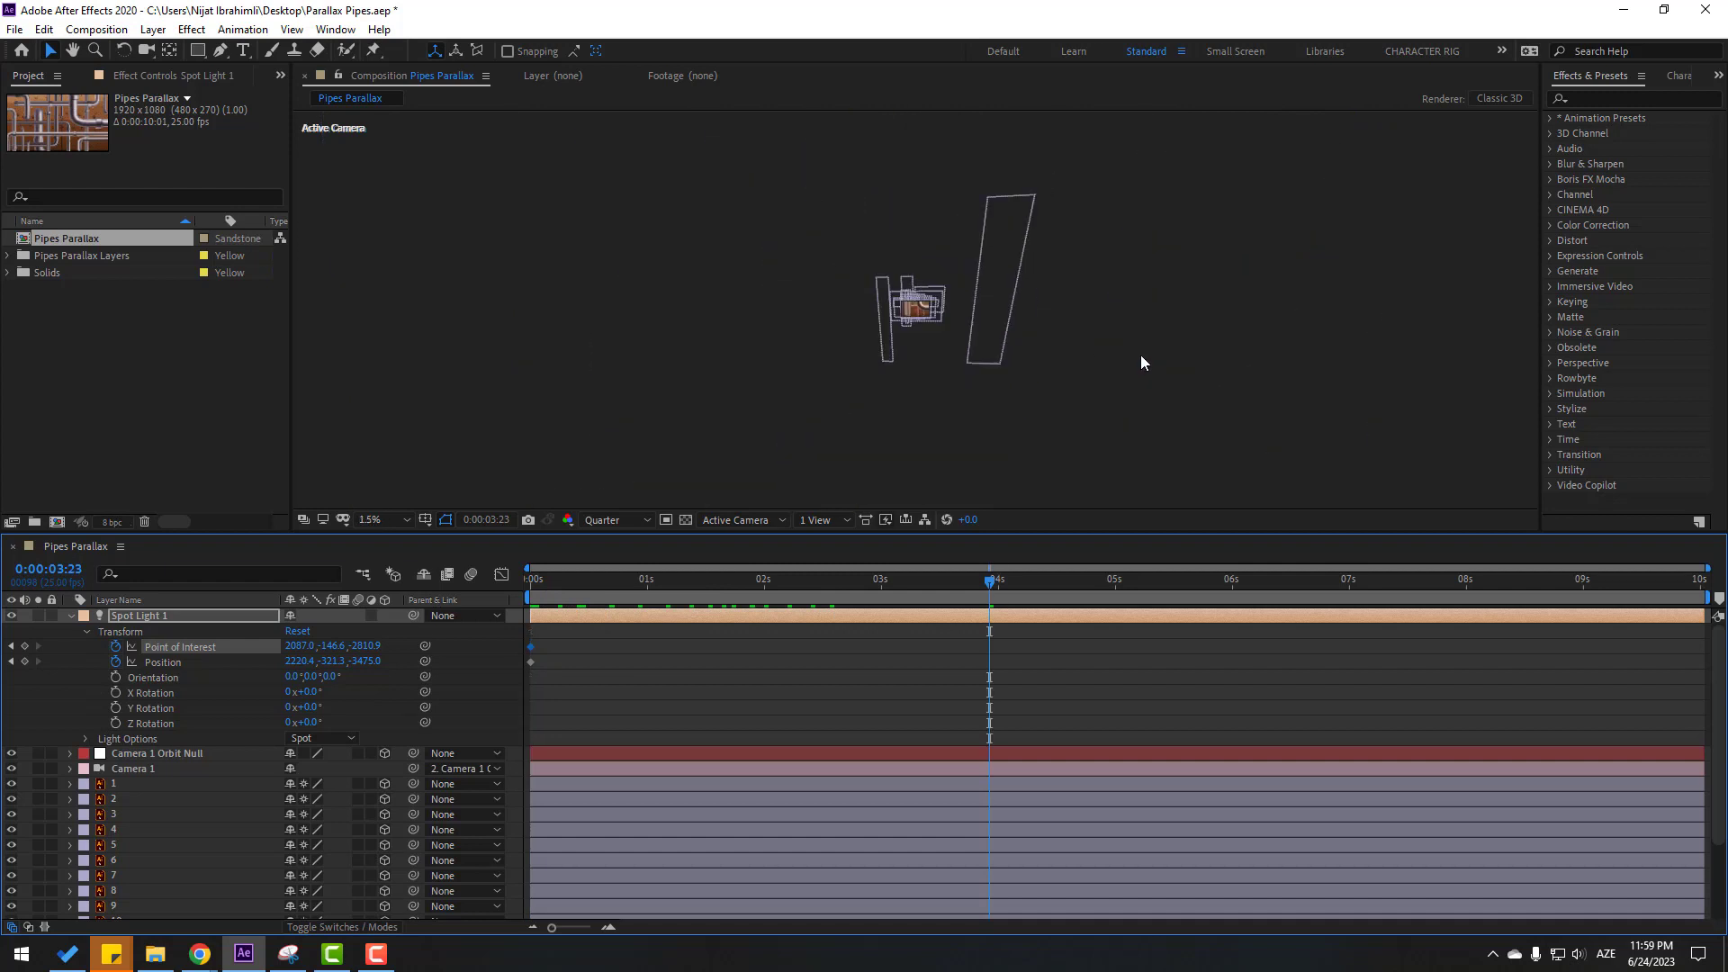
{"action": "scroll", "coordinate": [1141, 354], "scroll_direction": "up", "scroll_amount": 4}
{"action": "left_click_drag", "start_coordinate": [297, 663], "coordinate": [207, 664]}
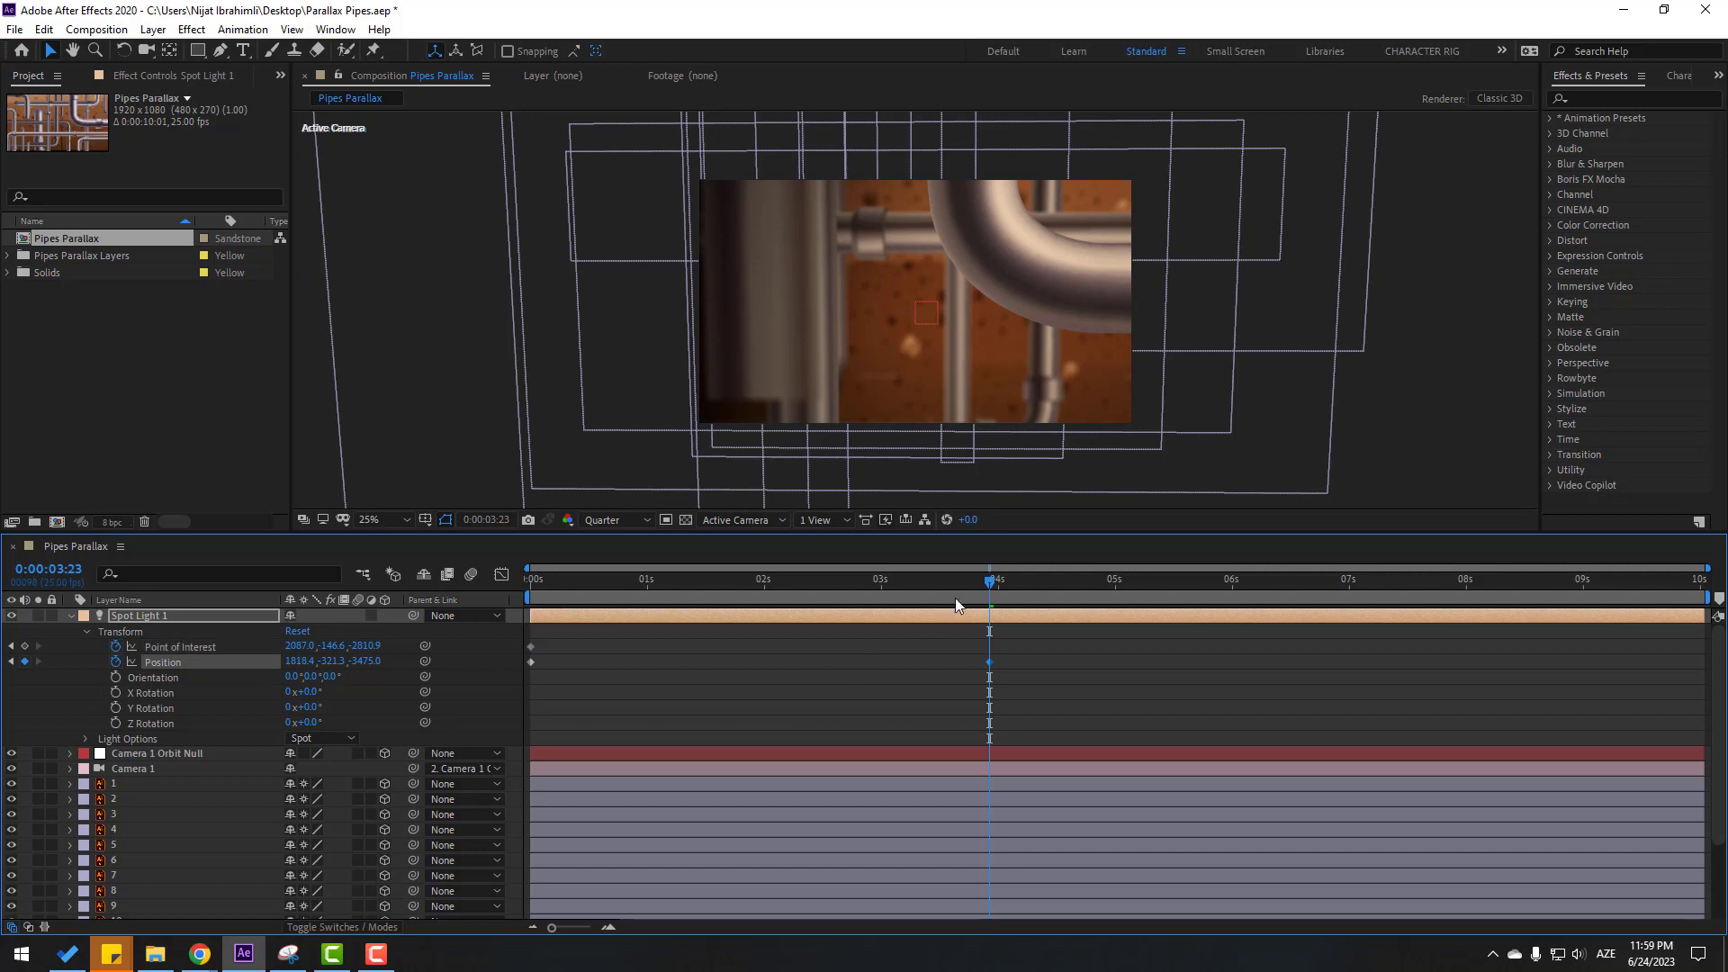
Step: Return to 0:00 and toggle Spot Light 1's visibility off and on to compare the scene with and without it
{"action": "left_click_drag", "start_coordinate": [954, 598], "coordinate": [463, 655]}
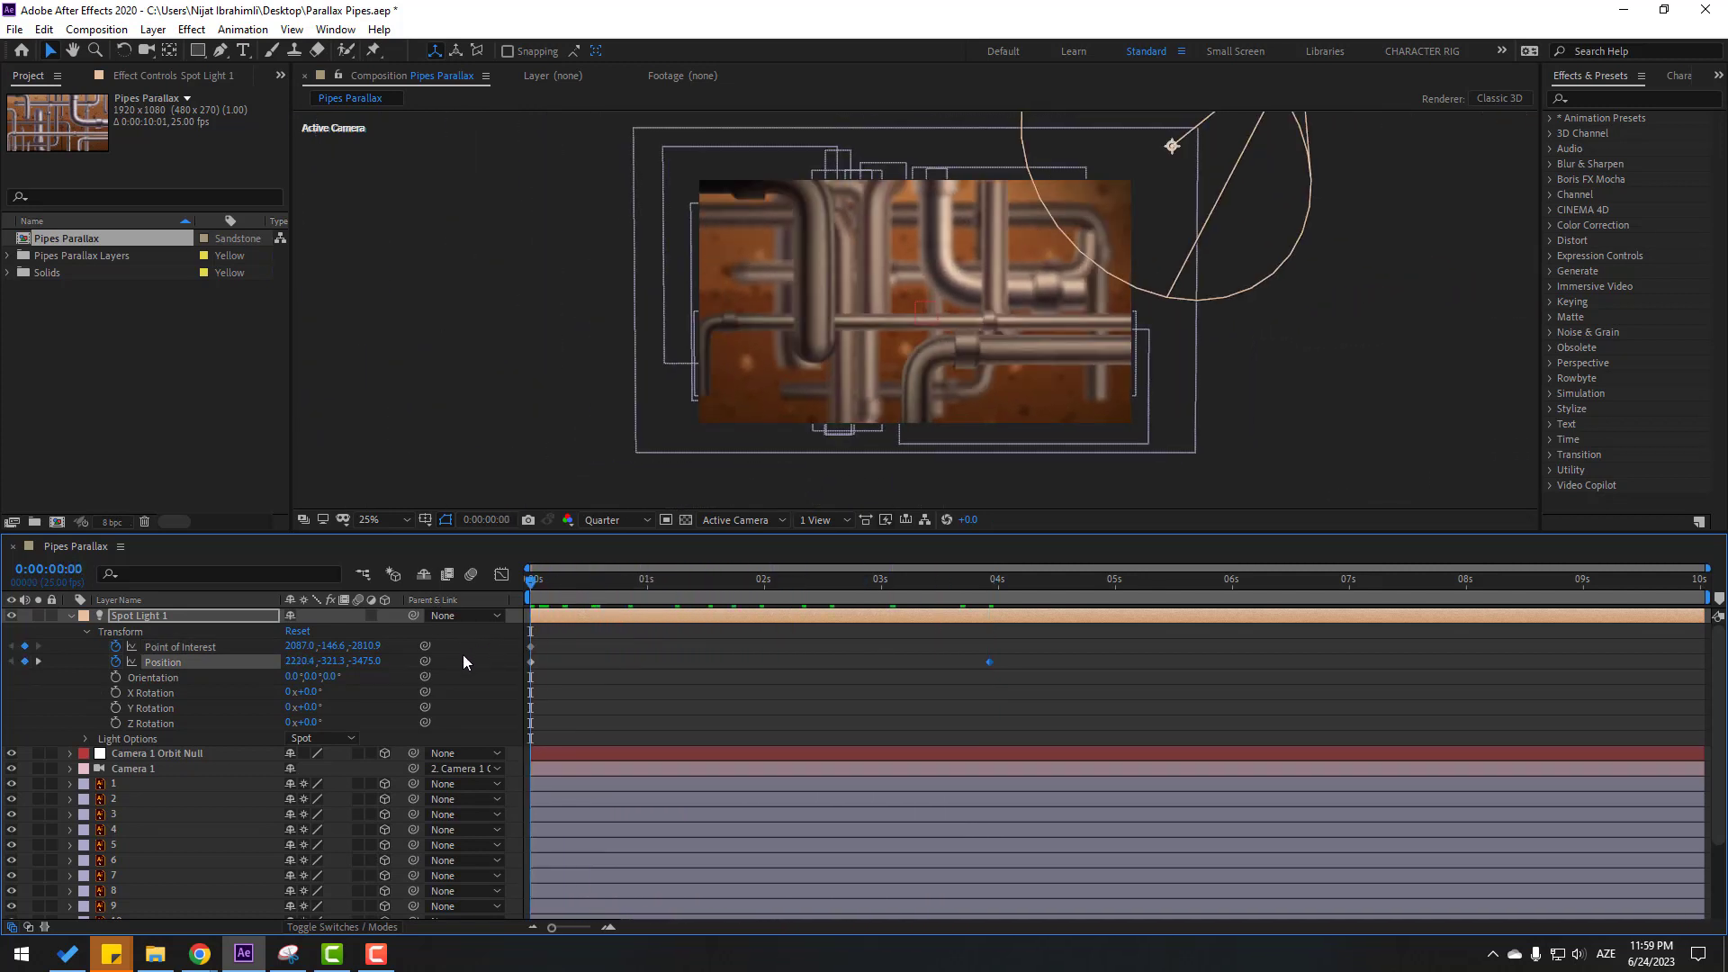
{"action": "left_click", "coordinate": [11, 619]}
{"action": "left_click", "coordinate": [11, 618]}
{"action": "left_click", "coordinate": [11, 618]}
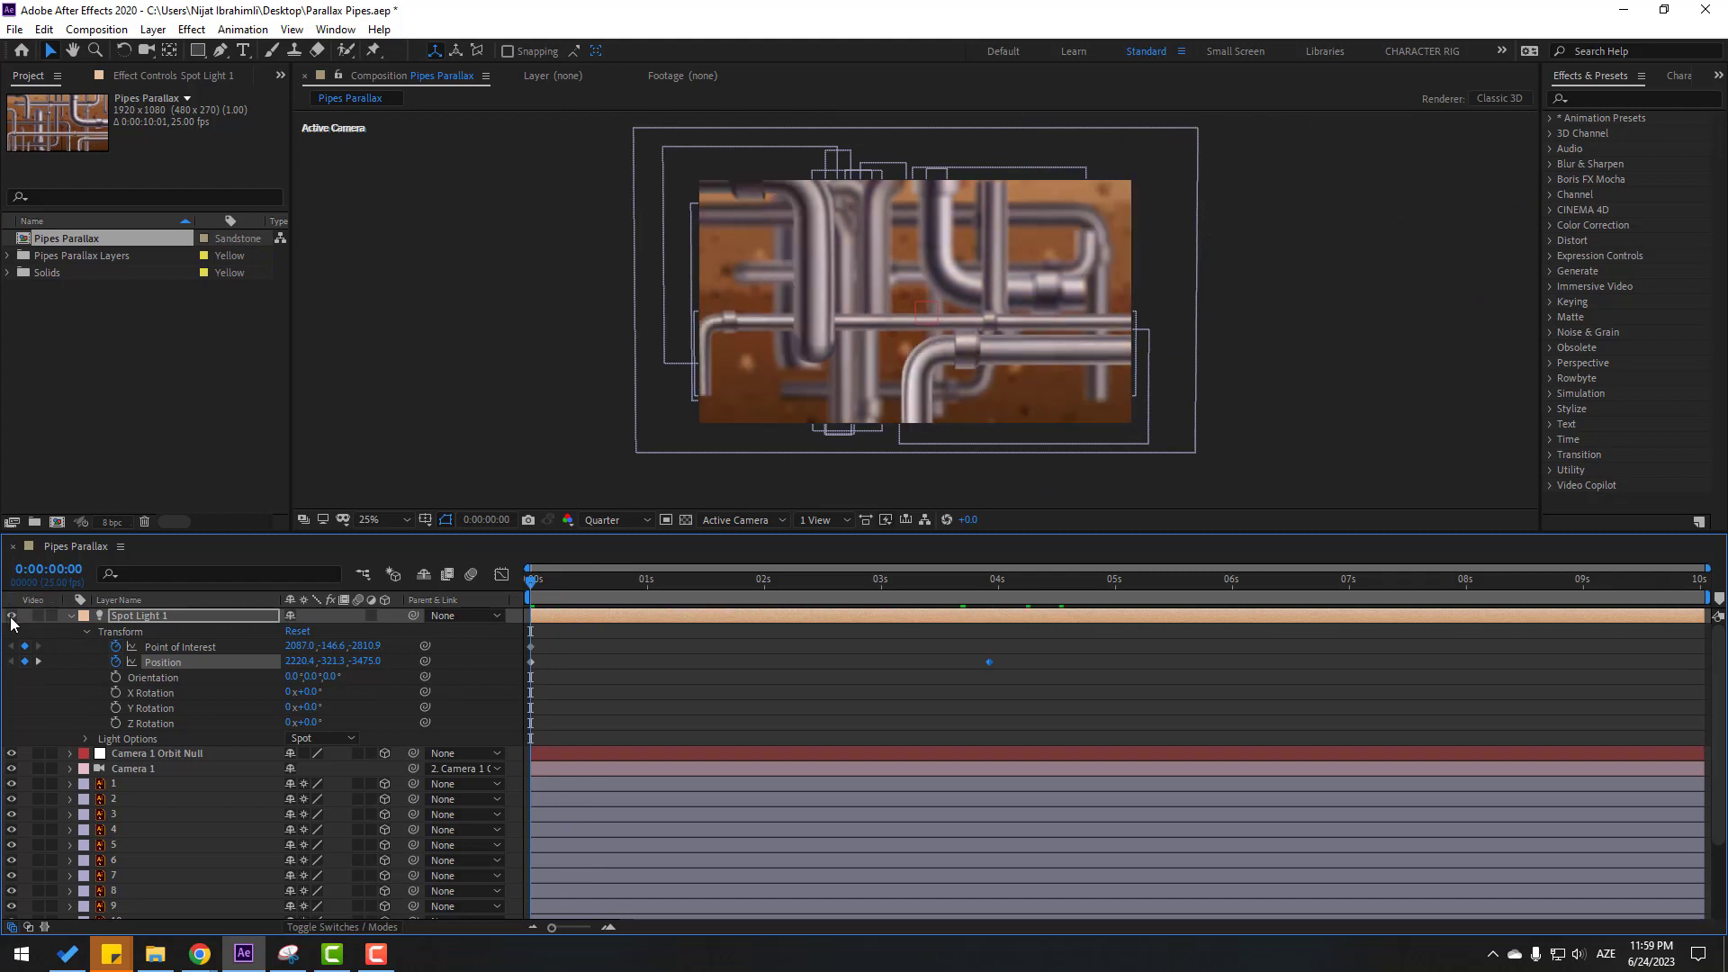
{"action": "left_click", "coordinate": [11, 618]}
{"action": "left_click", "coordinate": [11, 618]}
{"action": "left_click", "coordinate": [11, 618]}
{"action": "left_click", "coordinate": [11, 618]}
{"action": "left_click", "coordinate": [11, 619]}
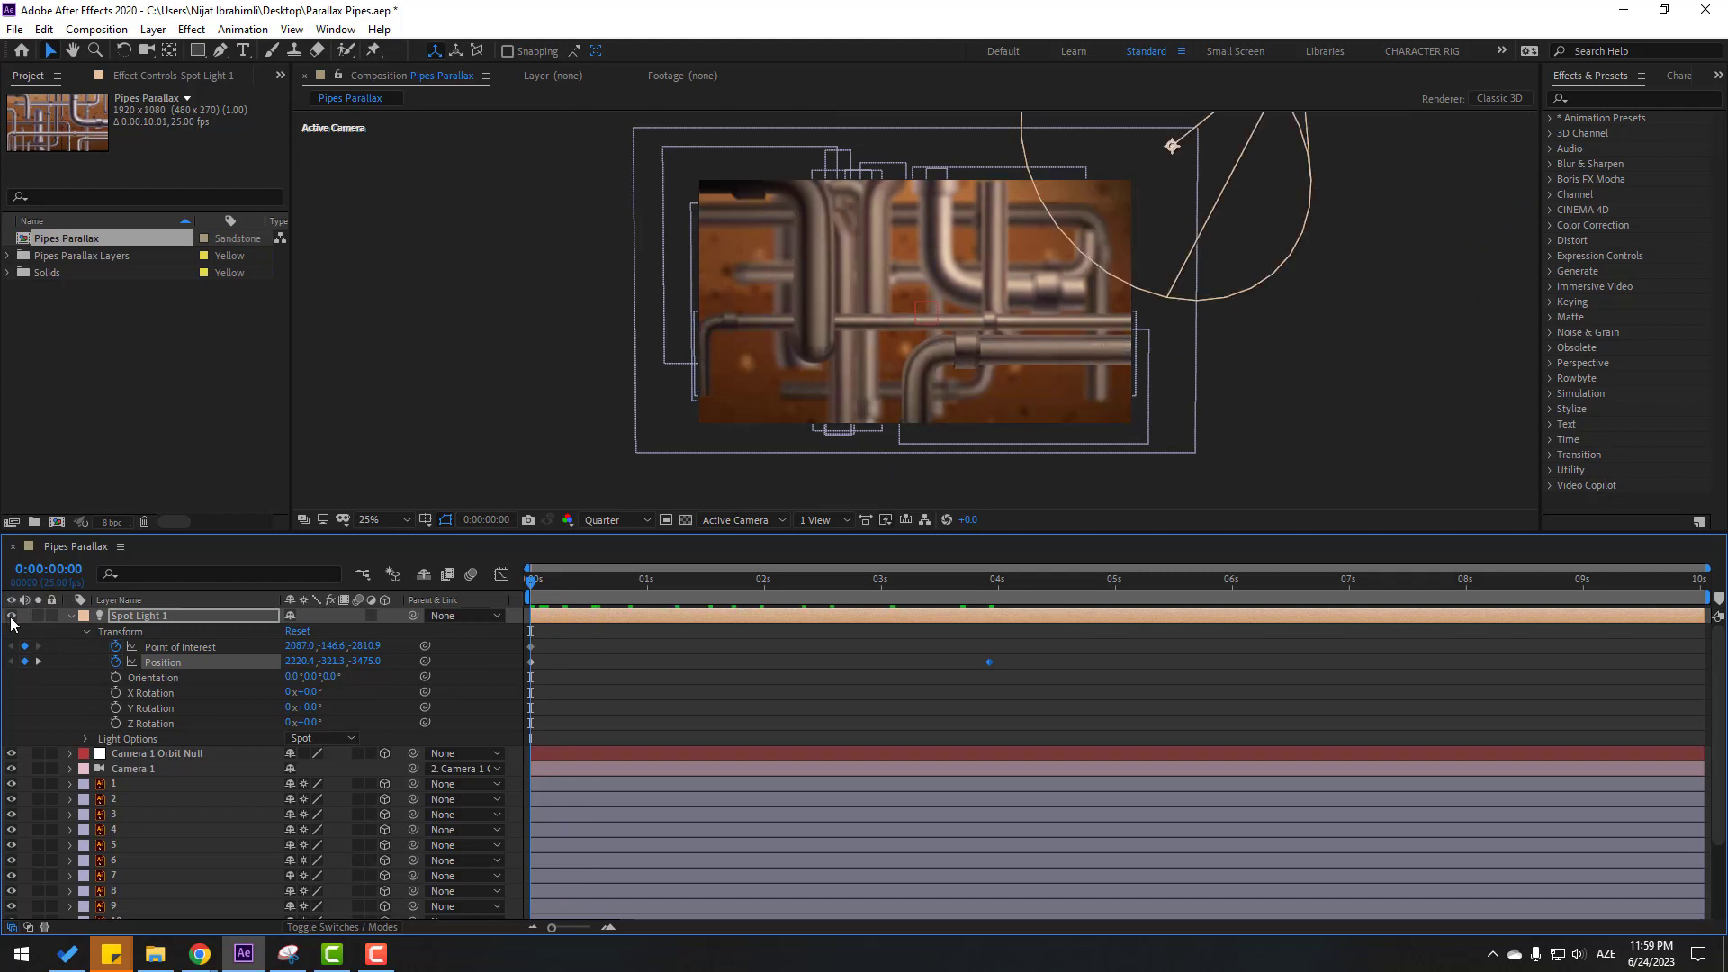
Step: Add Spot Light 1 position keyframes at 6:02, using 1808.4, -434.3, -3475.0, and at 10:00, then return to 0:00
{"action": "left_click_drag", "start_coordinate": [570, 588], "coordinate": [1241, 581]}
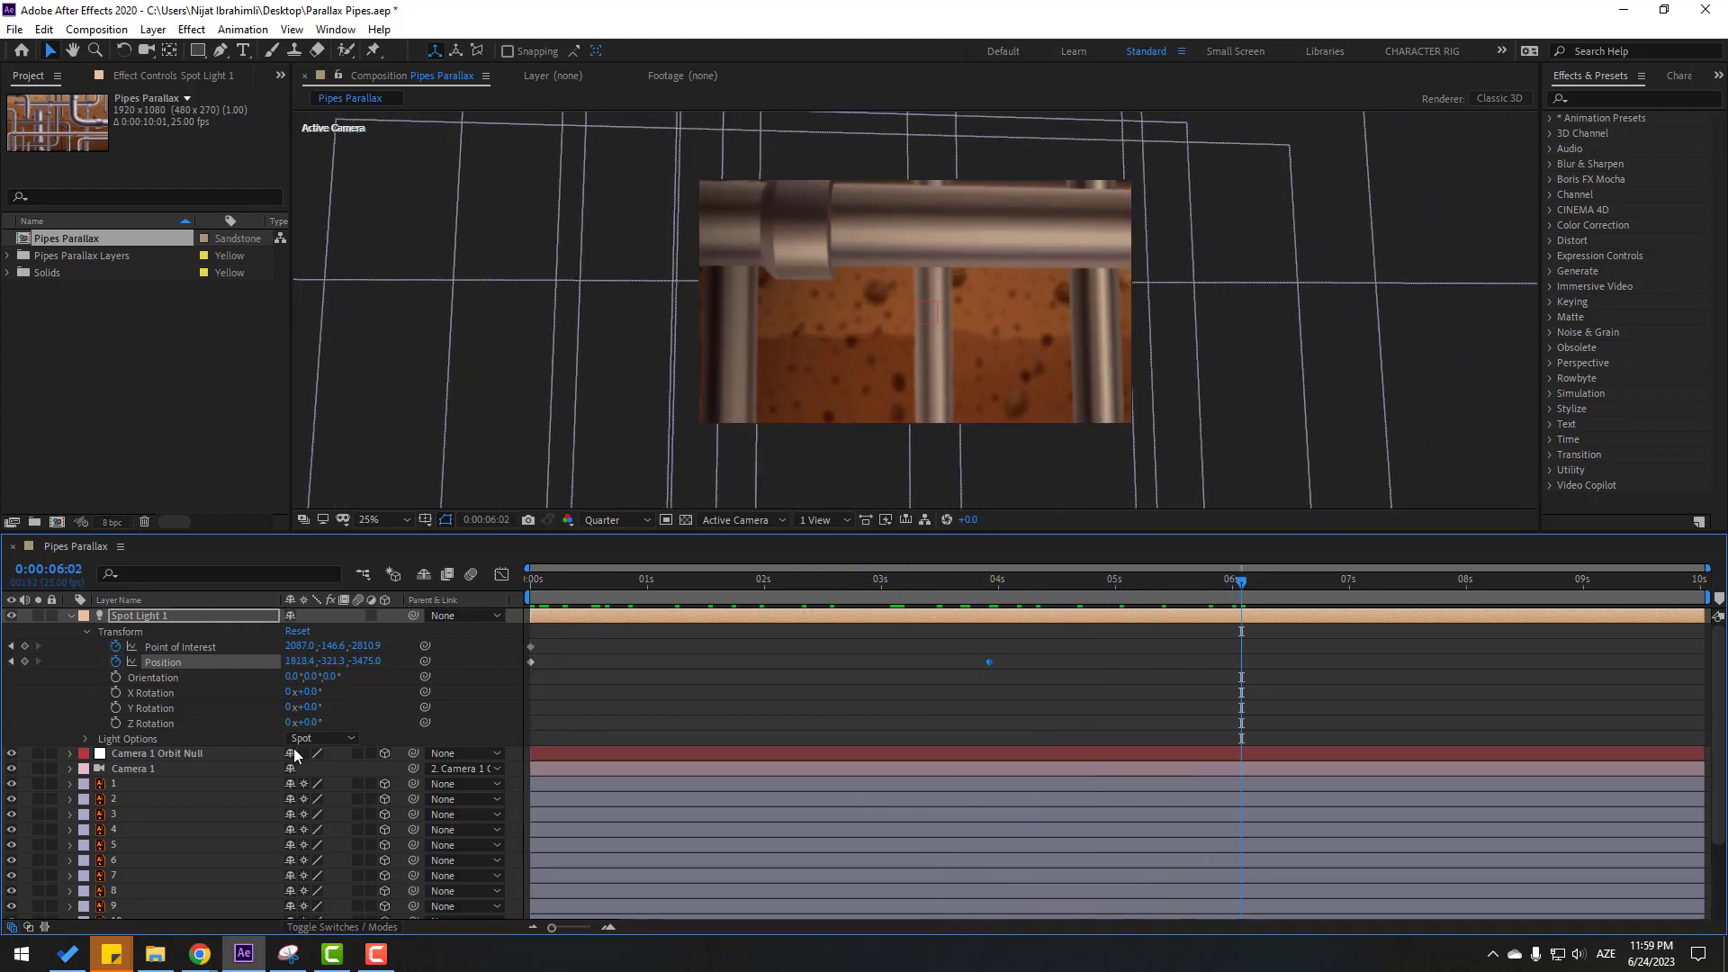
{"action": "mouse_move", "coordinate": [291, 666]}
{"action": "left_mouse_down"}
{"action": "mouse_move", "coordinate": [212, 676]}
{"action": "mouse_move", "coordinate": [314, 662]}
{"action": "left_mouse_up"}
{"action": "left_click_drag", "start_coordinate": [996, 585], "coordinate": [1699, 581]}
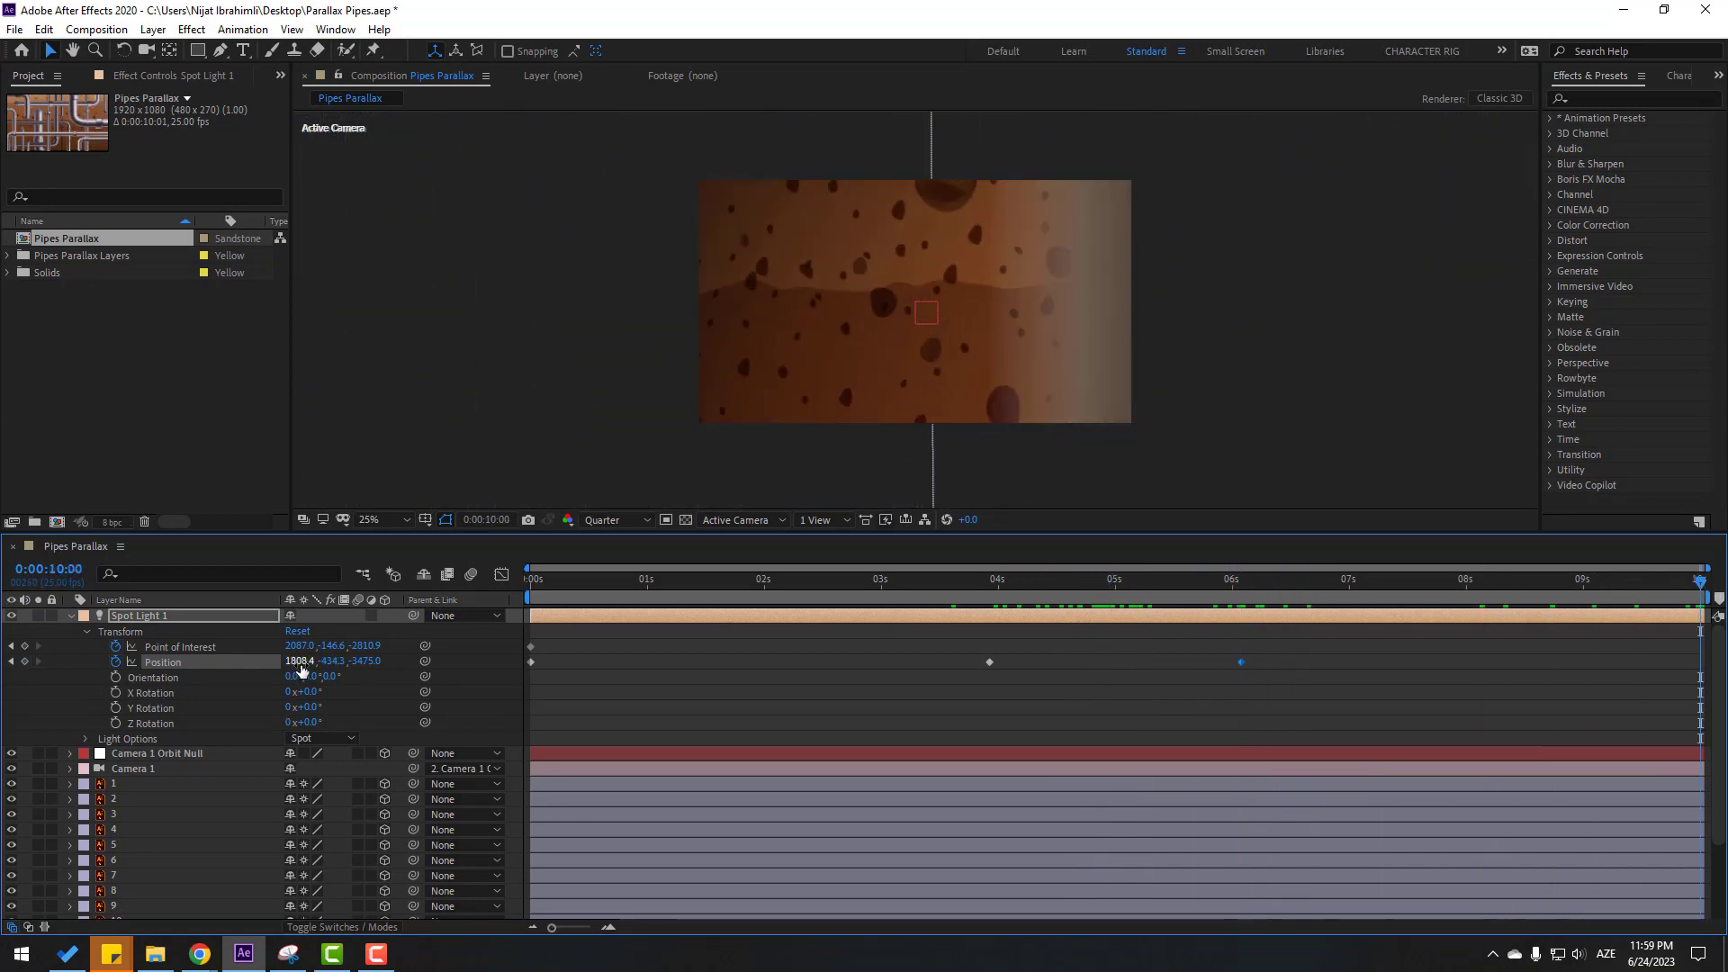
{"action": "mouse_move", "coordinate": [300, 661]}
{"action": "left_mouse_down"}
{"action": "mouse_move", "coordinate": [253, 666]}
{"action": "mouse_move", "coordinate": [328, 661]}
{"action": "mouse_move", "coordinate": [299, 661]}
{"action": "left_mouse_up"}
{"action": "left_click_drag", "start_coordinate": [1243, 581], "coordinate": [440, 684]}
Step: In Custom View 1, keyframe Spot Light 1's point of interest X at 1733.0 at 3:23
{"action": "left_click", "coordinate": [753, 521]}
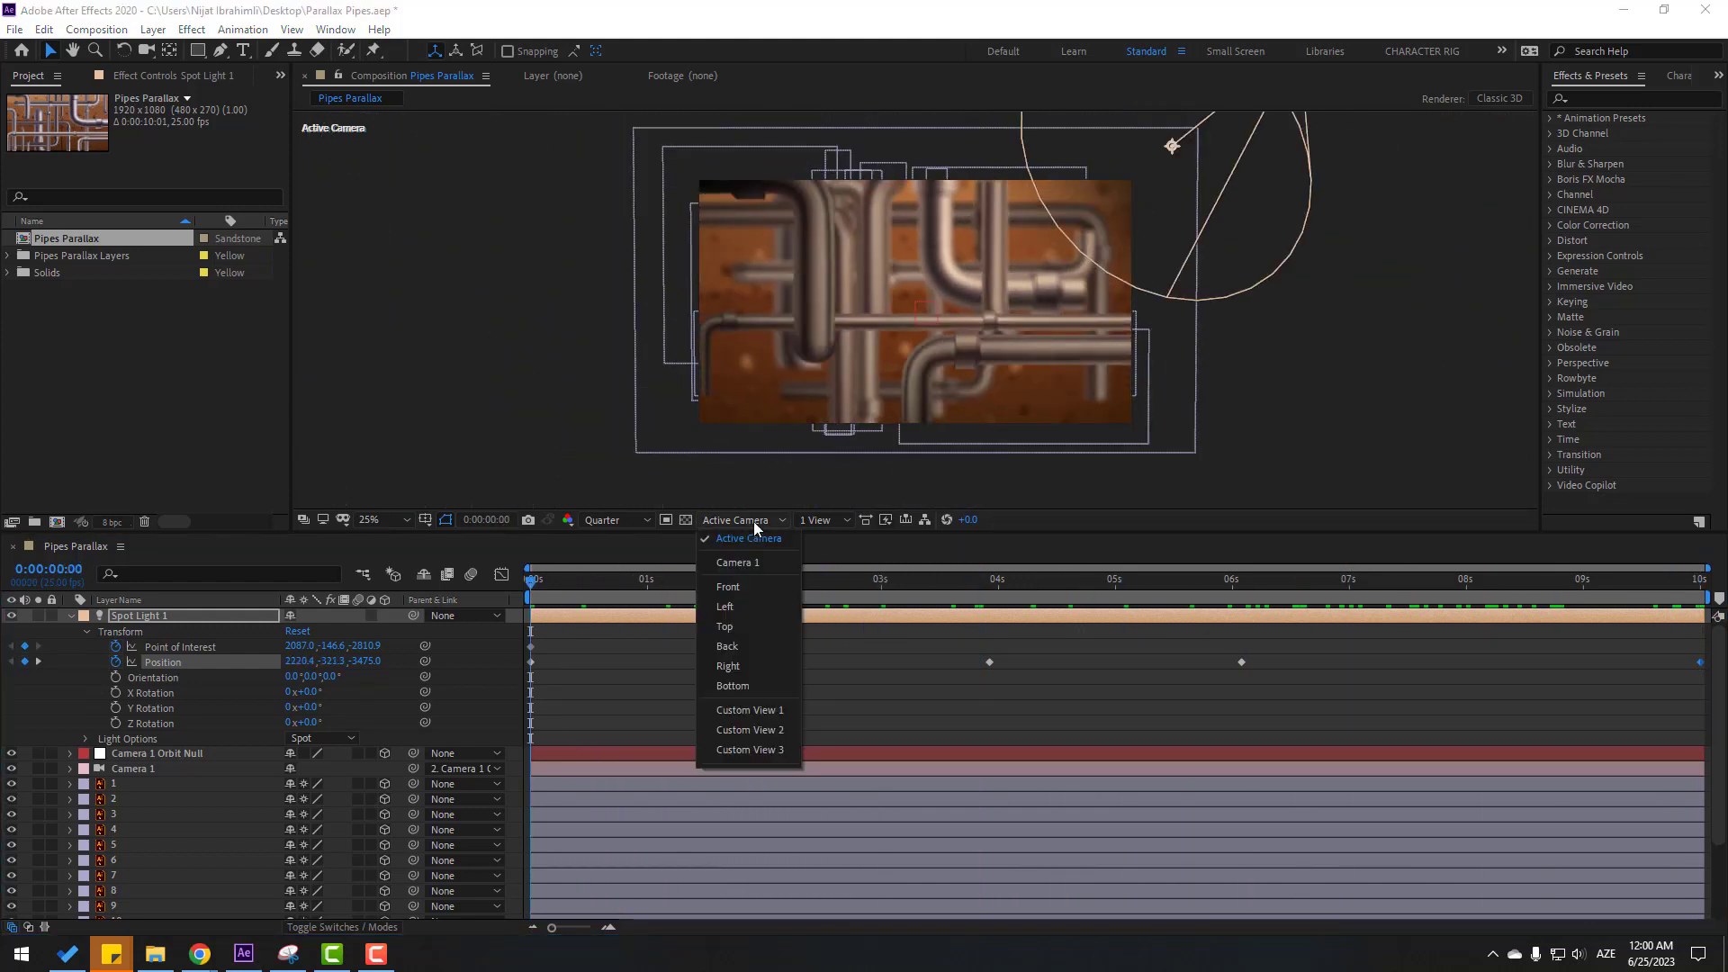
{"action": "key", "text": "Escape"}
{"action": "left_click", "coordinate": [776, 717]}
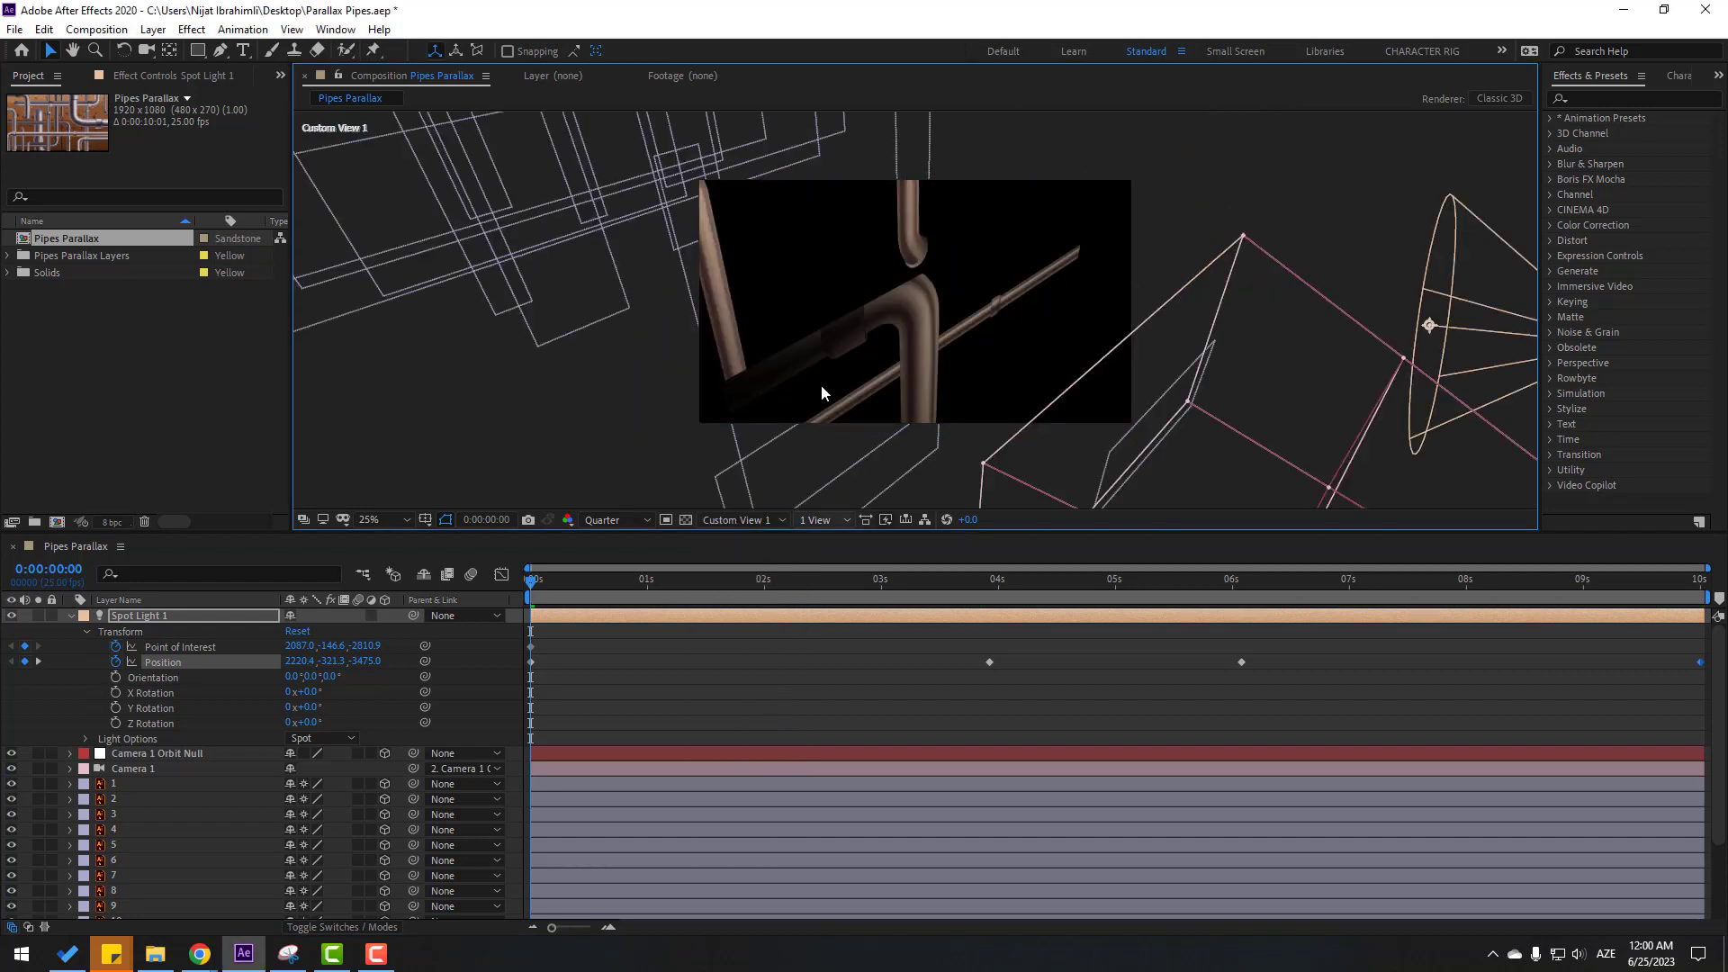
{"action": "scroll", "coordinate": [837, 414], "scroll_direction": "down", "scroll_amount": 4}
{"action": "scroll", "coordinate": [840, 418], "scroll_direction": "up", "scroll_amount": 2}
{"action": "mouse_move", "coordinate": [531, 594]}
{"action": "left_mouse_down"}
{"action": "mouse_move", "coordinate": [759, 576]}
{"action": "mouse_move", "coordinate": [531, 581]}
{"action": "left_mouse_up"}
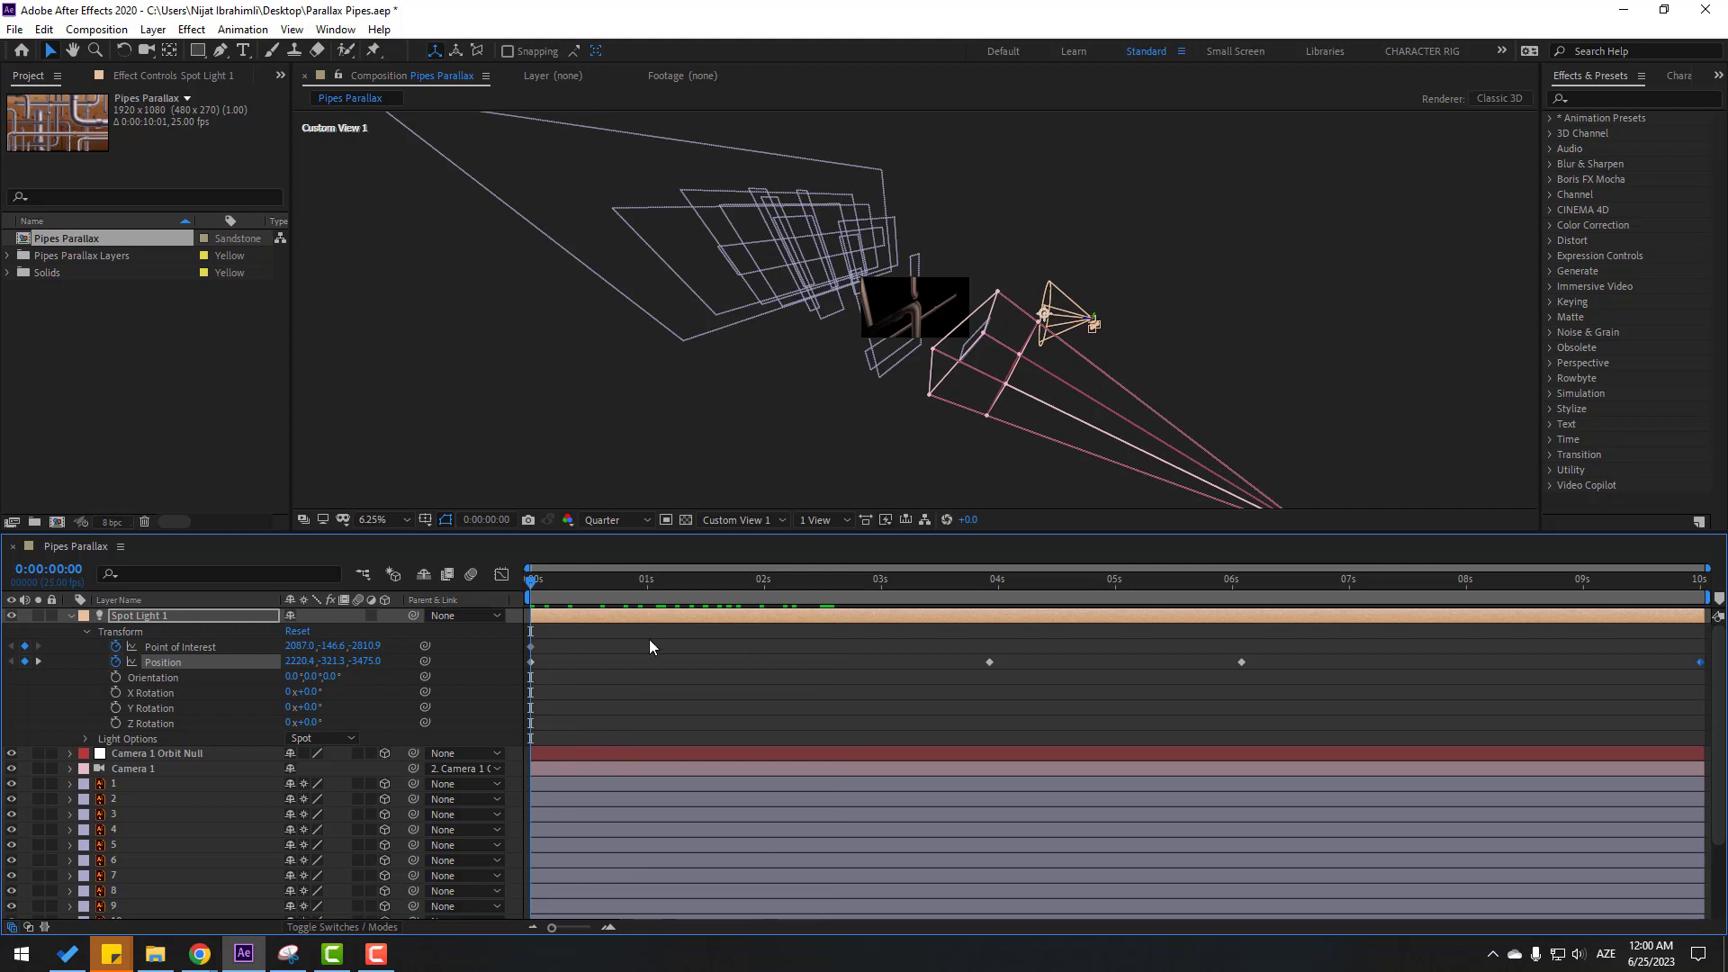
{"action": "left_click_drag", "start_coordinate": [639, 582], "coordinate": [993, 582]}
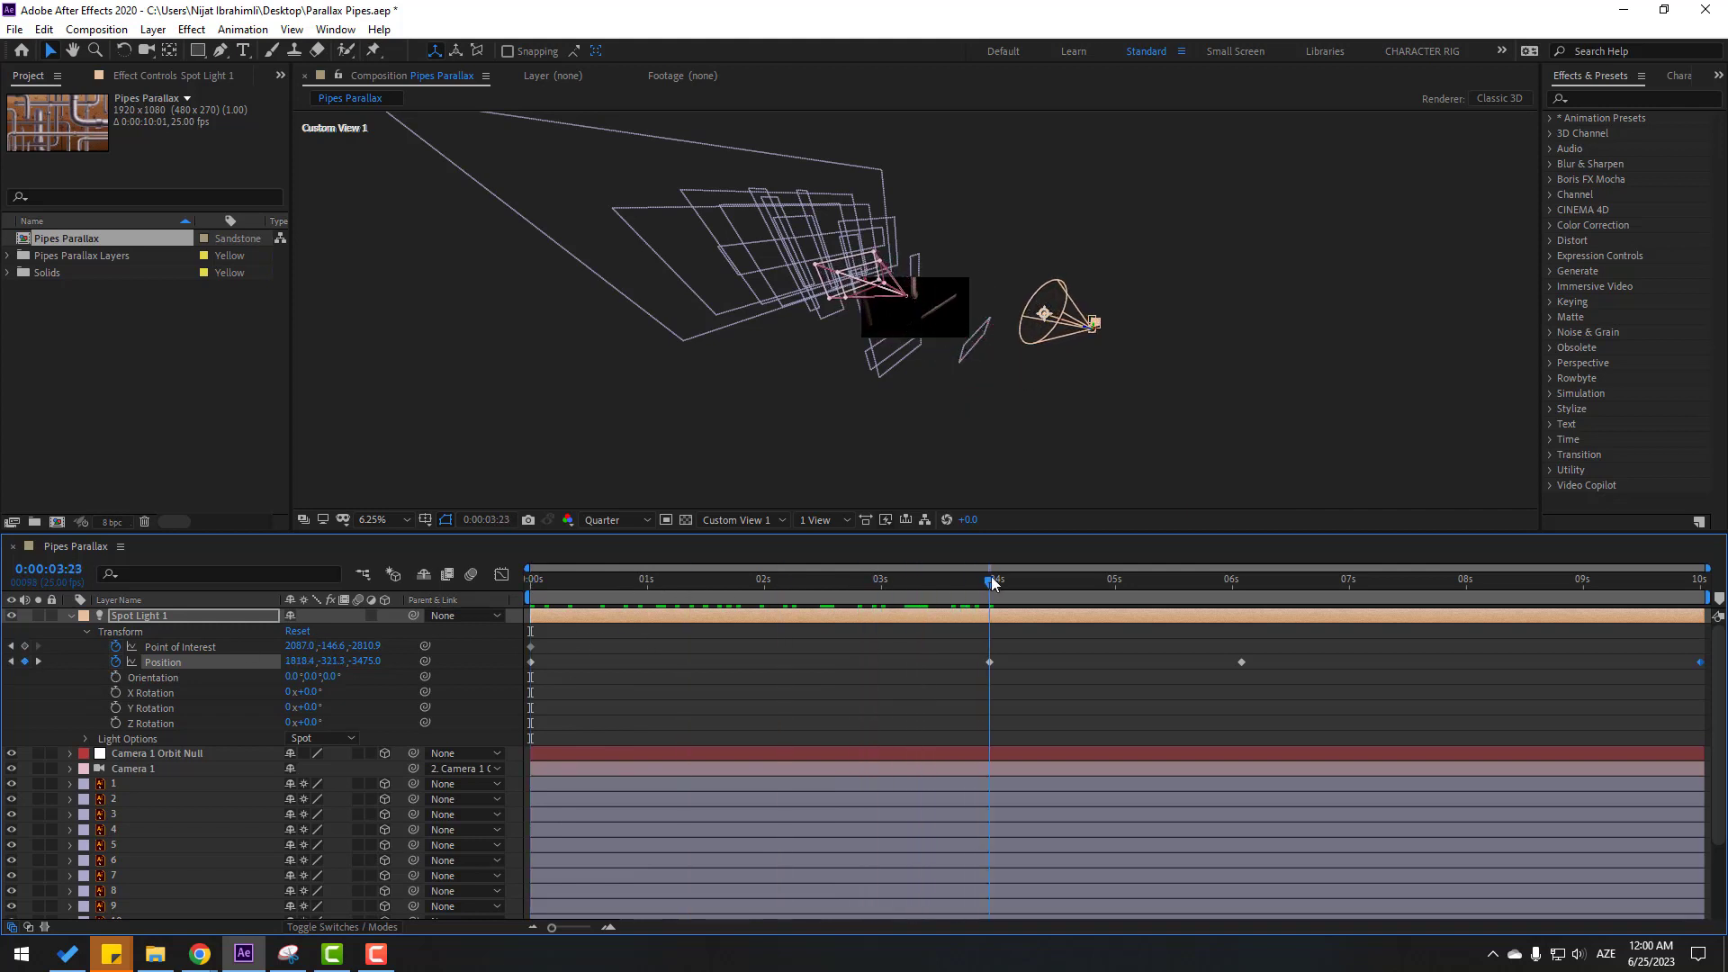
{"action": "left_click_drag", "start_coordinate": [306, 645], "coordinate": [7, 659]}
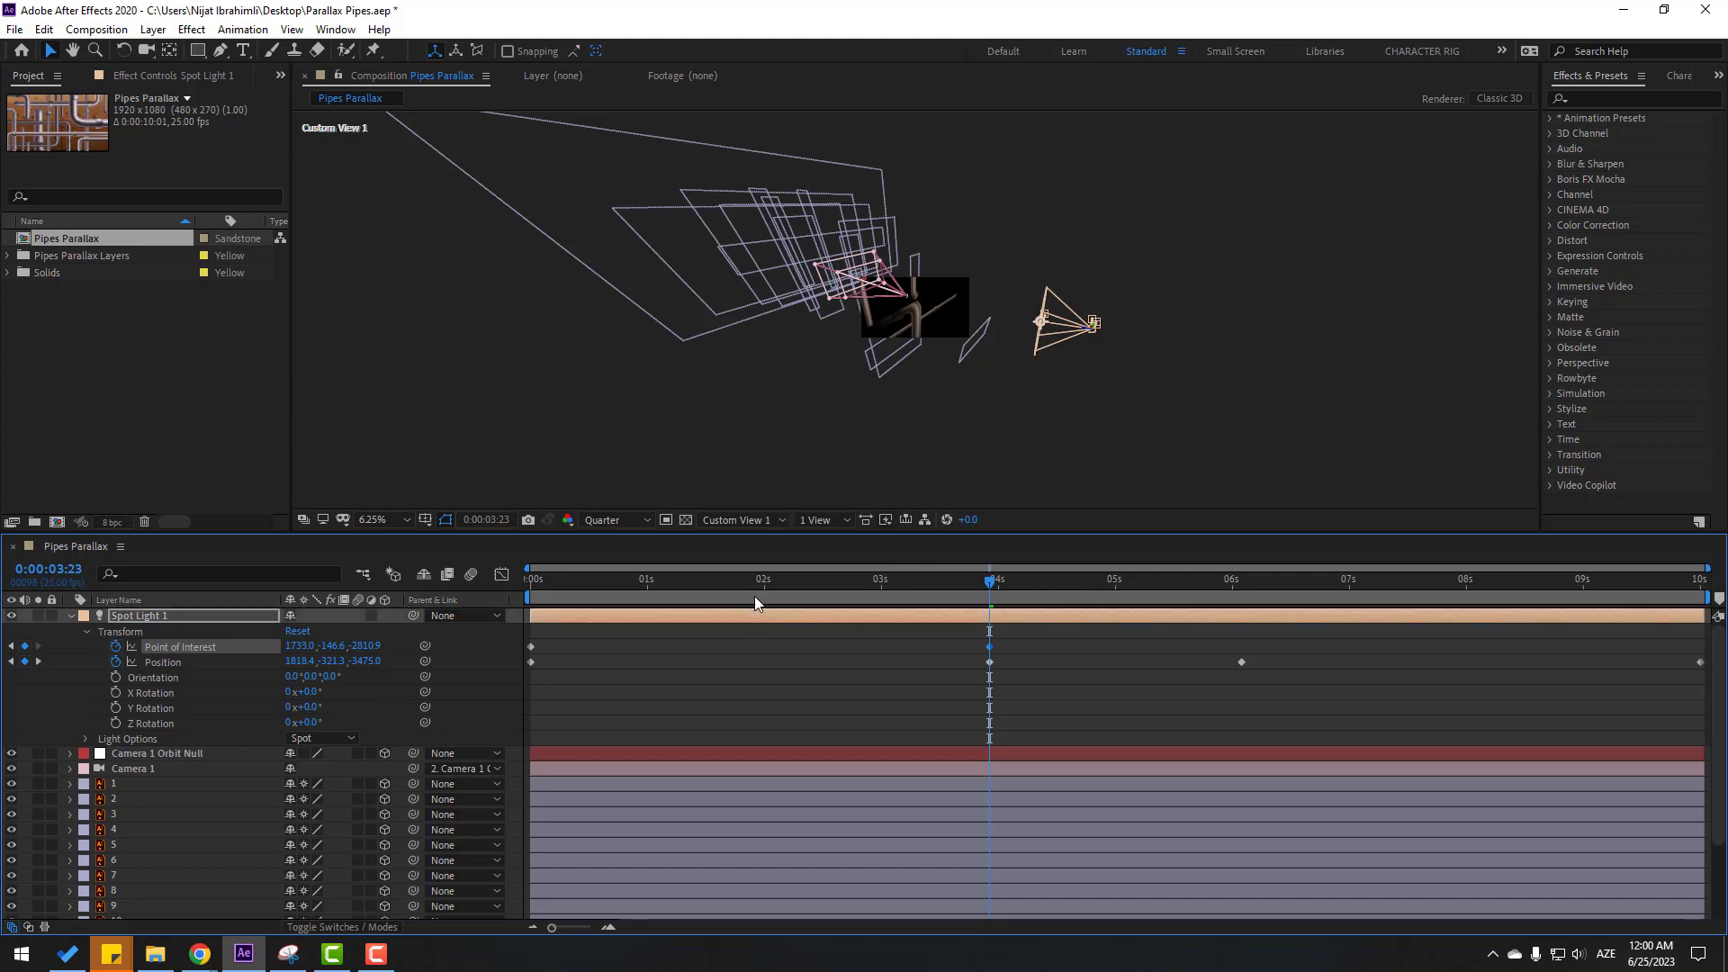
Step: Preview the light's motion from the start, restore the Active Camera view fitted to the viewer, and scrub through the animation
{"action": "left_click_drag", "start_coordinate": [759, 585], "coordinate": [477, 604]}
{"action": "key", "text": "space"}
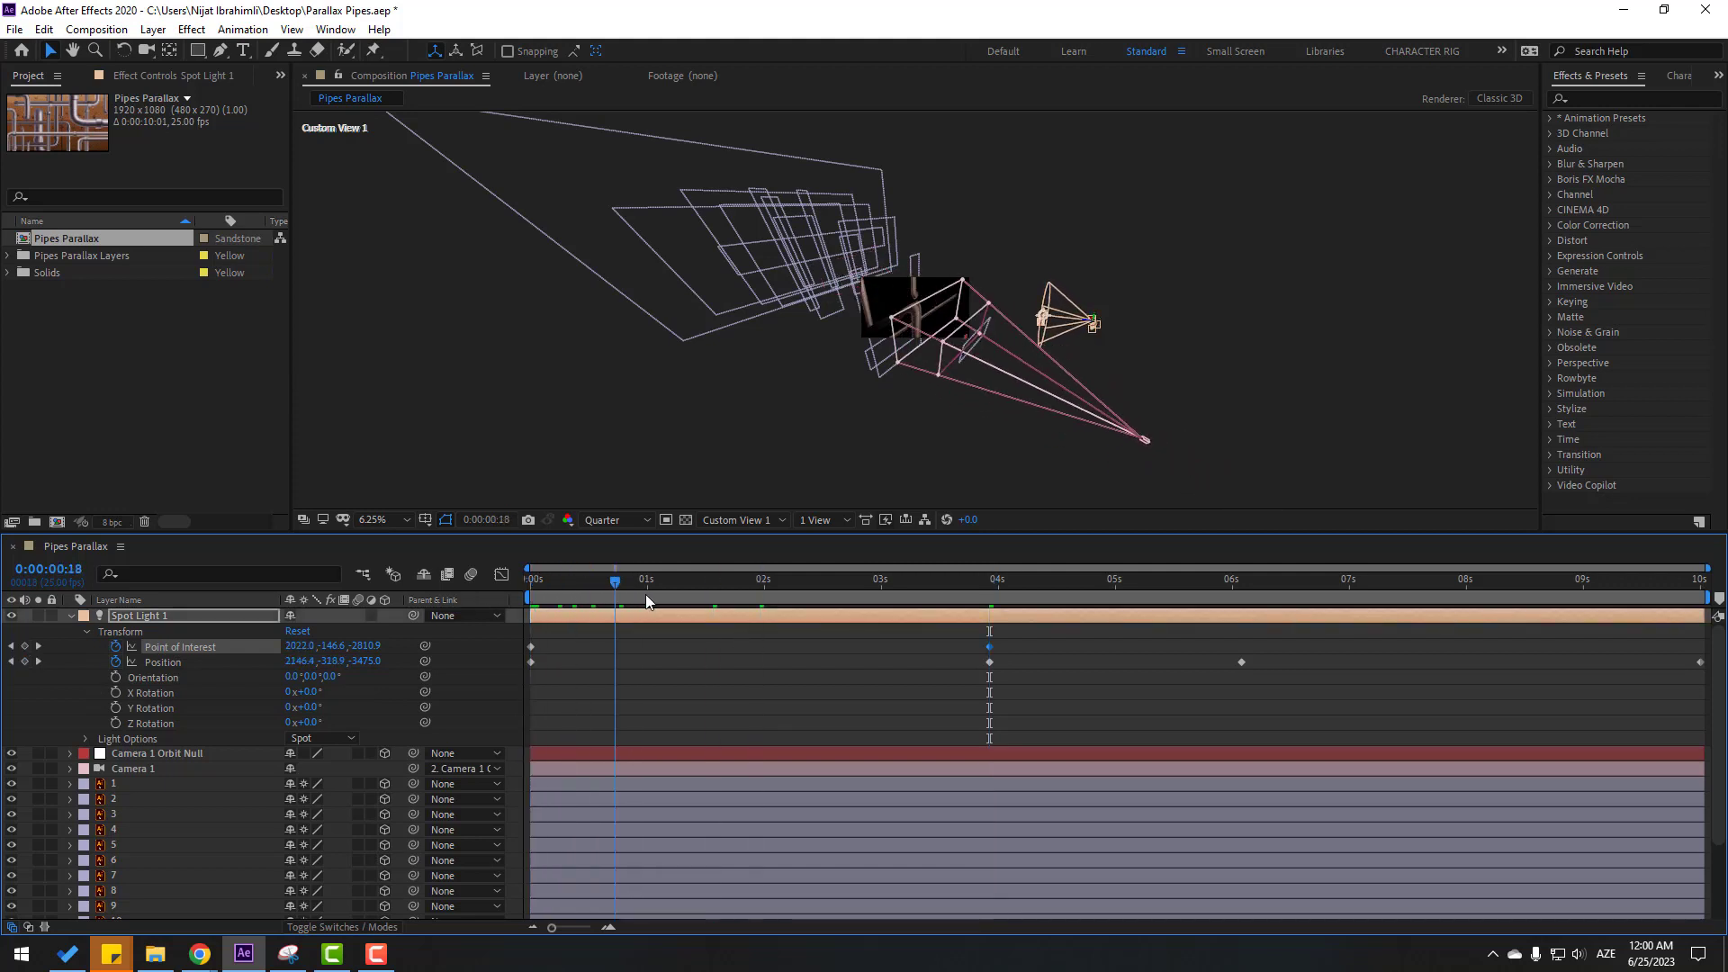
{"action": "left_click", "coordinate": [764, 519]}
{"action": "left_click", "coordinate": [754, 540]}
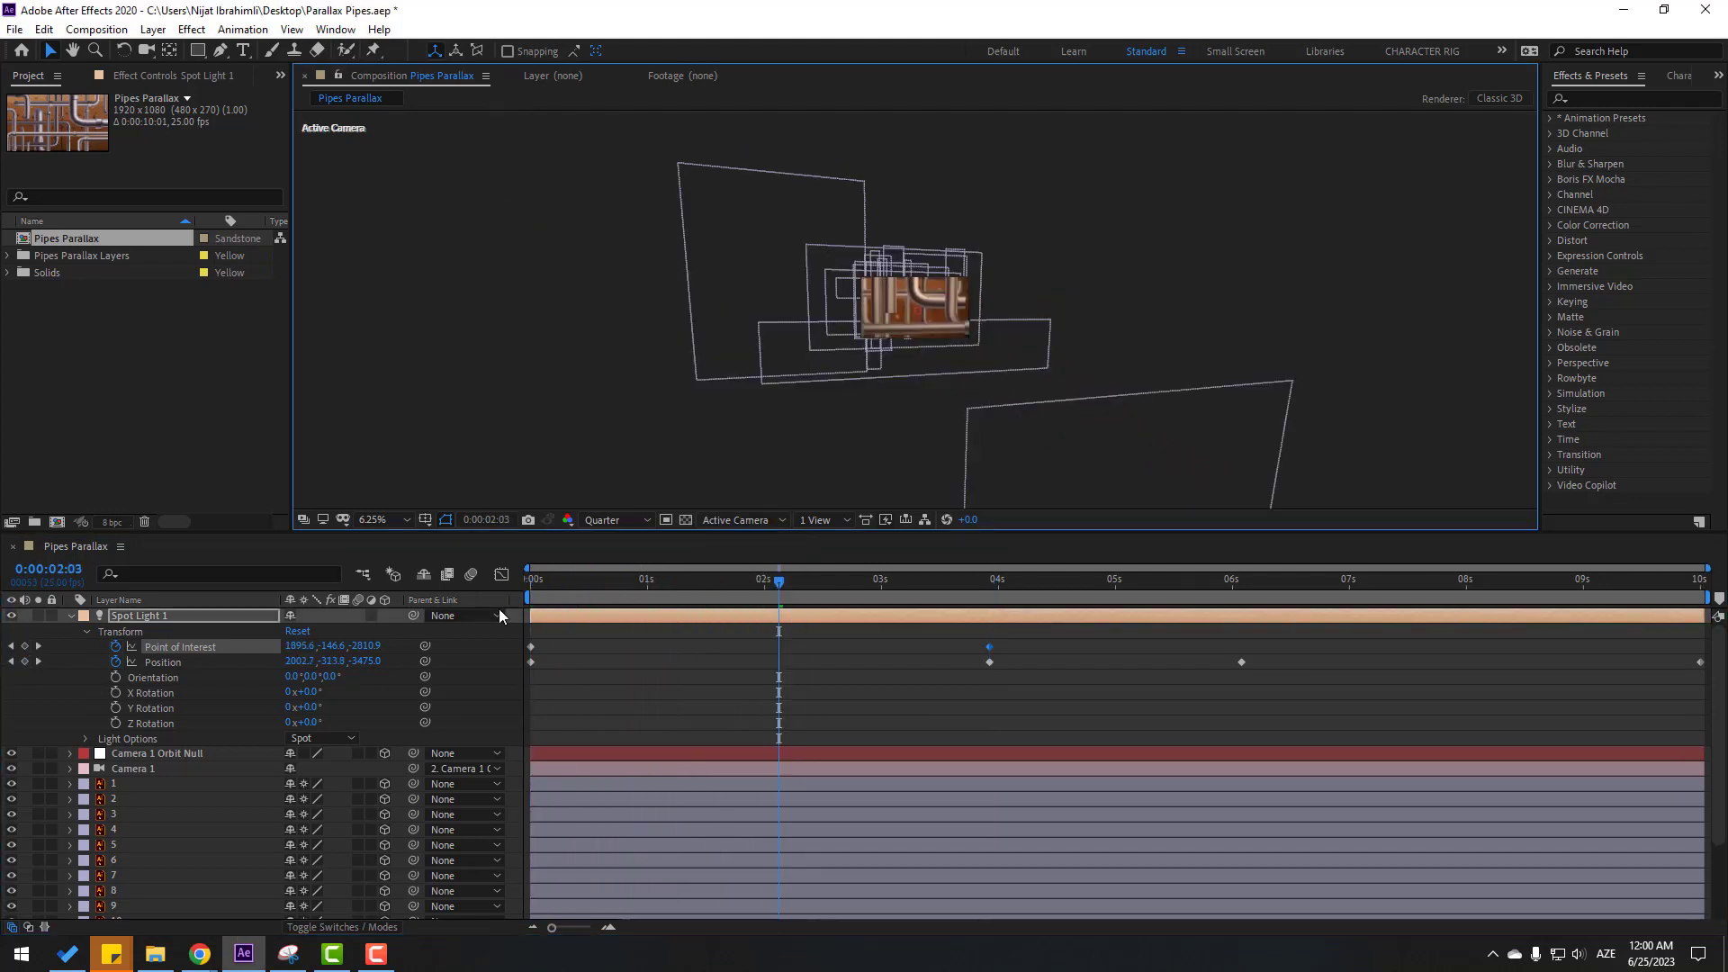
{"action": "left_click", "coordinate": [376, 522]}
{"action": "left_click", "coordinate": [396, 582]}
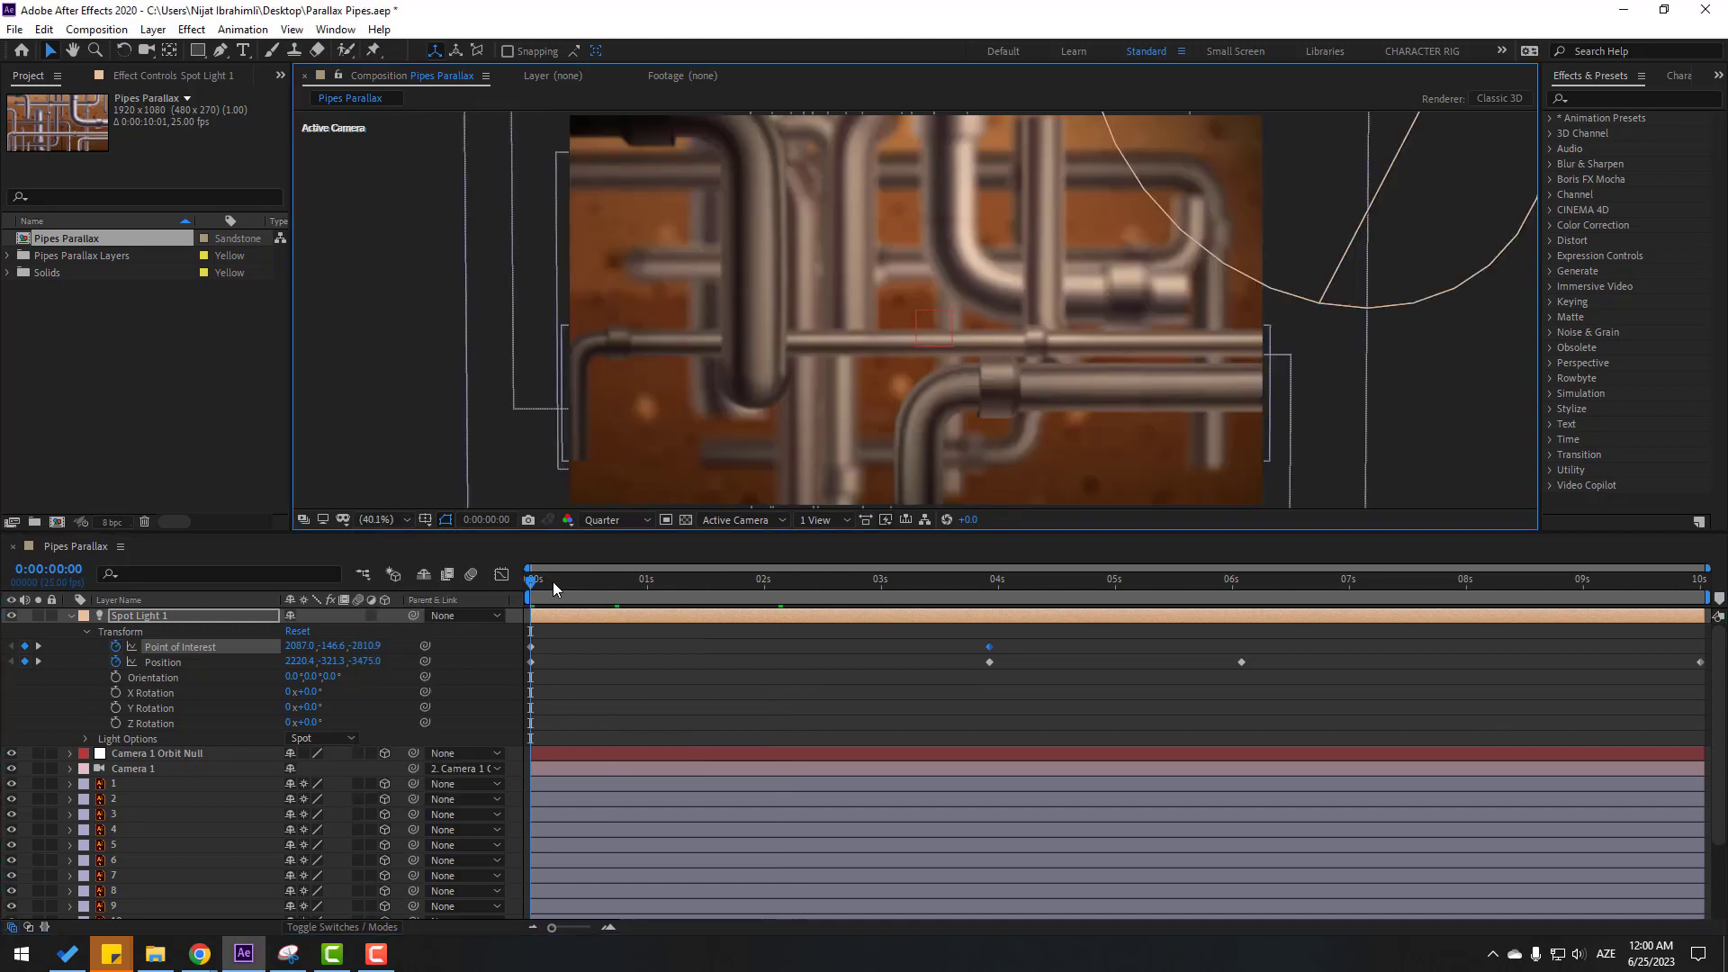
{"action": "left_click_drag", "start_coordinate": [552, 582], "coordinate": [380, 705]}
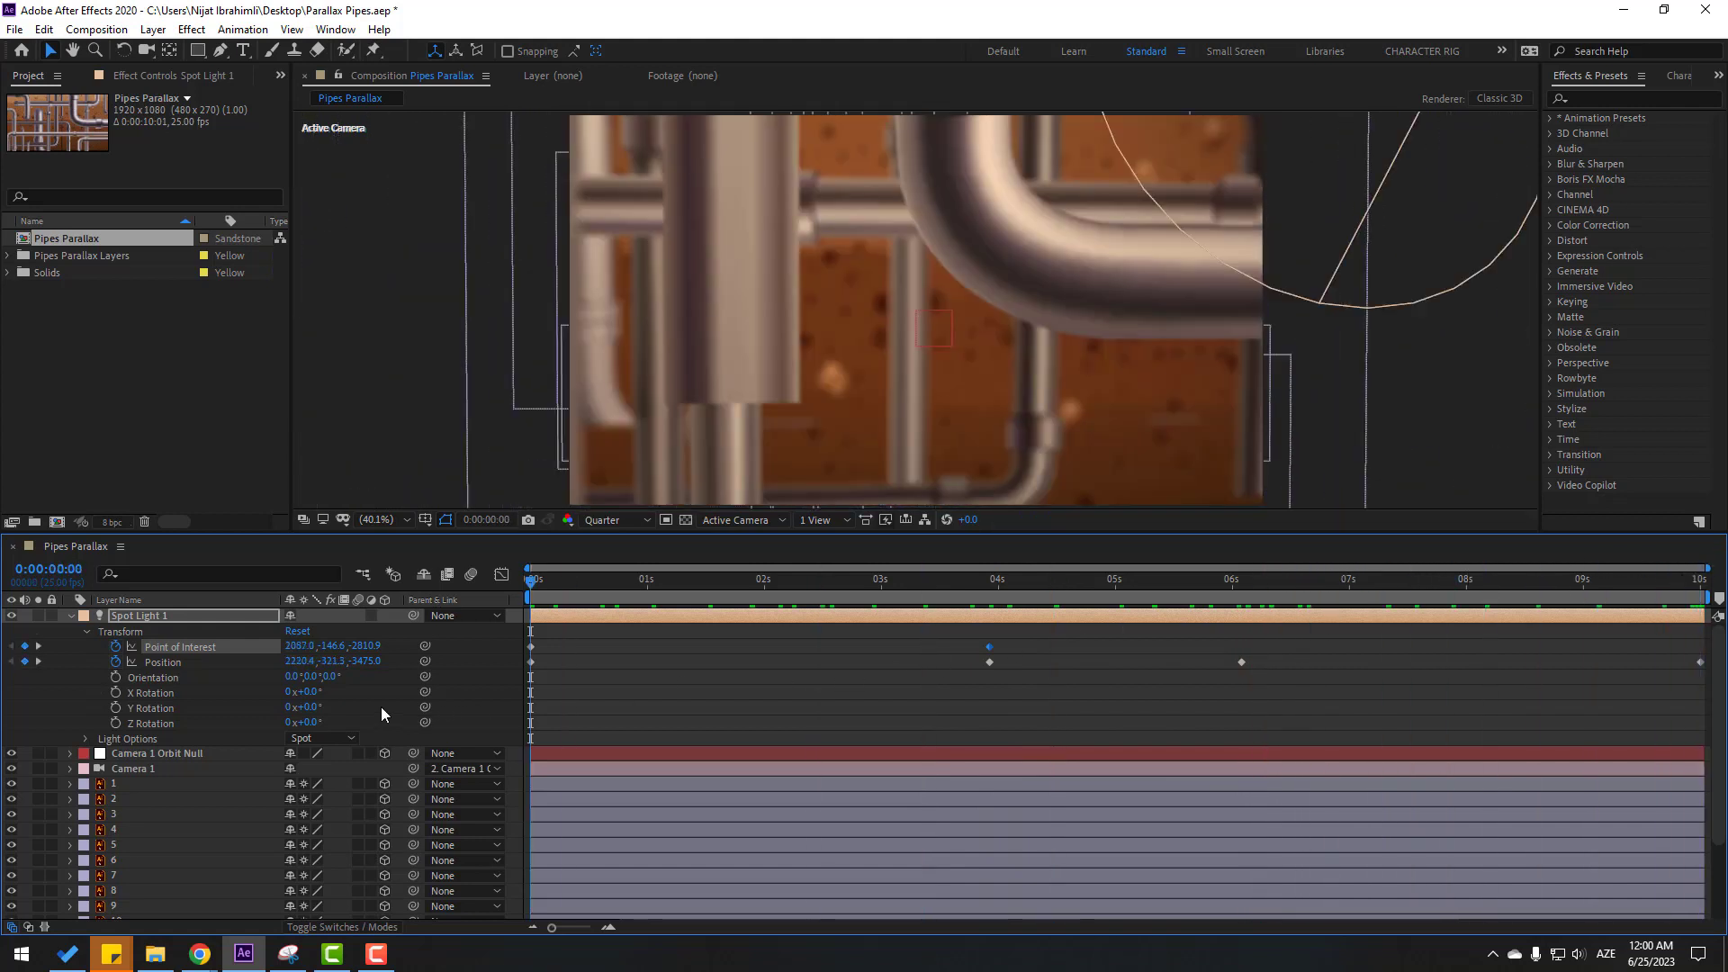